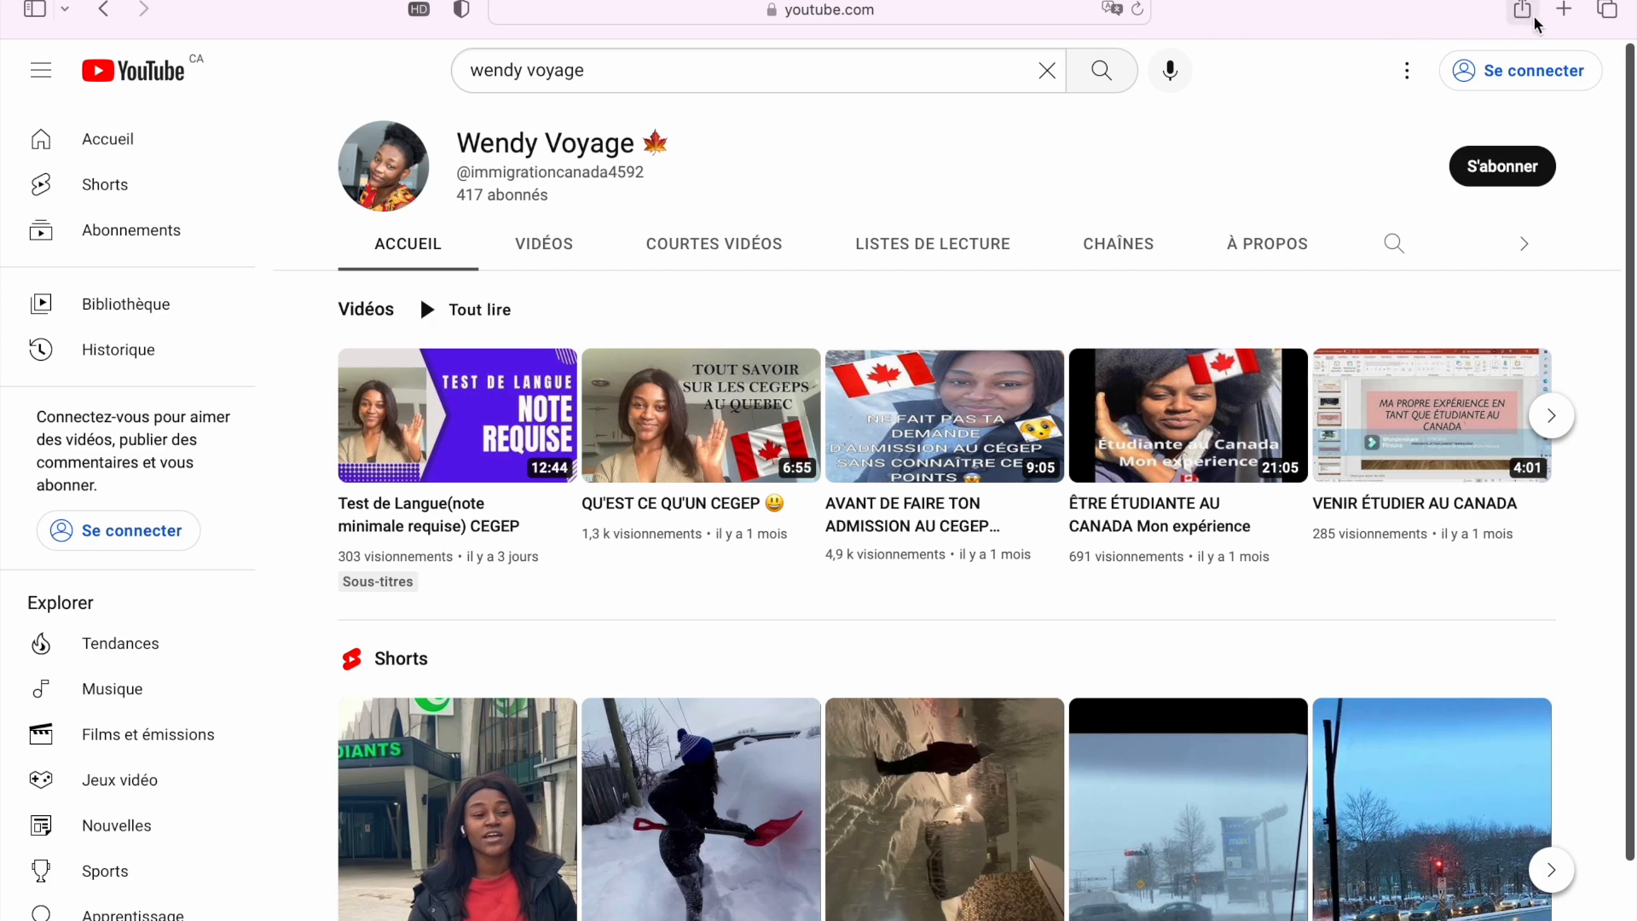
Open a new empty Safari tab beside the YouTube channel tab
left_click(1563, 11)
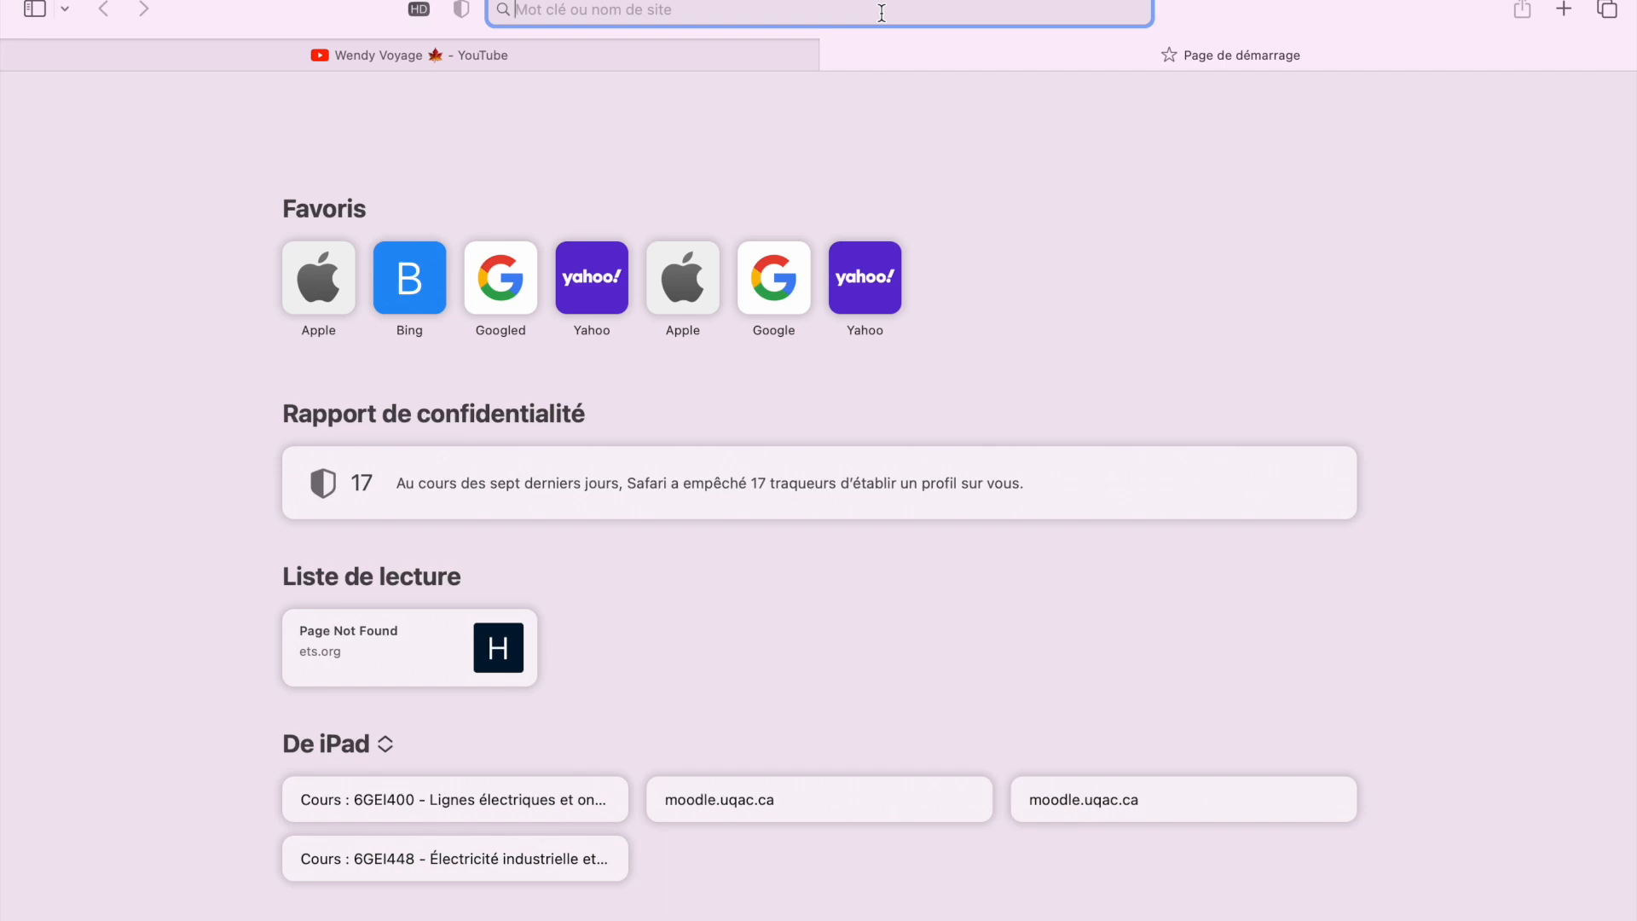
Search the web for 'université du quebec à chicoutimi' from the address bar
type("uni")
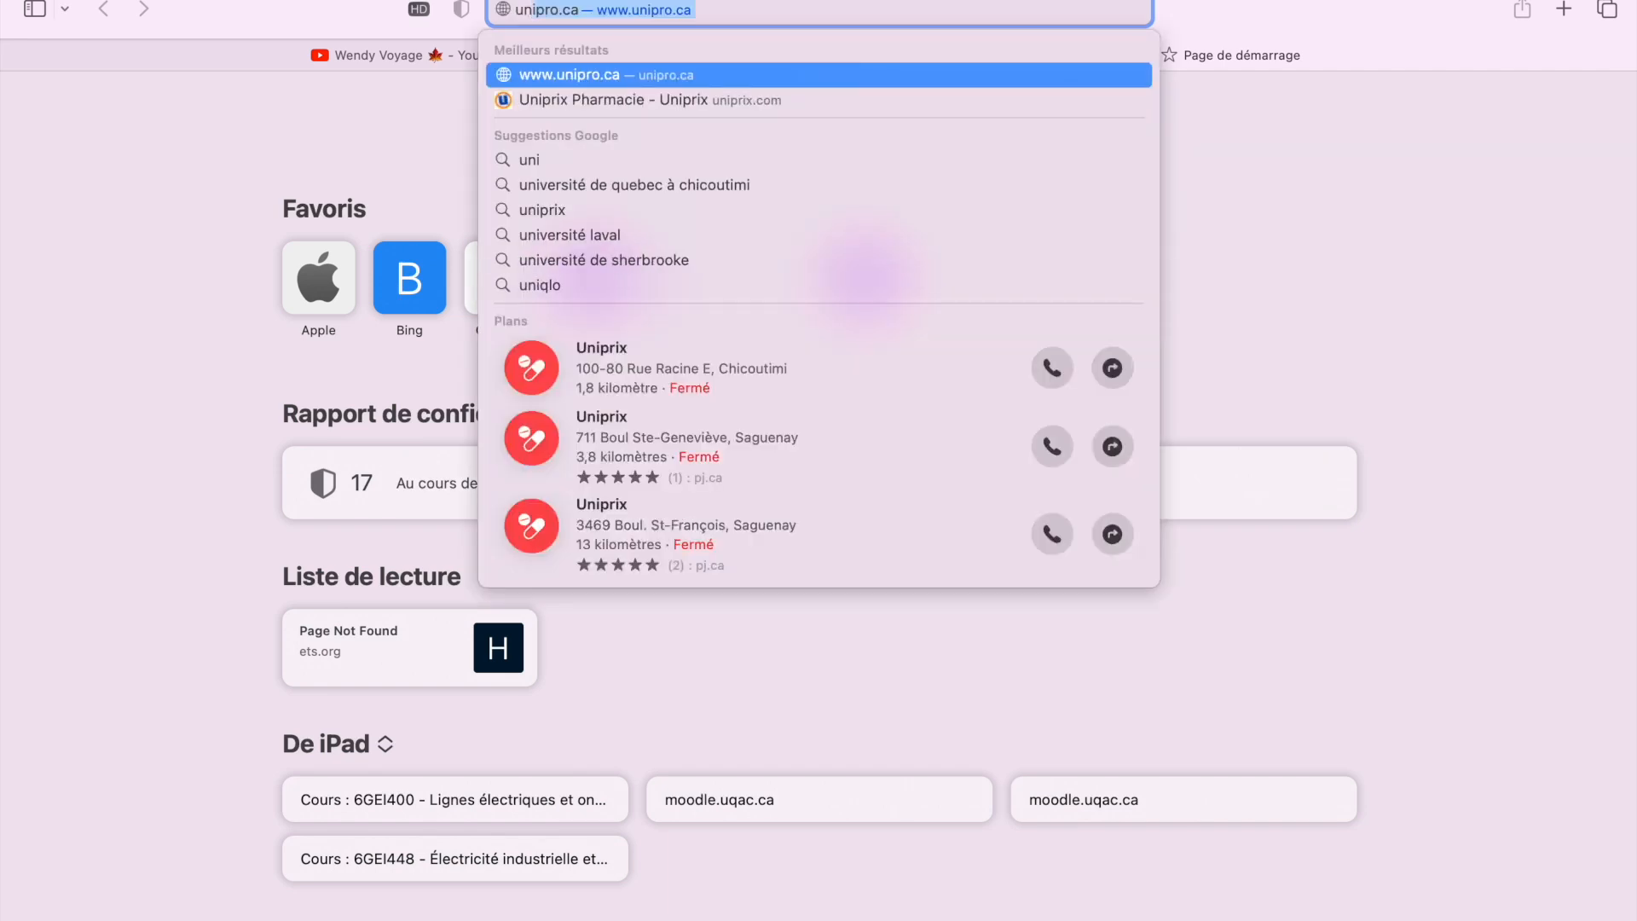
type("ver")
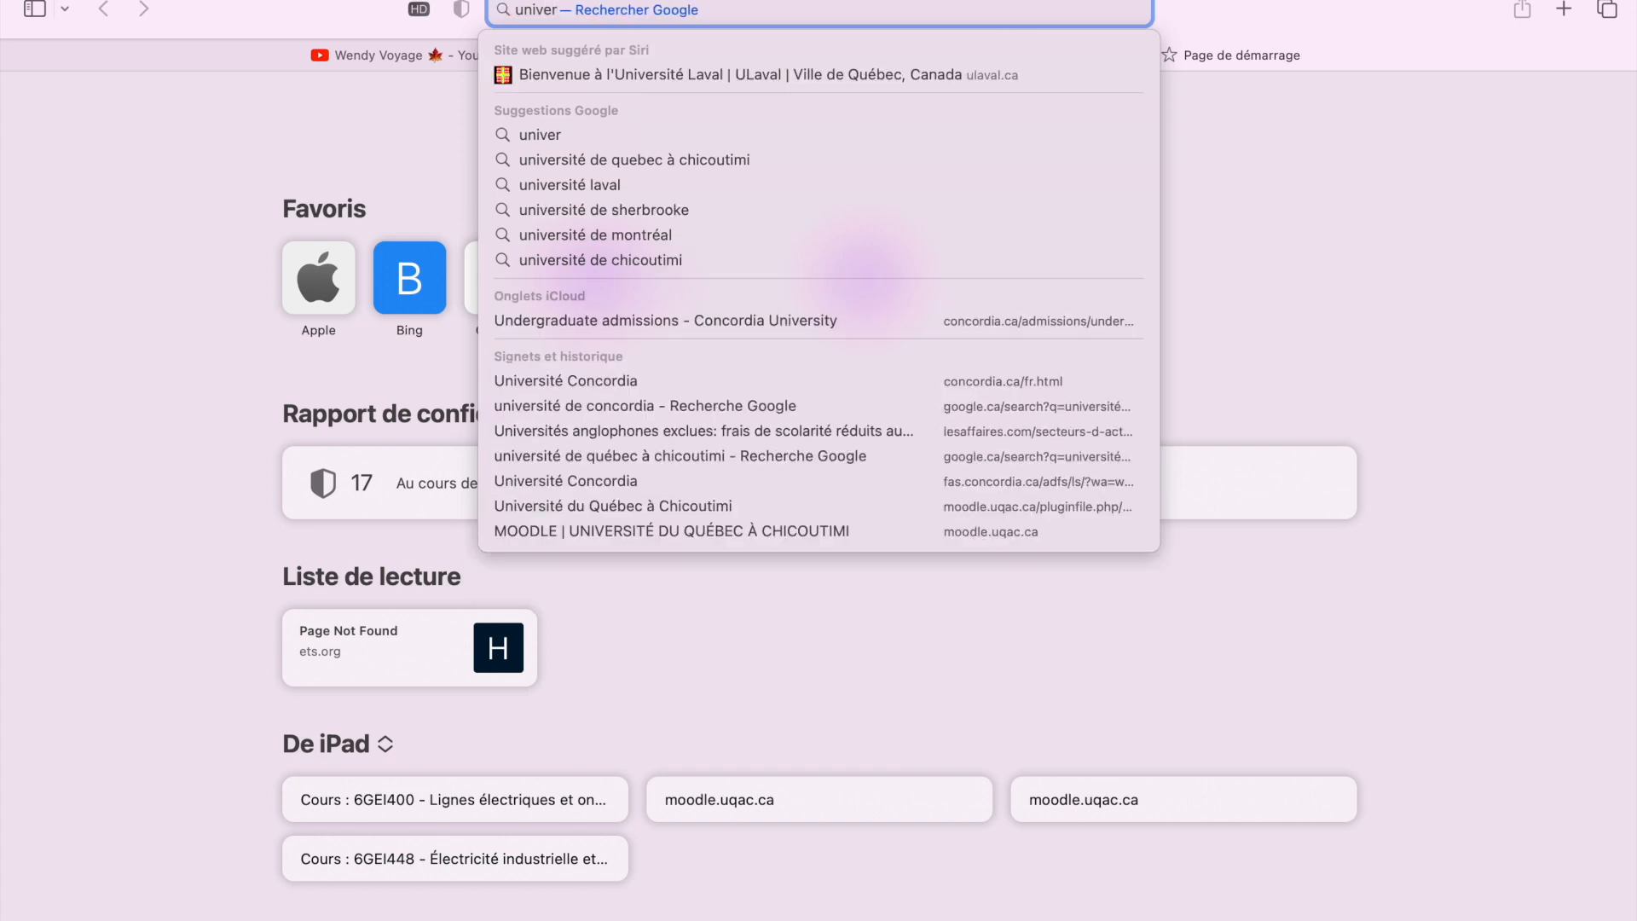
type("su")
key("BackSpace")
type("ité du quebec a c")
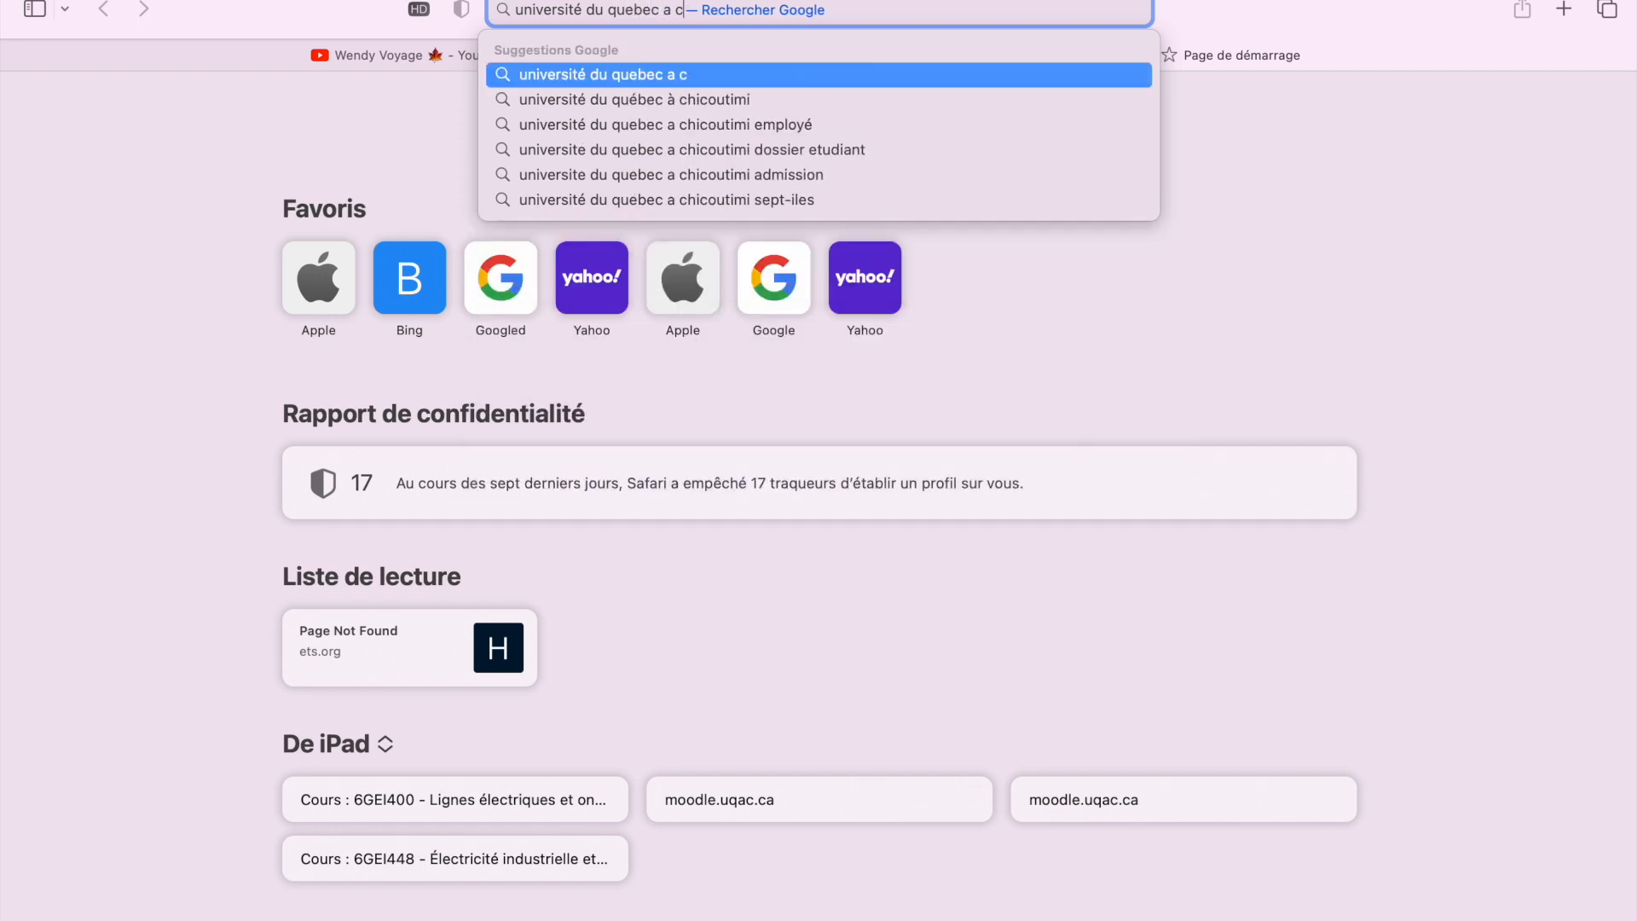
type("g")
key("BackSpace")
key("BackSpace")
key("BackSpace")
key("BackSpace")
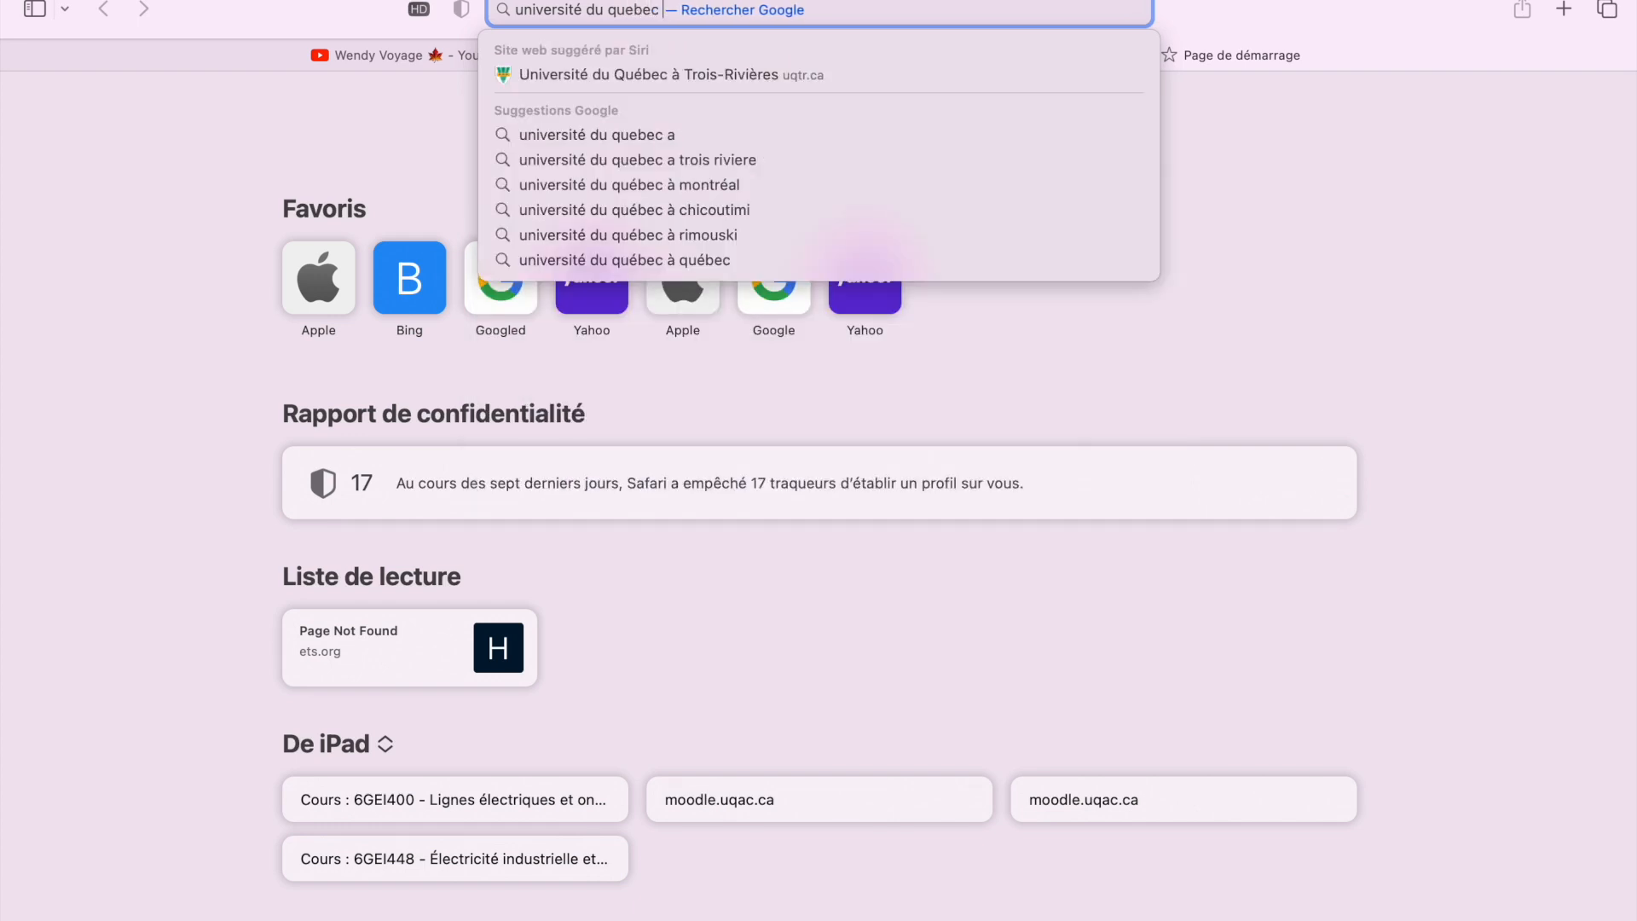
type("à ch")
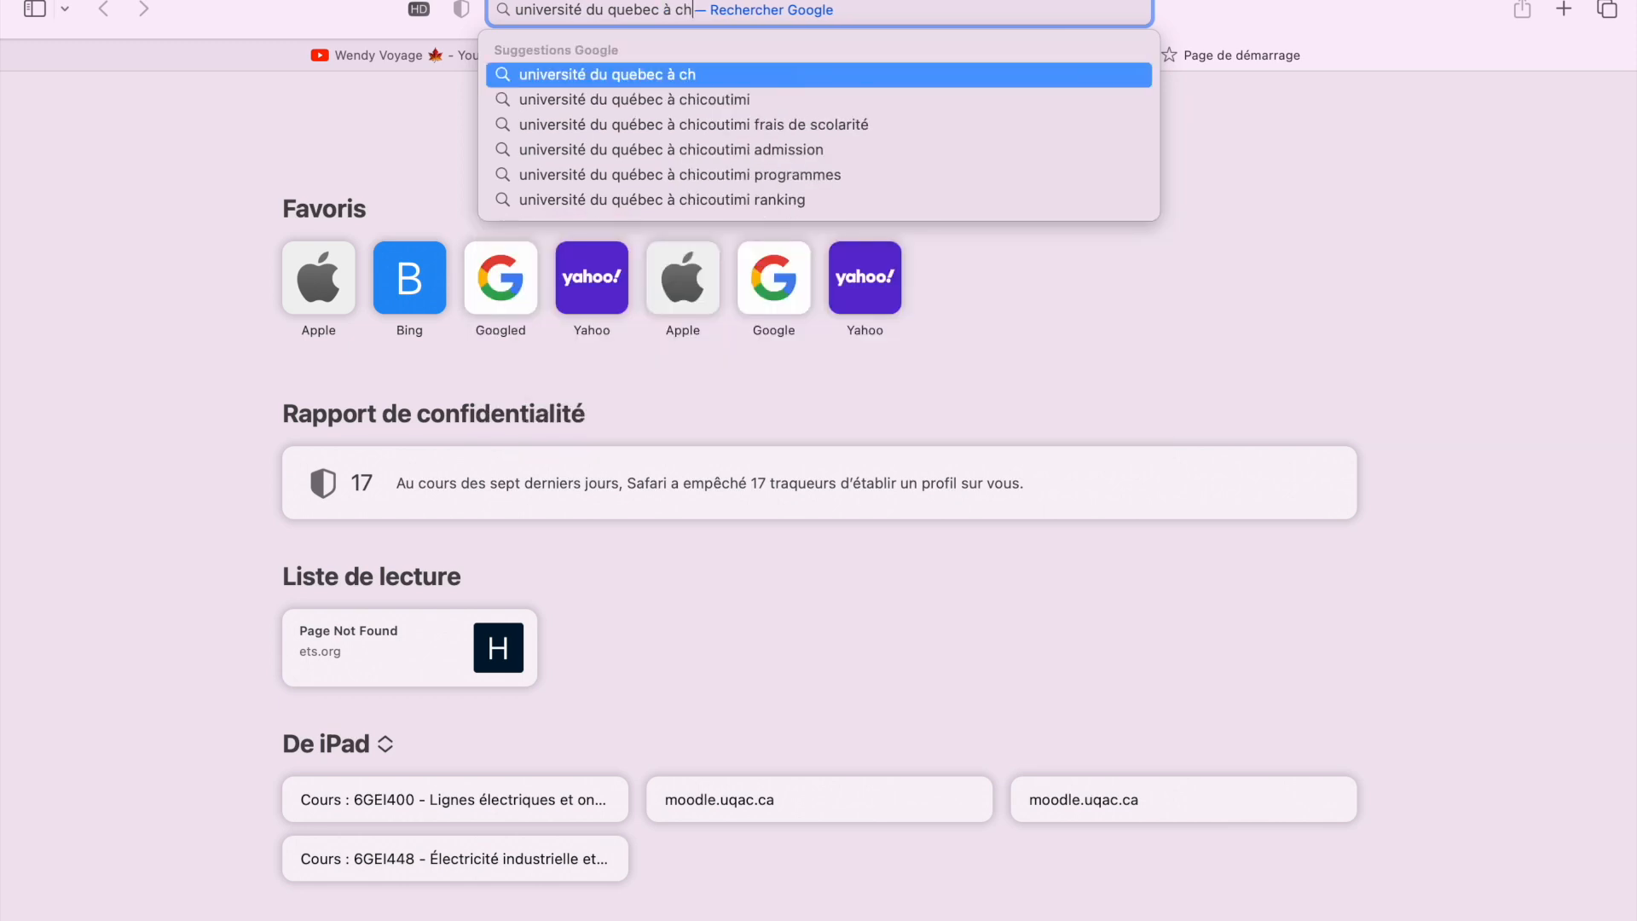
type("icoutimi")
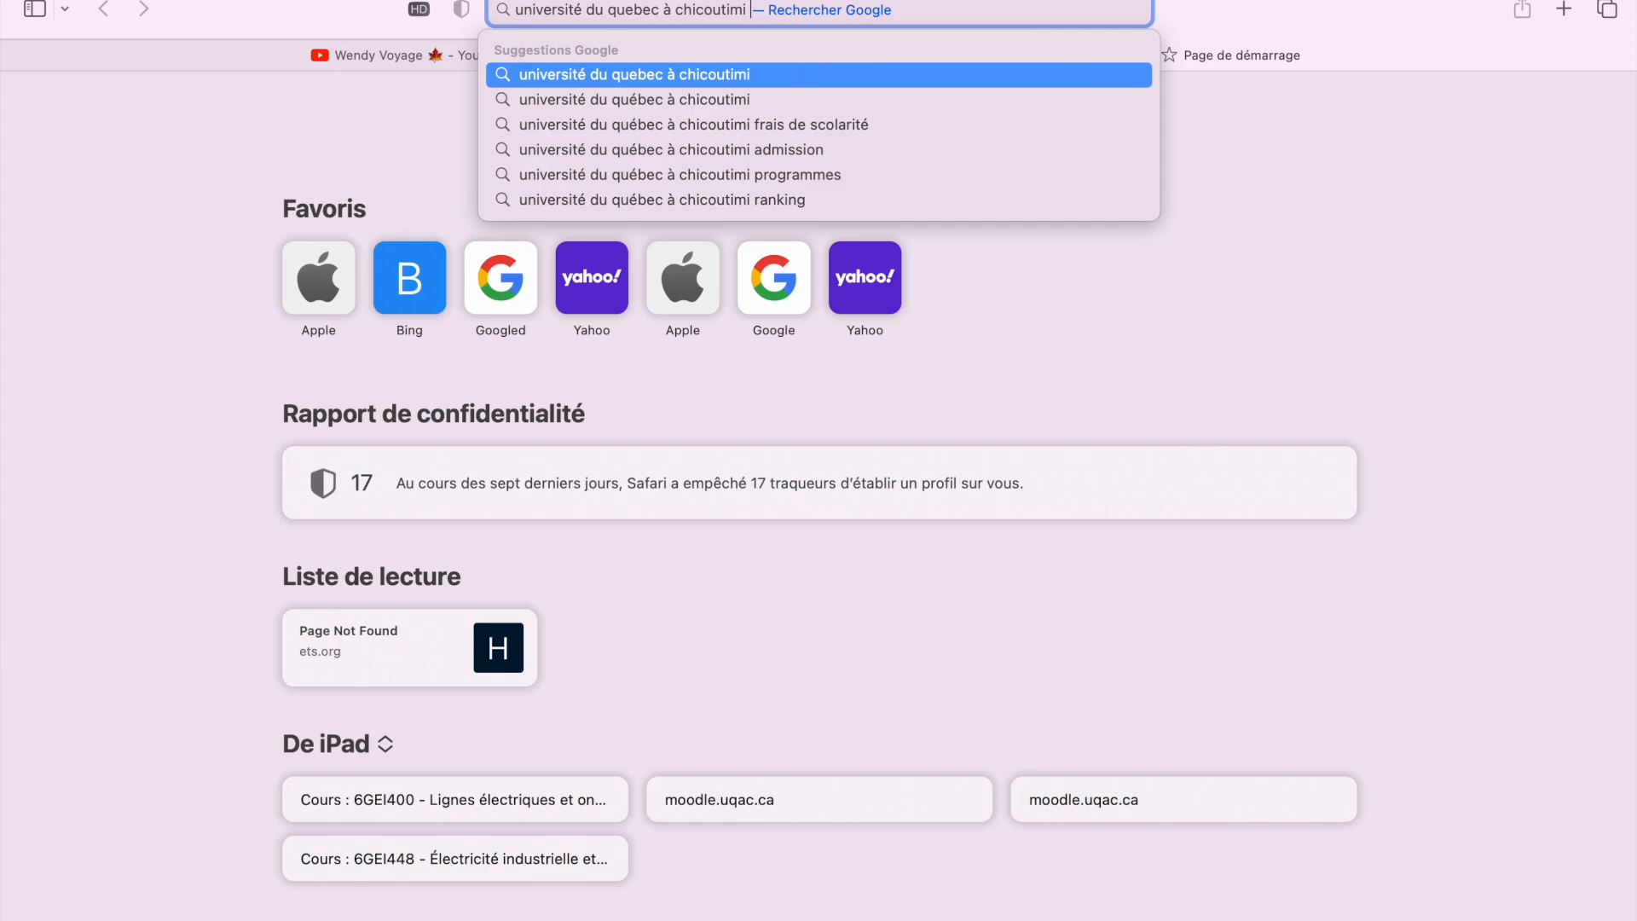
key("Return")
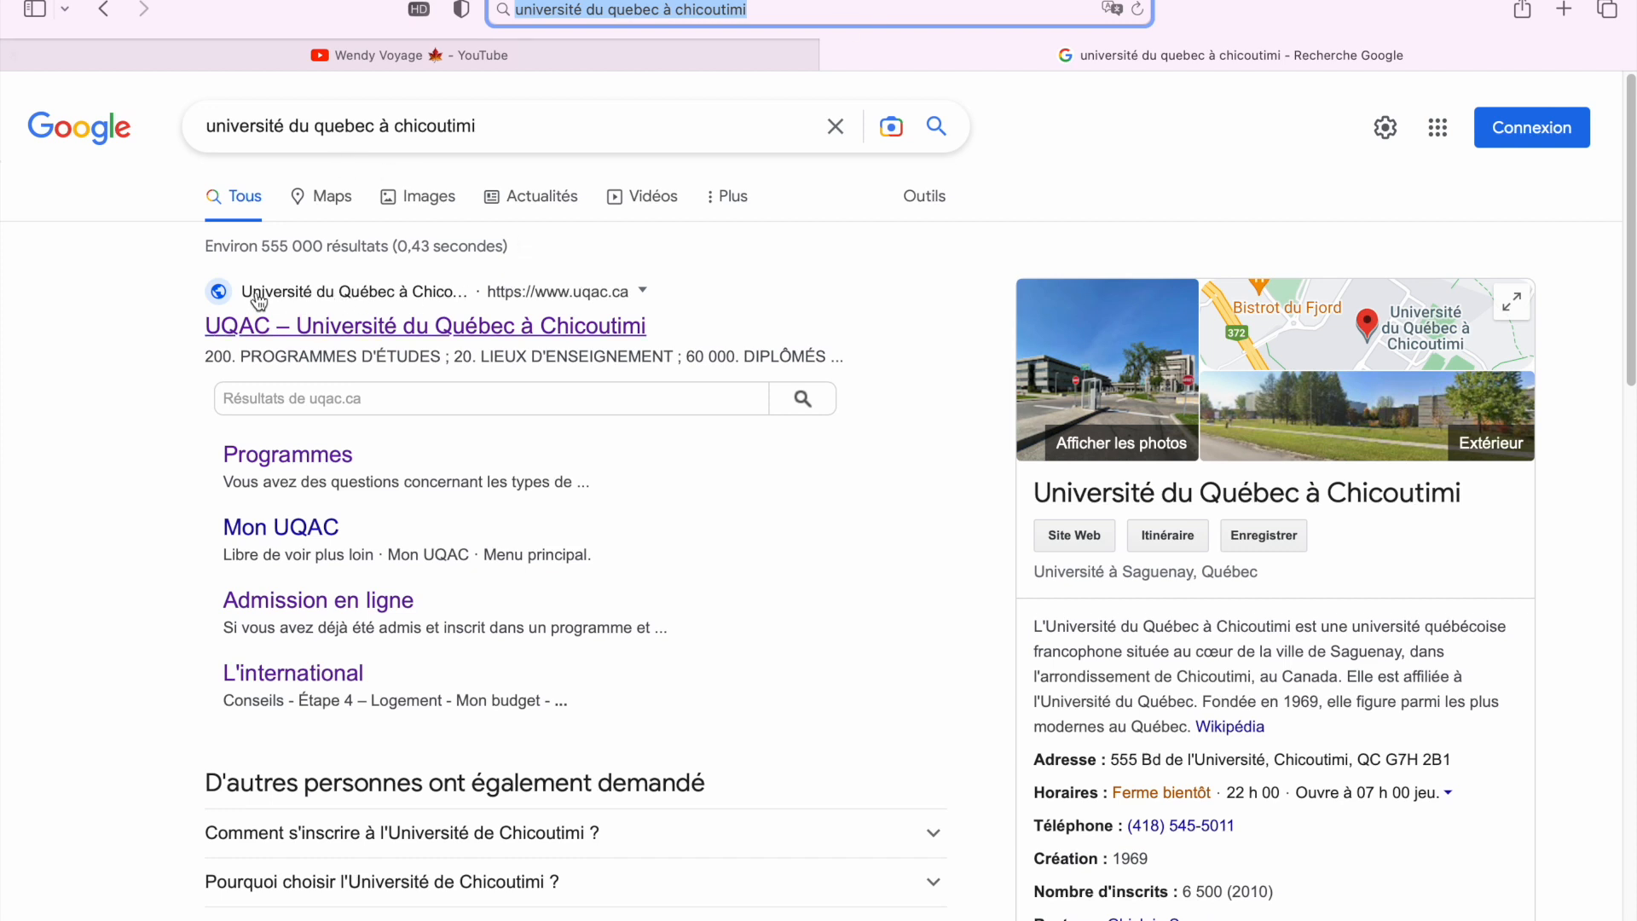
Open the 'UQAC – Université du Québec à Chicoutimi' result to reach uqac.ca
left_click(414, 339)
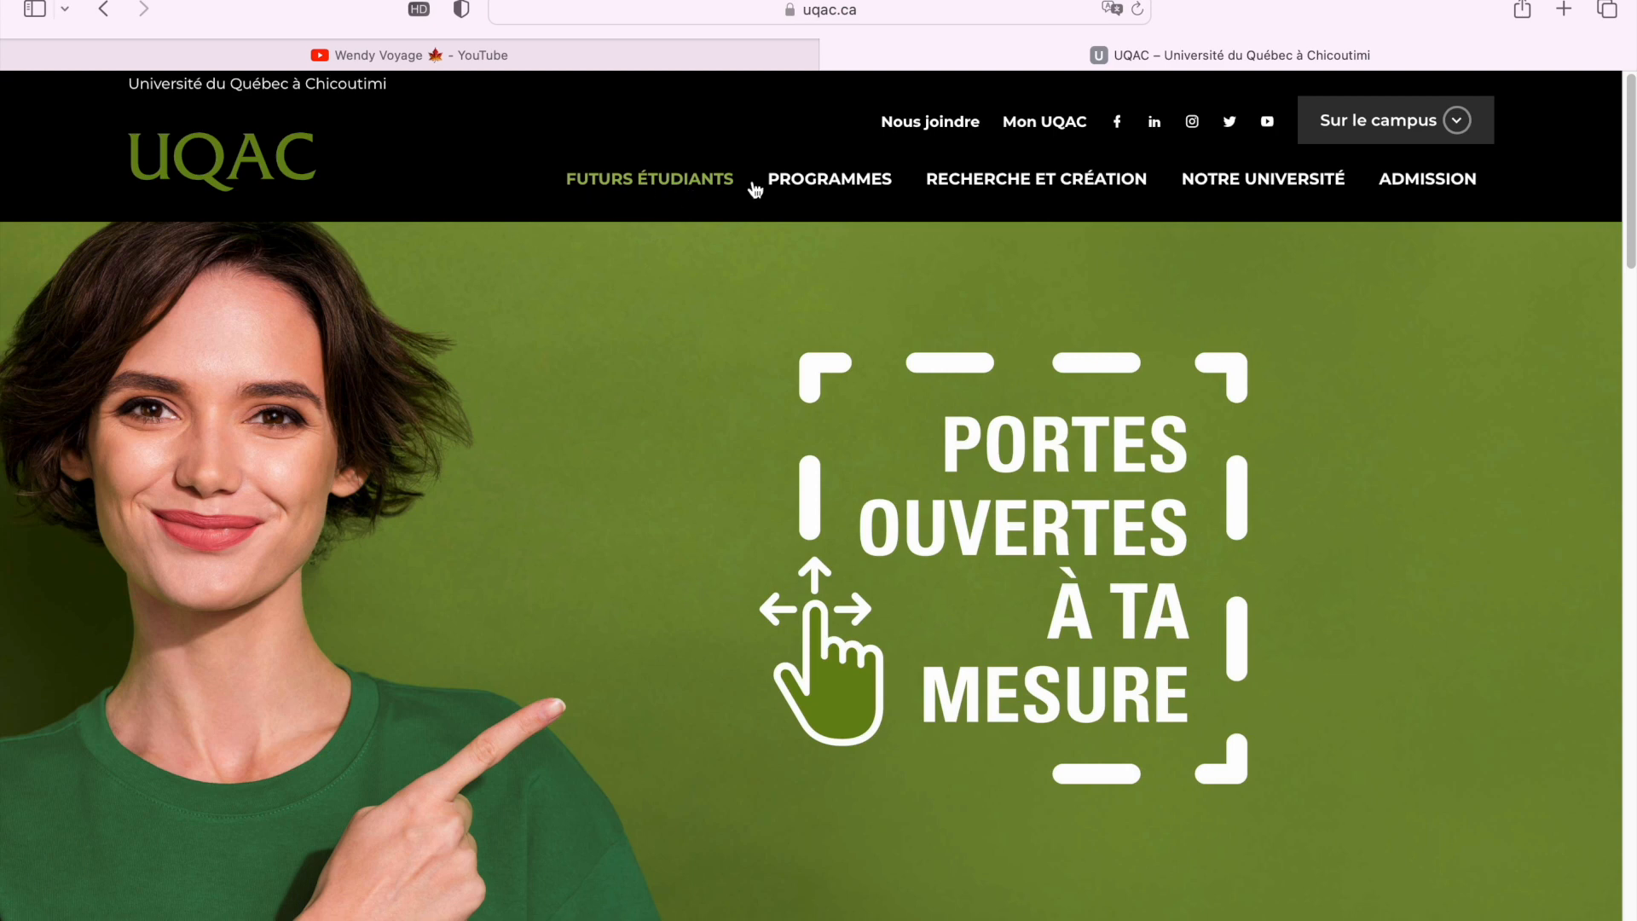
Open the UQAC Programmes catalogue and scroll into the bachelor's programme tiles
left_click(841, 189)
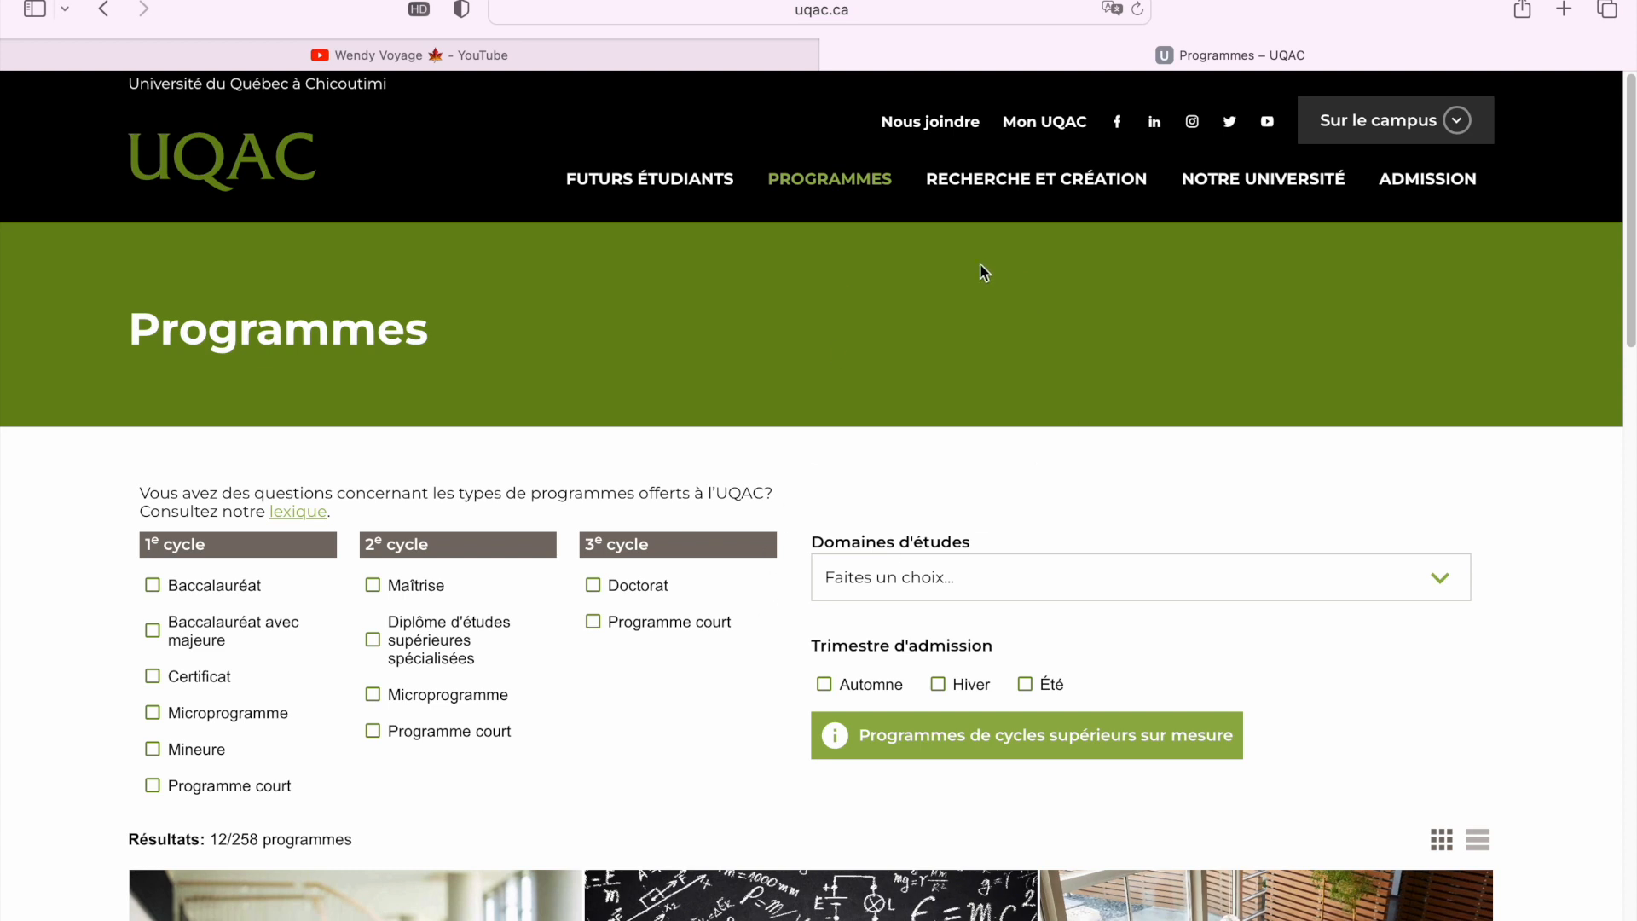
scroll(1243, 440, "down", 1)
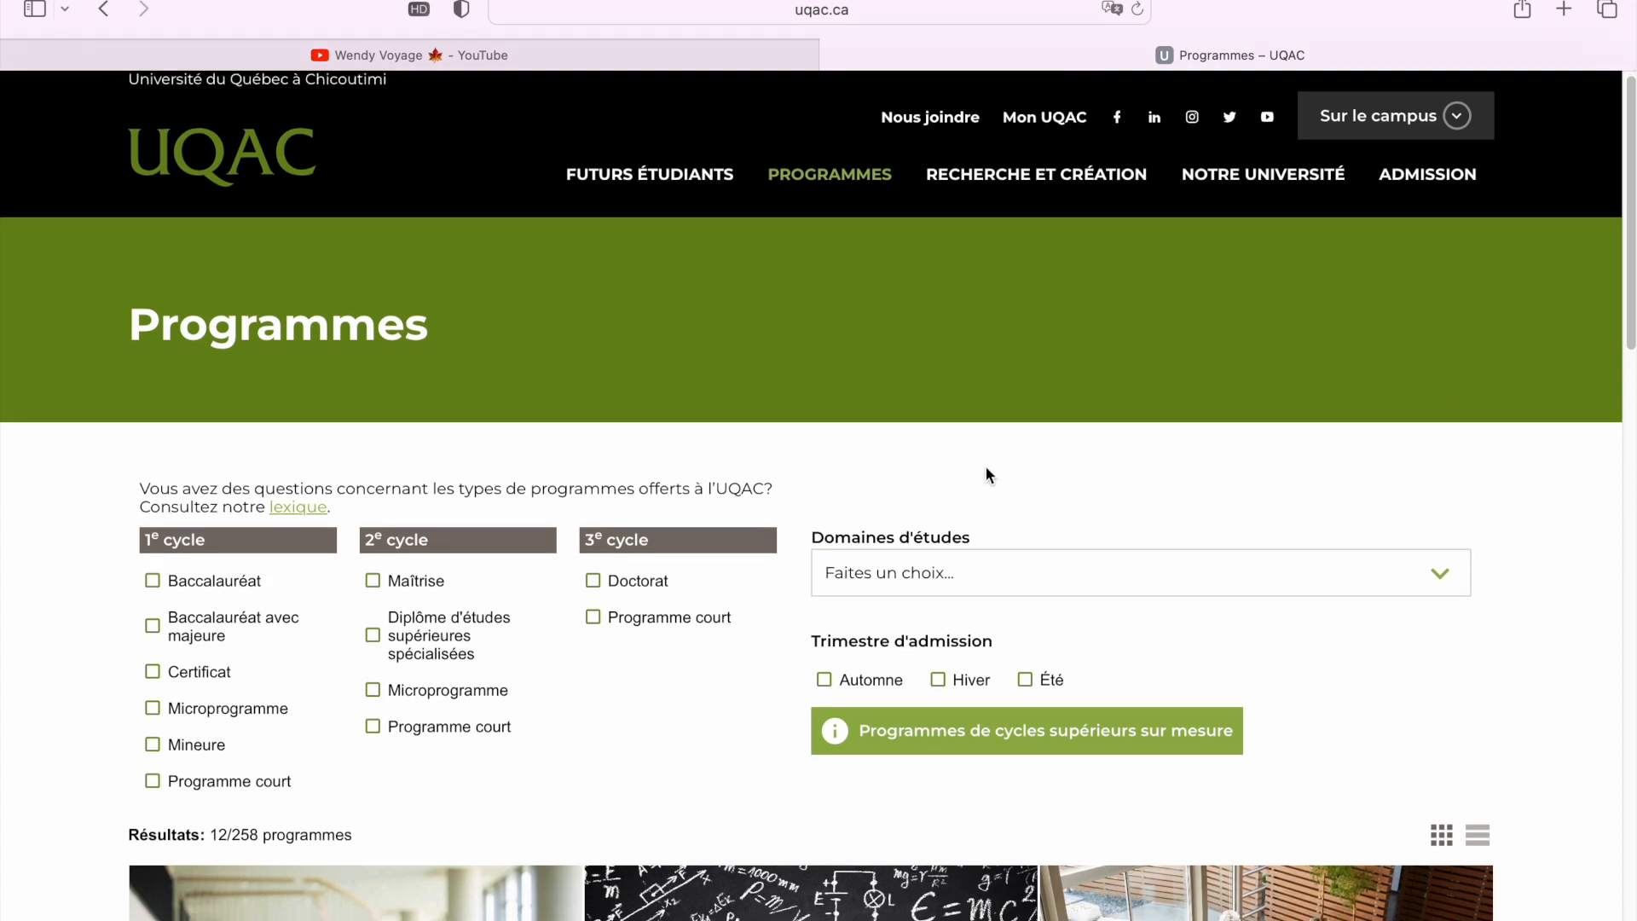
scroll(876, 503, "down", 3)
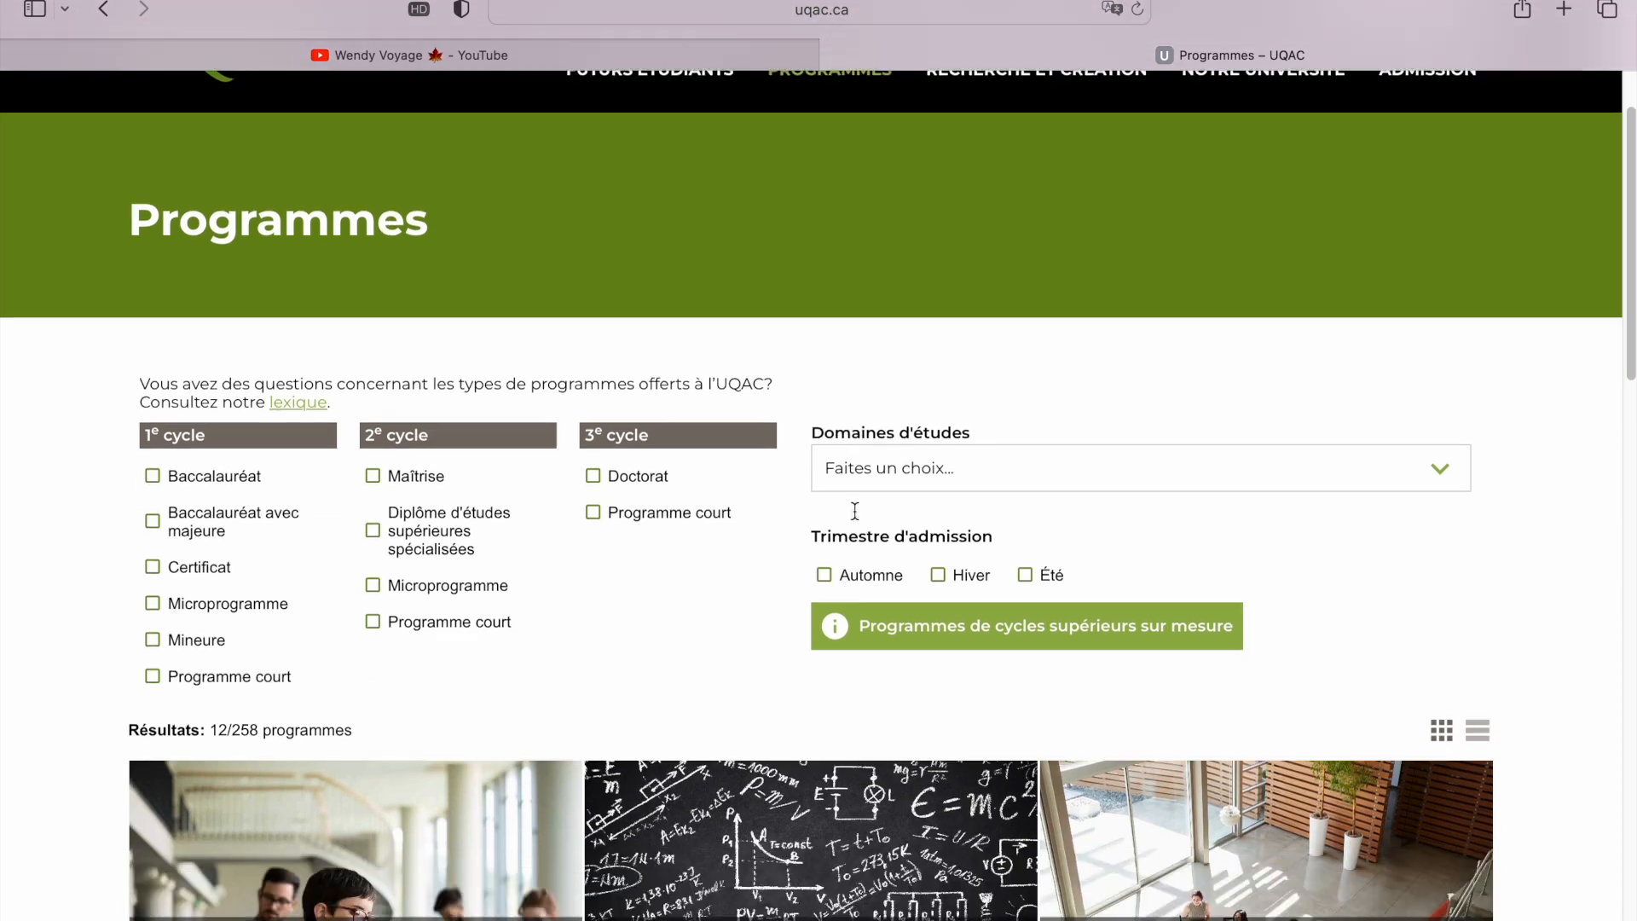
scroll(760, 648, "down", 6)
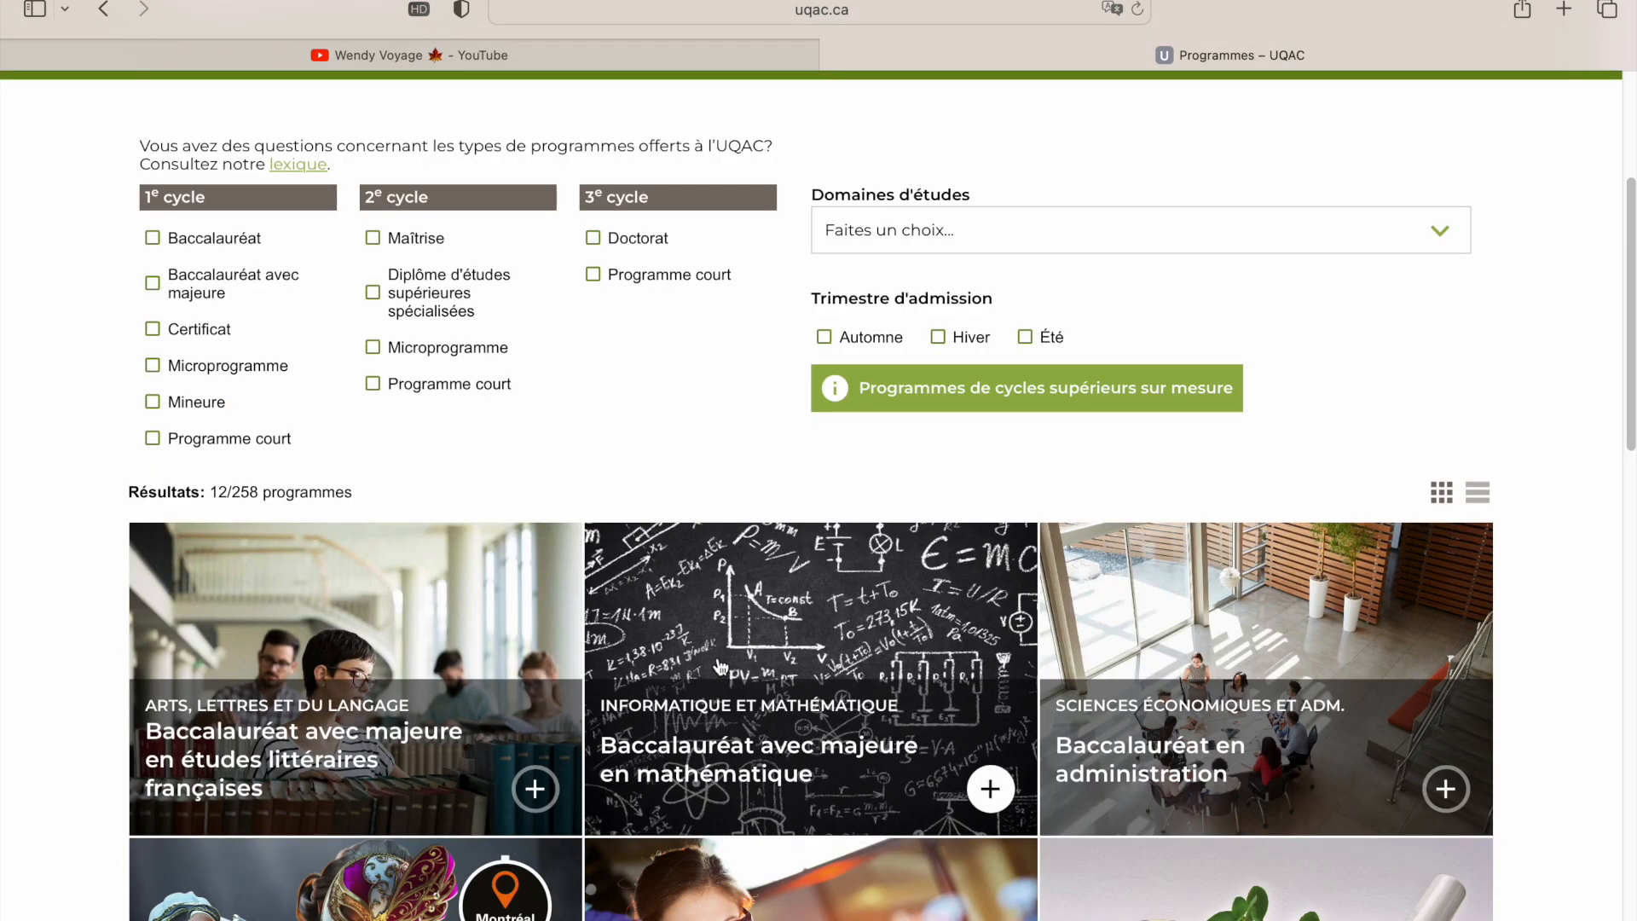
scroll(720, 666, "down", 8)
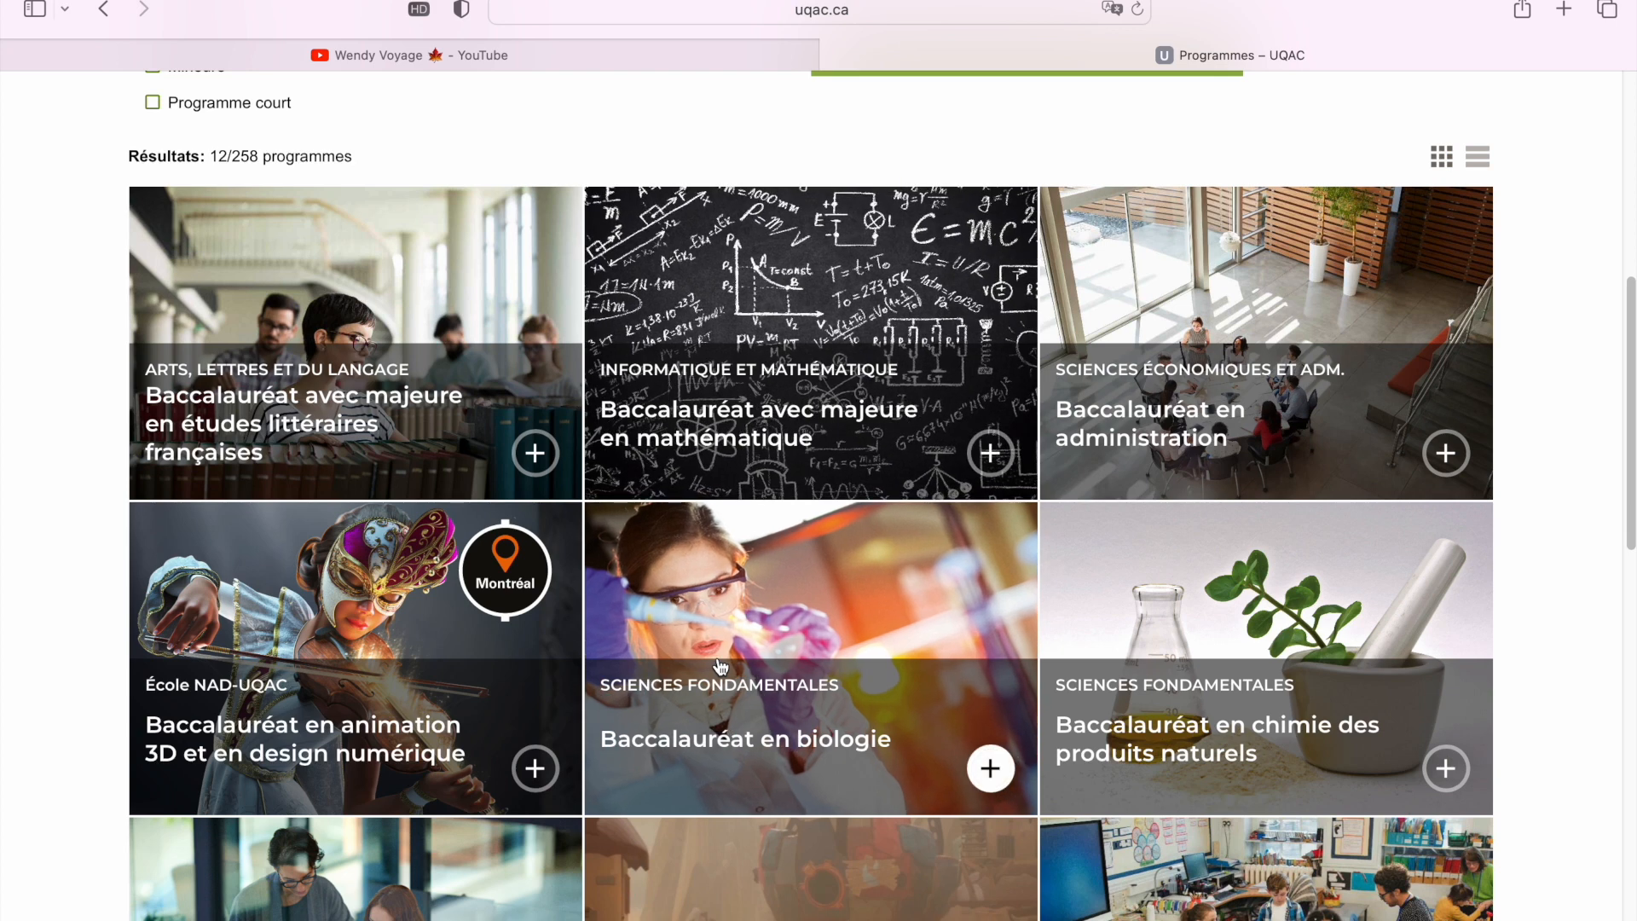
scroll(720, 666, "down", 2)
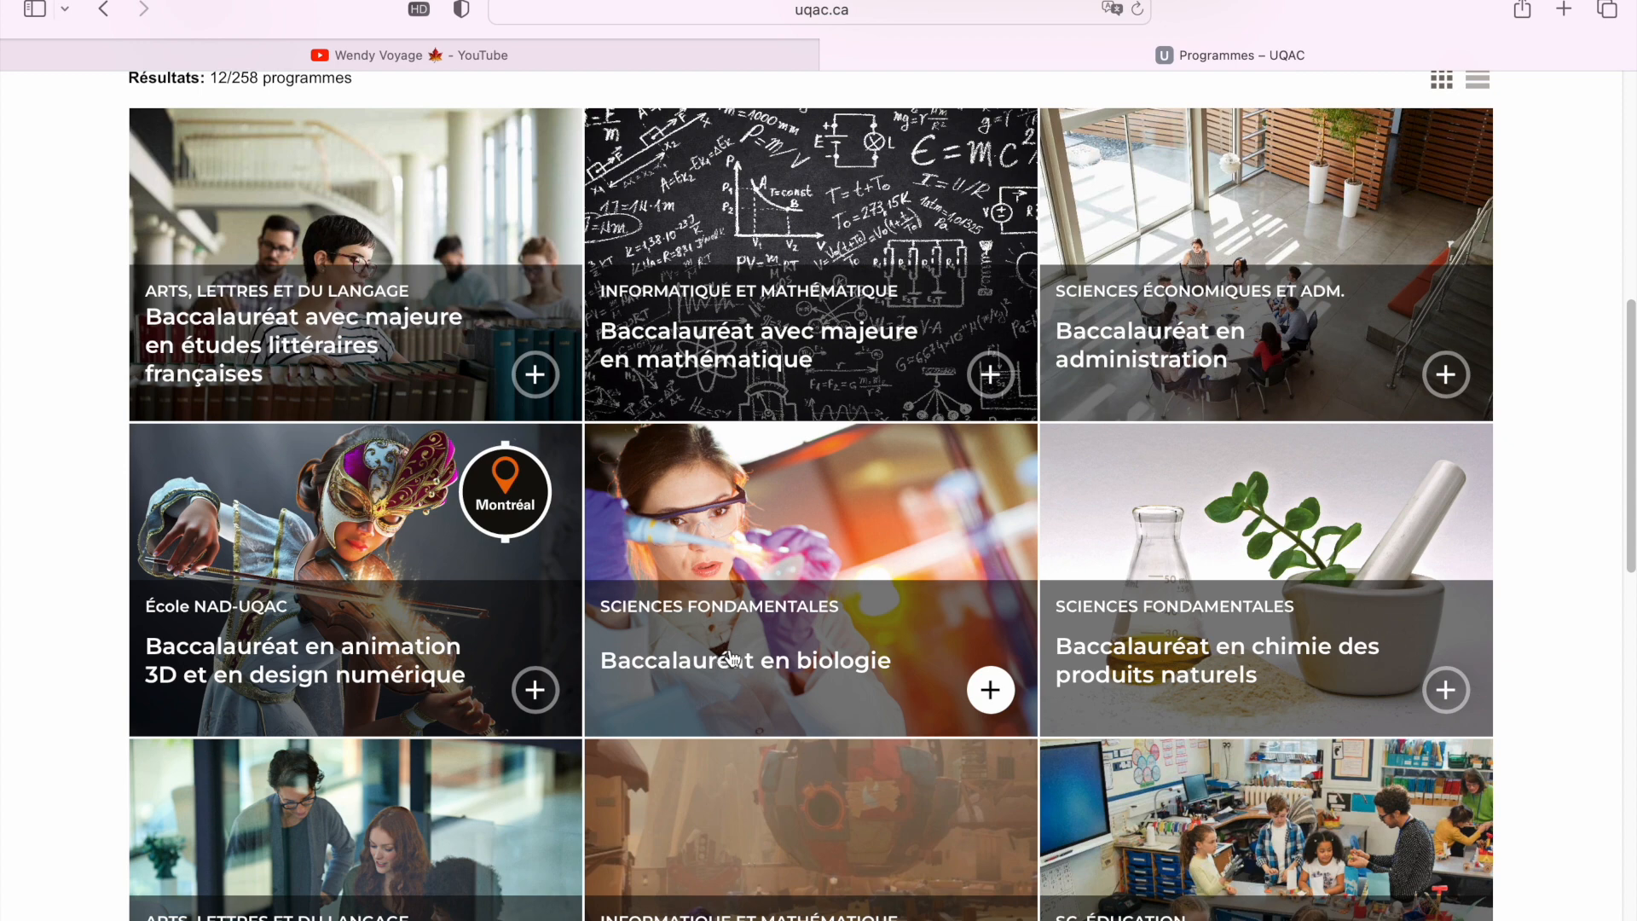
Browse the bachelor's tiles down to Baccalauréat en génie électrique
scroll(765, 629, "up", 5)
scroll(766, 628, "up", 6)
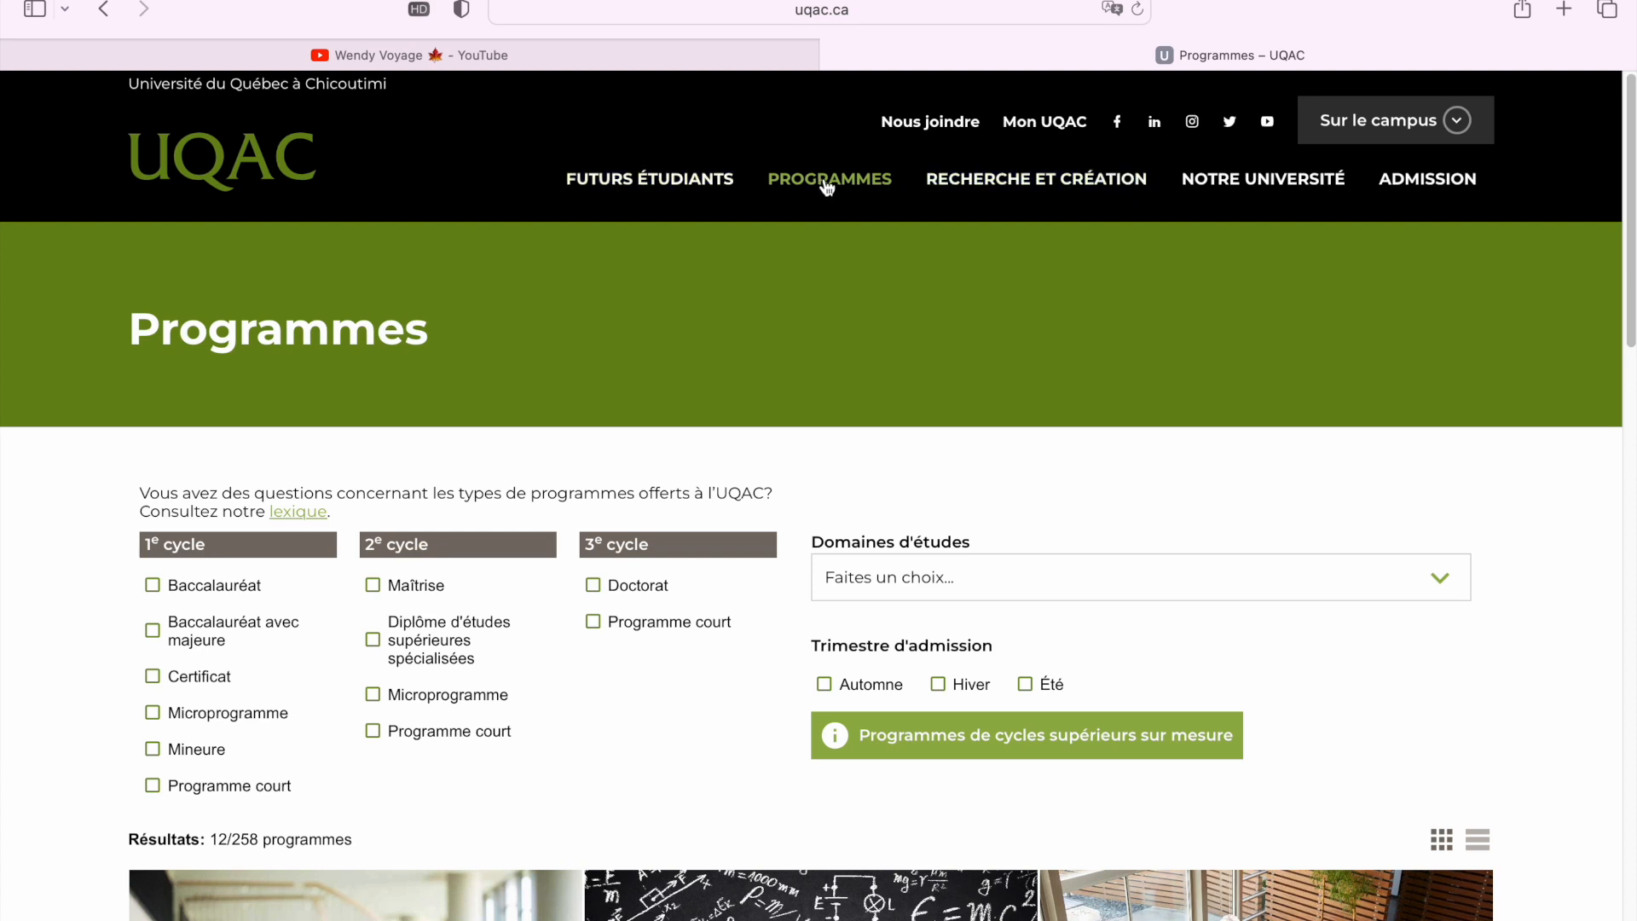
scroll(807, 322, "down", 3)
scroll(697, 805, "down", 12)
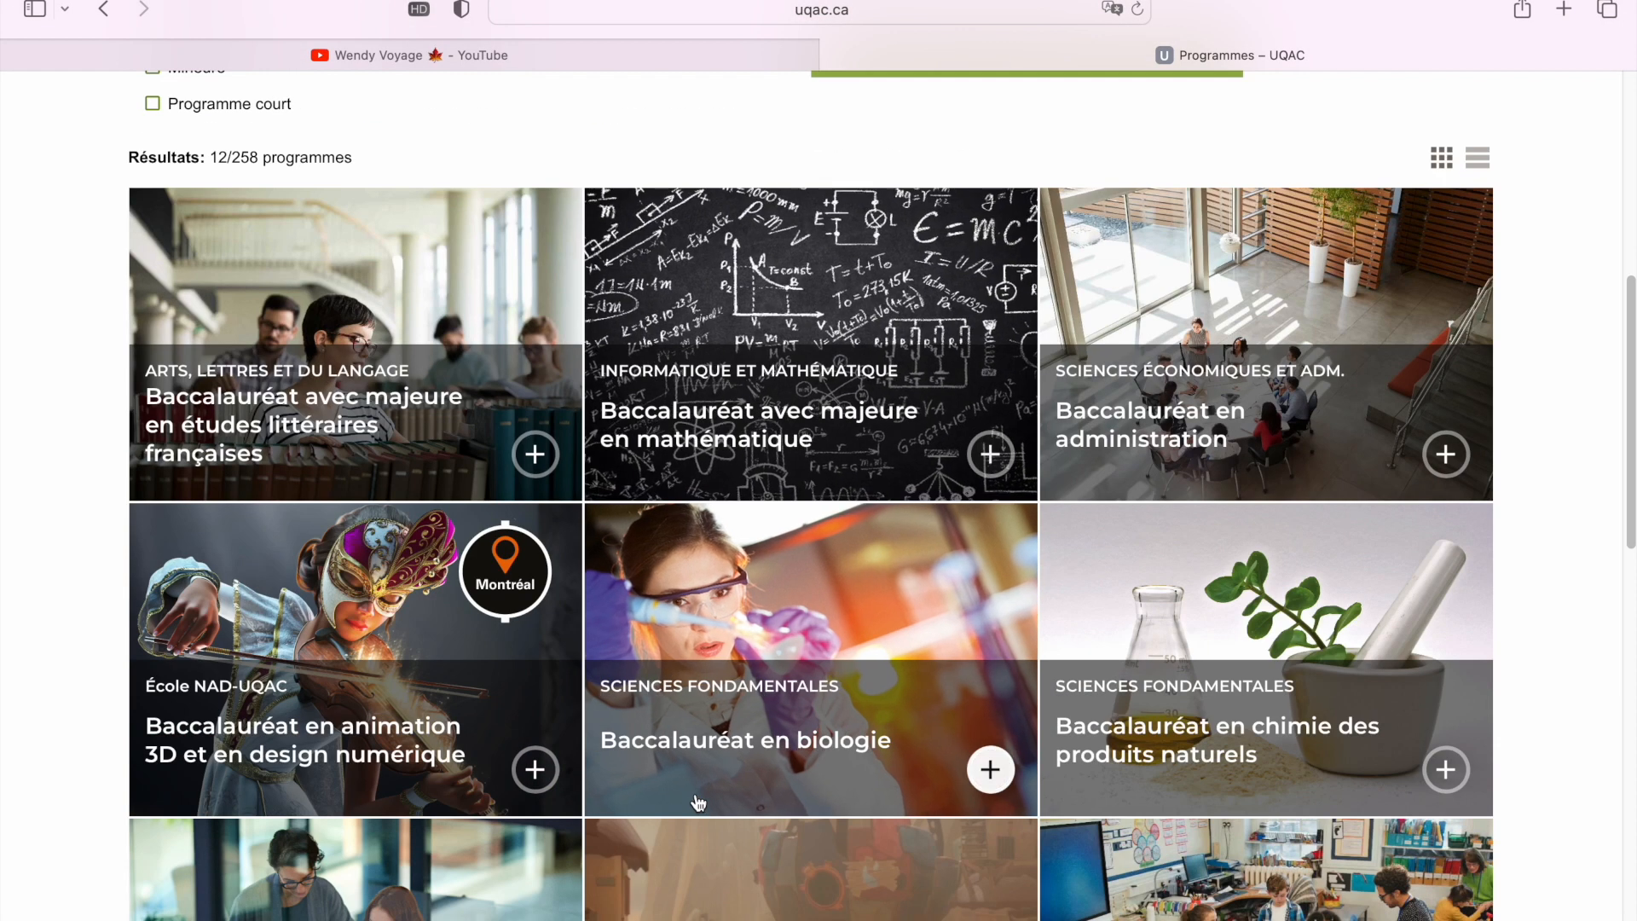
scroll(698, 803, "down", 4)
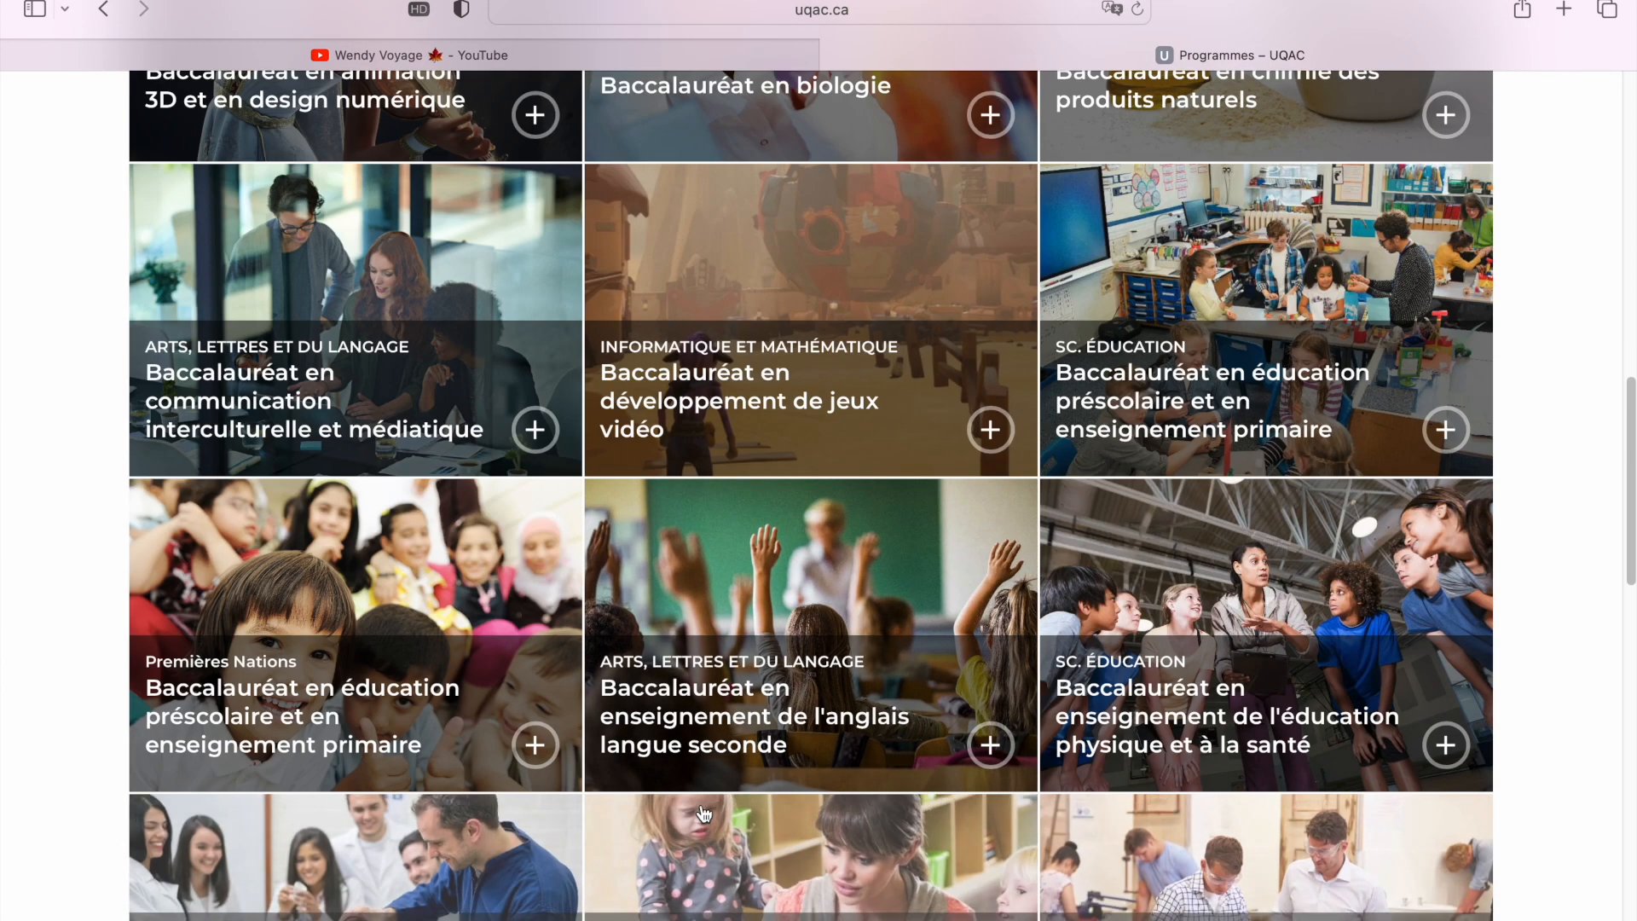
scroll(705, 808, "down", 9)
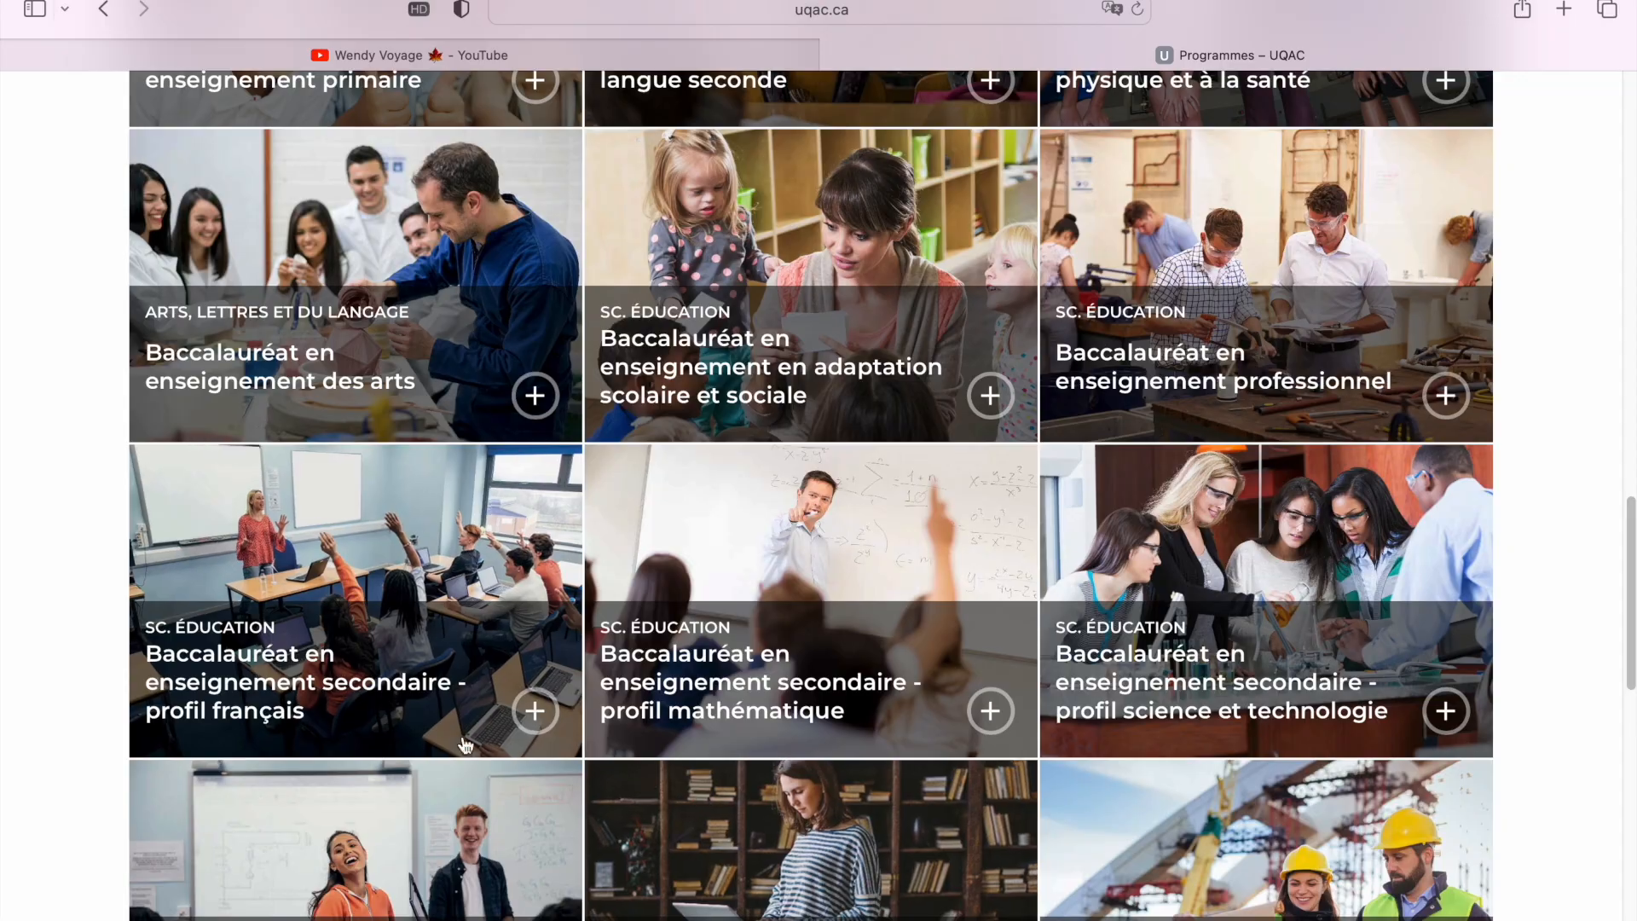
scroll(511, 741, "down", 4)
scroll(495, 755, "down", 4)
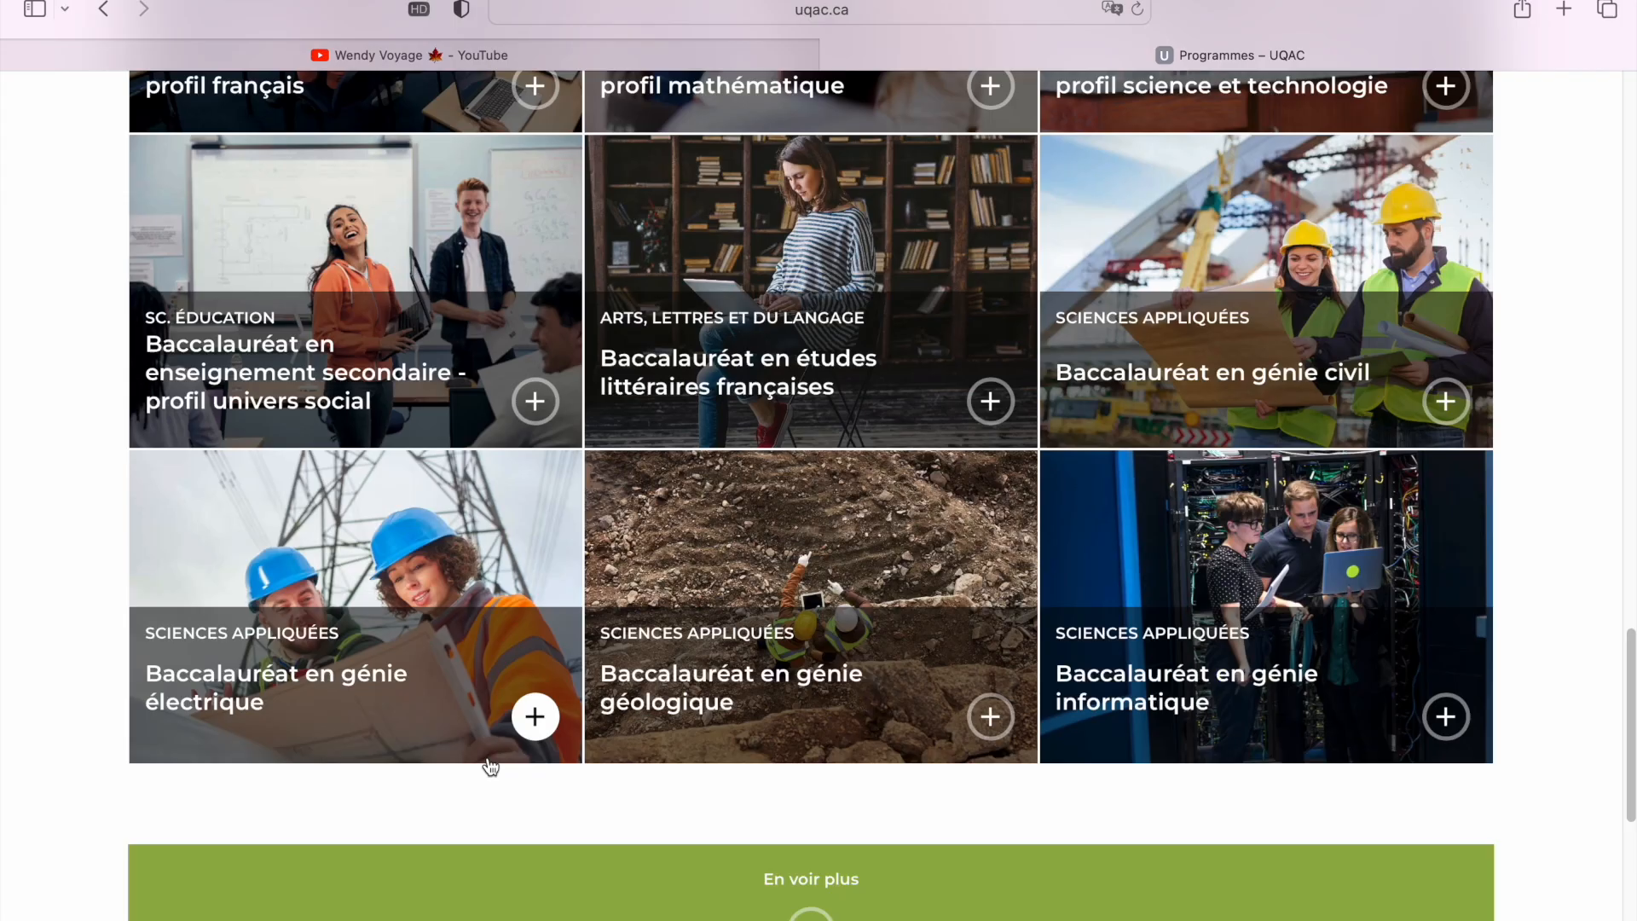
left_click(367, 693)
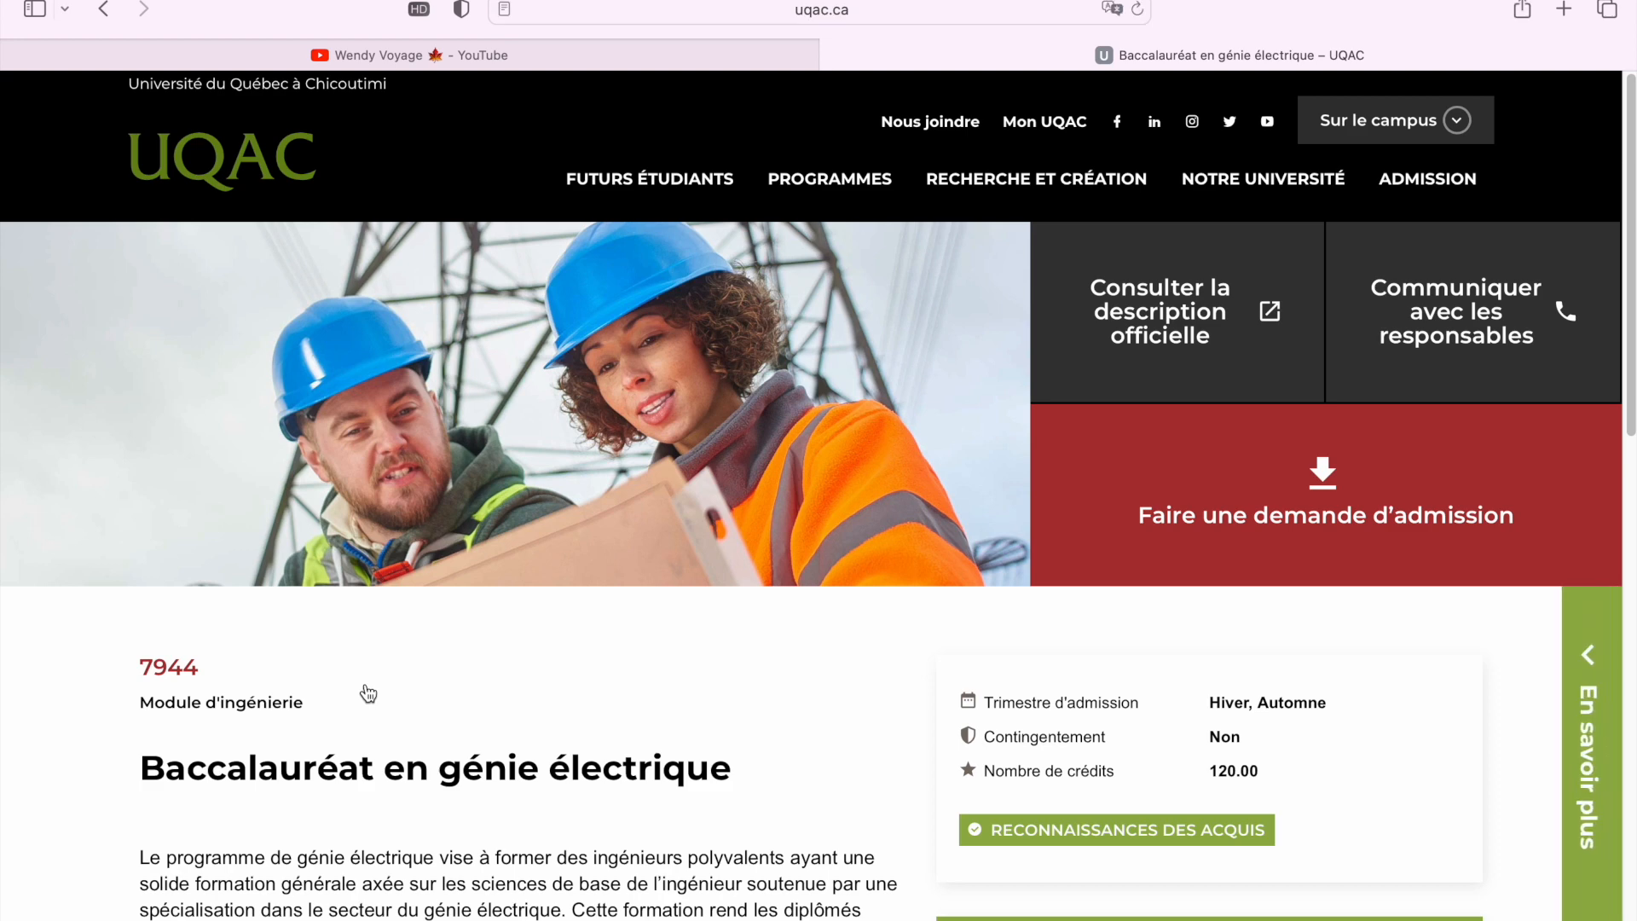
scroll(582, 729, "down", 4)
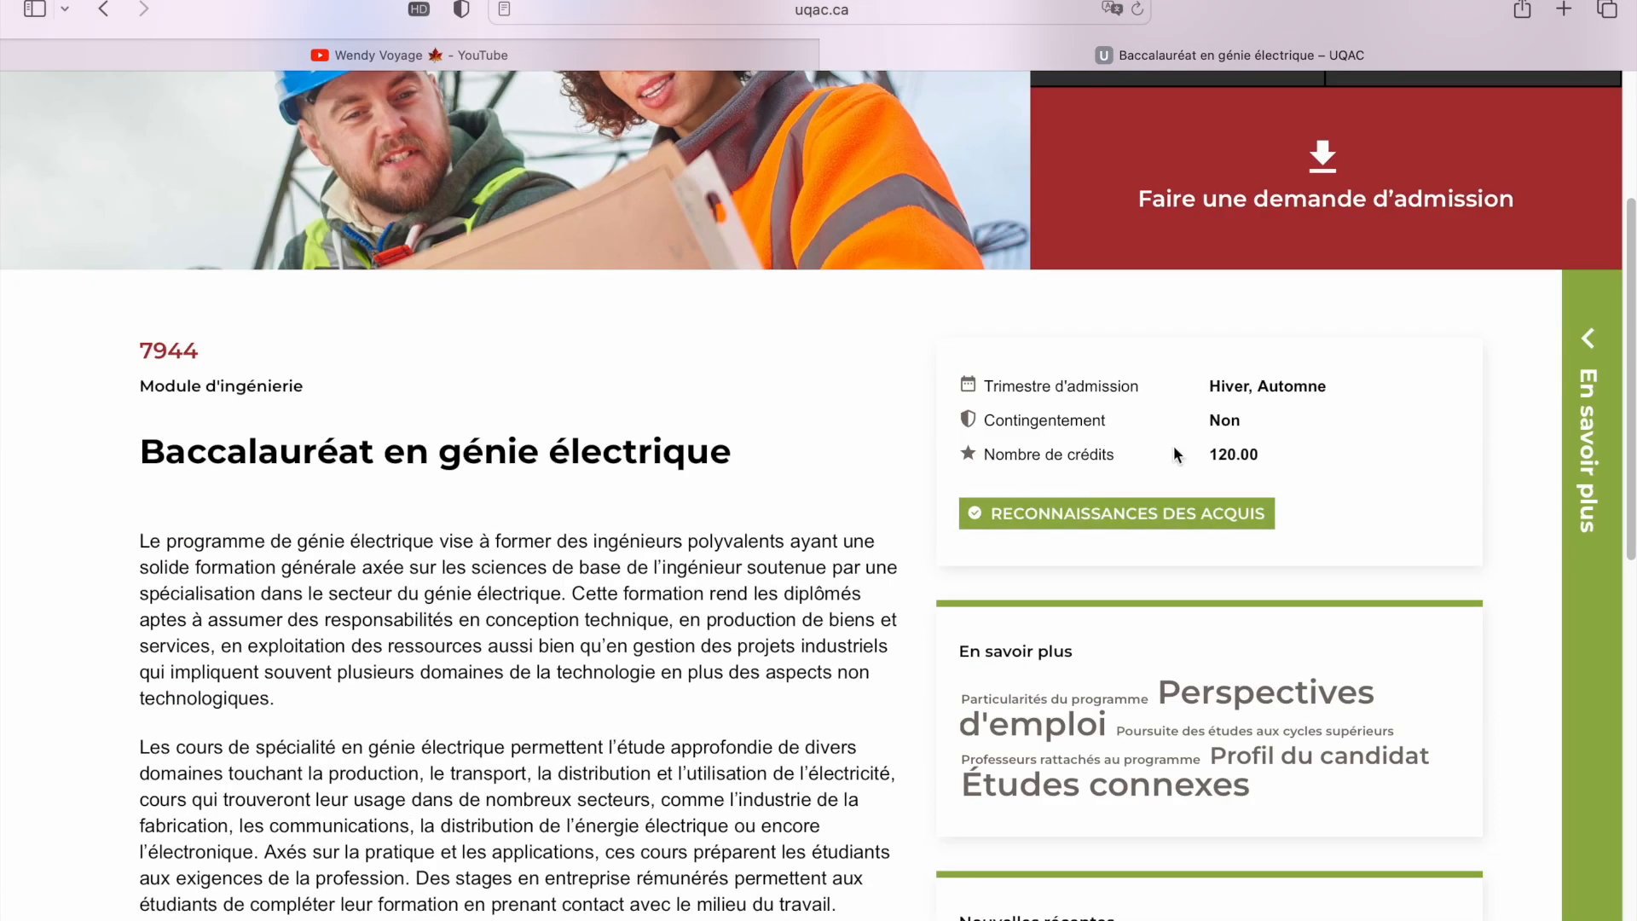
scroll(679, 624, "down", 2)
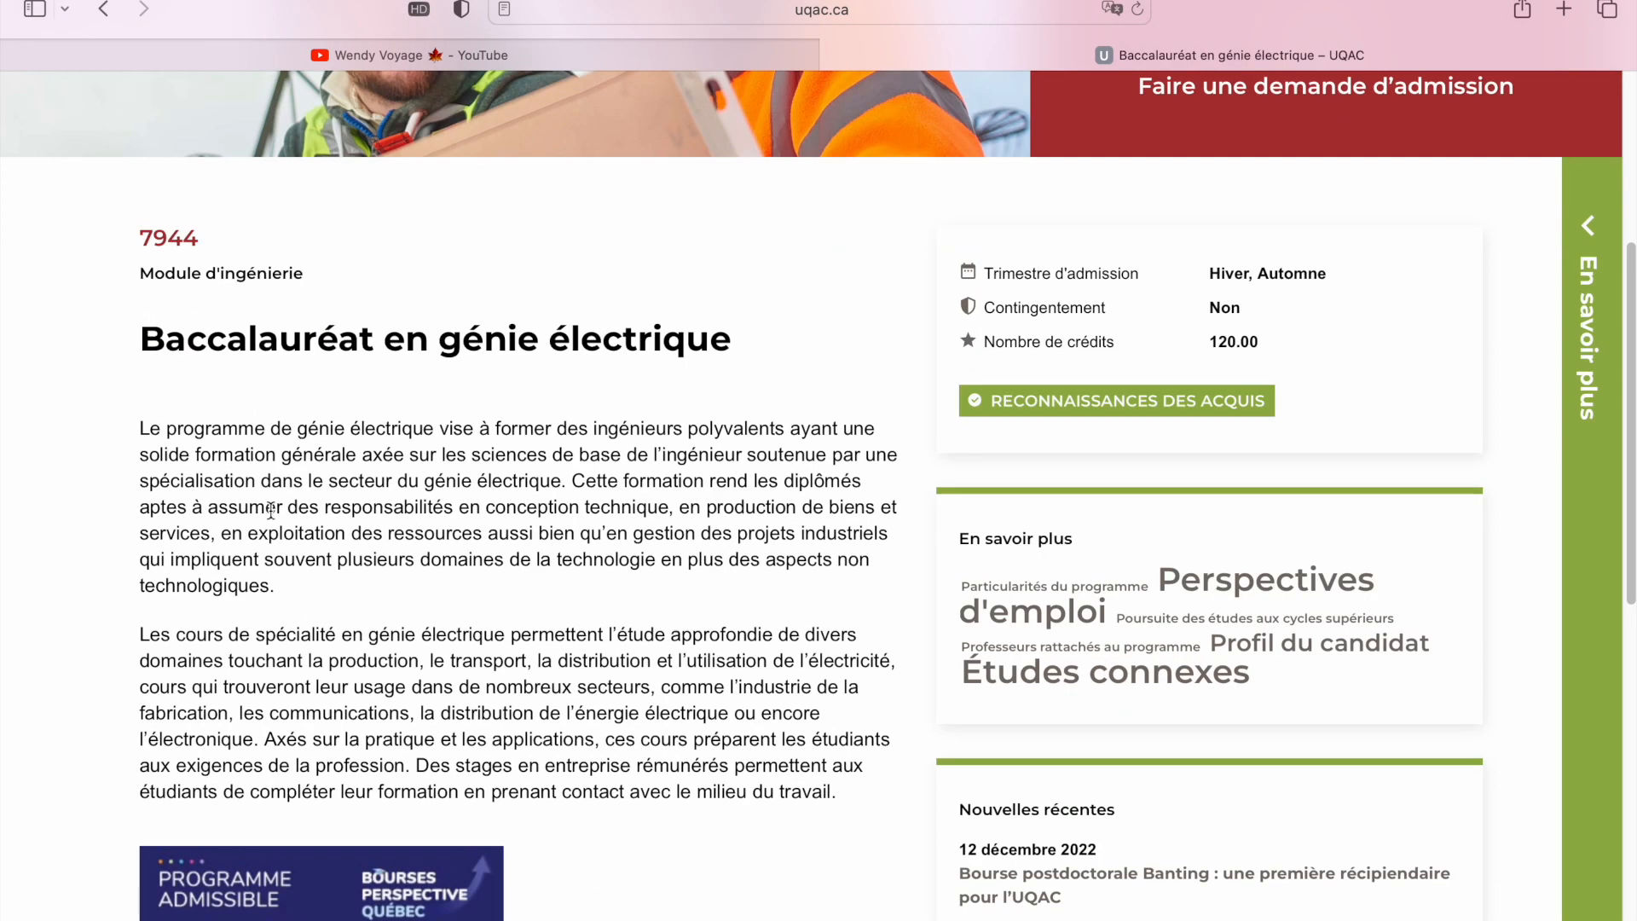
scroll(388, 645, "down", 1)
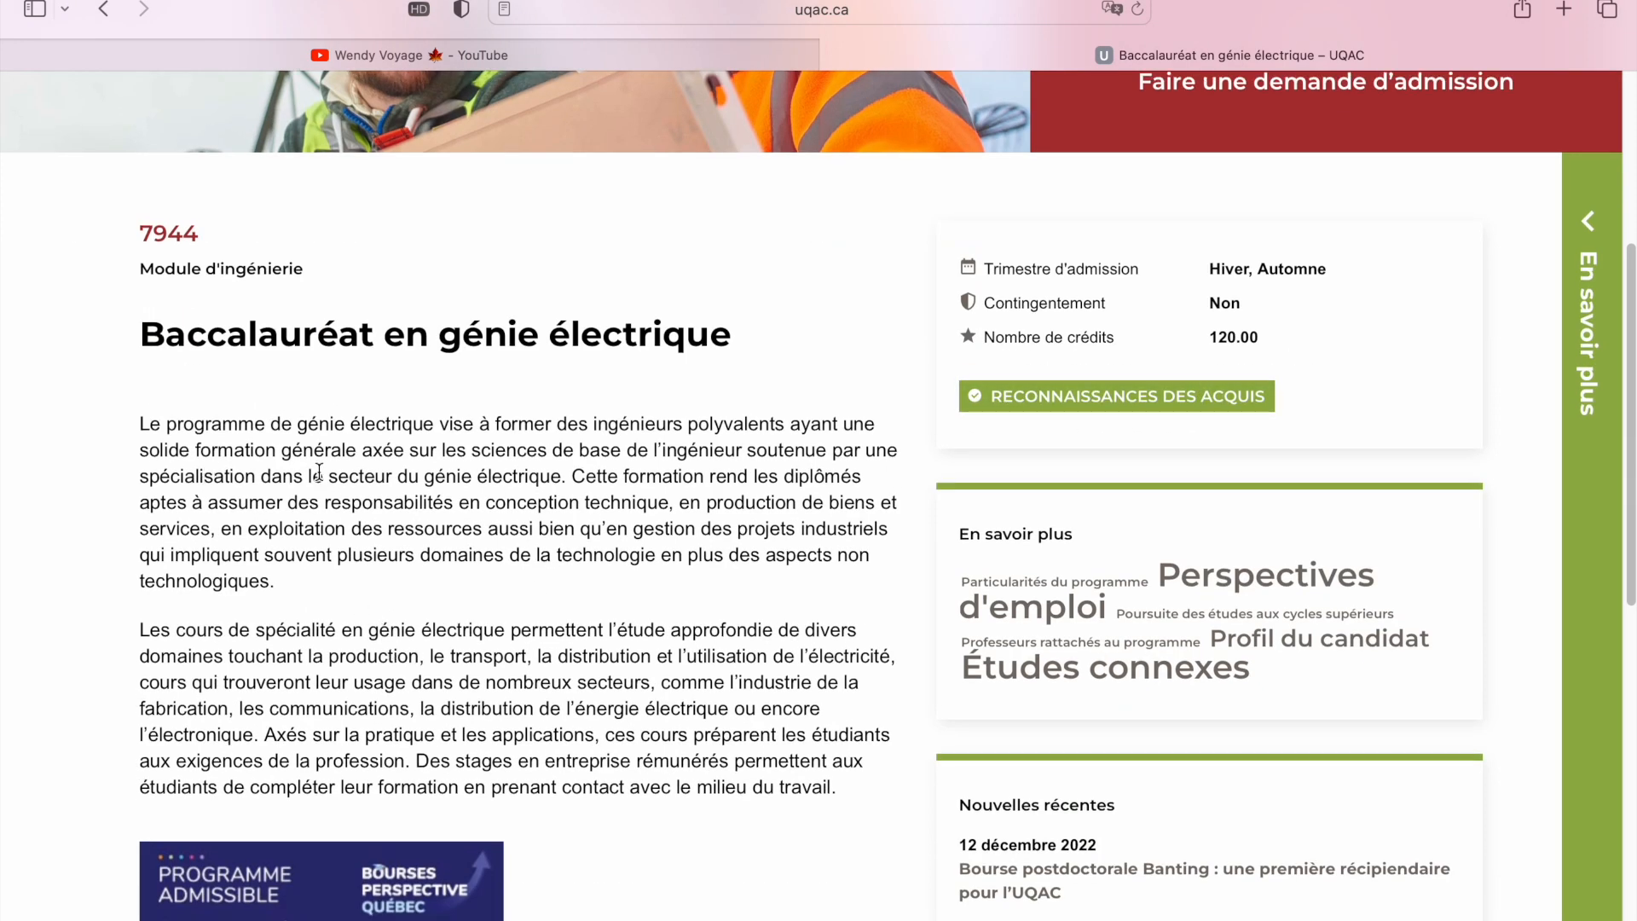
scroll(332, 482, "down", 2)
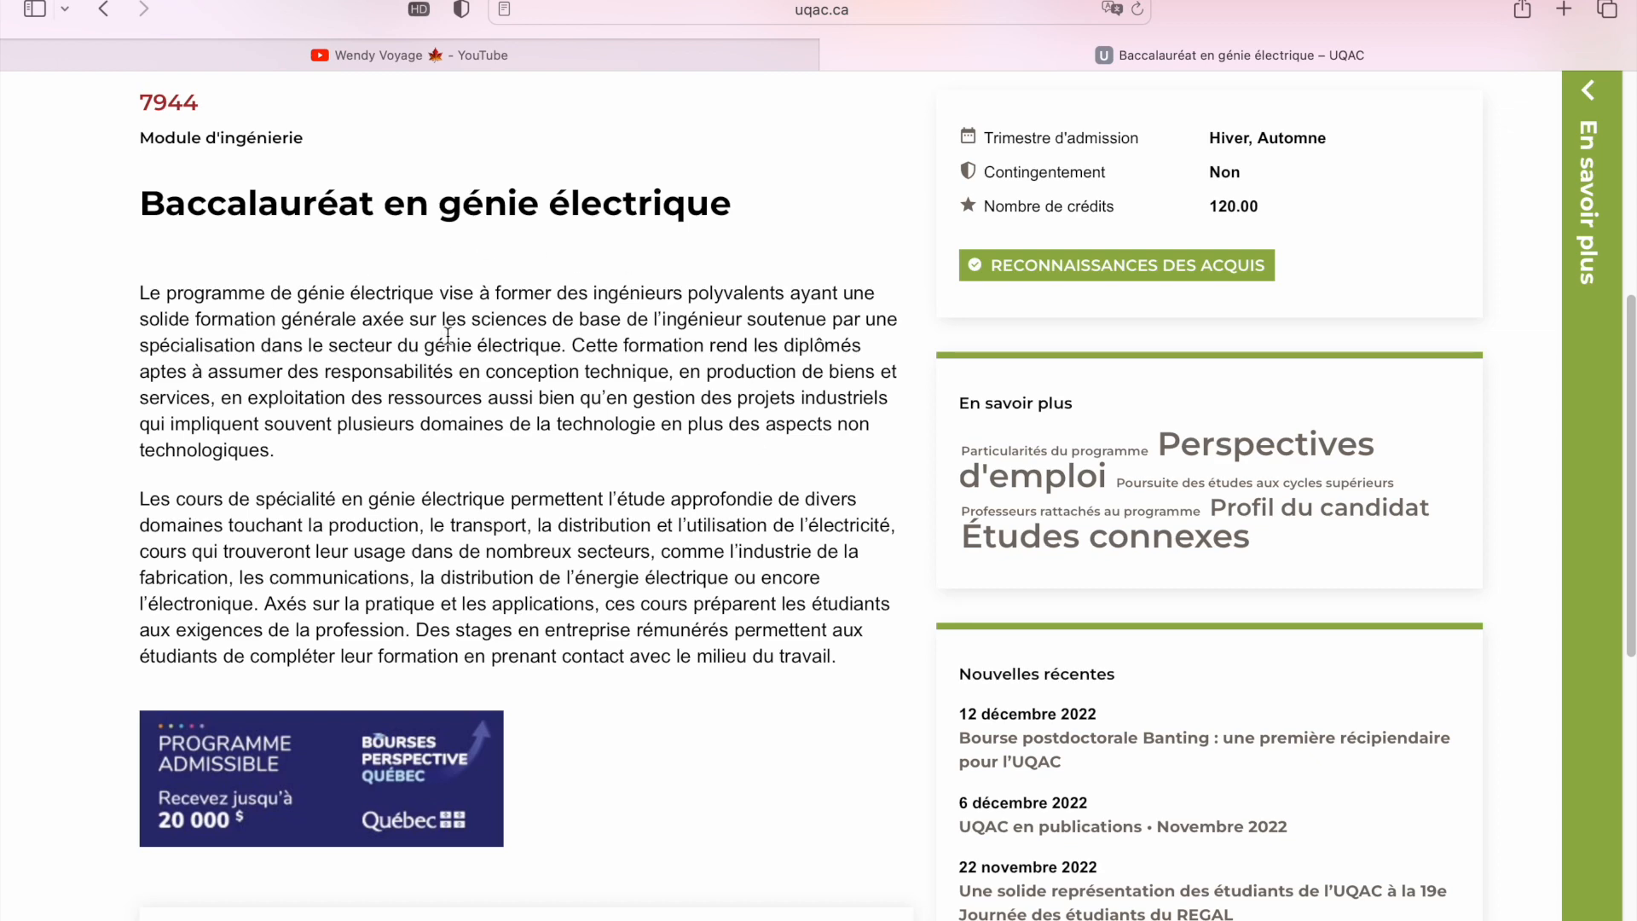
scroll(533, 345, "down", 1)
scroll(550, 346, "down", 5)
left_click(646, 694)
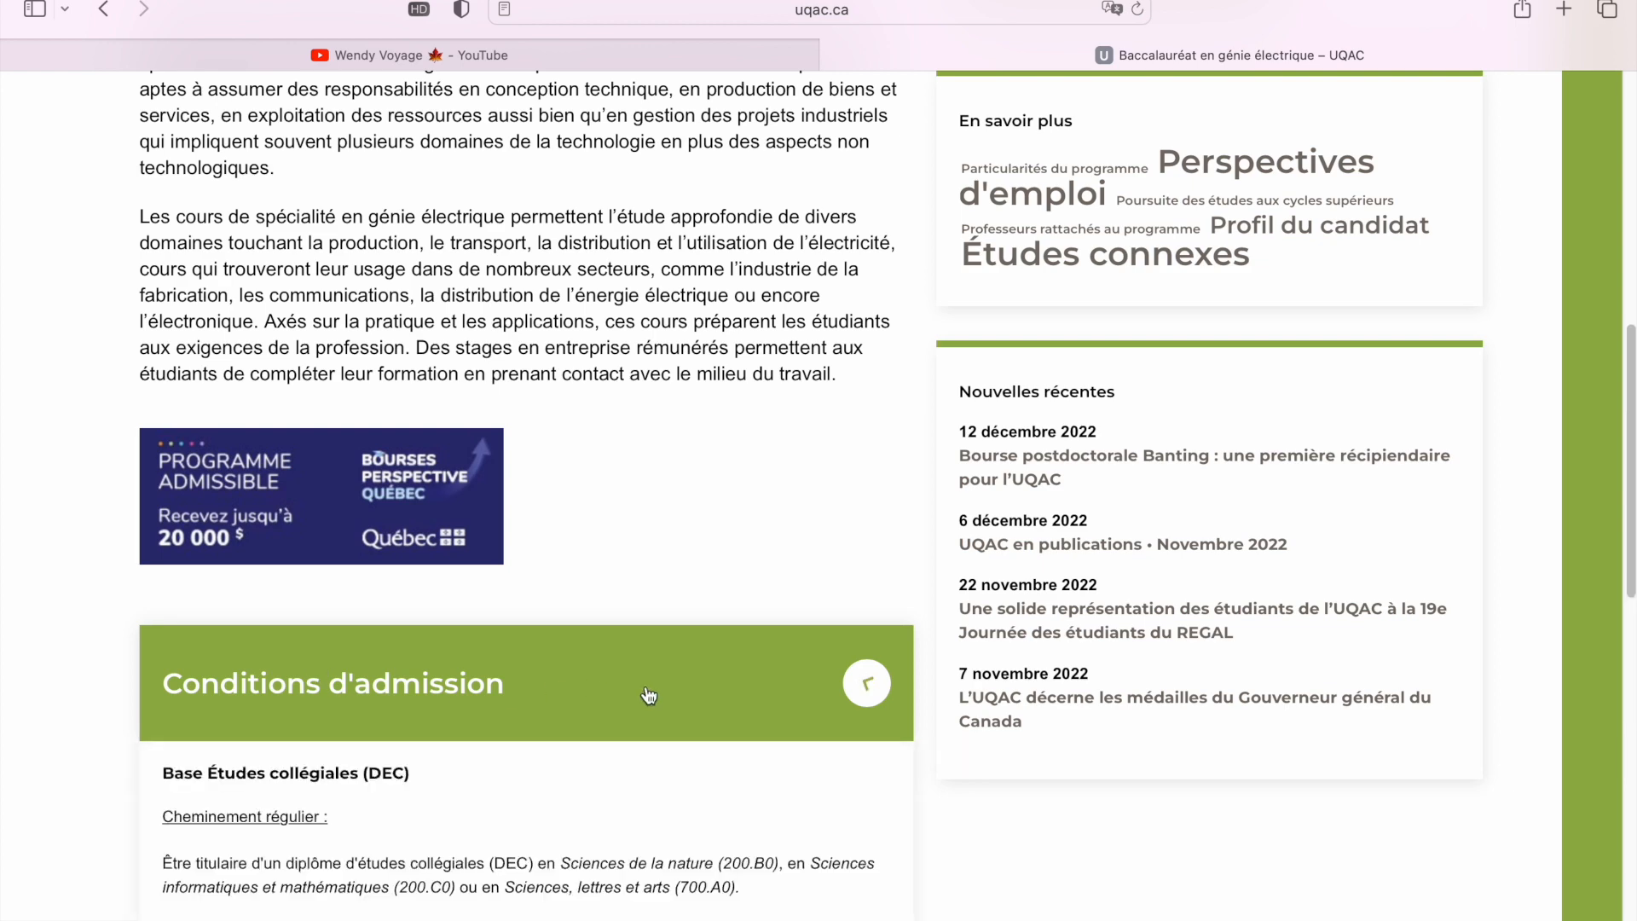
scroll(614, 511, "down", 5)
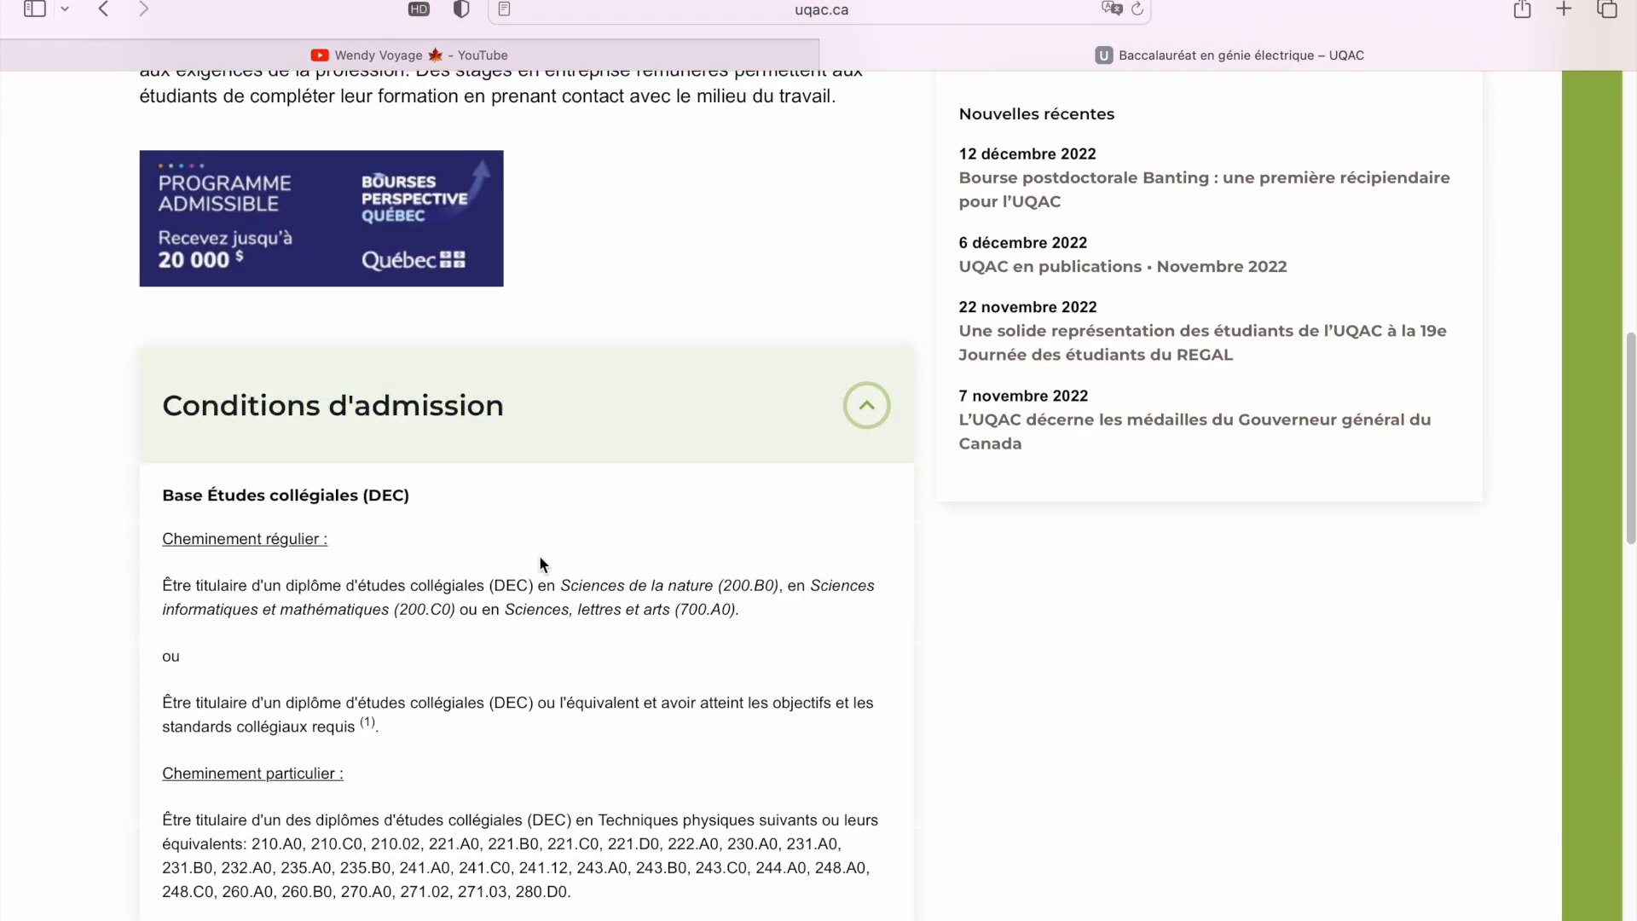
scroll(520, 580, "down", 2)
scroll(439, 517, "down", 4)
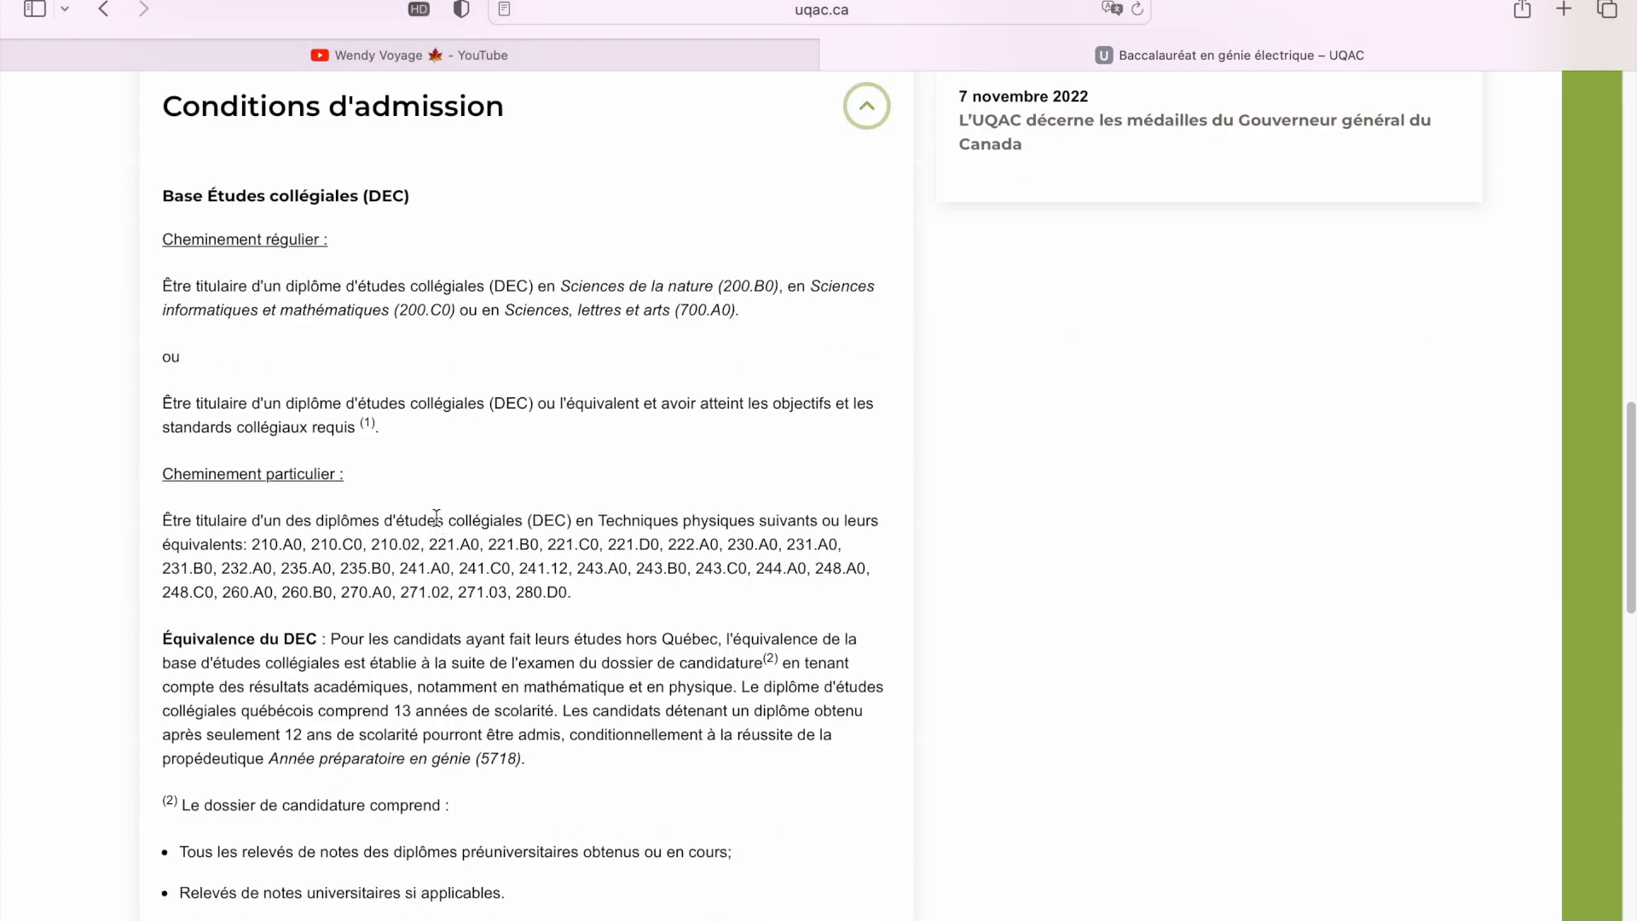
scroll(477, 597, "down", 6)
scroll(475, 615, "down", 10)
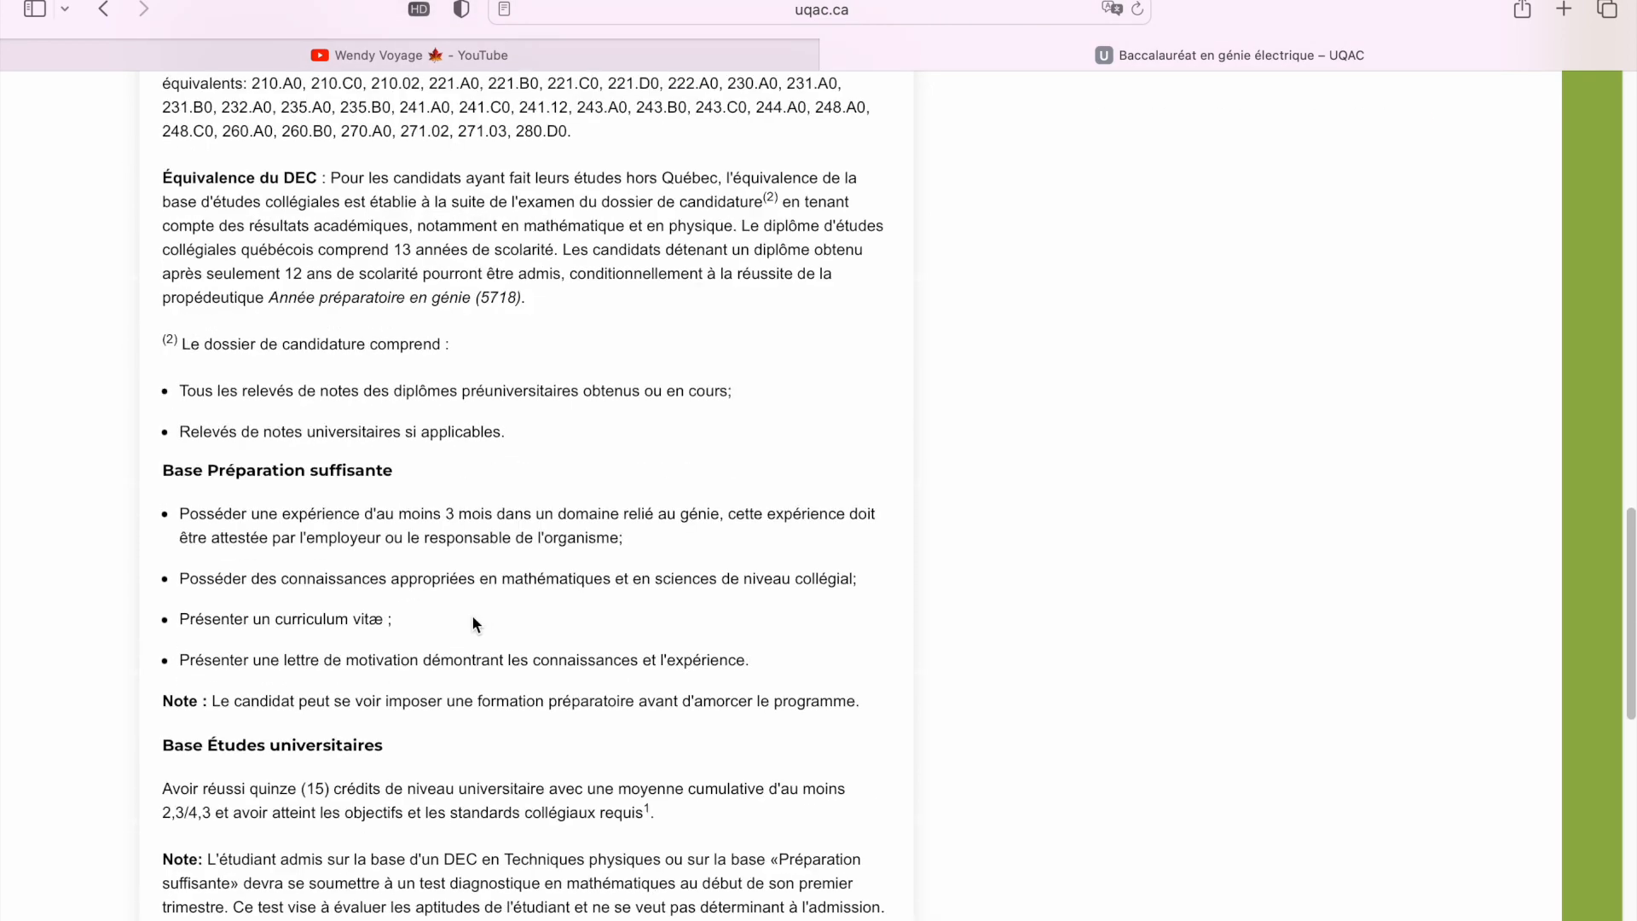
scroll(475, 623, "up", 10)
scroll(474, 621, "up", 1)
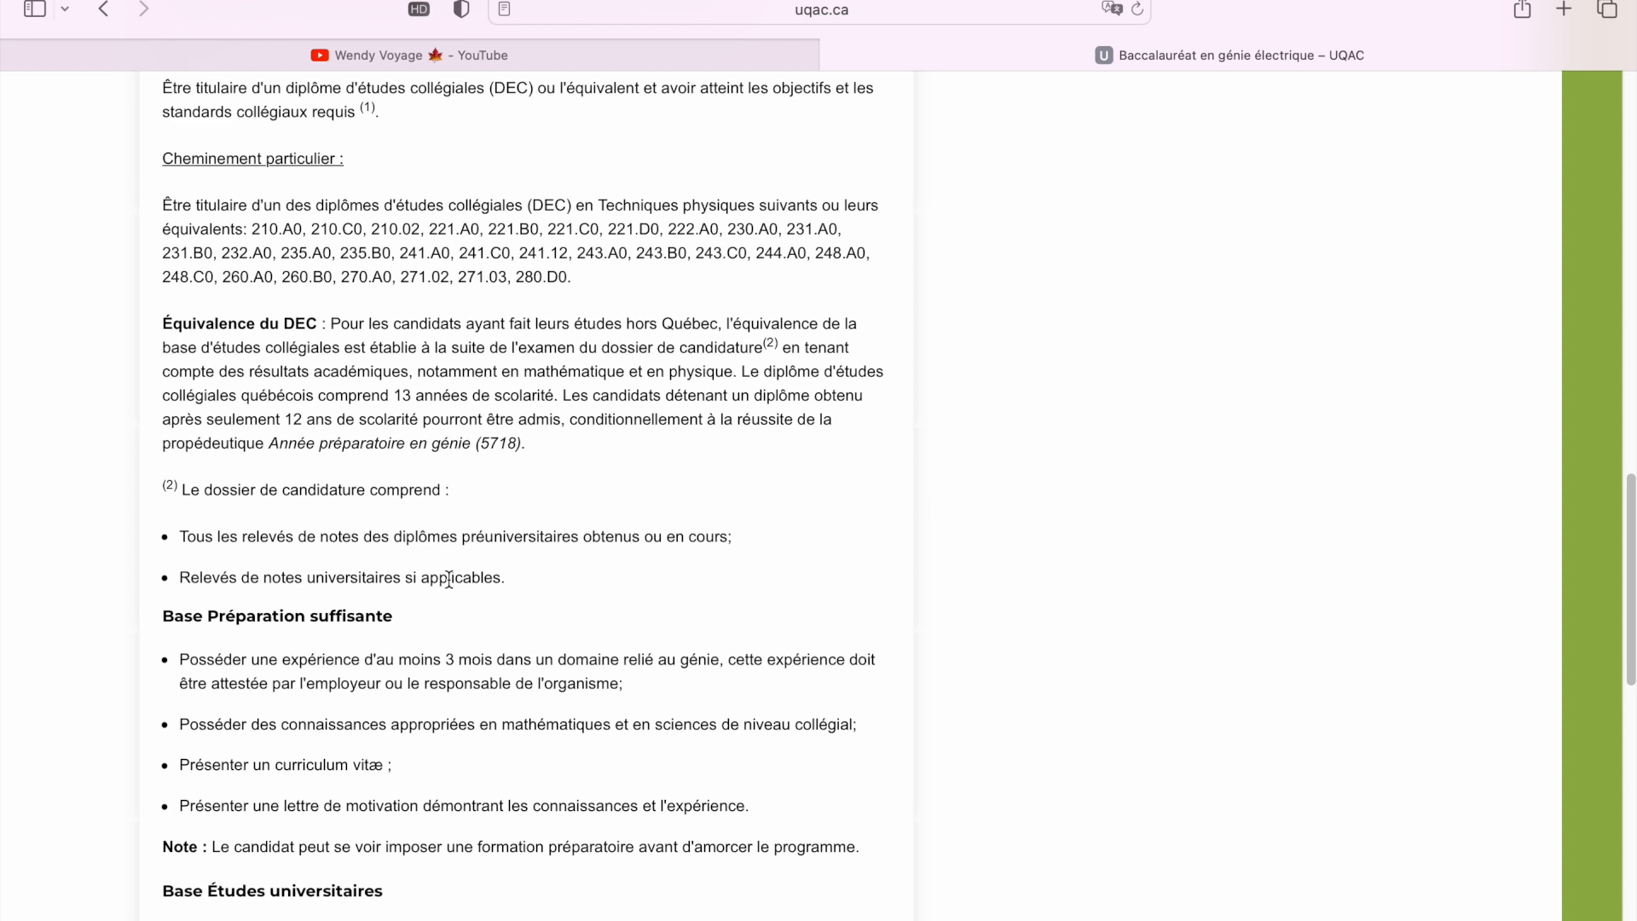
scroll(449, 580, "up", 5)
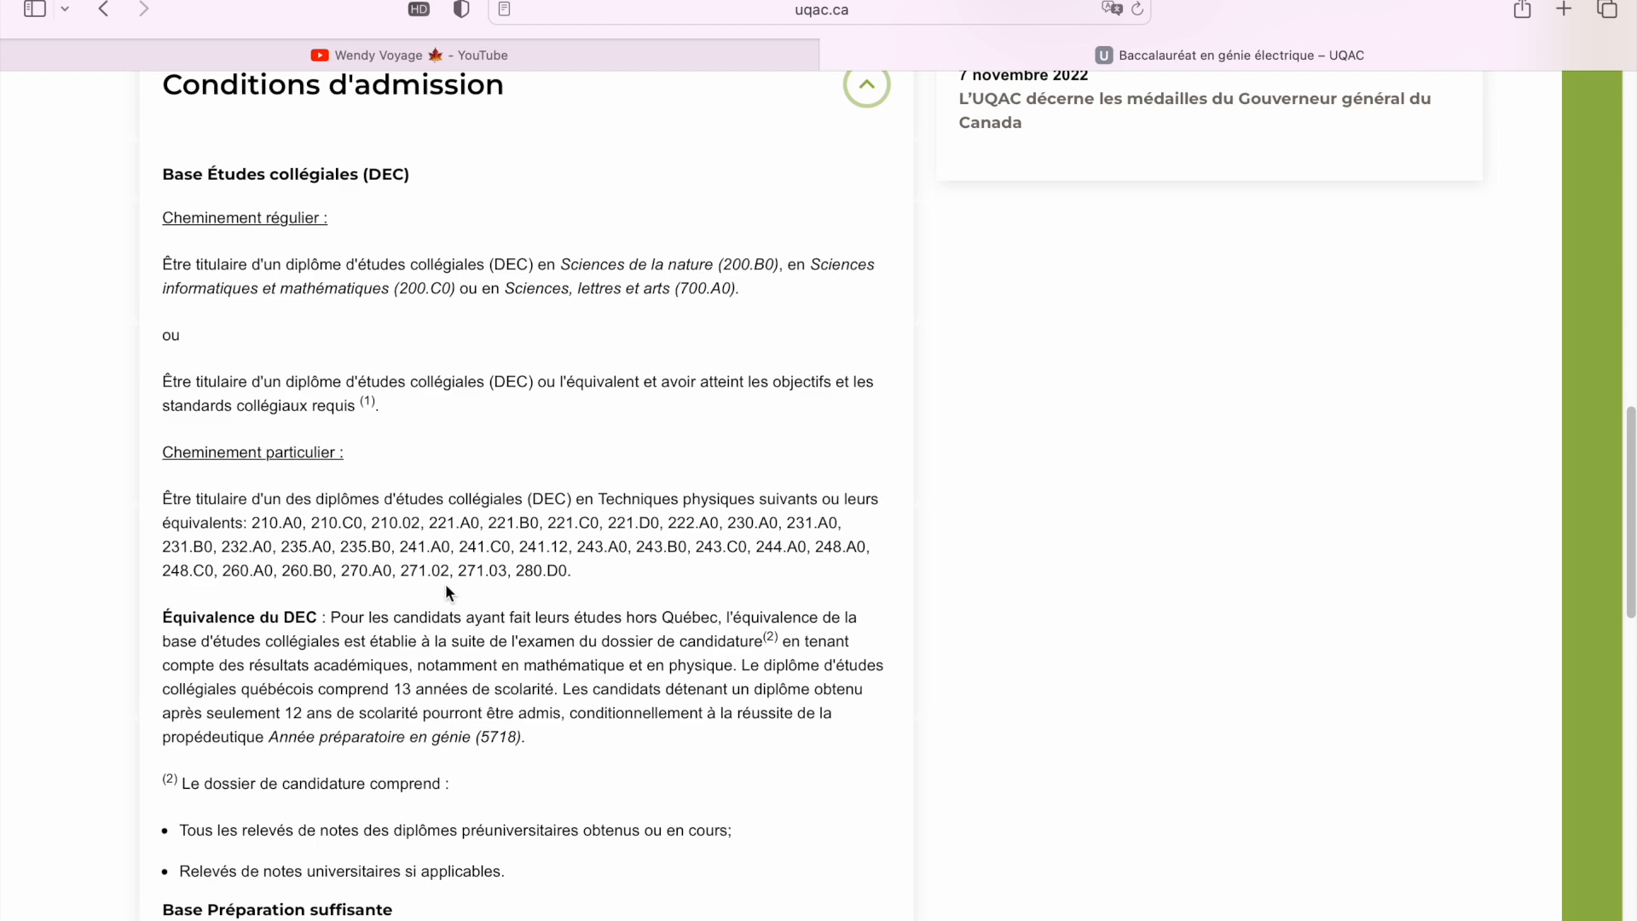
scroll(445, 588, "down", 7)
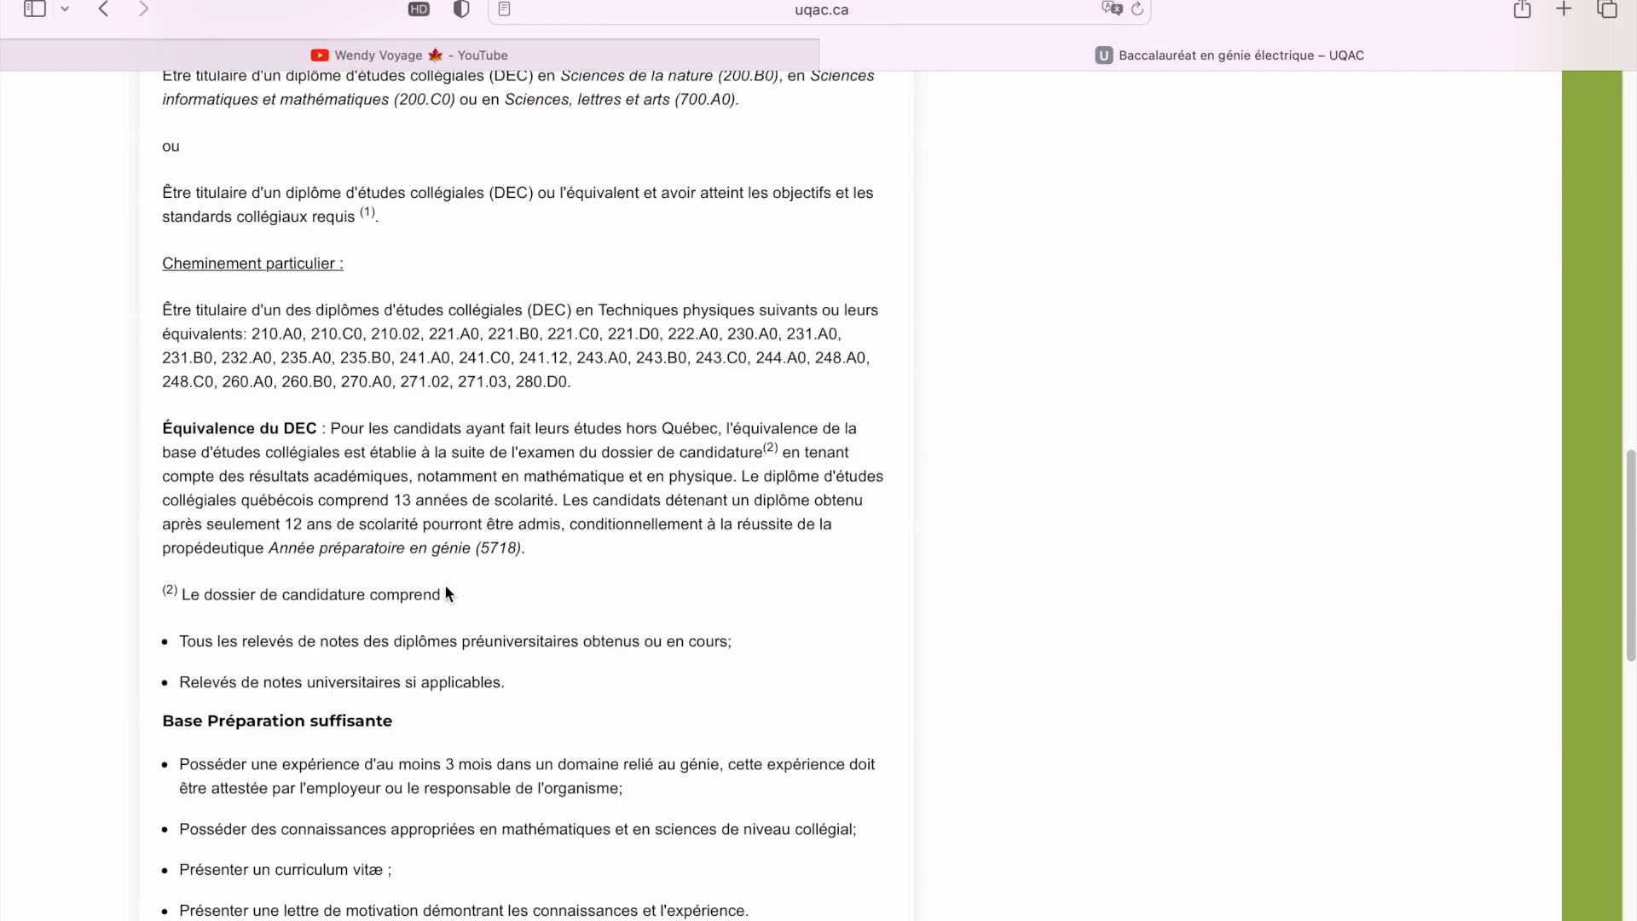
scroll(445, 588, "up", 12)
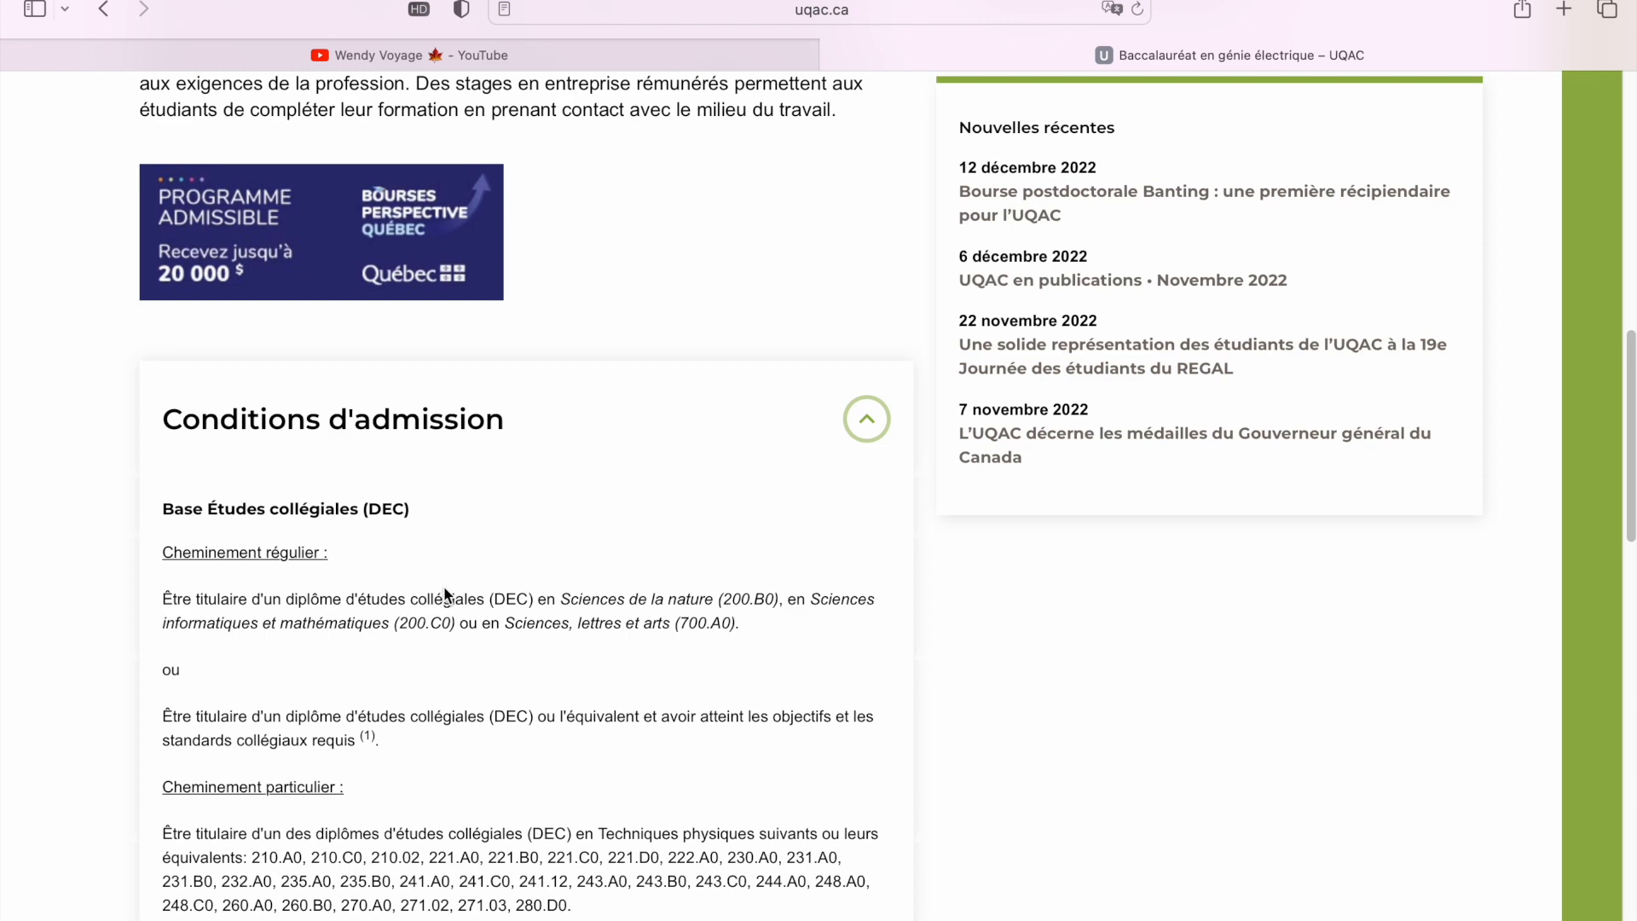
scroll(445, 591, "up", 12)
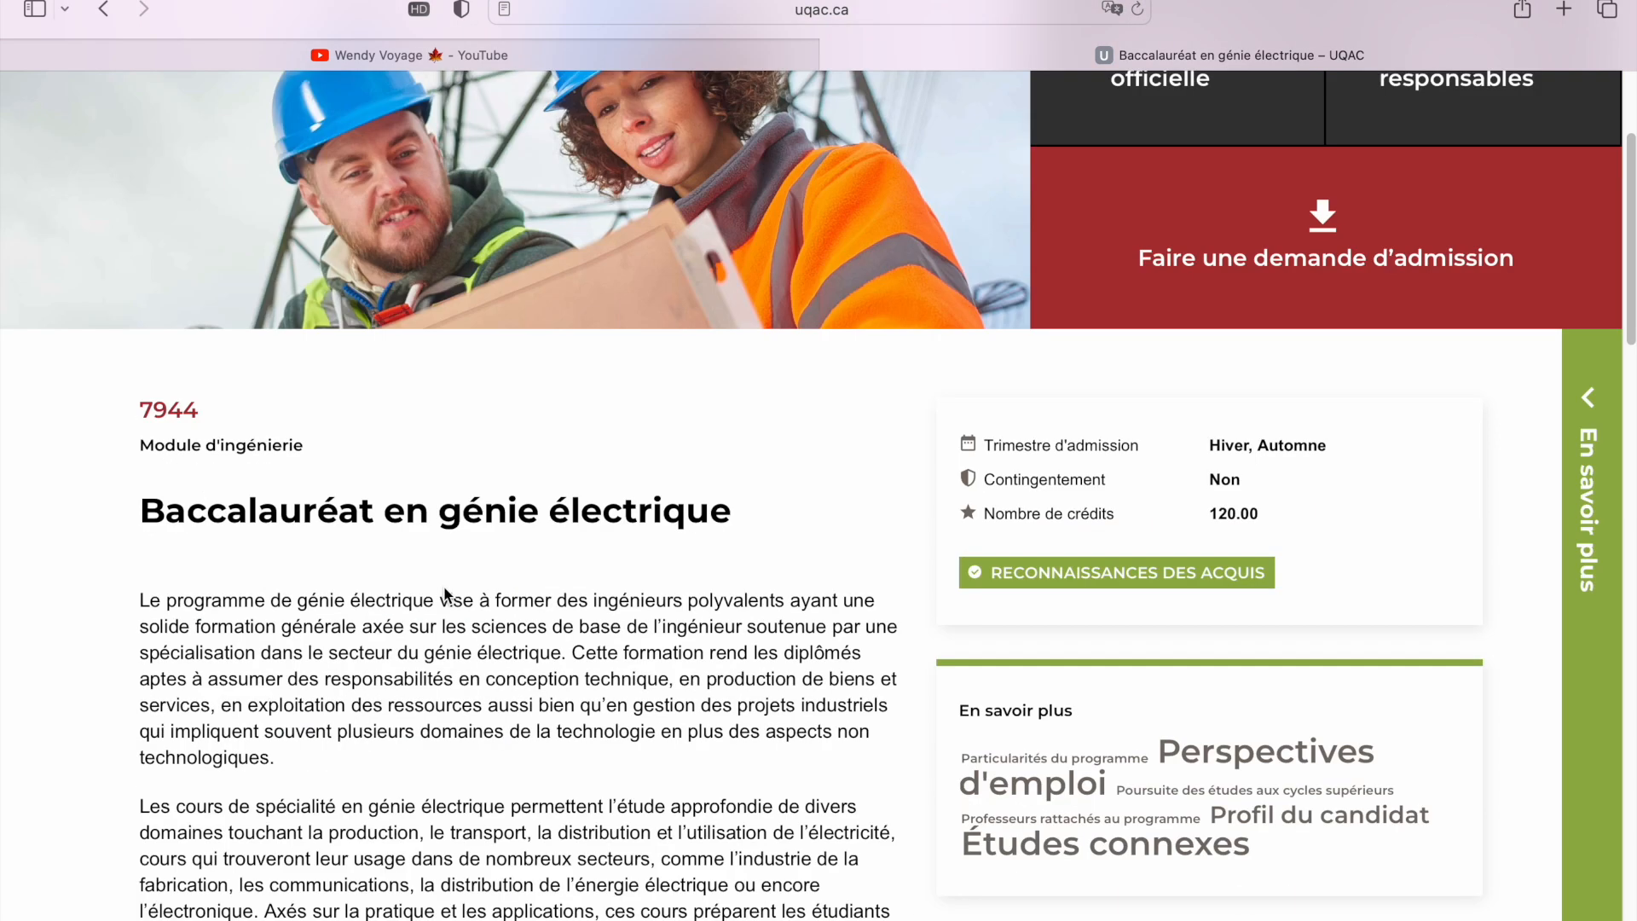
scroll(445, 594, "down", 4)
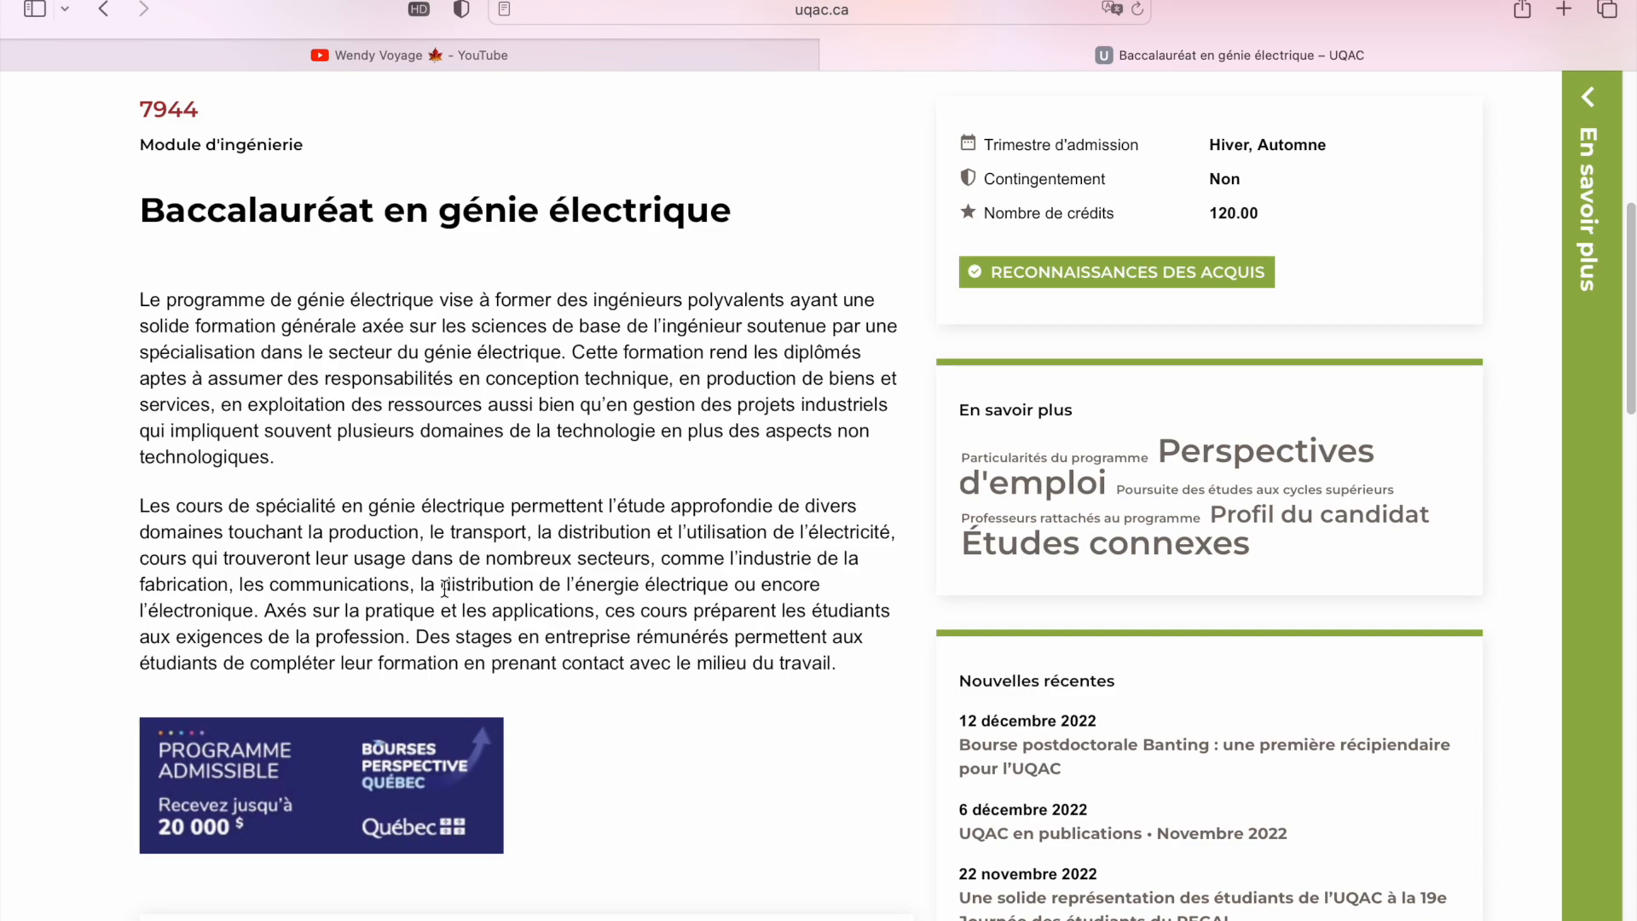
scroll(443, 588, "up", 6)
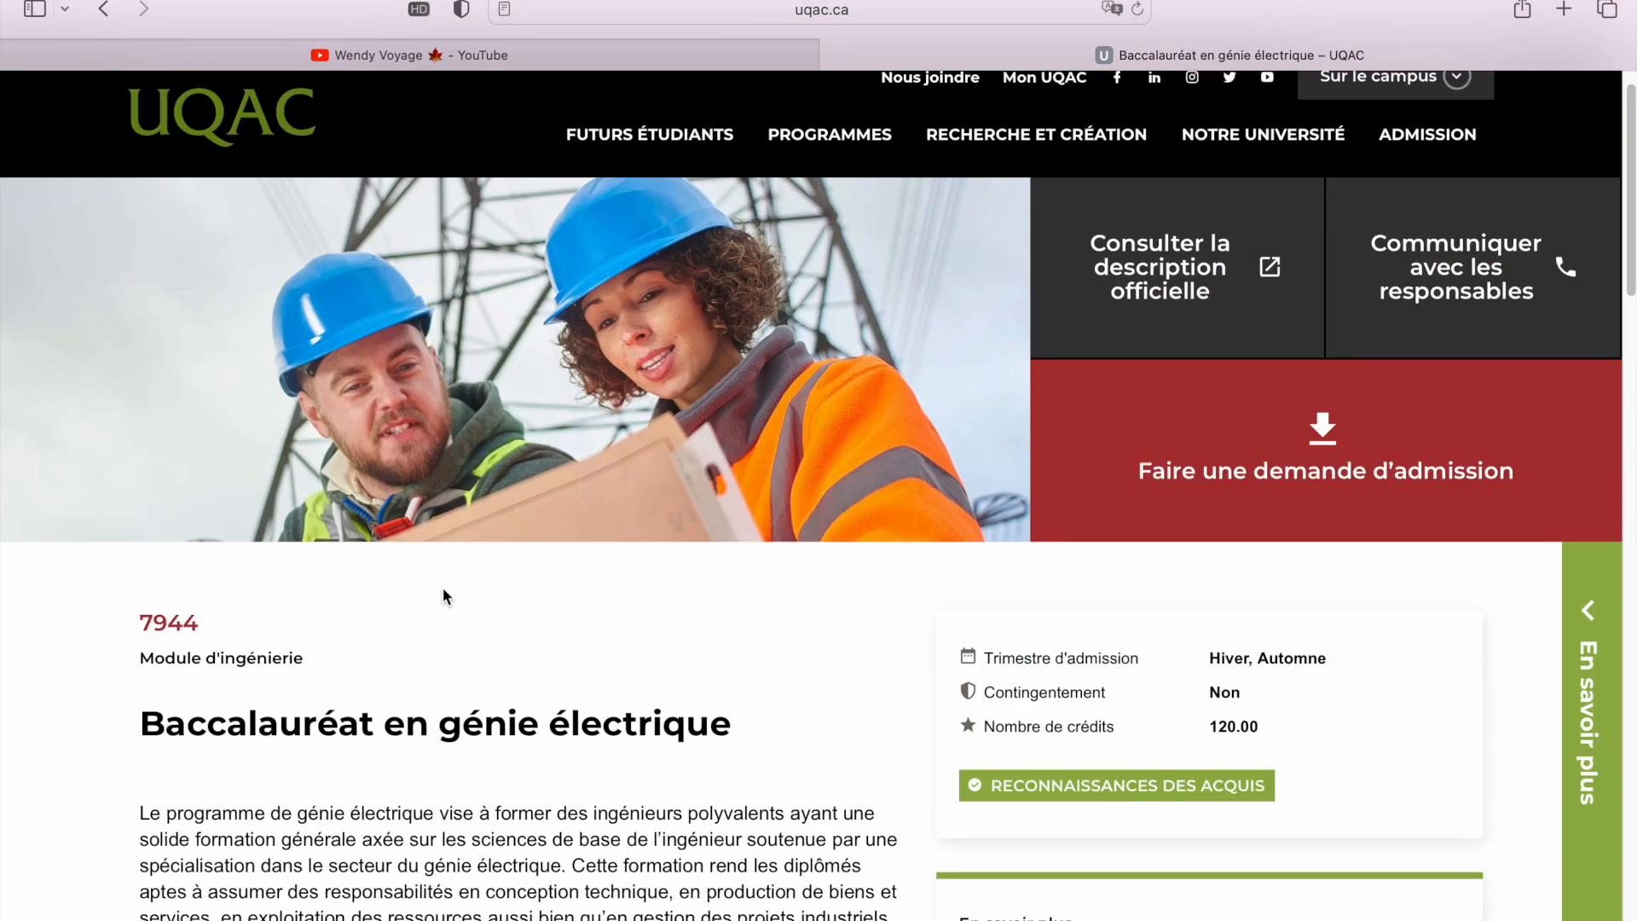
scroll(443, 589, "down", 13)
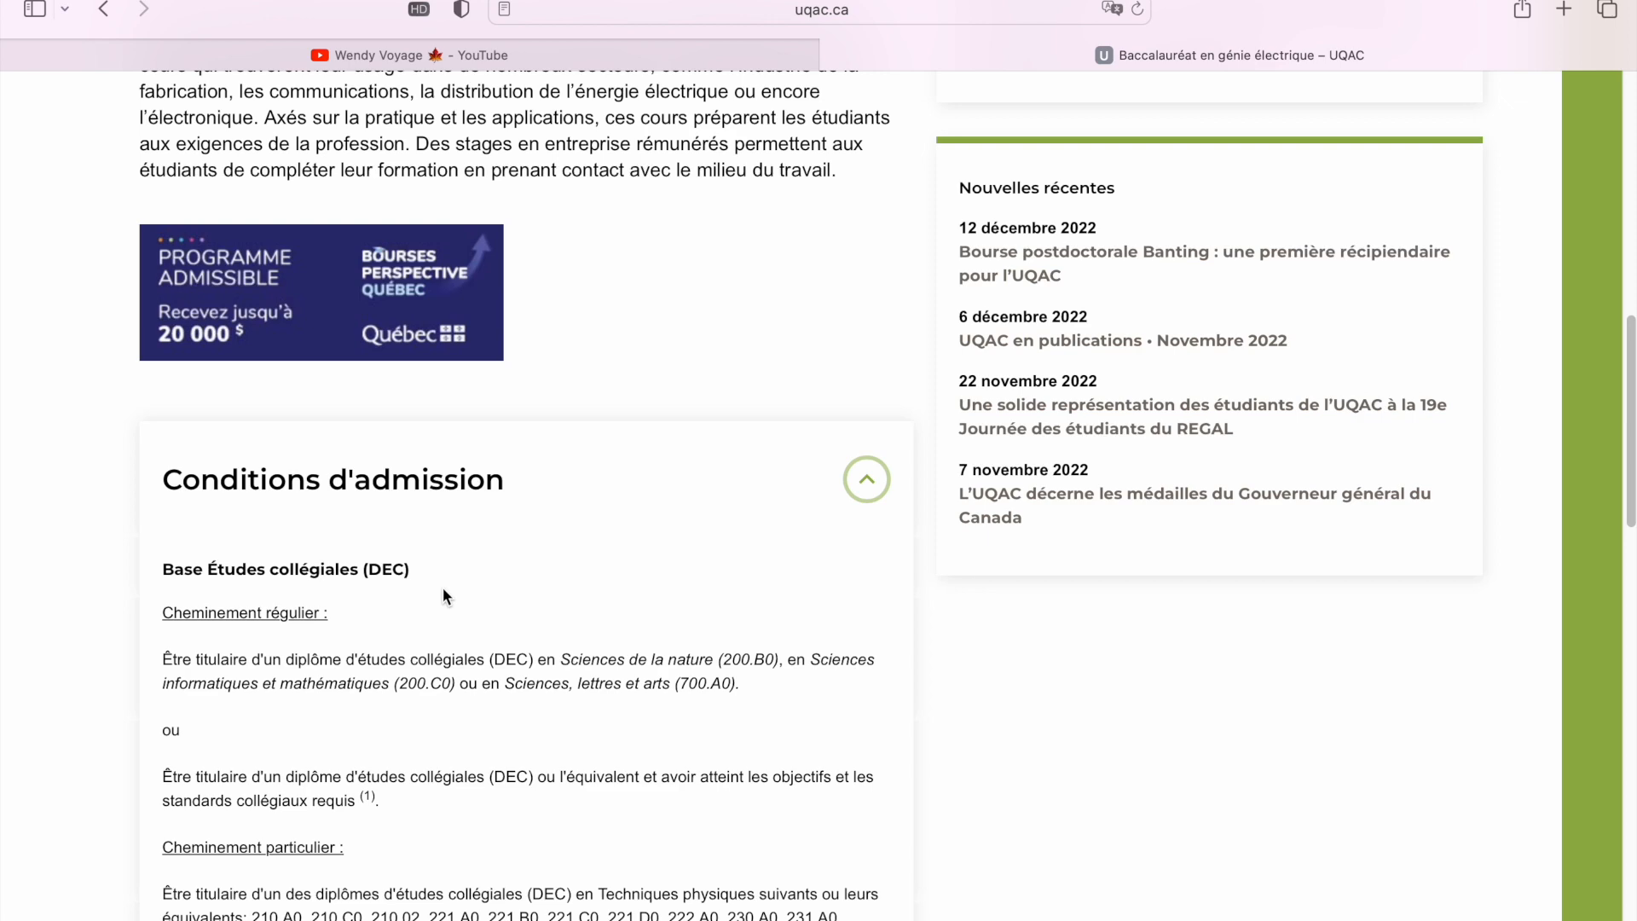
scroll(443, 592, "down", 3)
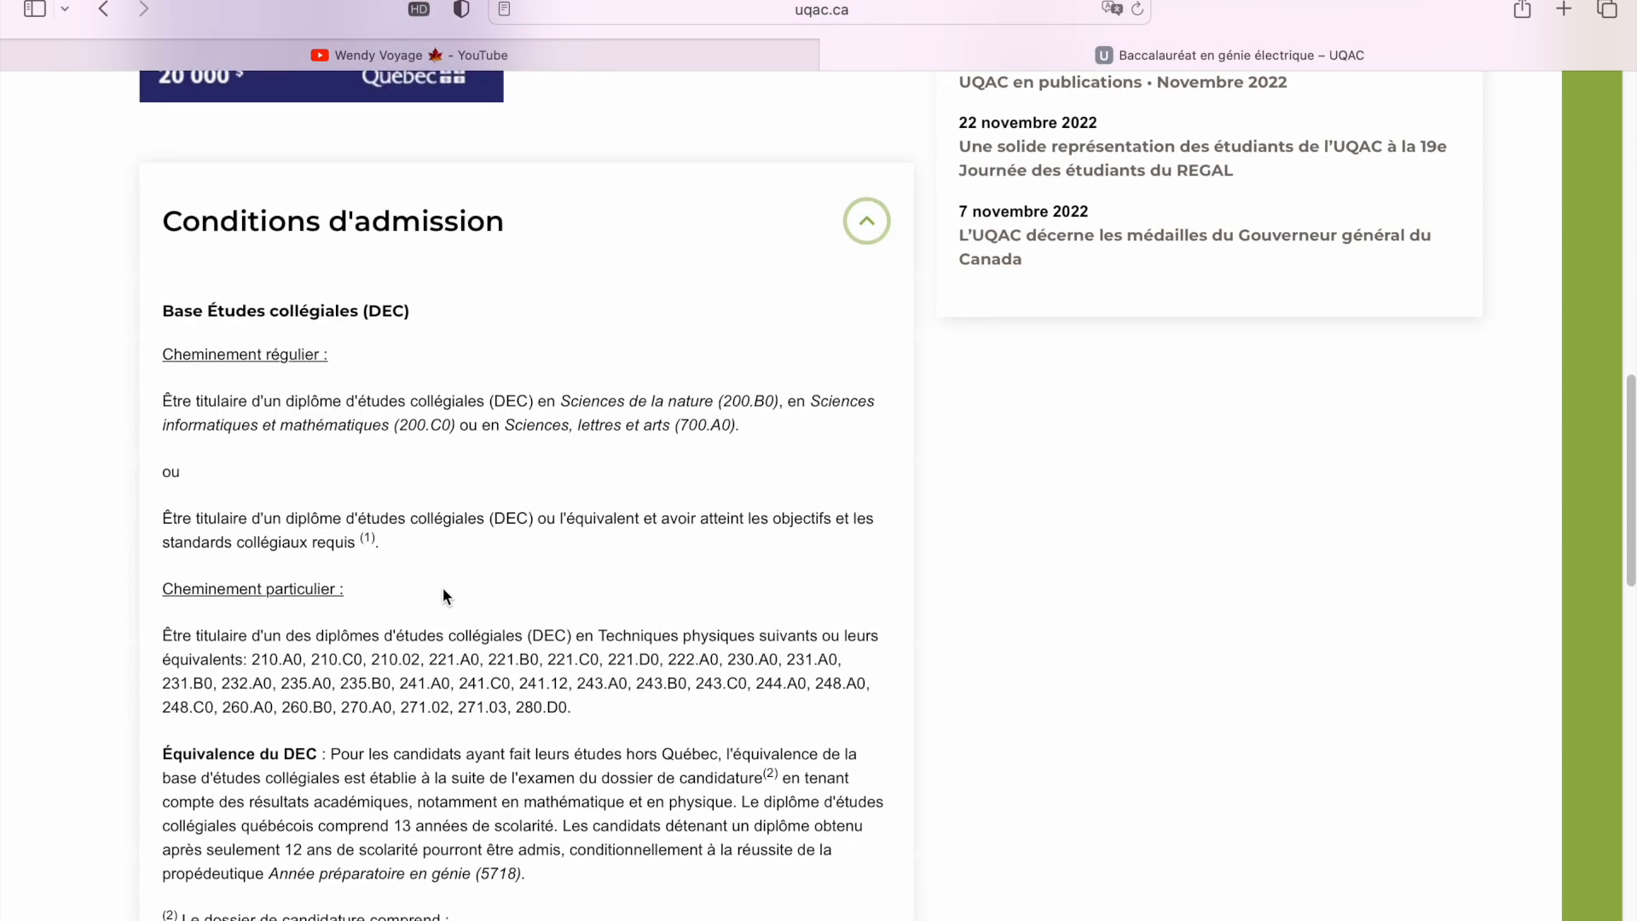
scroll(443, 588, "up", 4)
scroll(452, 615, "up", 2)
scroll(454, 620, "down", 6)
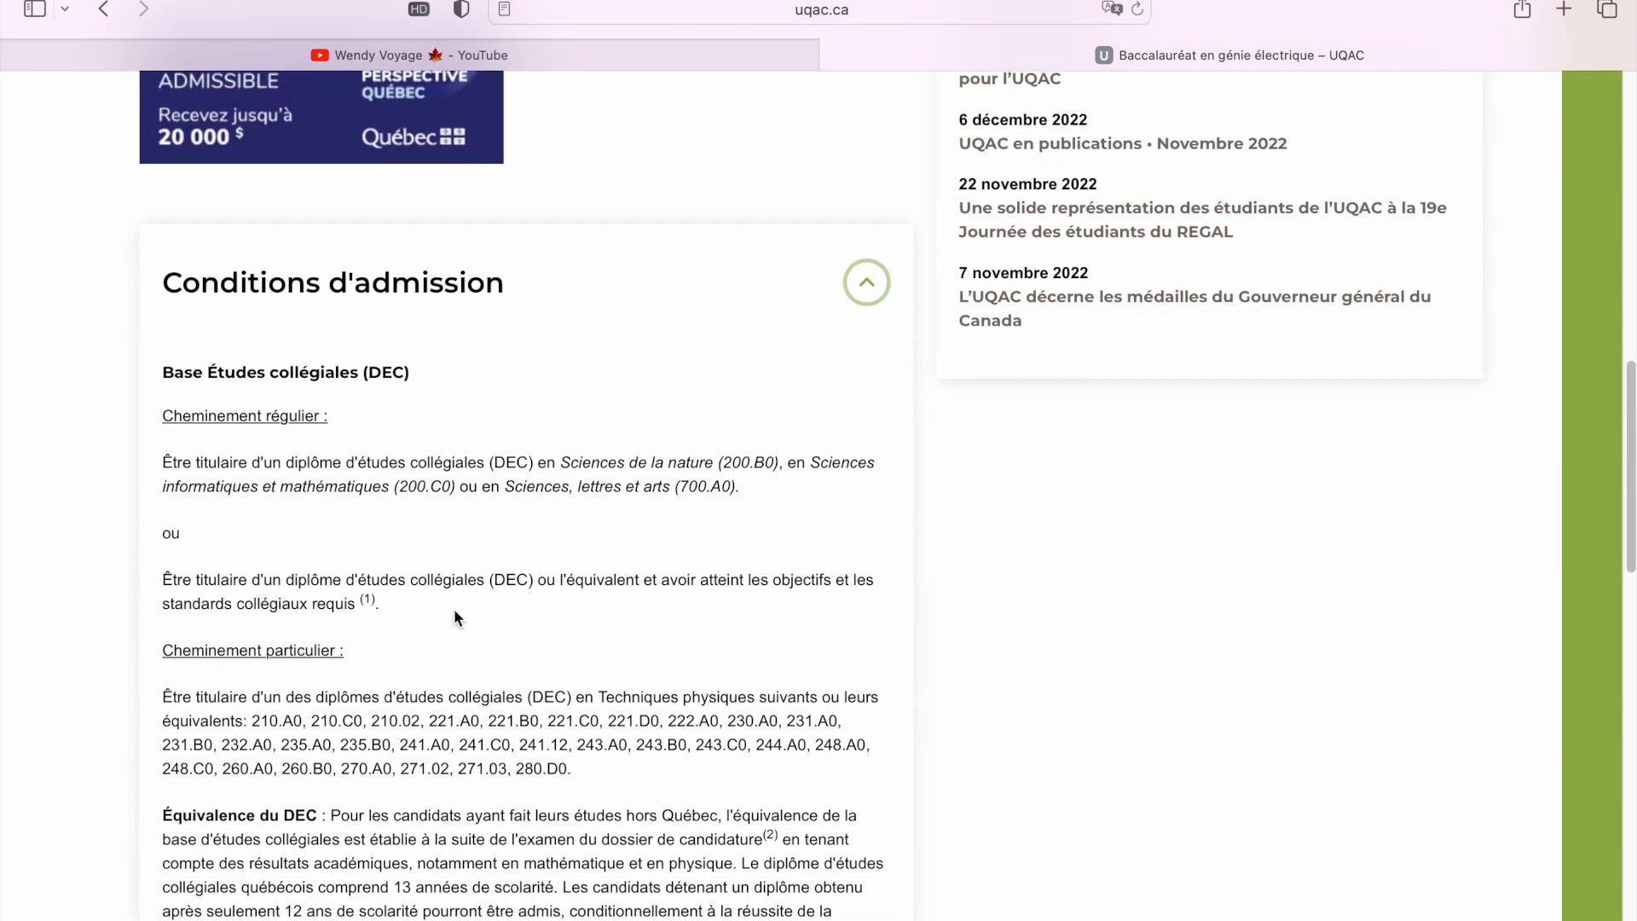
scroll(453, 611, "down", 2)
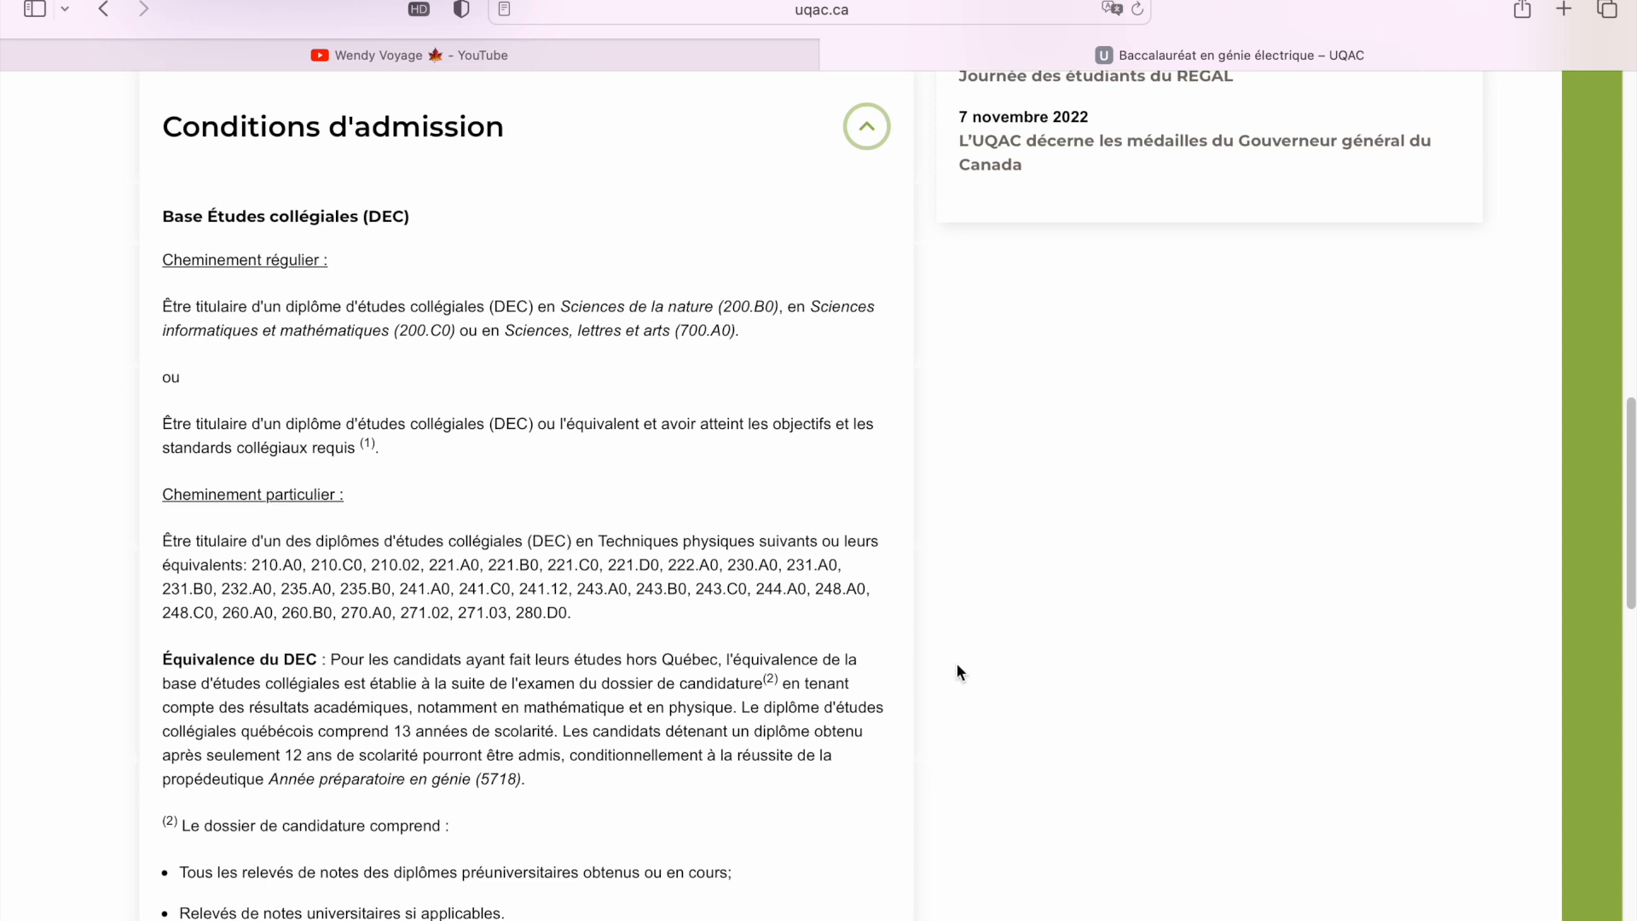
scroll(928, 699, "down", 15)
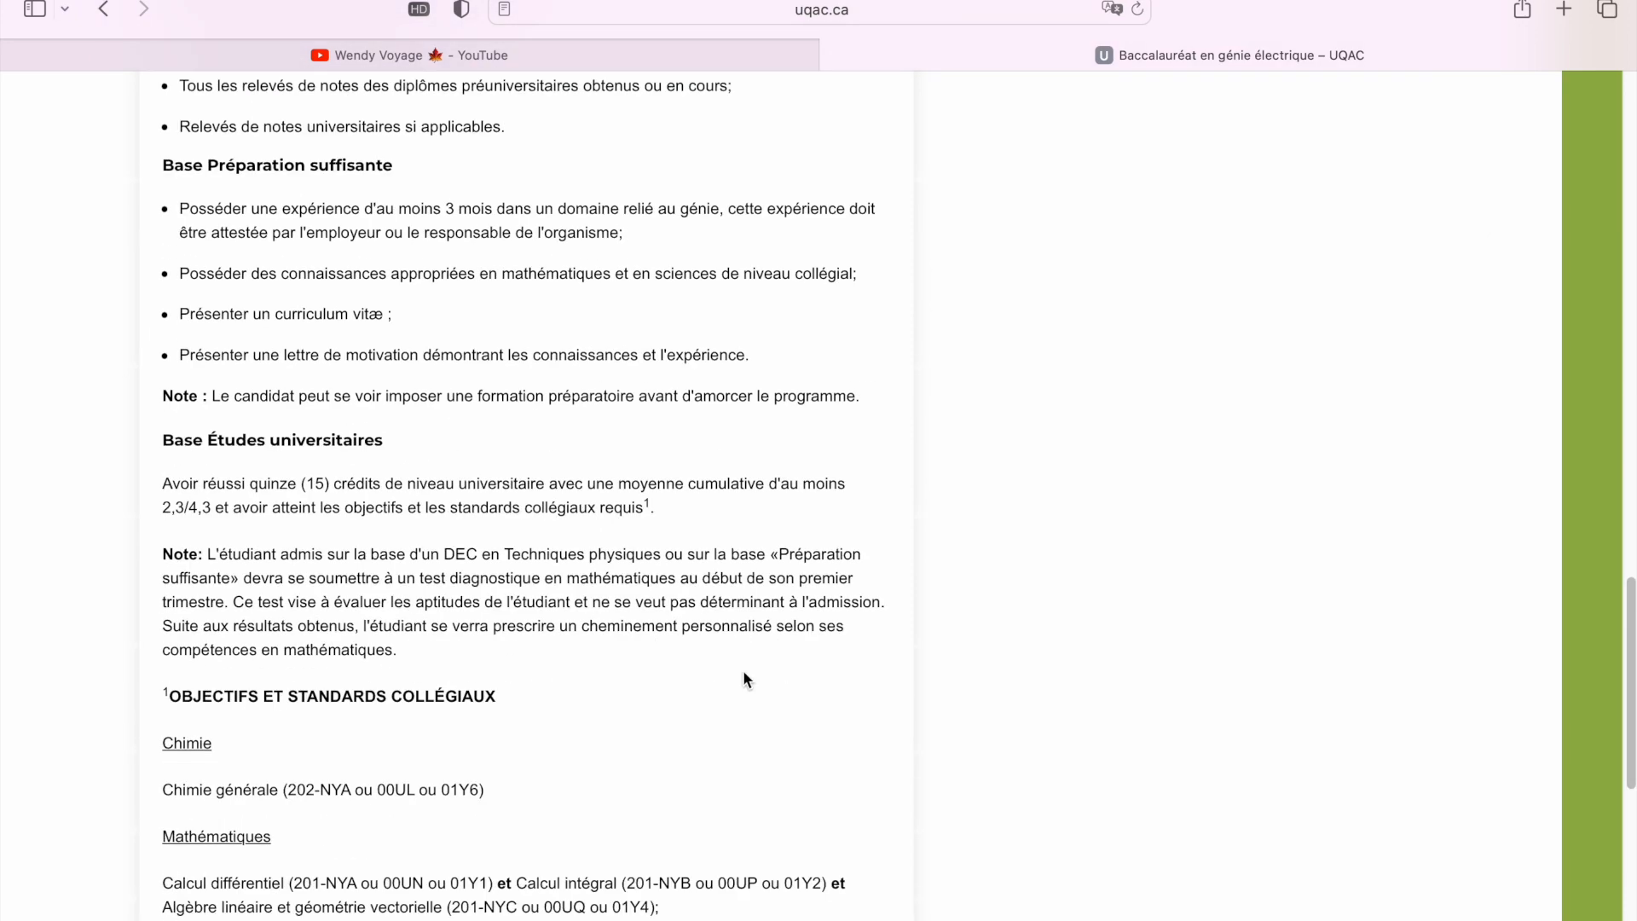
scroll(661, 653, "up", 20)
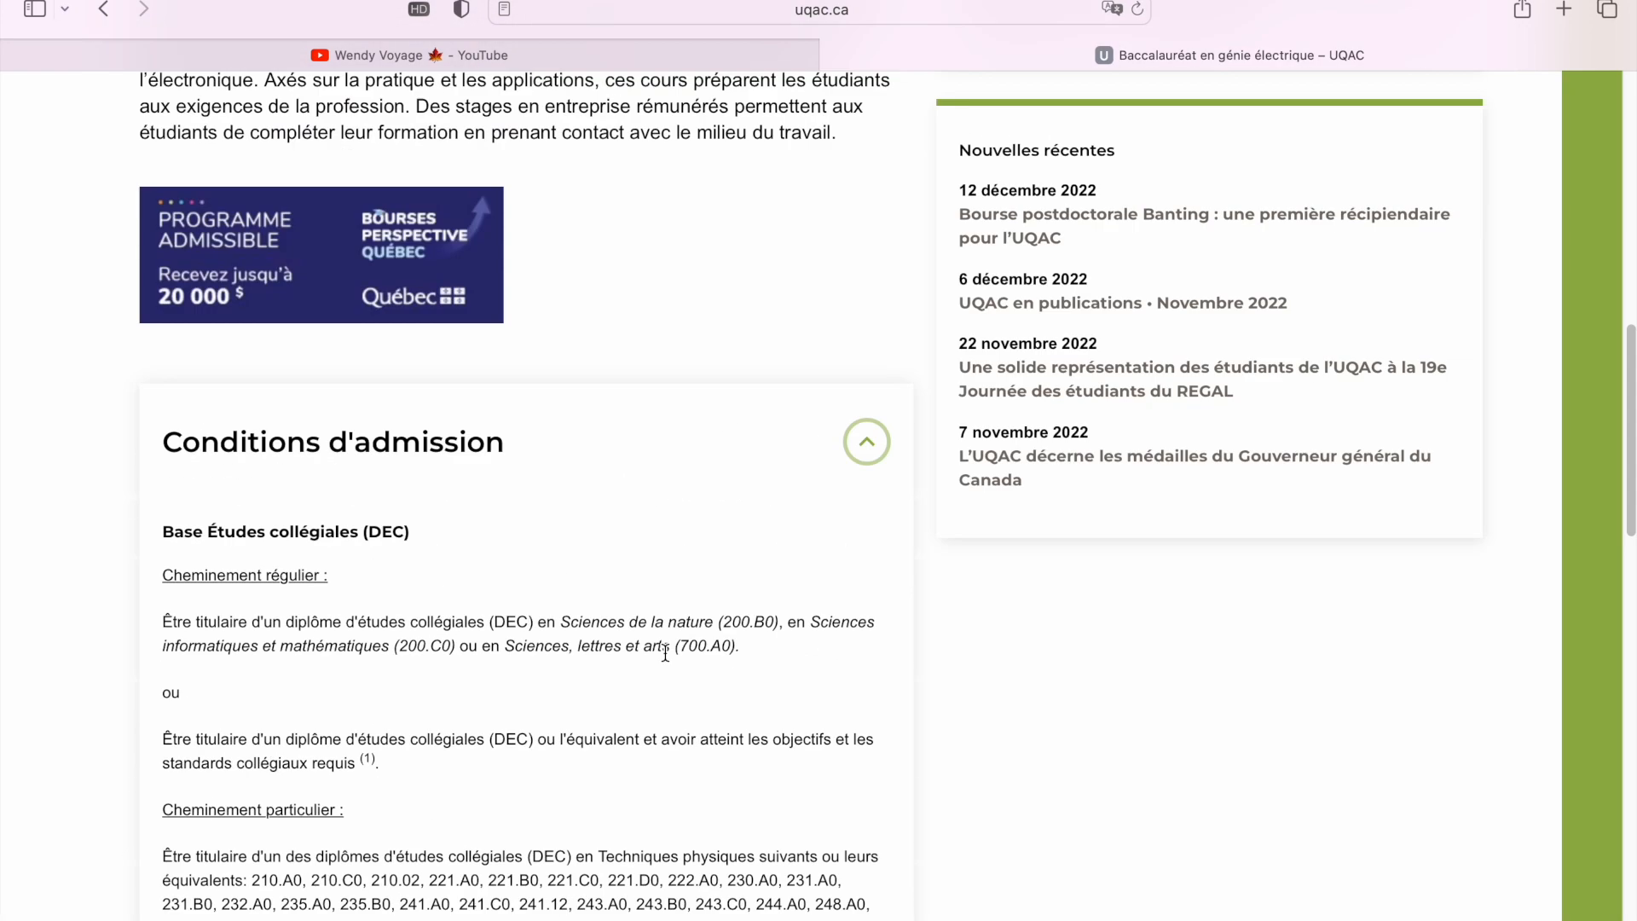
scroll(666, 653, "up", 4)
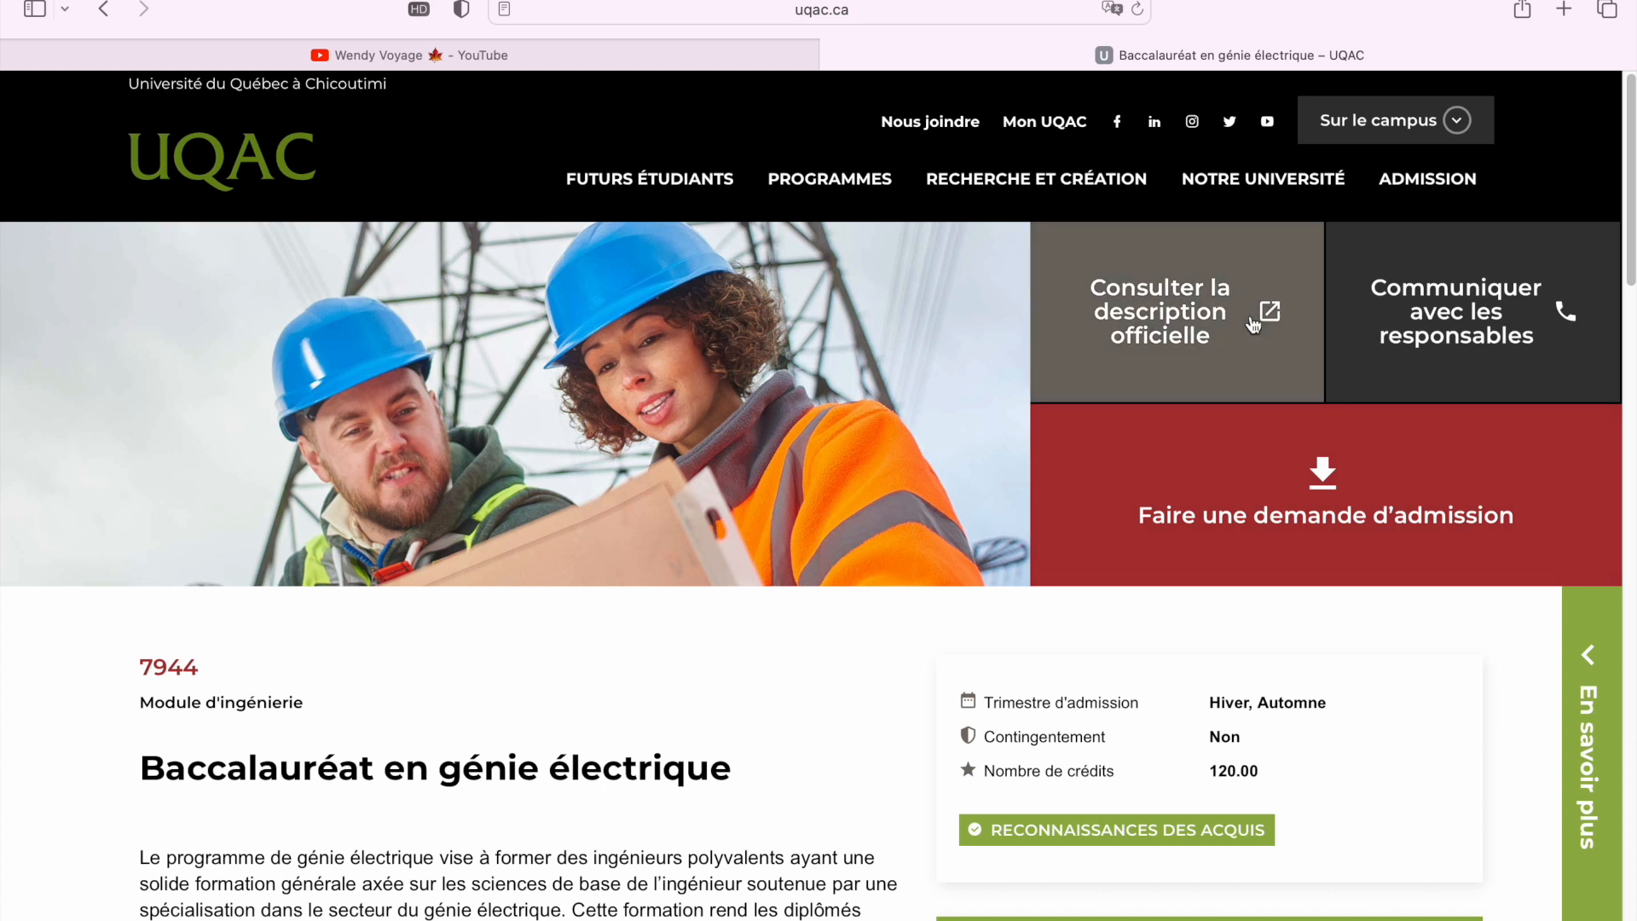
Go to the Bureau du registraire Admission page and scroll through its first Étape tiles
left_click(1398, 188)
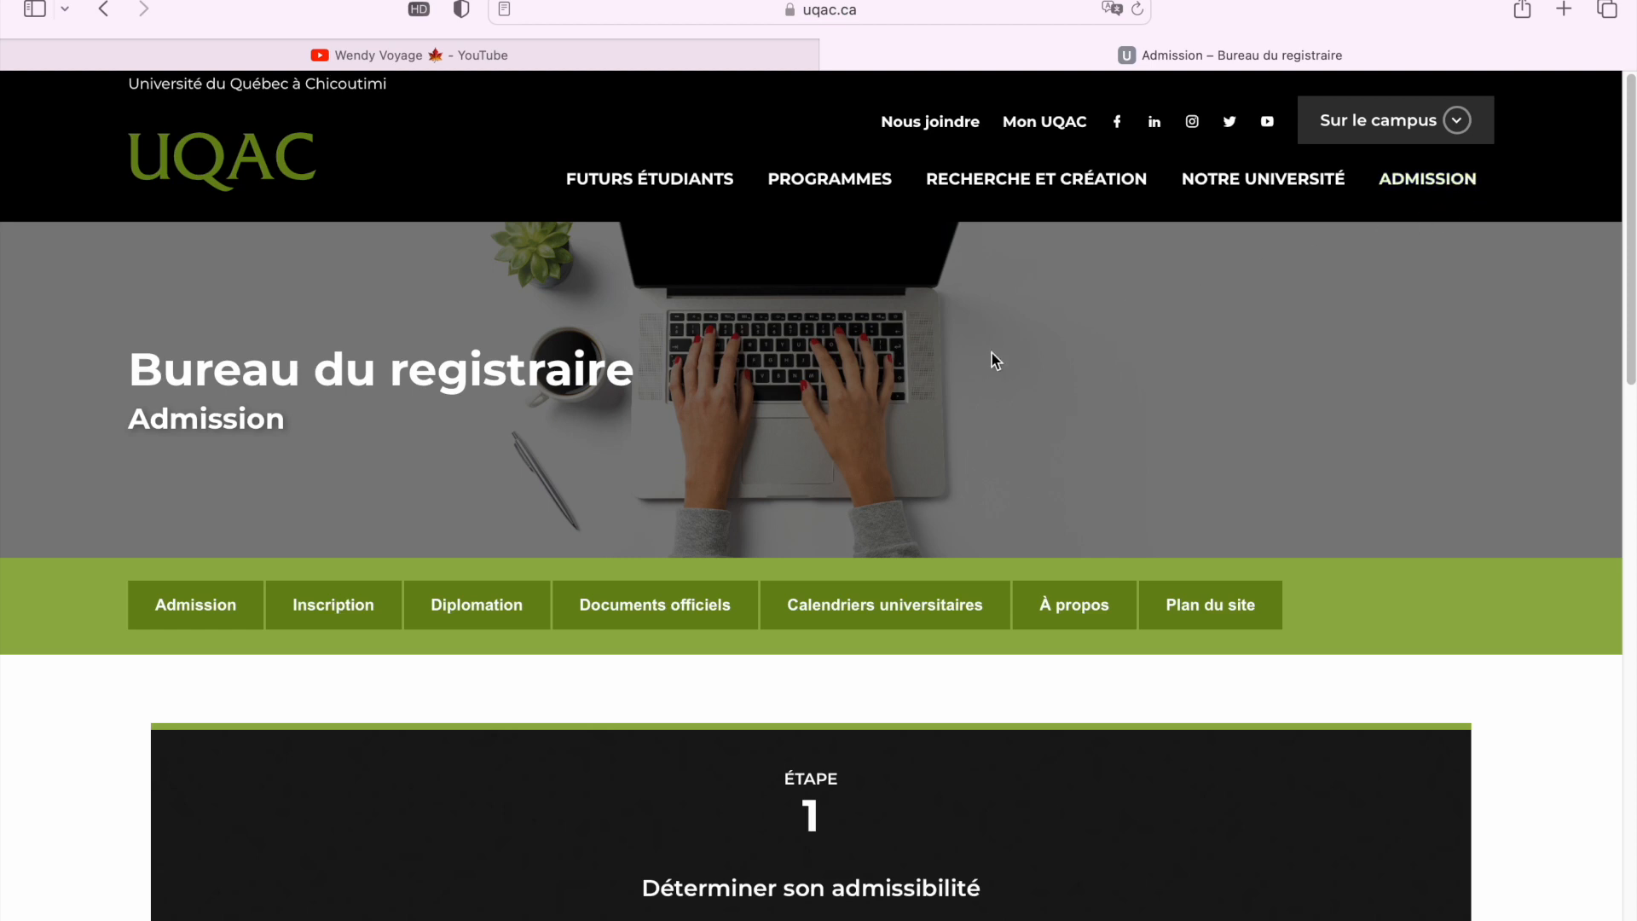
scroll(976, 541, "down", 4)
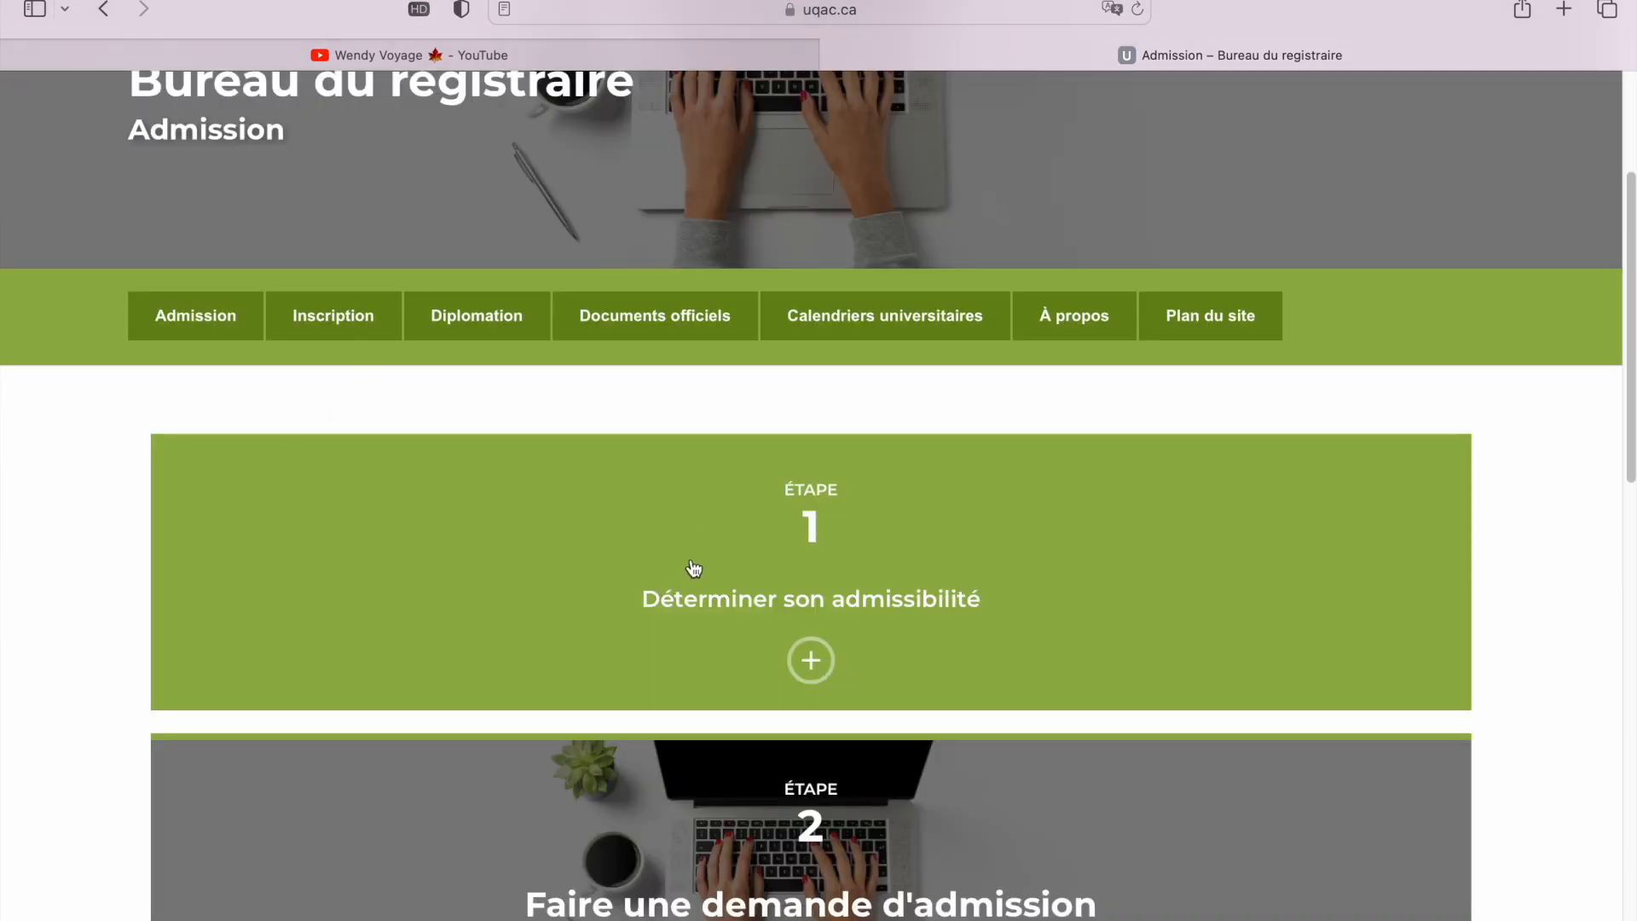
scroll(693, 567, "down", 2)
scroll(693, 567, "down", 3)
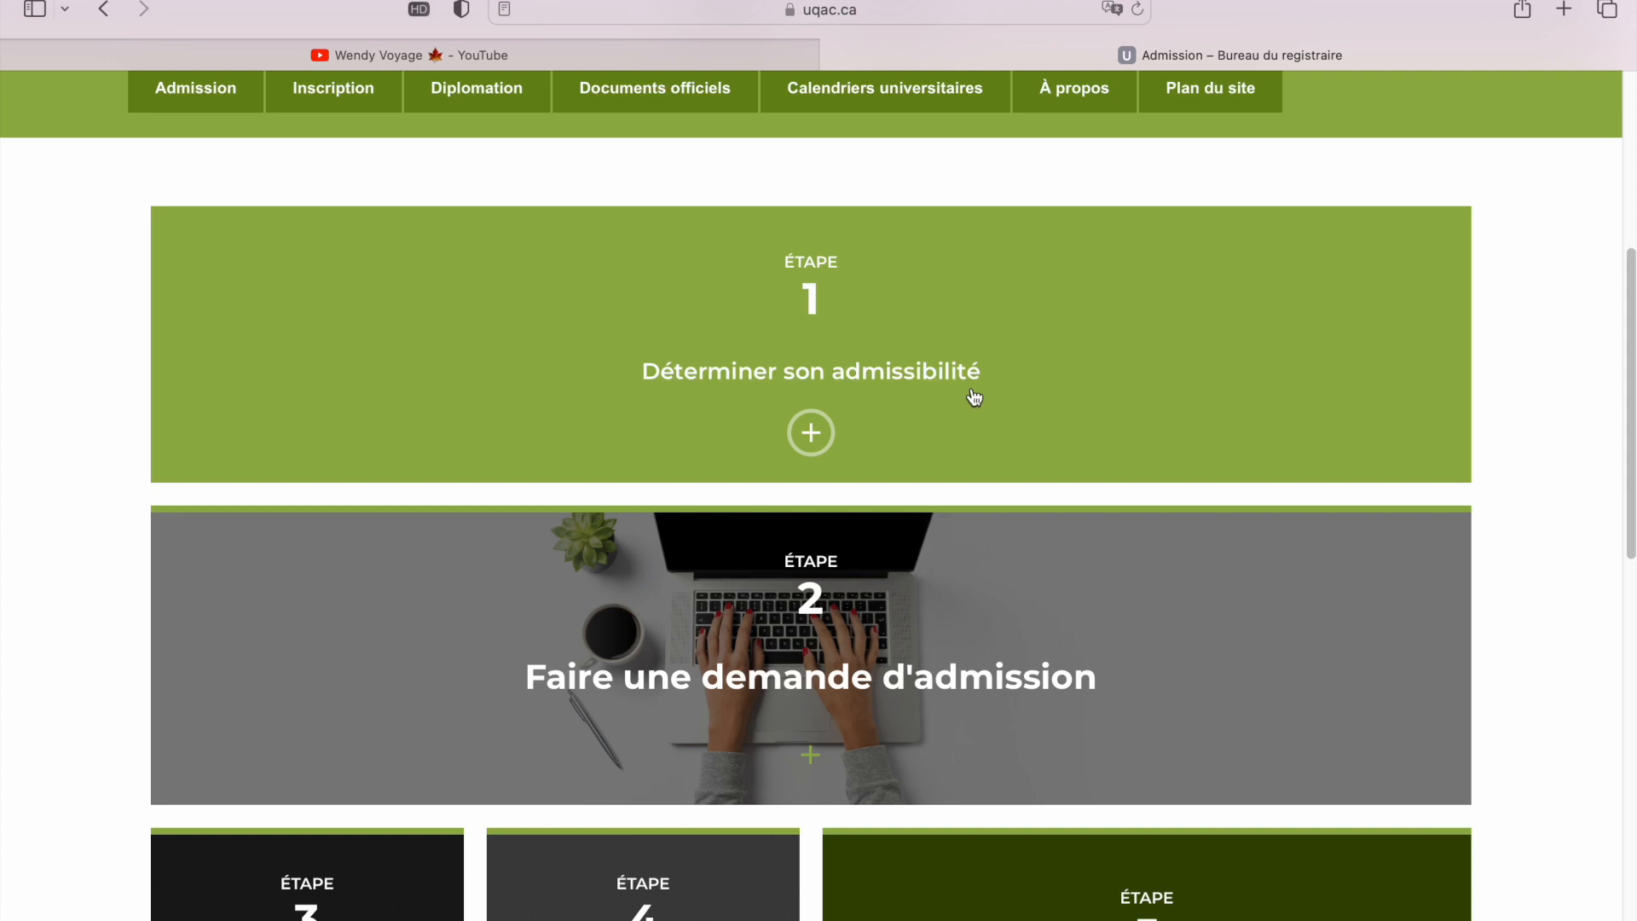
scroll(910, 581, "down", 2)
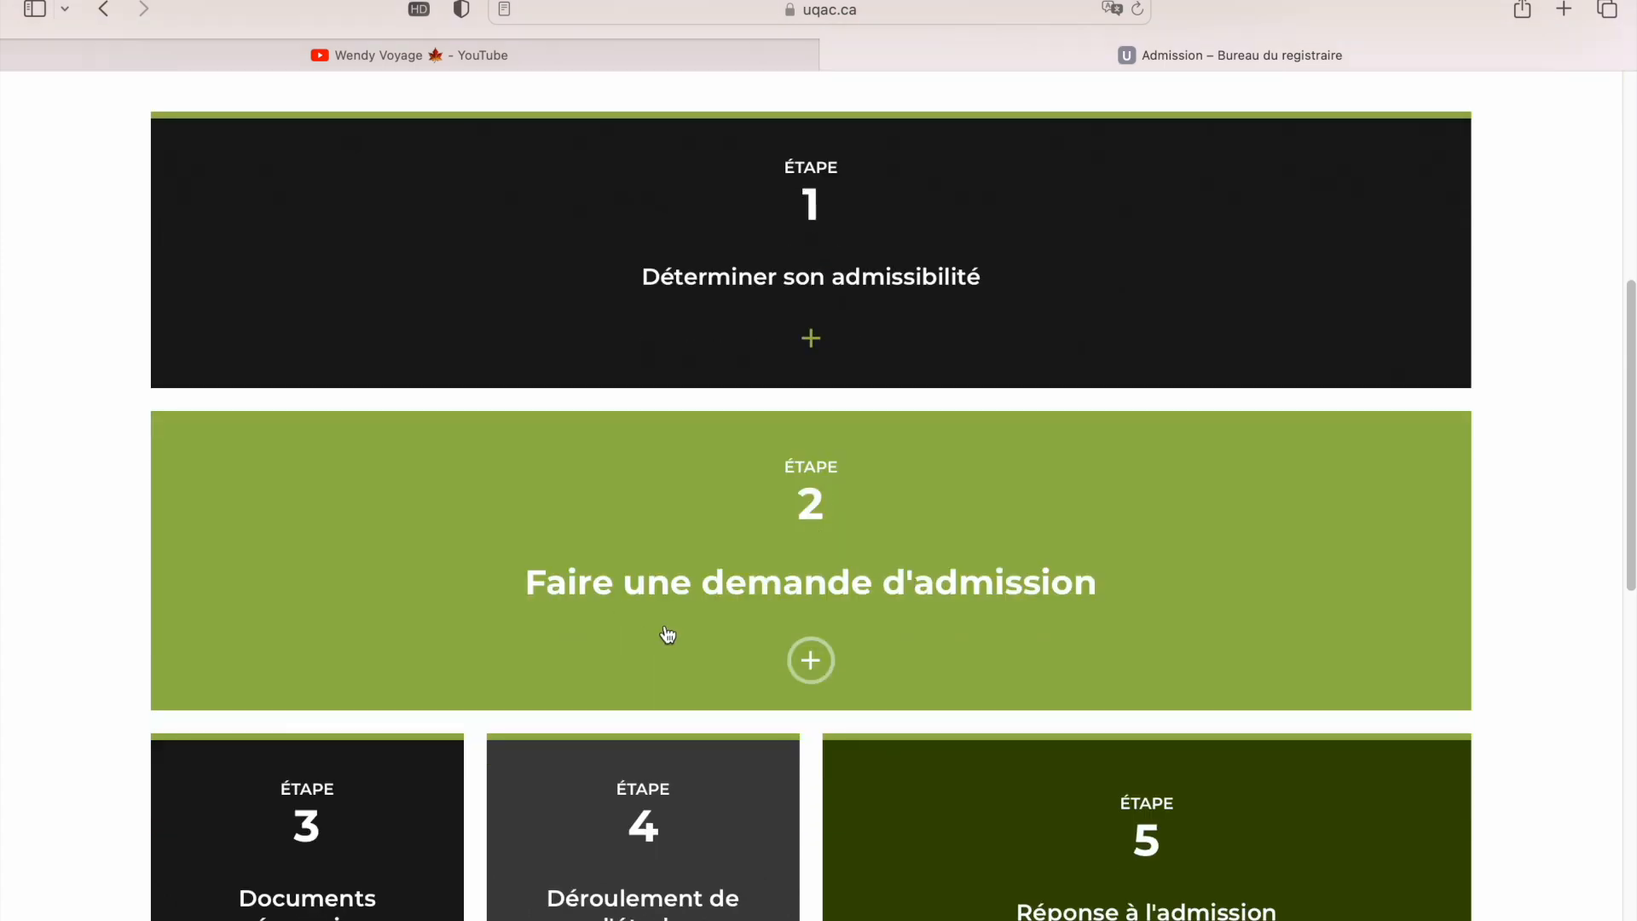
scroll(1001, 648, "down", 3)
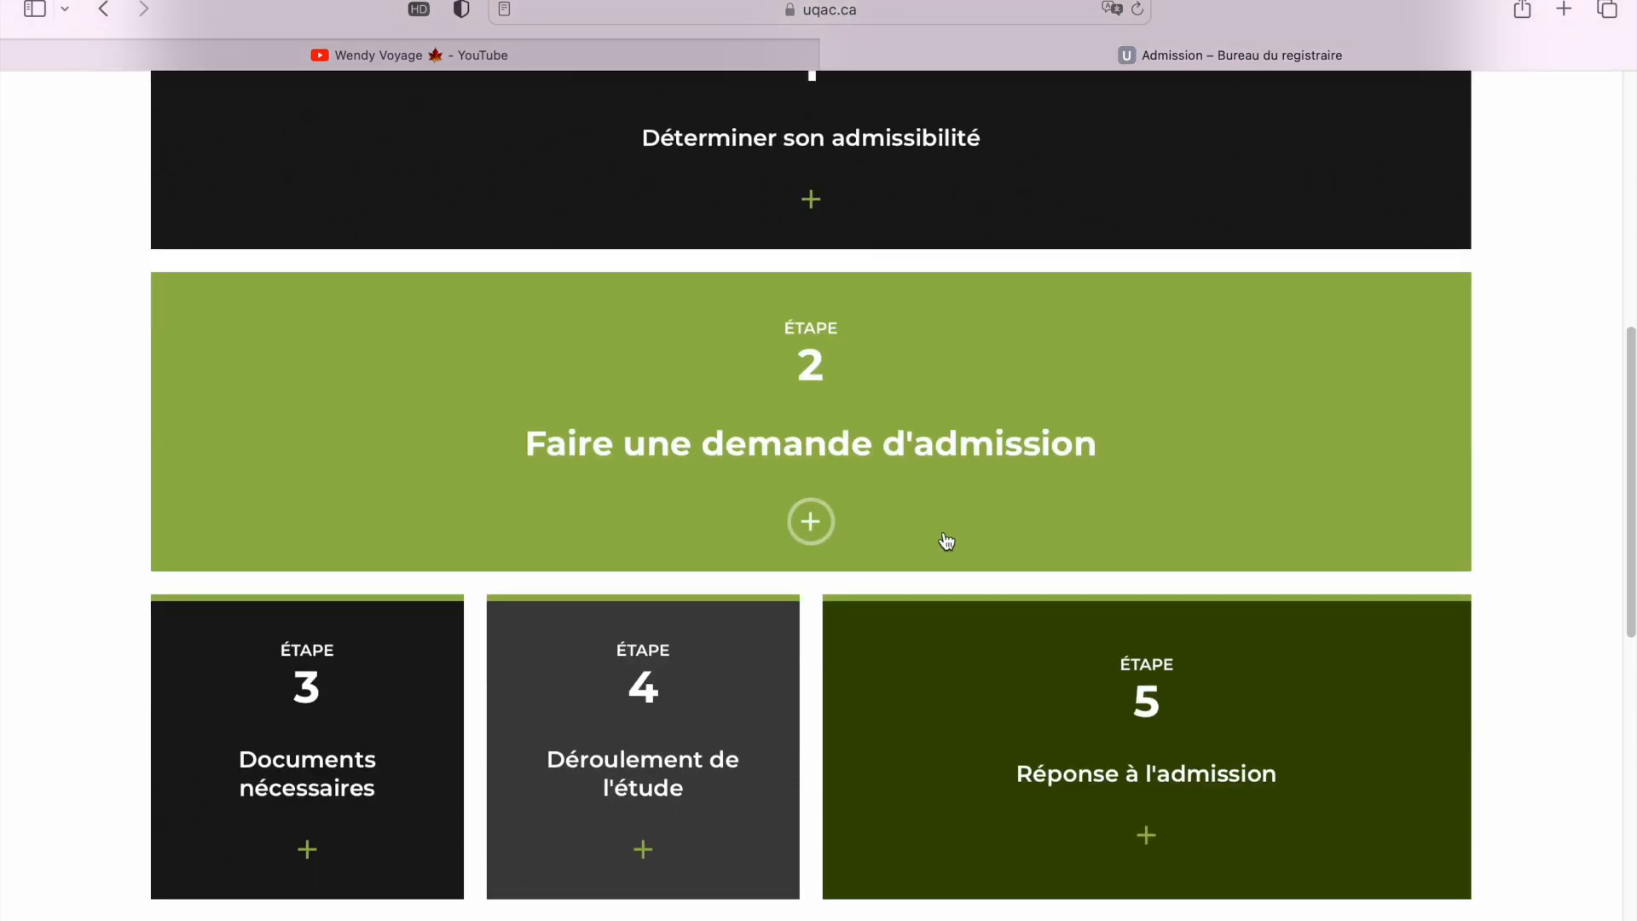
scroll(700, 573, "down", 1)
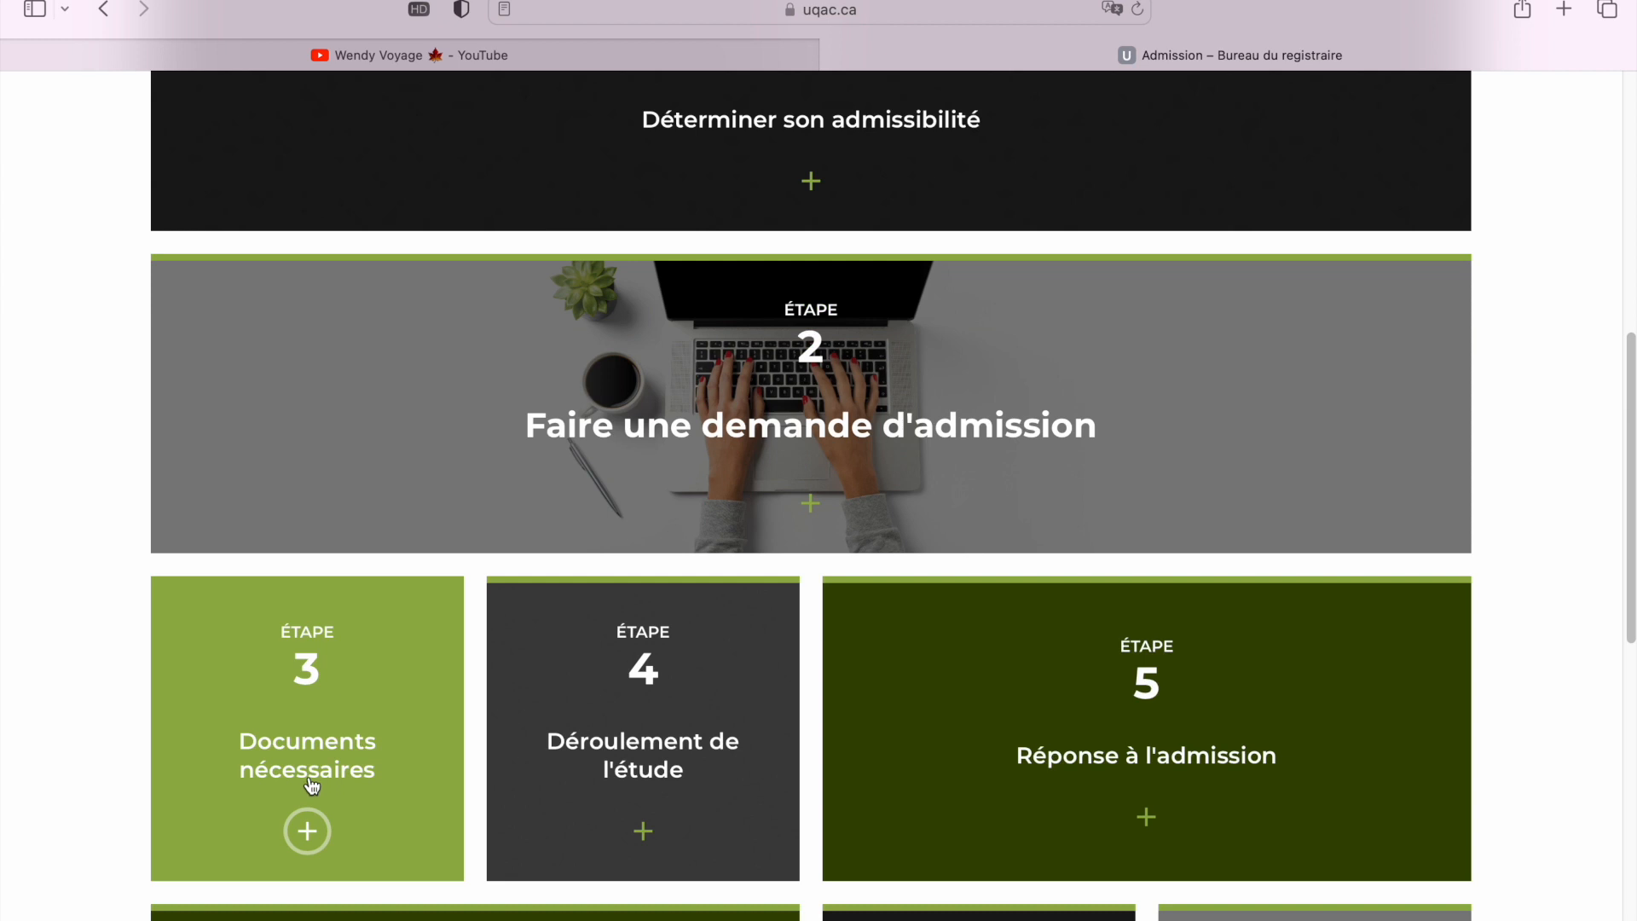
scroll(619, 739, "down", 1)
scroll(619, 739, "down", 2)
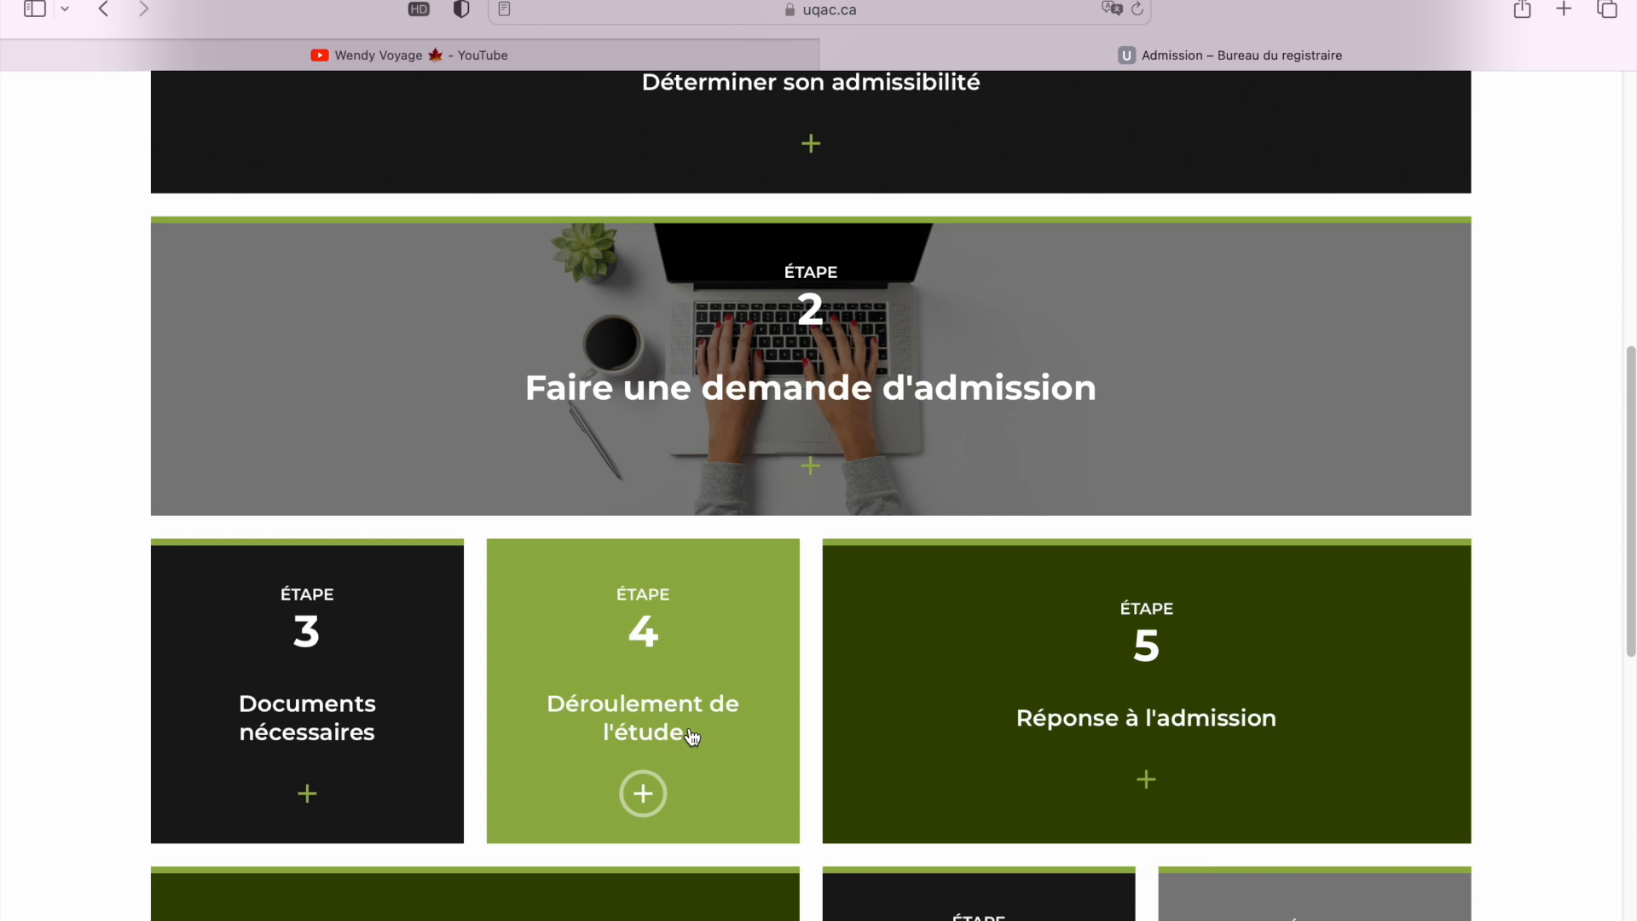
Review the remaining numbered application steps down to Étape 8
scroll(708, 717, "down", 3)
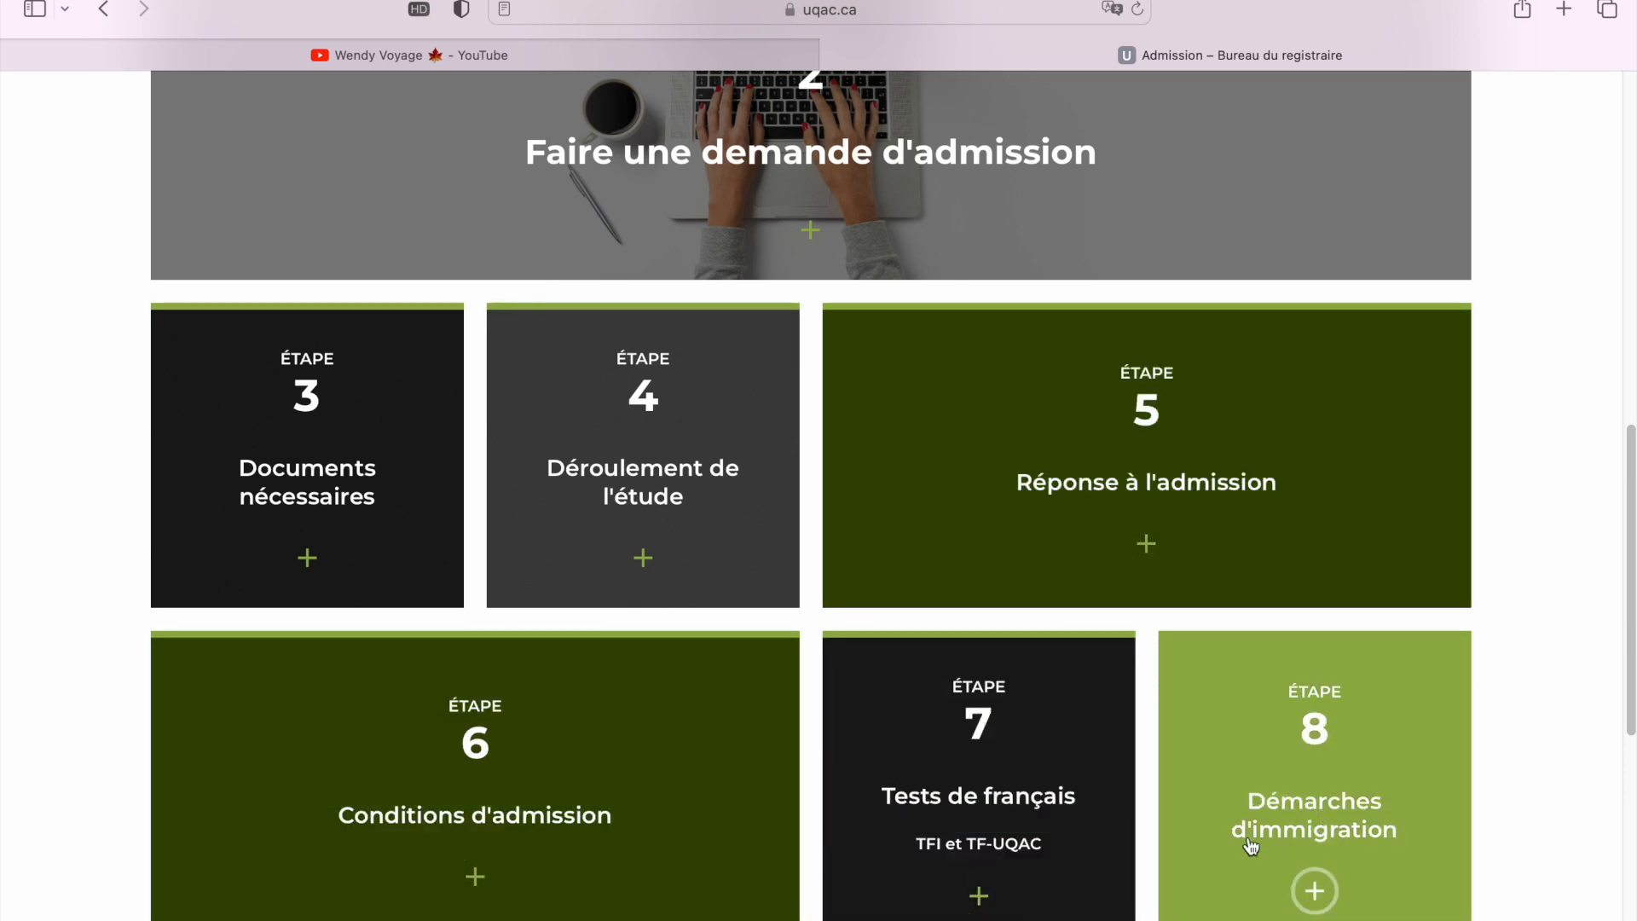
scroll(809, 610, "down", 2)
scroll(812, 620, "up", 5)
scroll(811, 620, "up", 3)
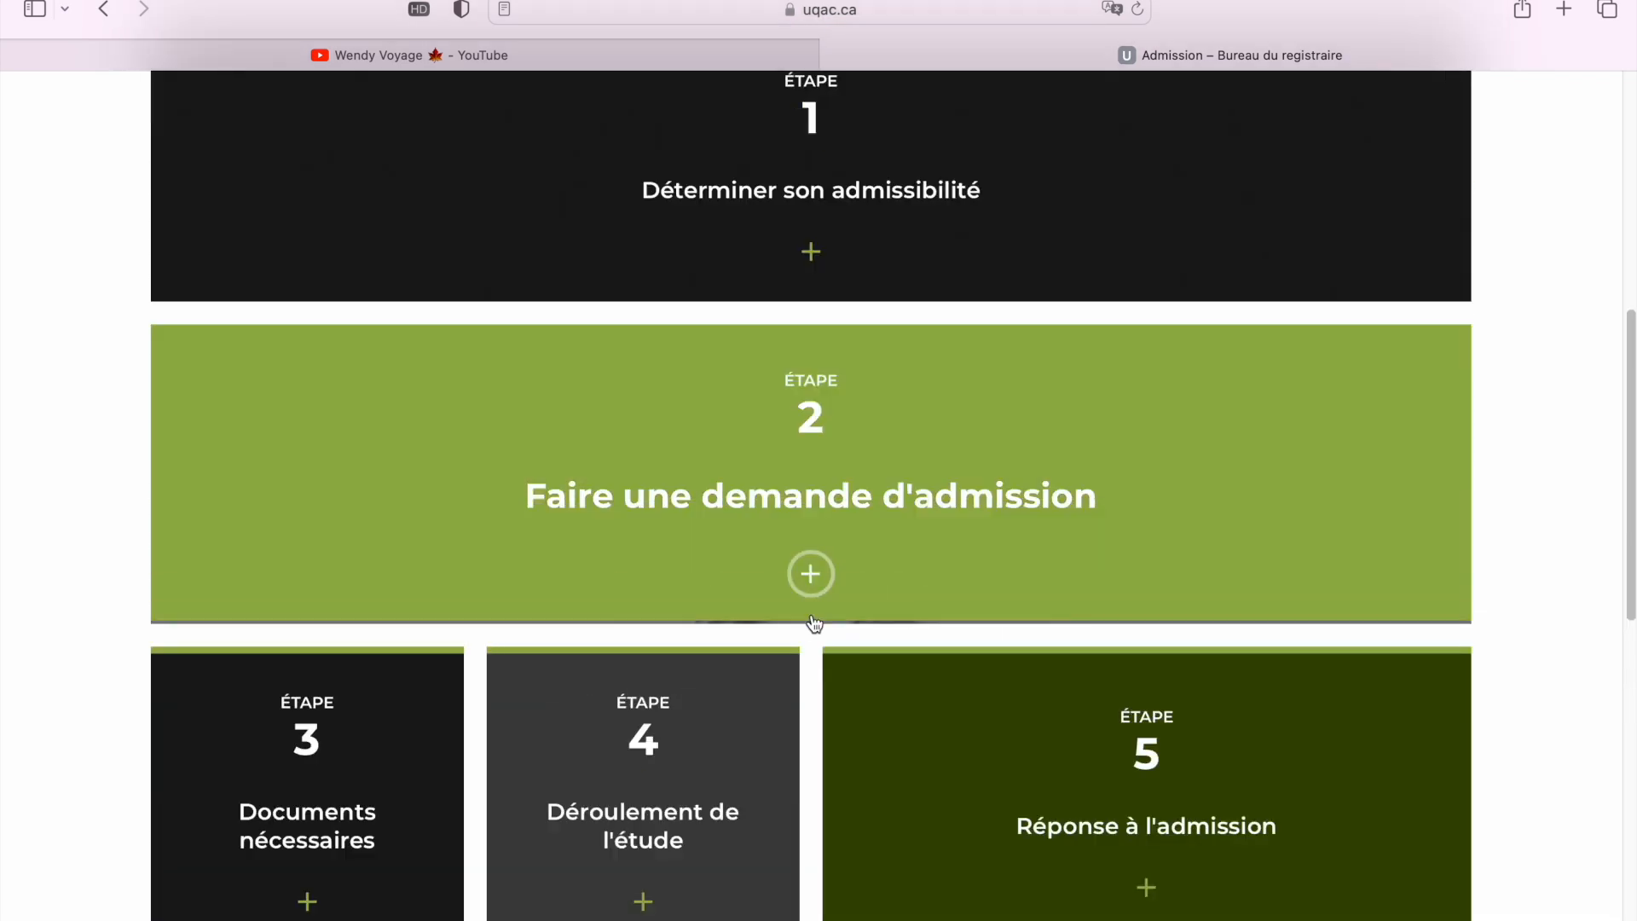
scroll(814, 622, "down", 4)
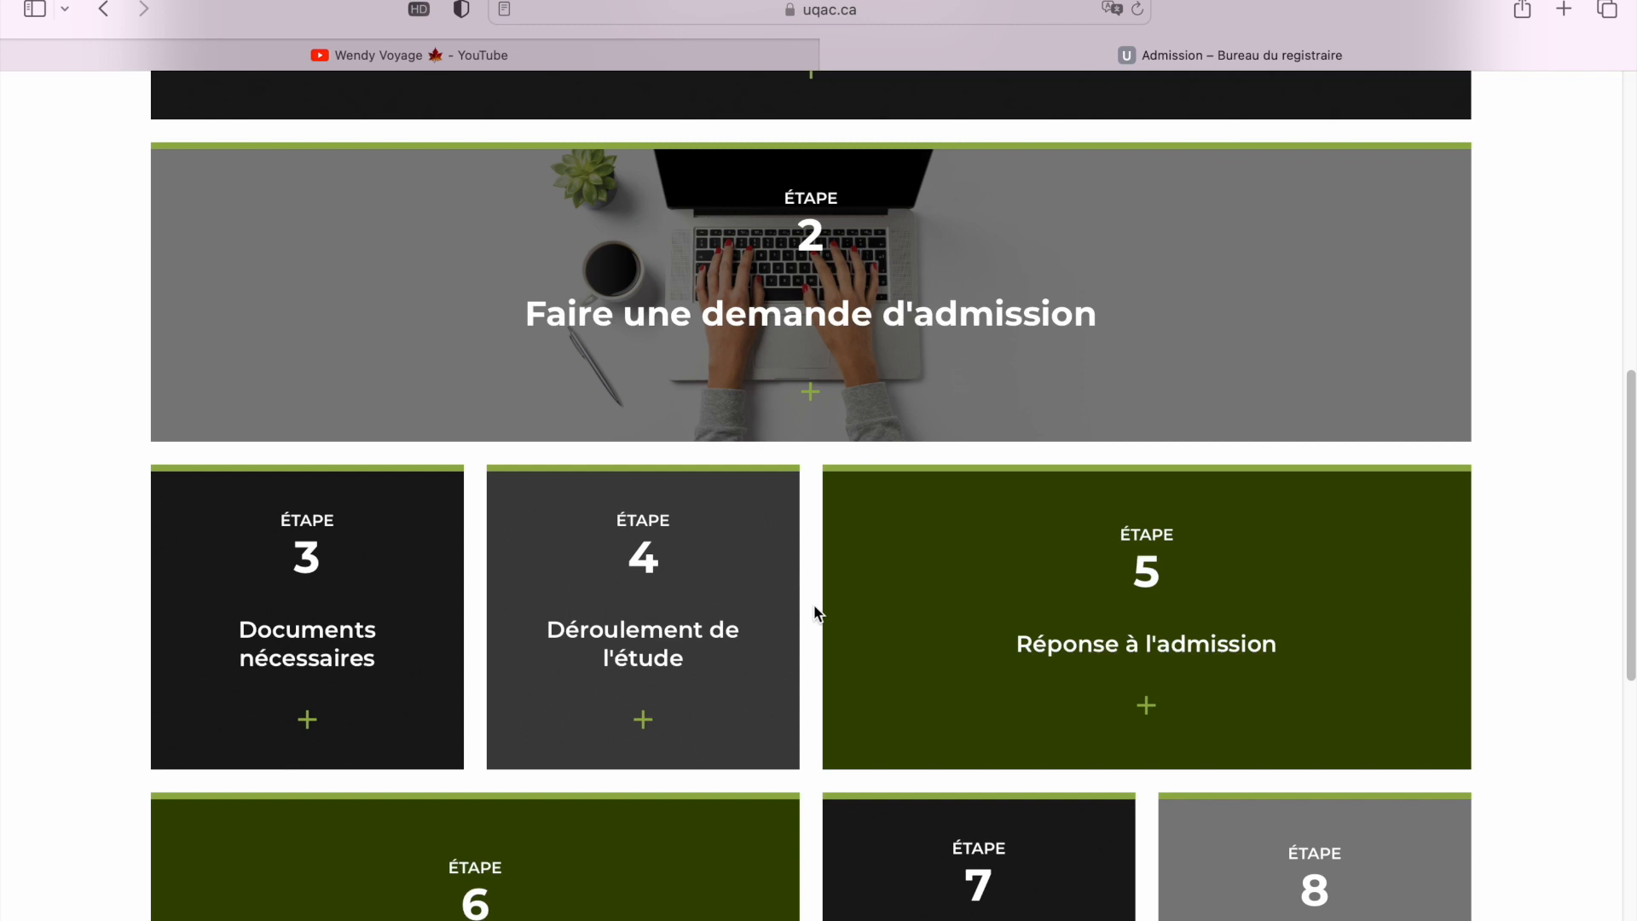
scroll(793, 509, "down", 3)
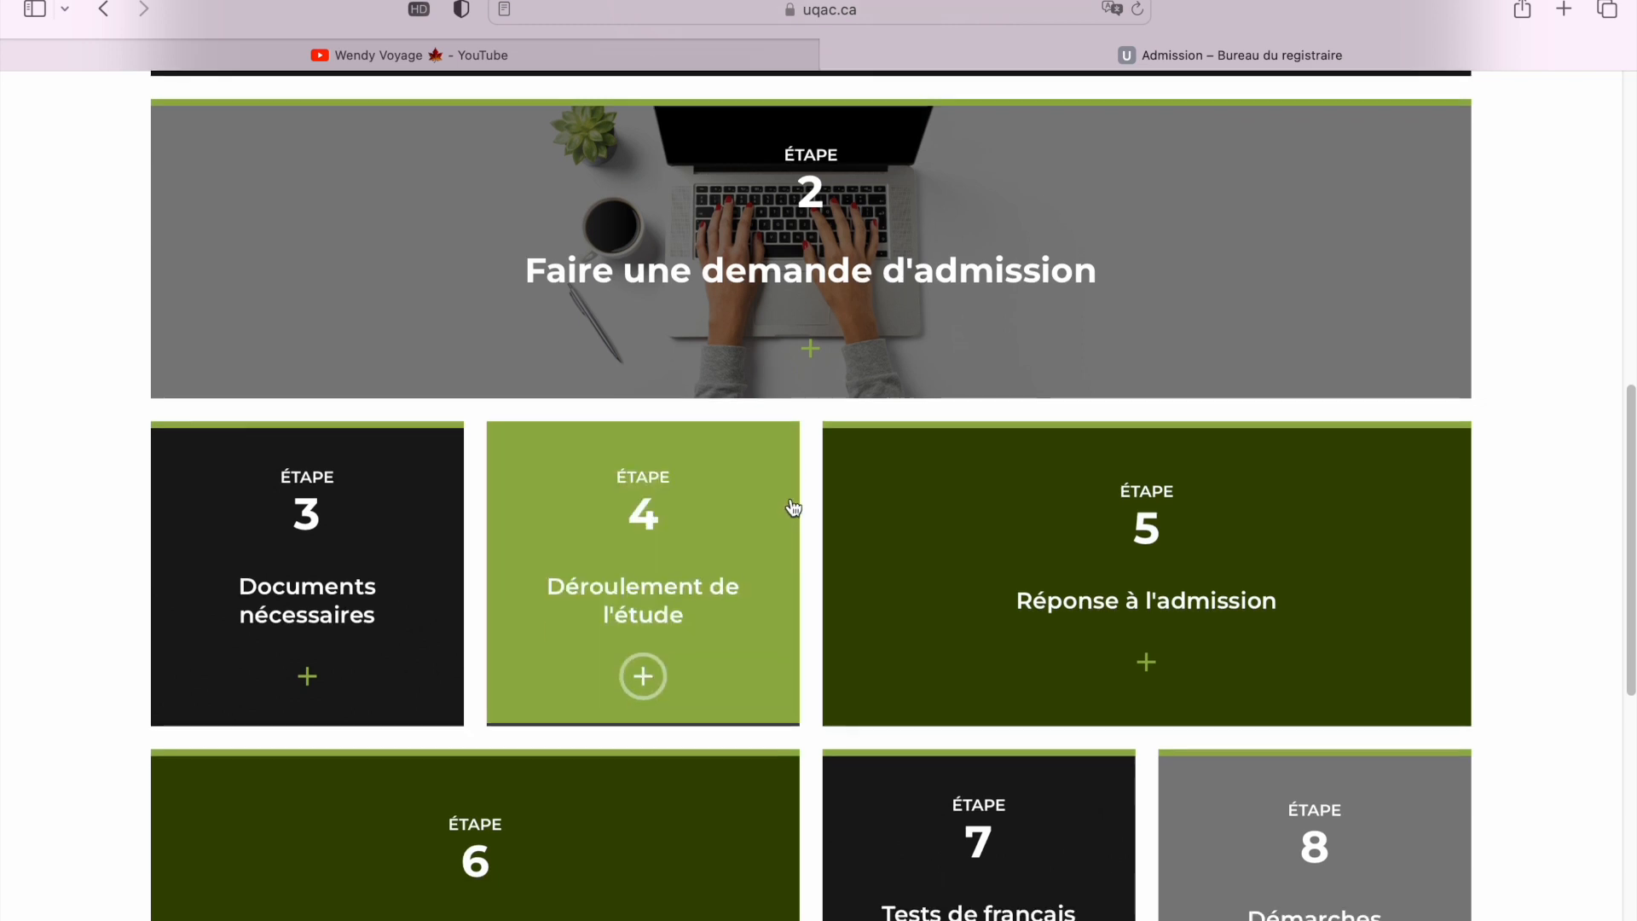
scroll(793, 508, "up", 10)
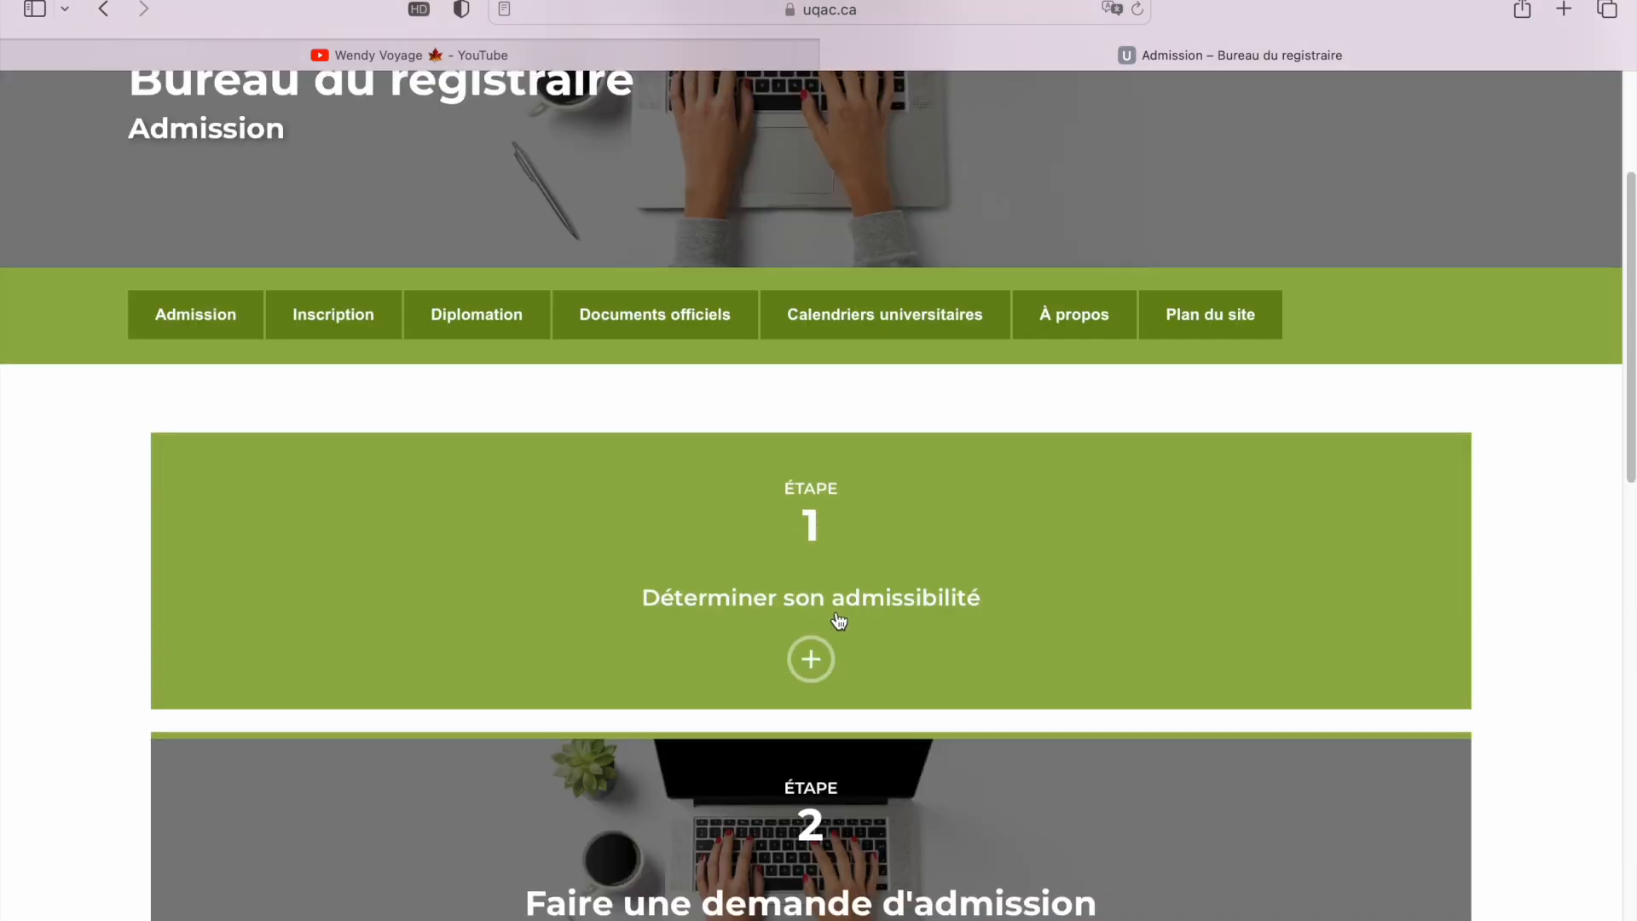
scroll(836, 621, "down", 3)
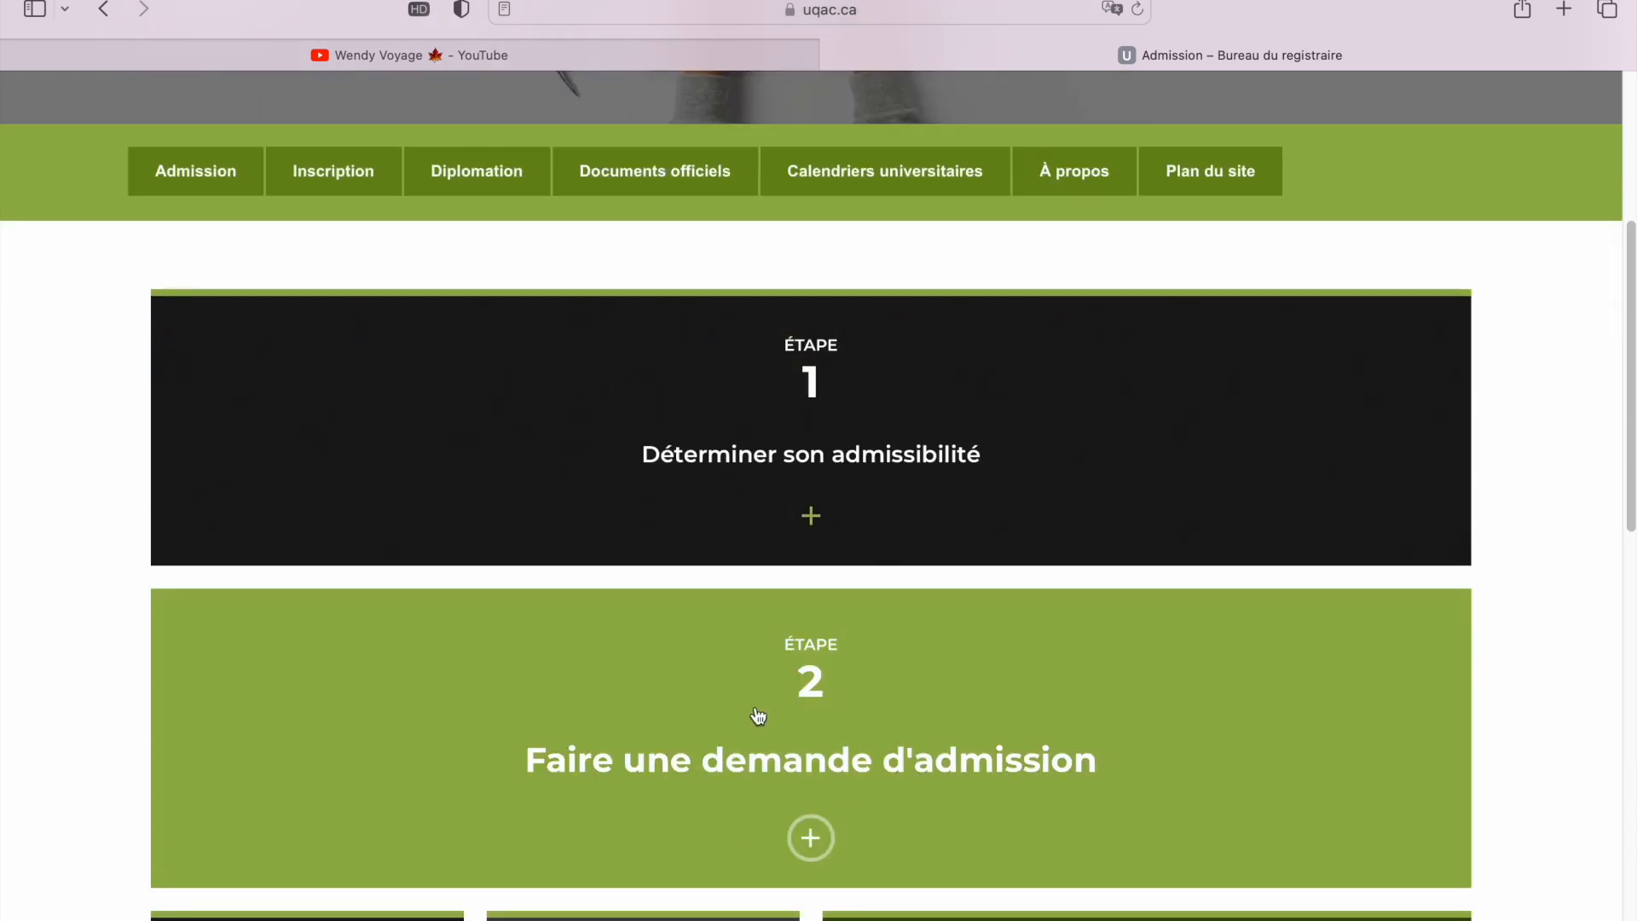
Open the Étape 2 'Faire une demande d'admission' page with online and printable options
left_click(779, 772)
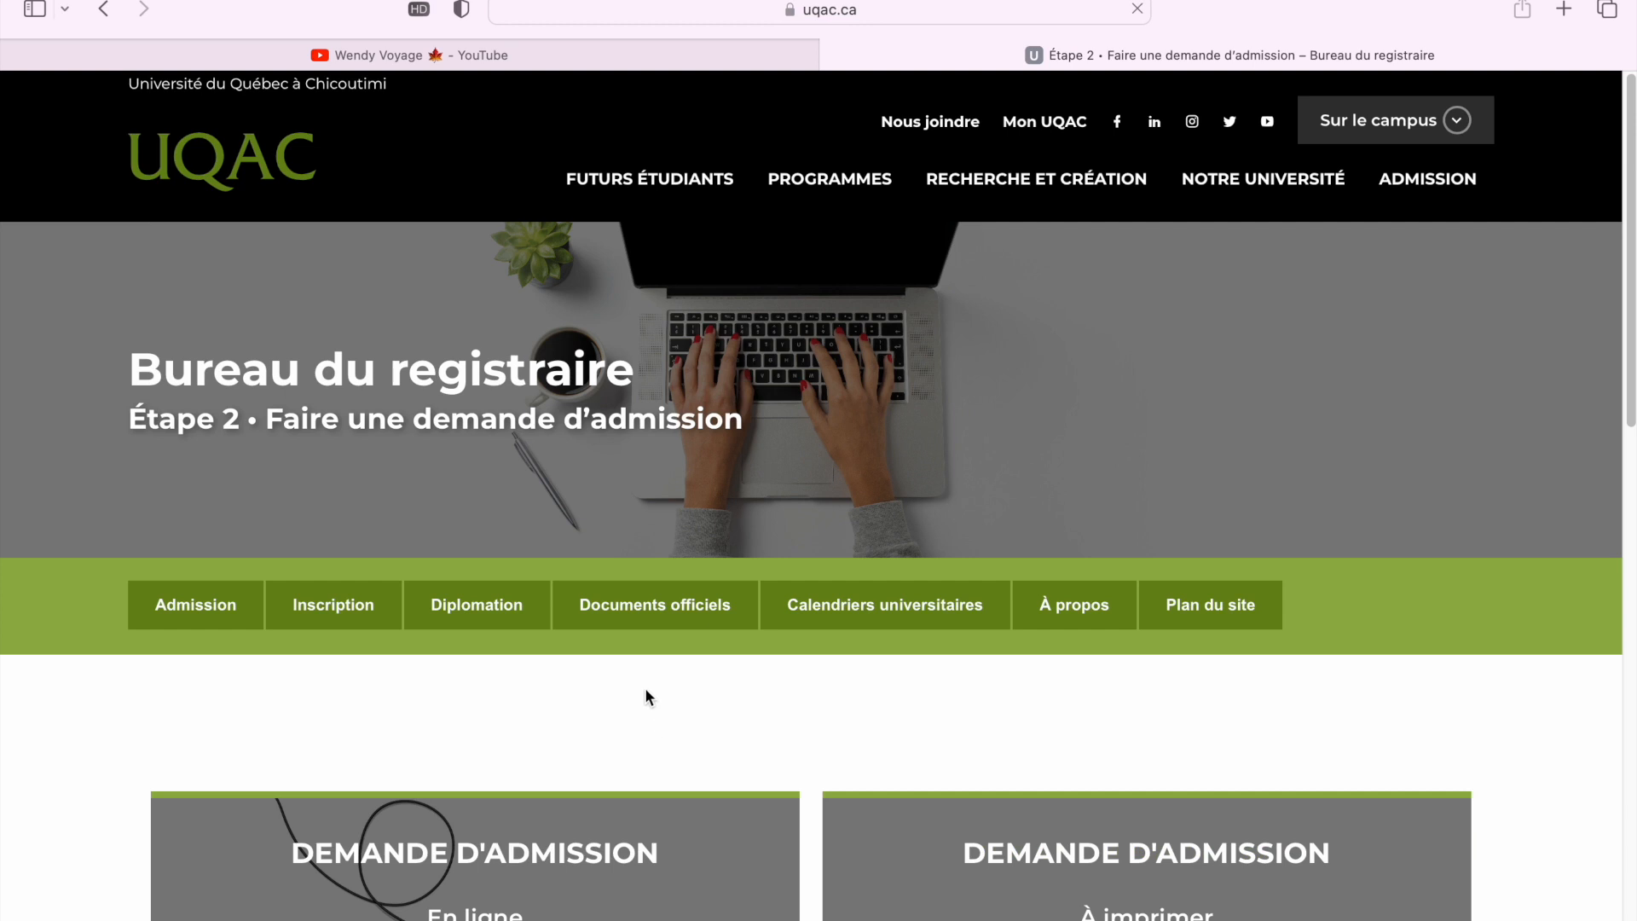
scroll(1024, 777, "down", 2)
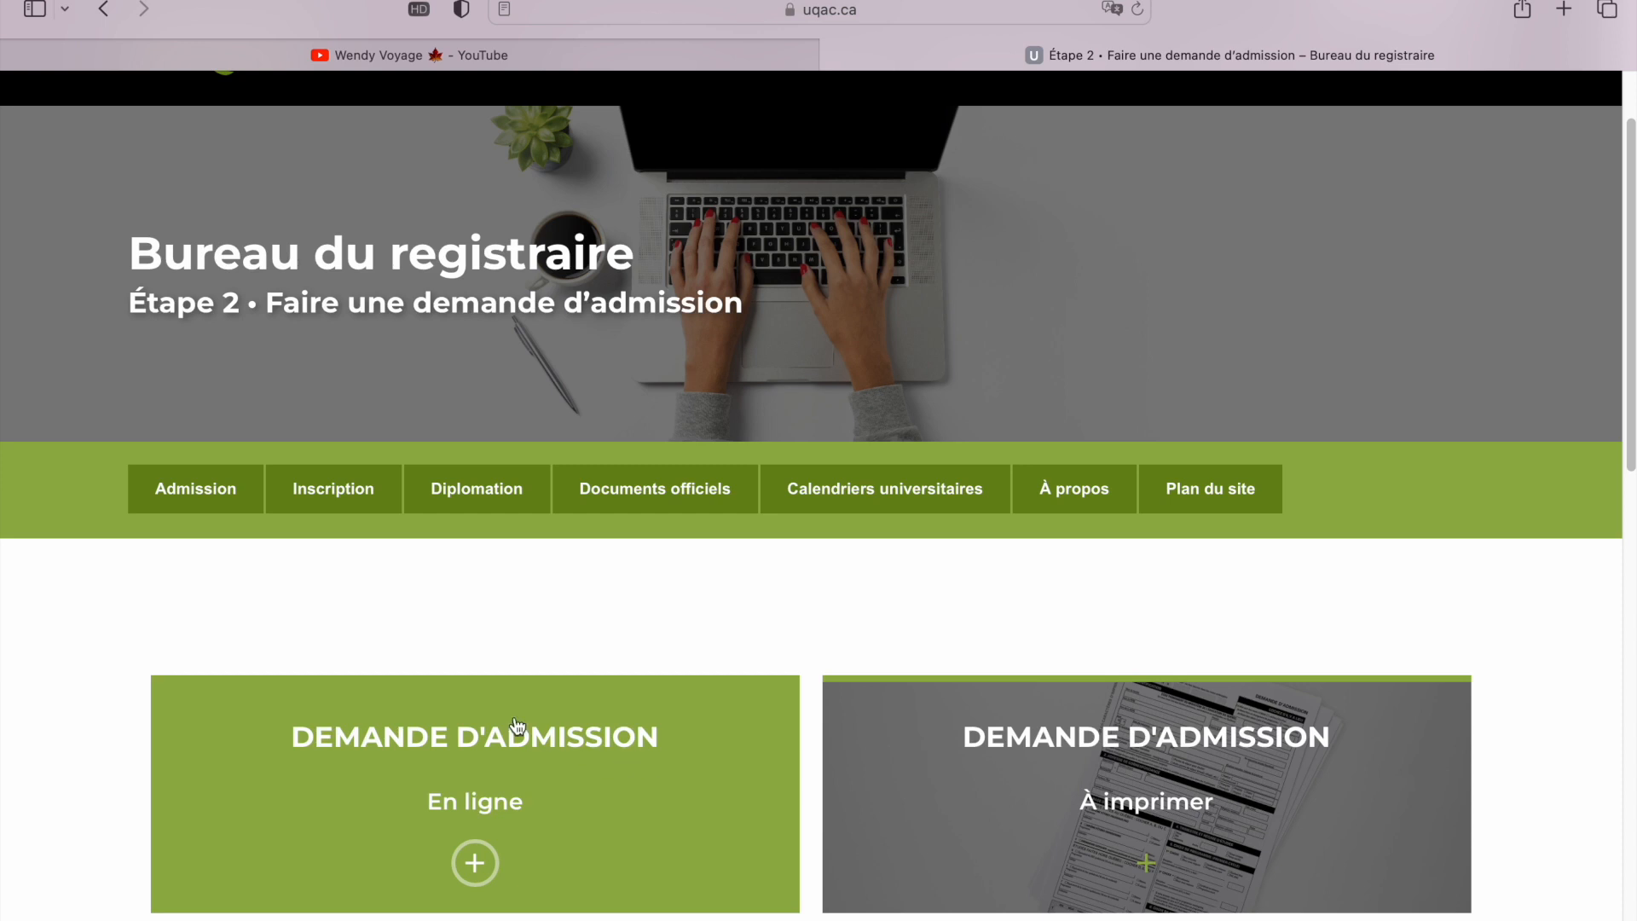
left_click(589, 764)
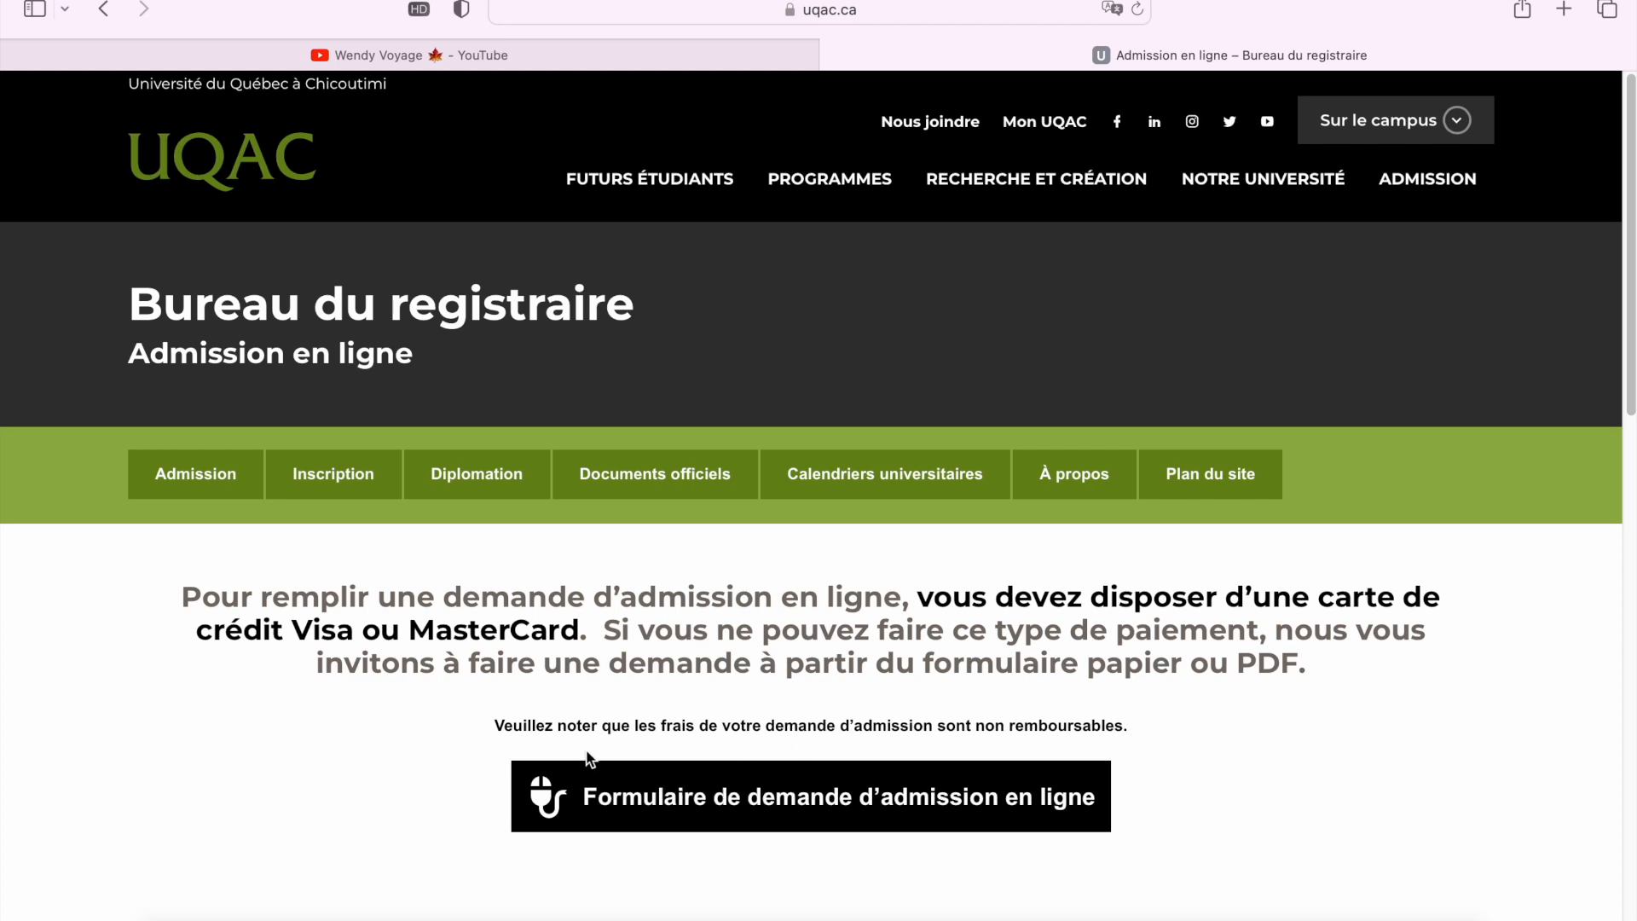
left_click(717, 806)
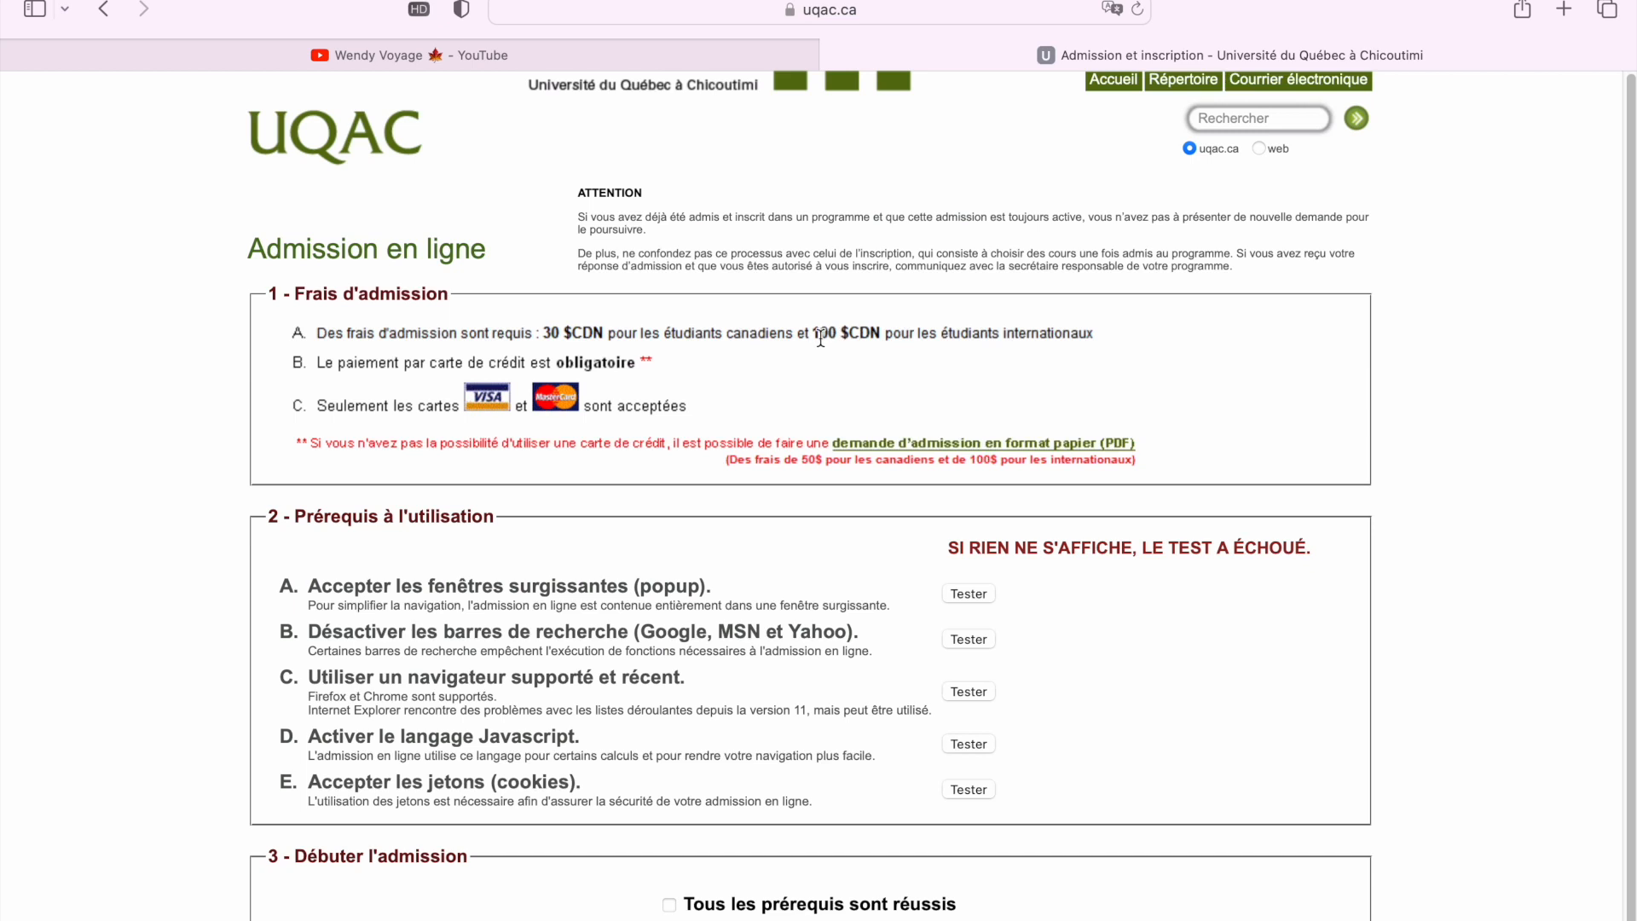
left_click_drag(810, 341, 886, 344)
left_click(894, 345)
scroll(885, 353, "down", 1)
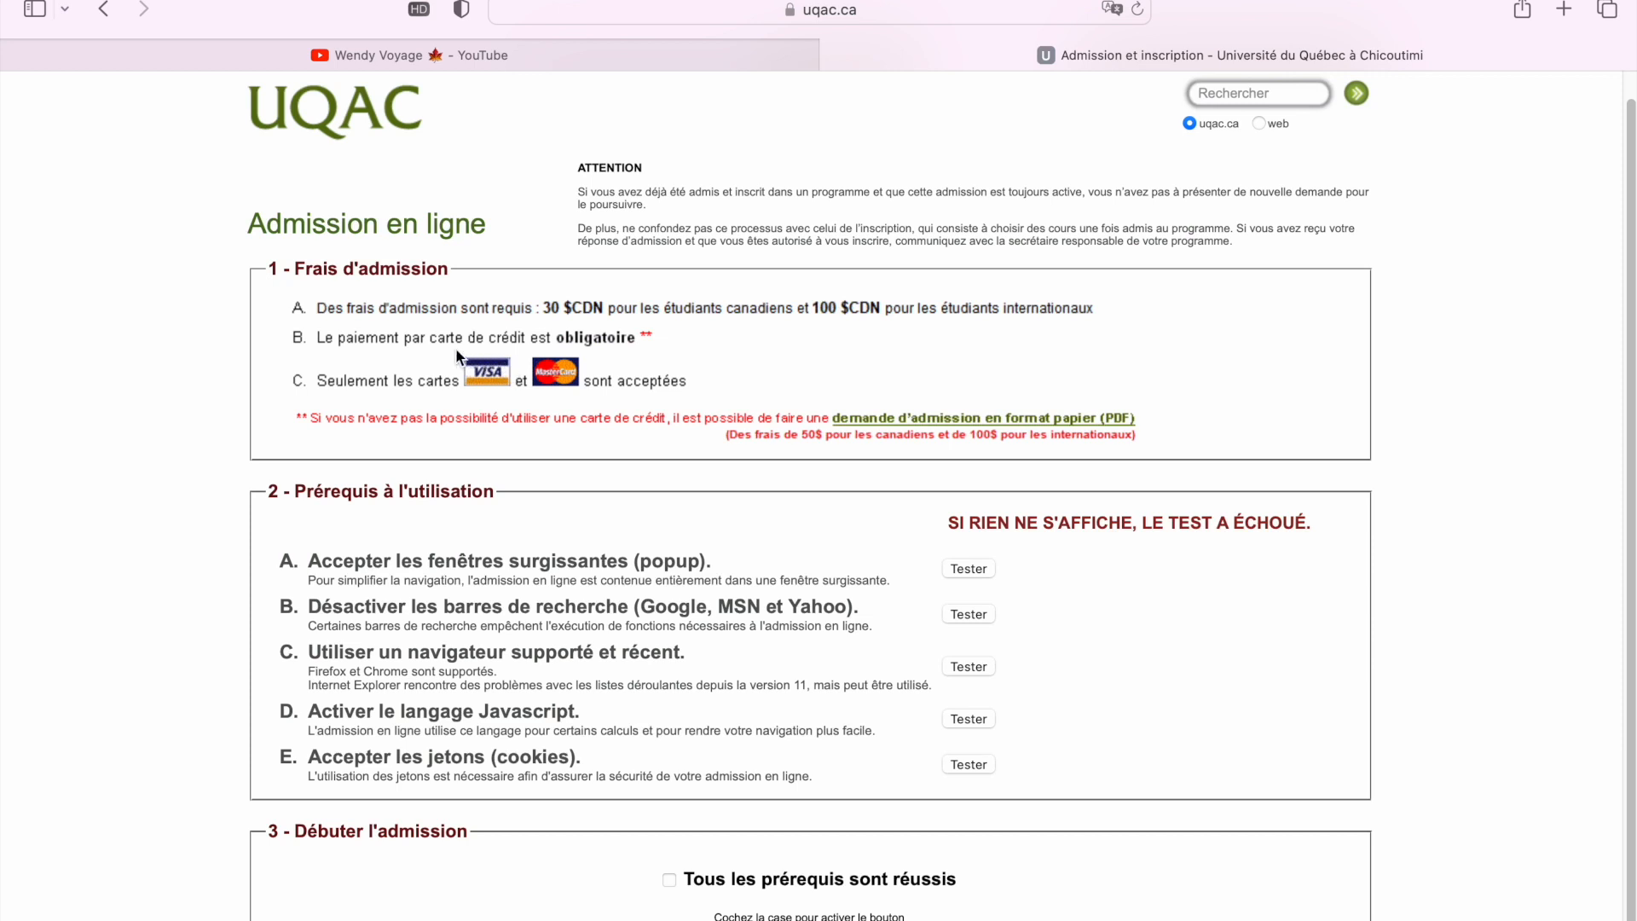
scroll(672, 353, "down", 1)
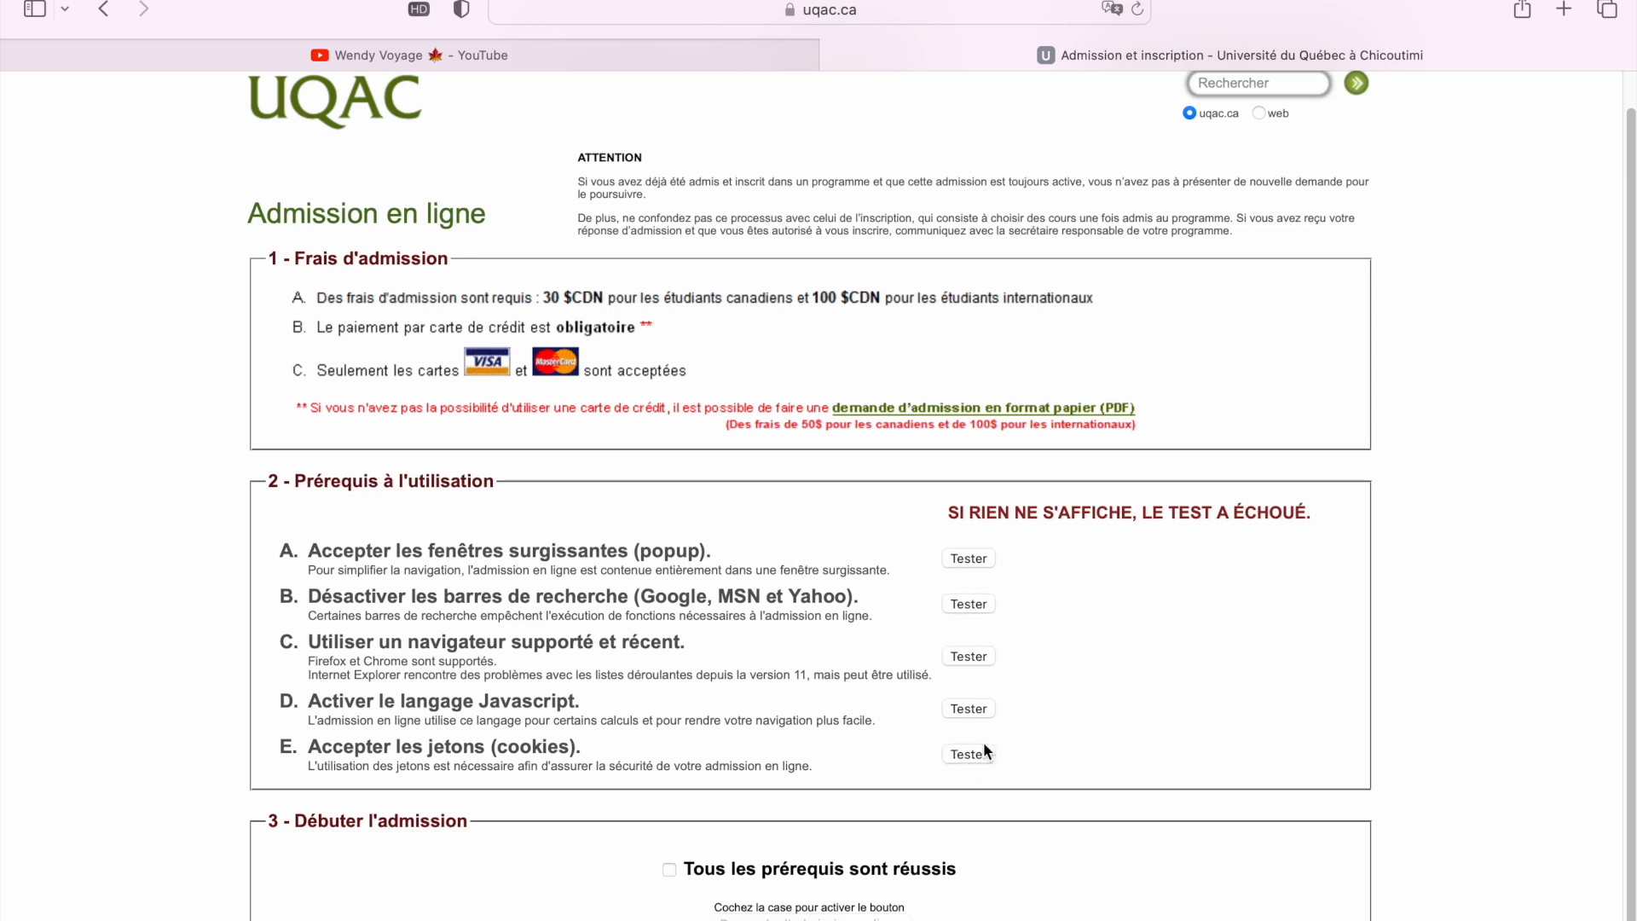
Run the pop-up window, search bar and supported browser prerequisite tests, dismissing their alerts
left_click(974, 560)
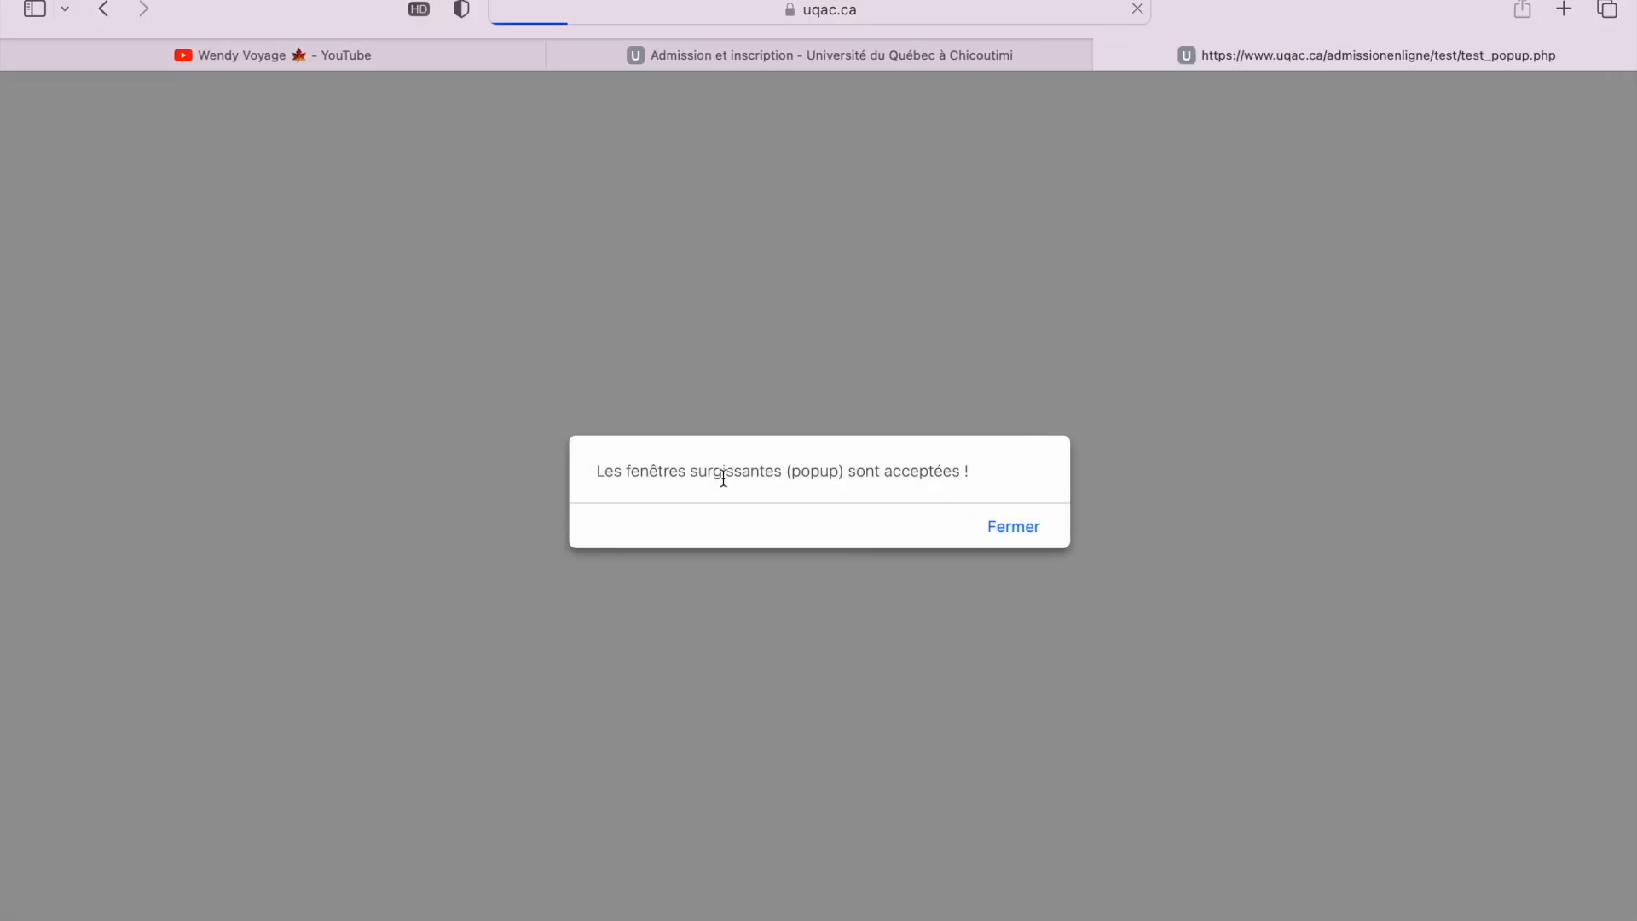
left_click(1017, 527)
left_click(978, 602)
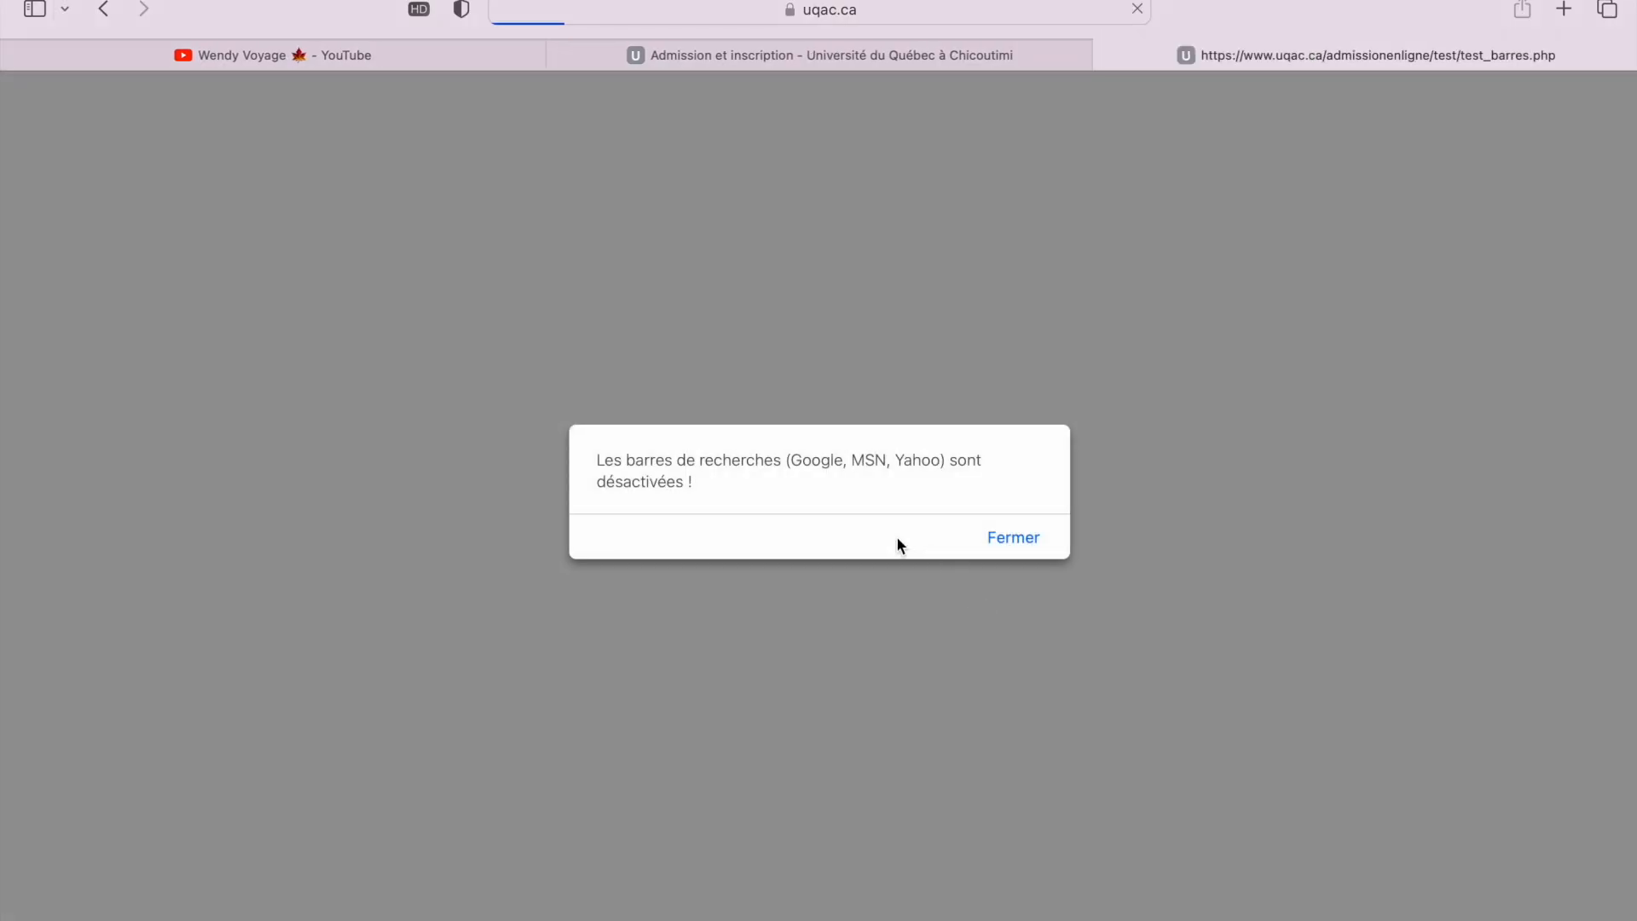
left_click(1028, 548)
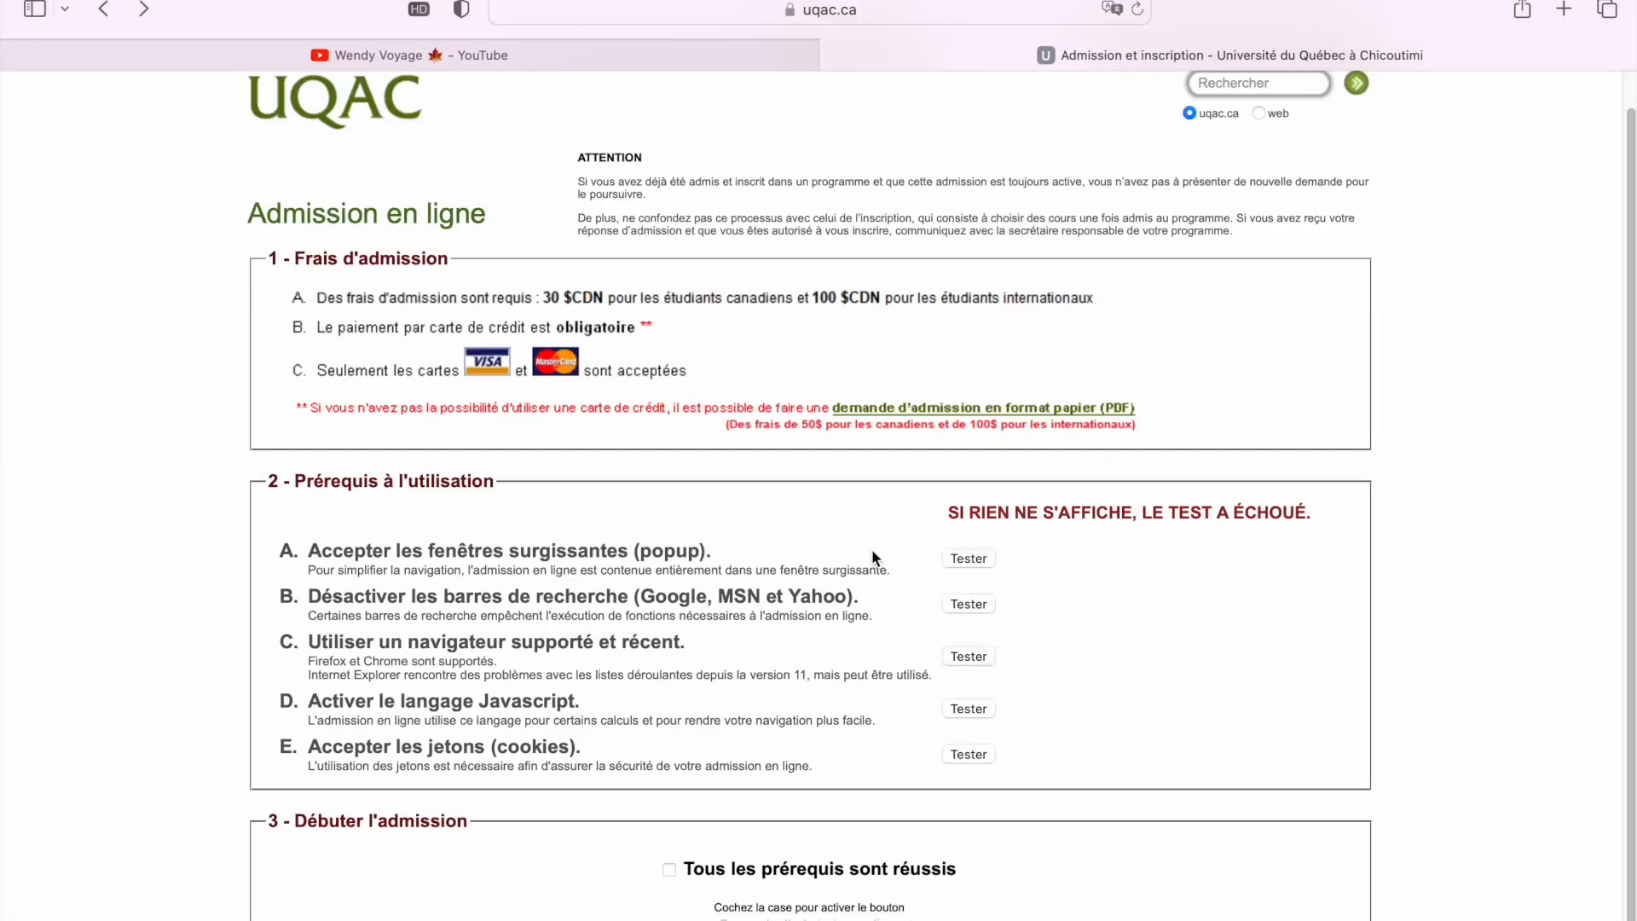
left_click(974, 659)
left_click(973, 659)
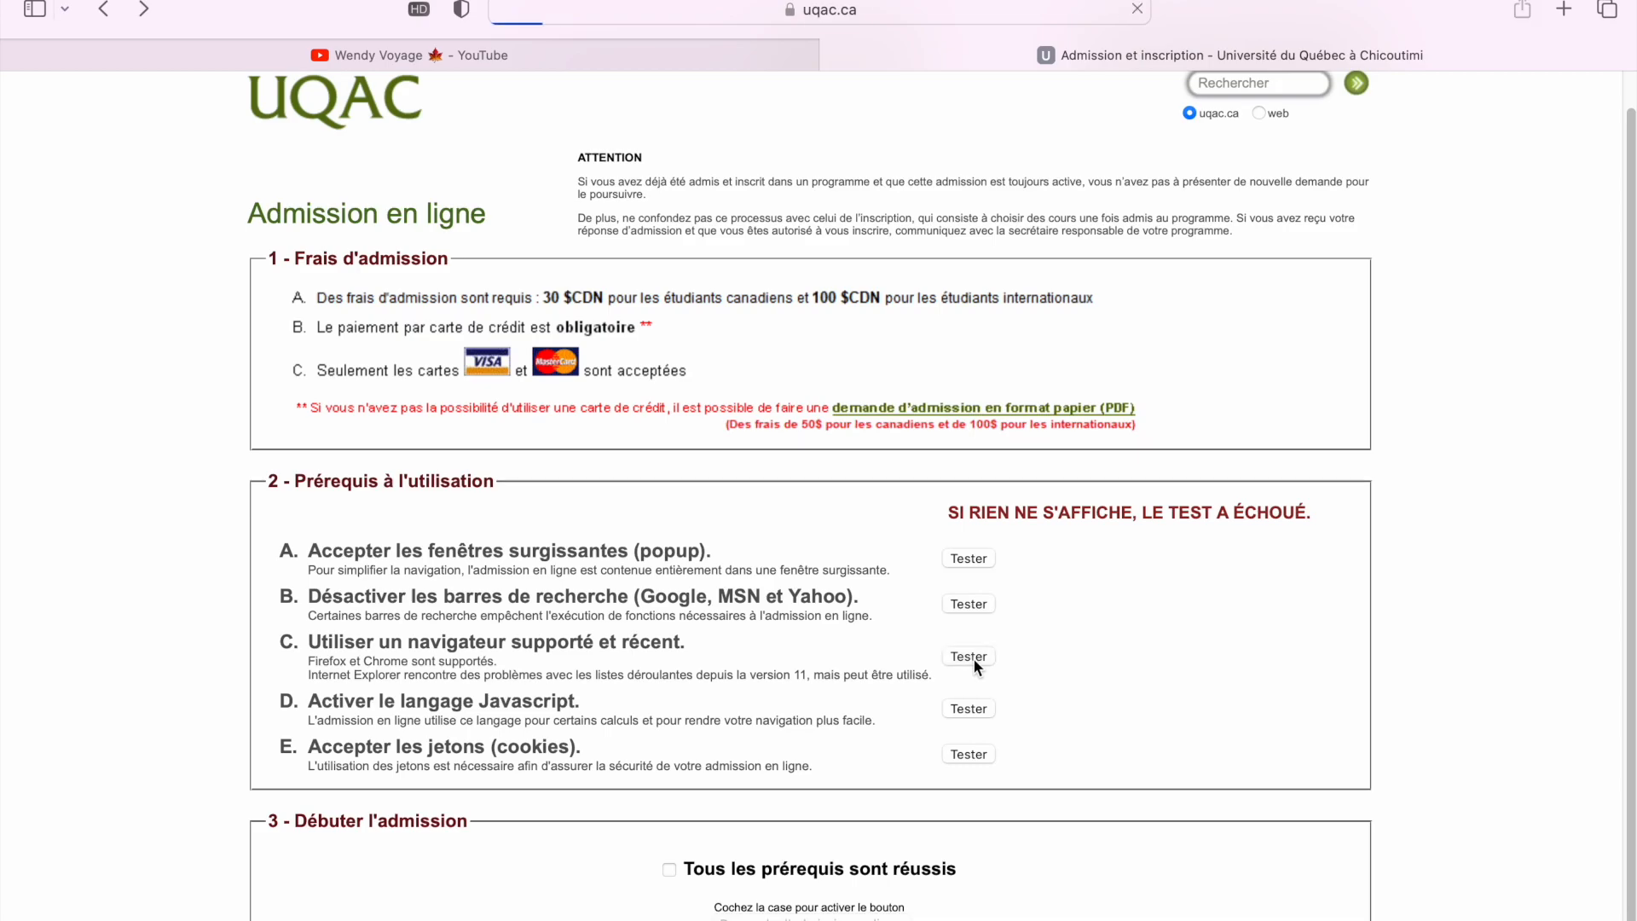
Run the Javascript and cookies prerequisite tests and close their confirmations
left_click(972, 707)
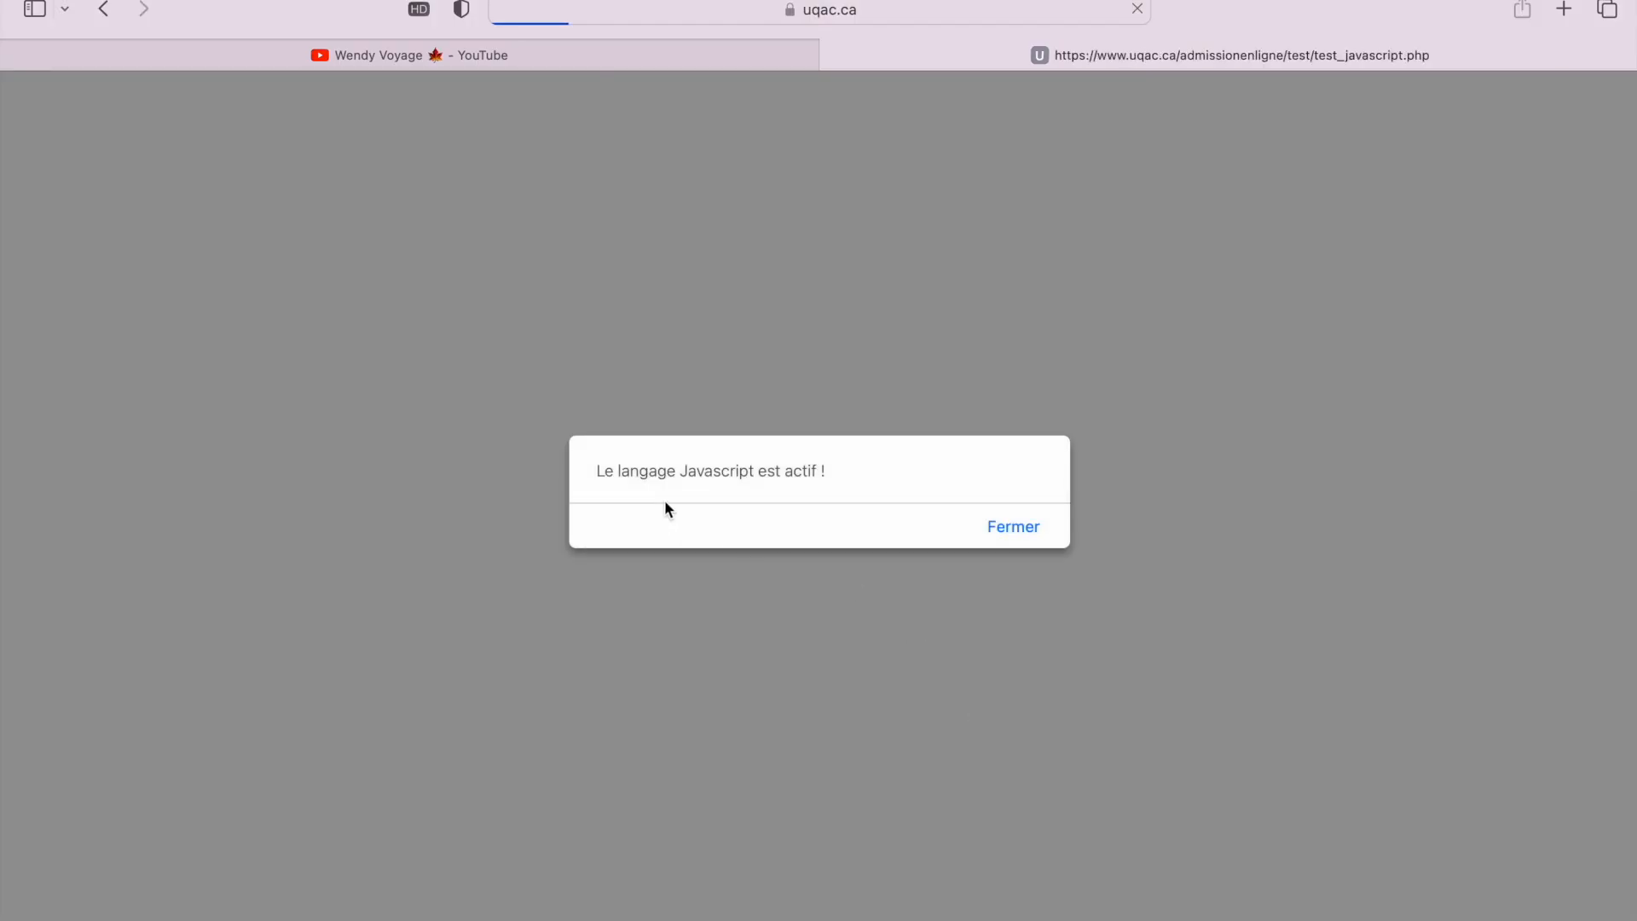
left_click(1014, 540)
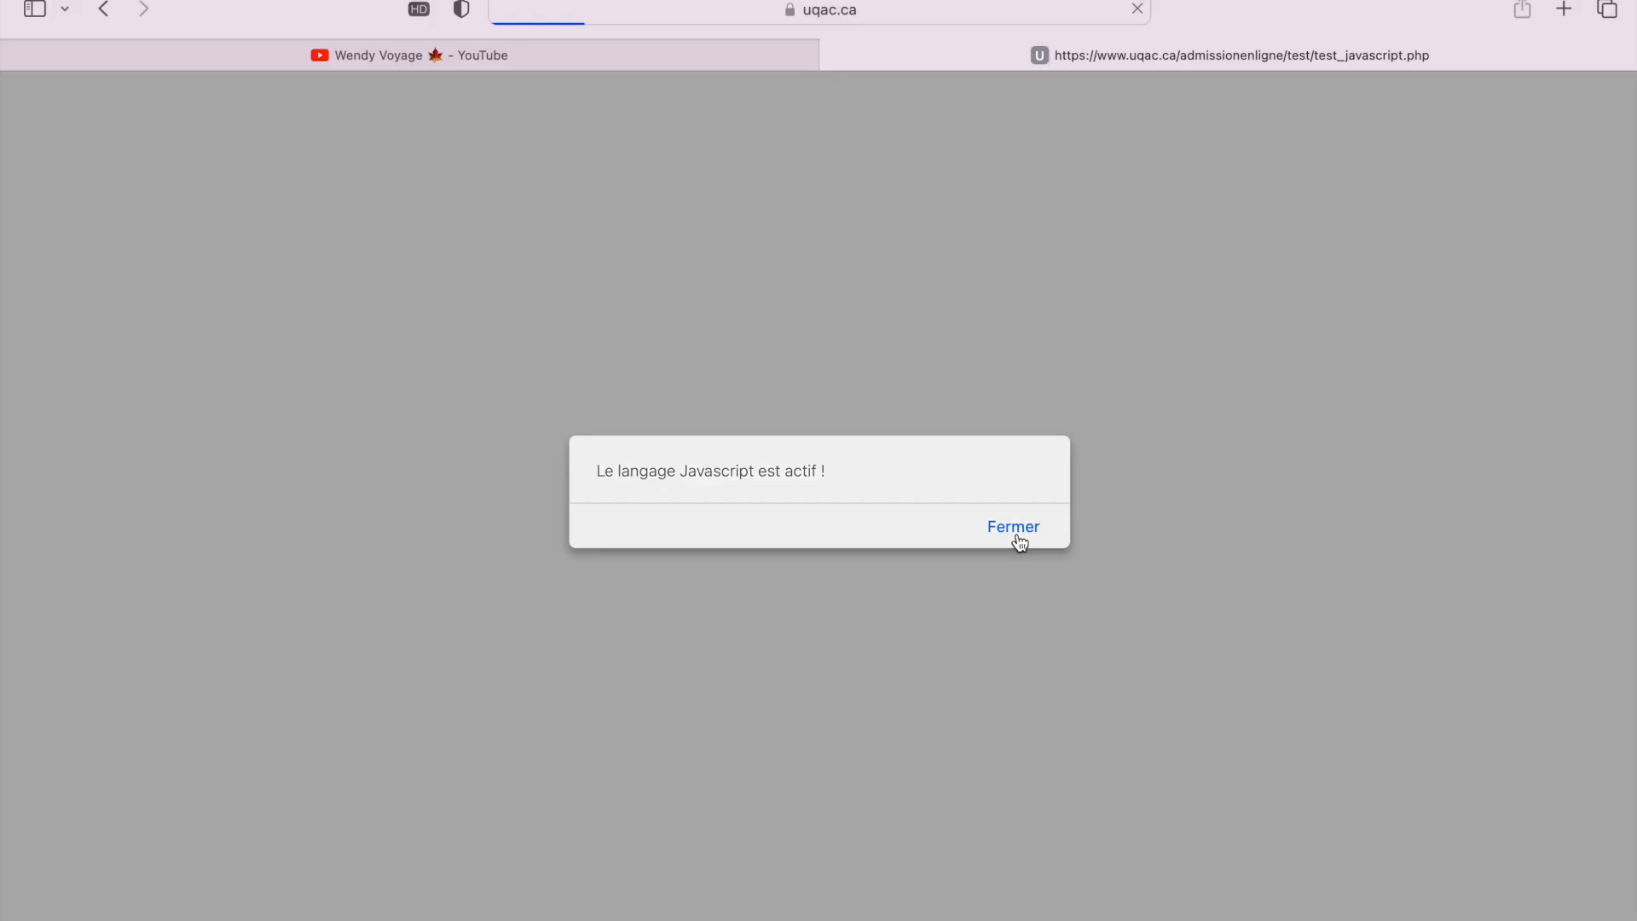
left_click(979, 759)
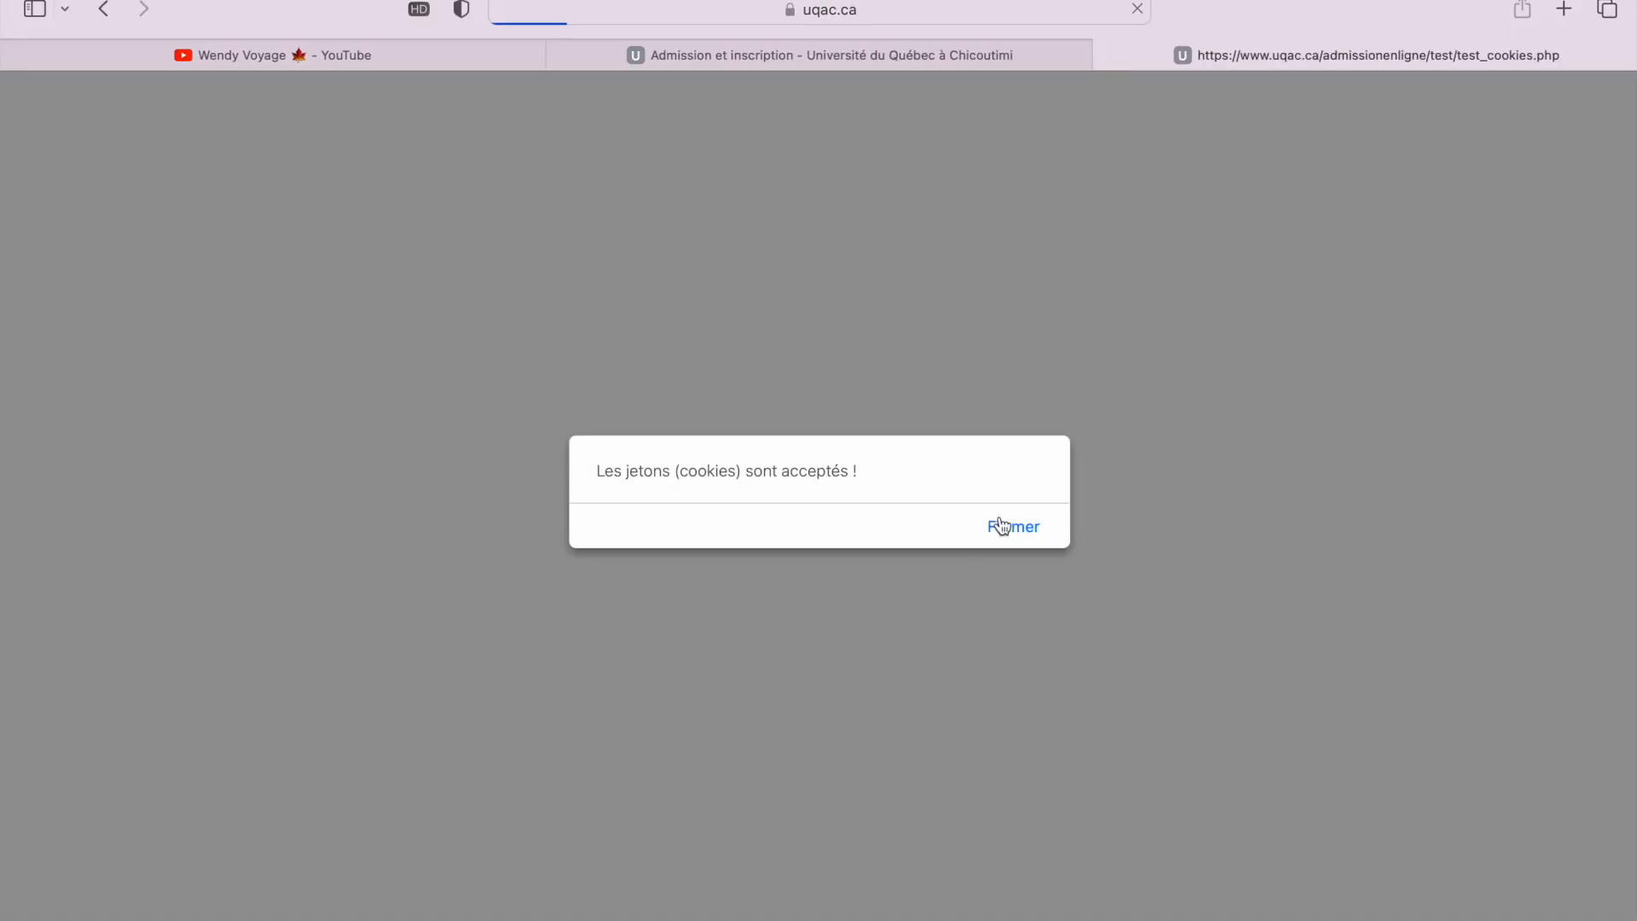
left_click(1027, 542)
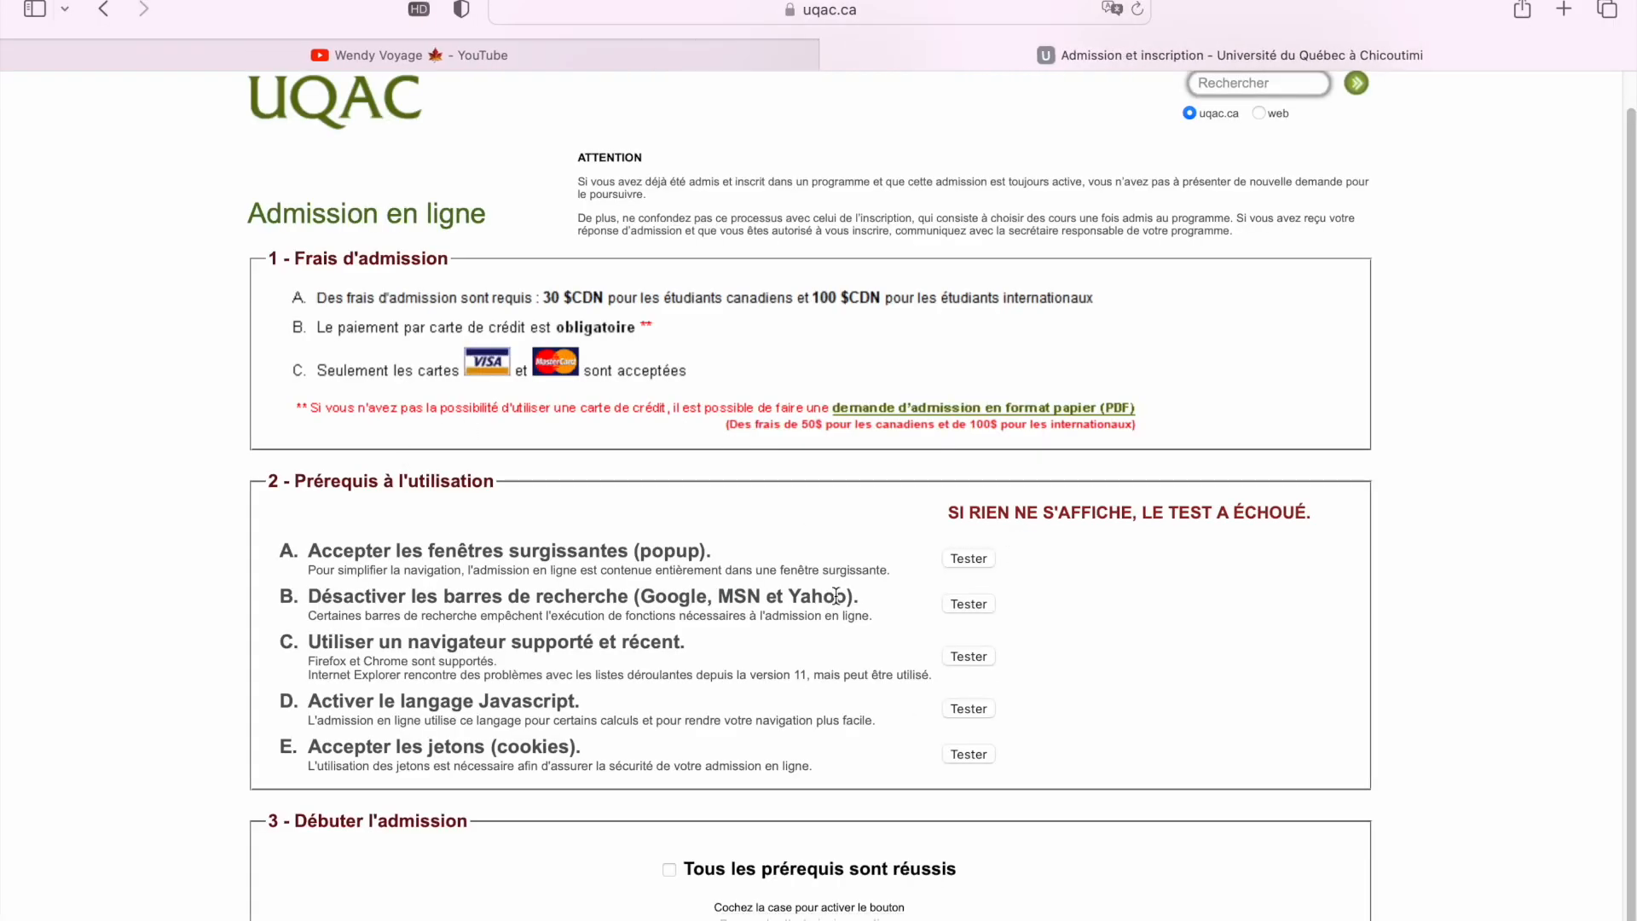
scroll(843, 637, "up", 1)
scroll(843, 638, "down", 1)
scroll(1214, 657, "up", 1)
scroll(1143, 688, "down", 1)
Start the Admission en ligne form from the 'Débuter l'admission' button
left_click(811, 918)
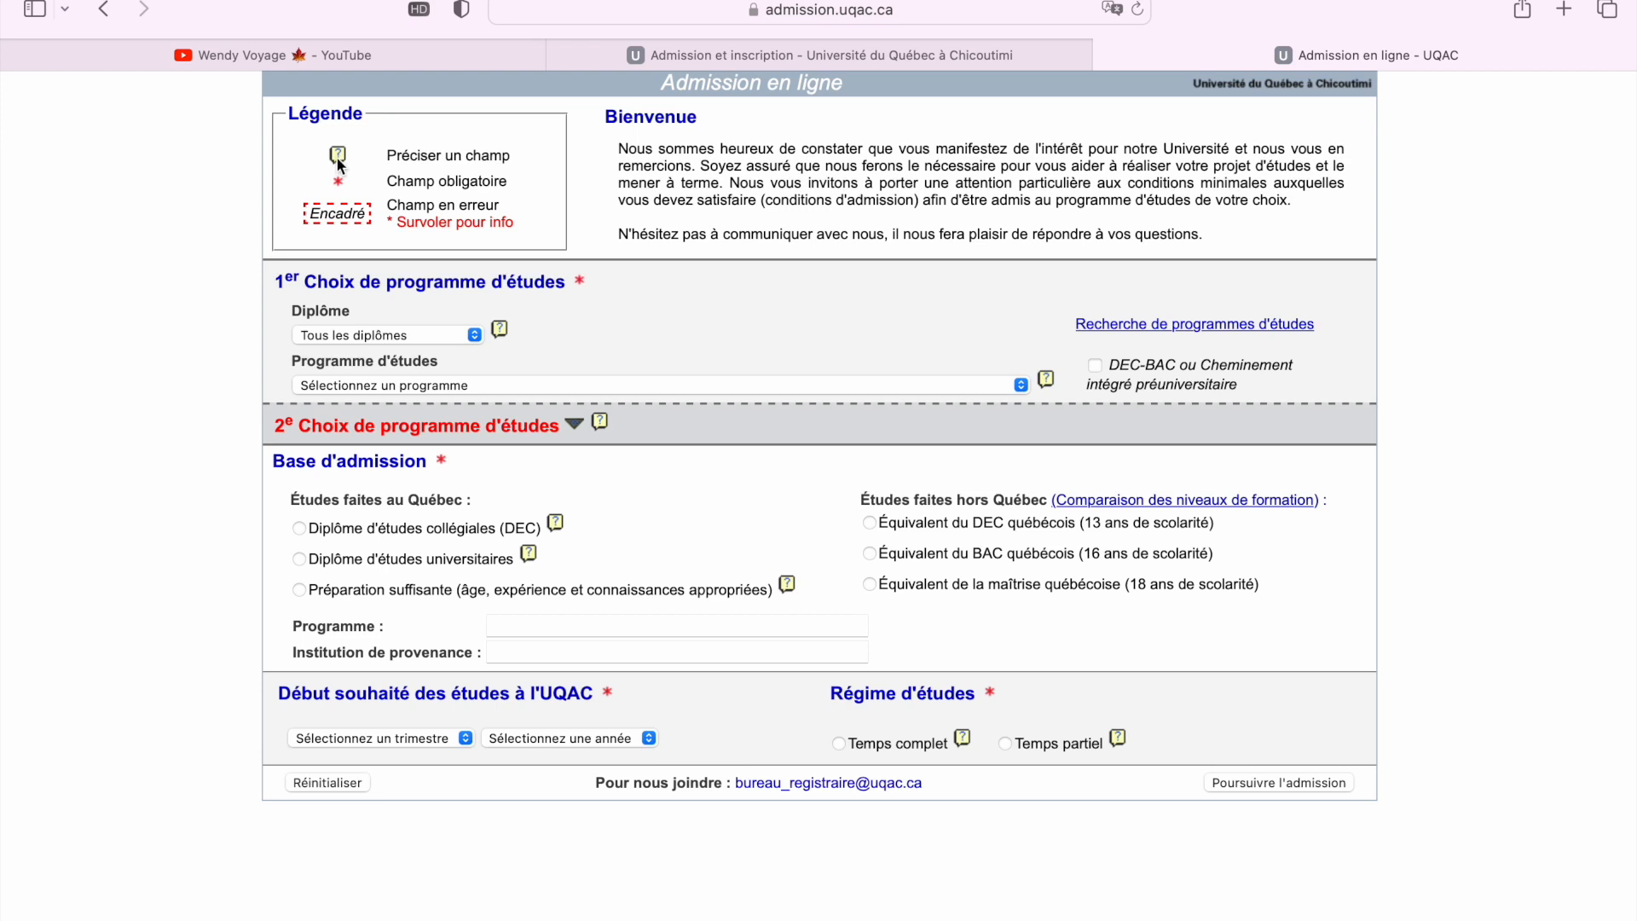
Read the Précision help on diploma types, then return to the 'Admission en ligne - UQAC' tab
left_click(500, 330)
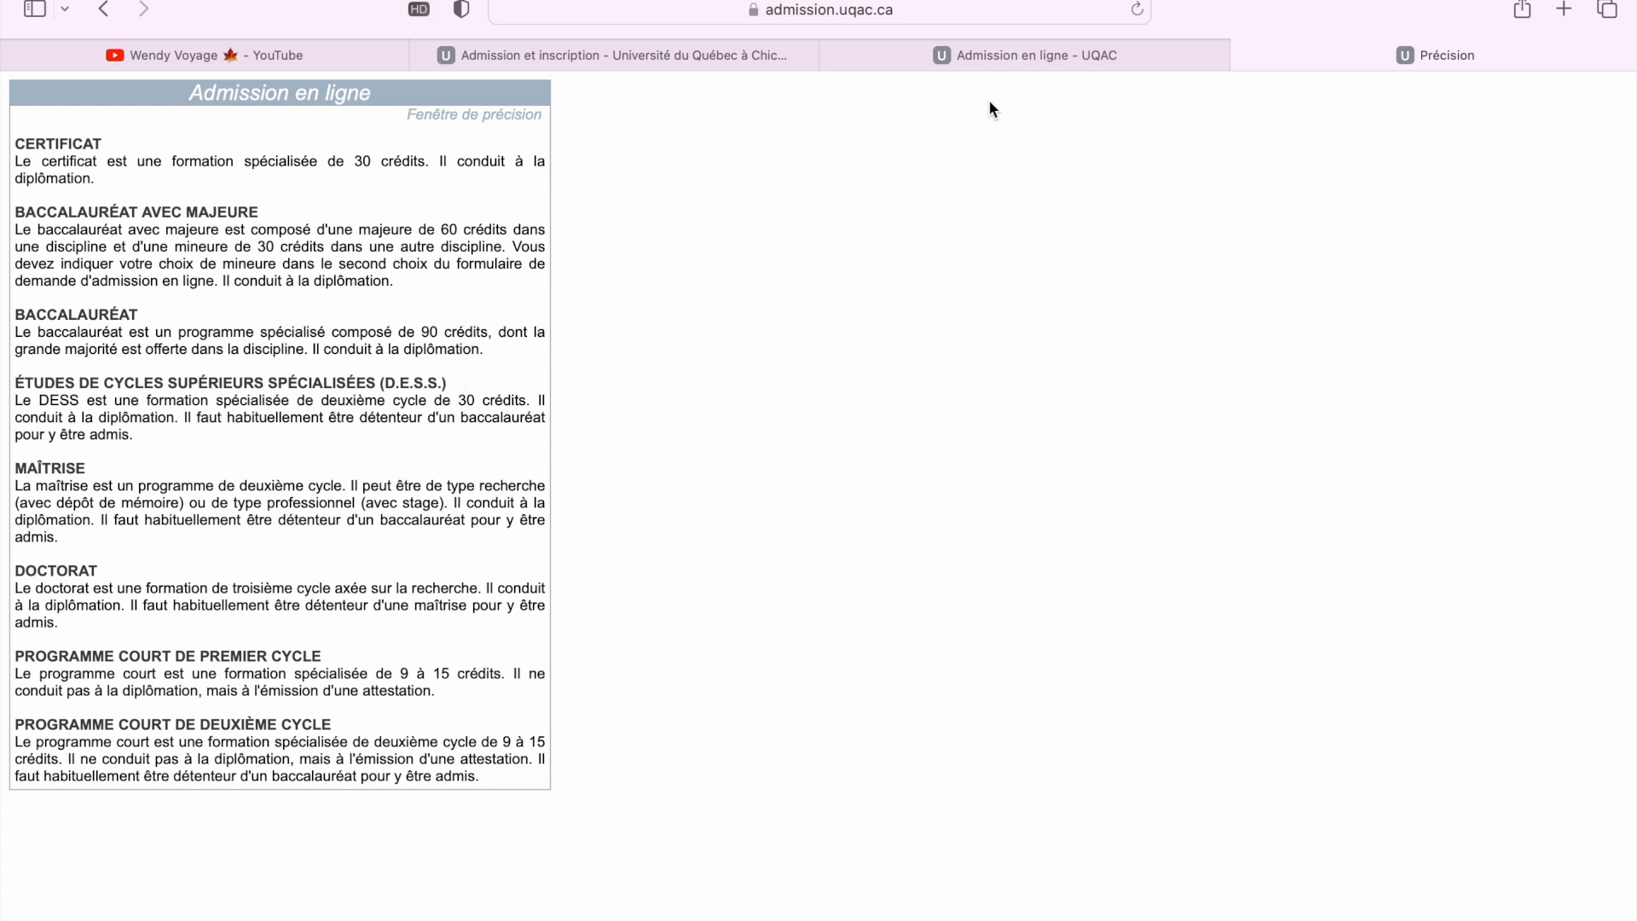
left_click(1013, 63)
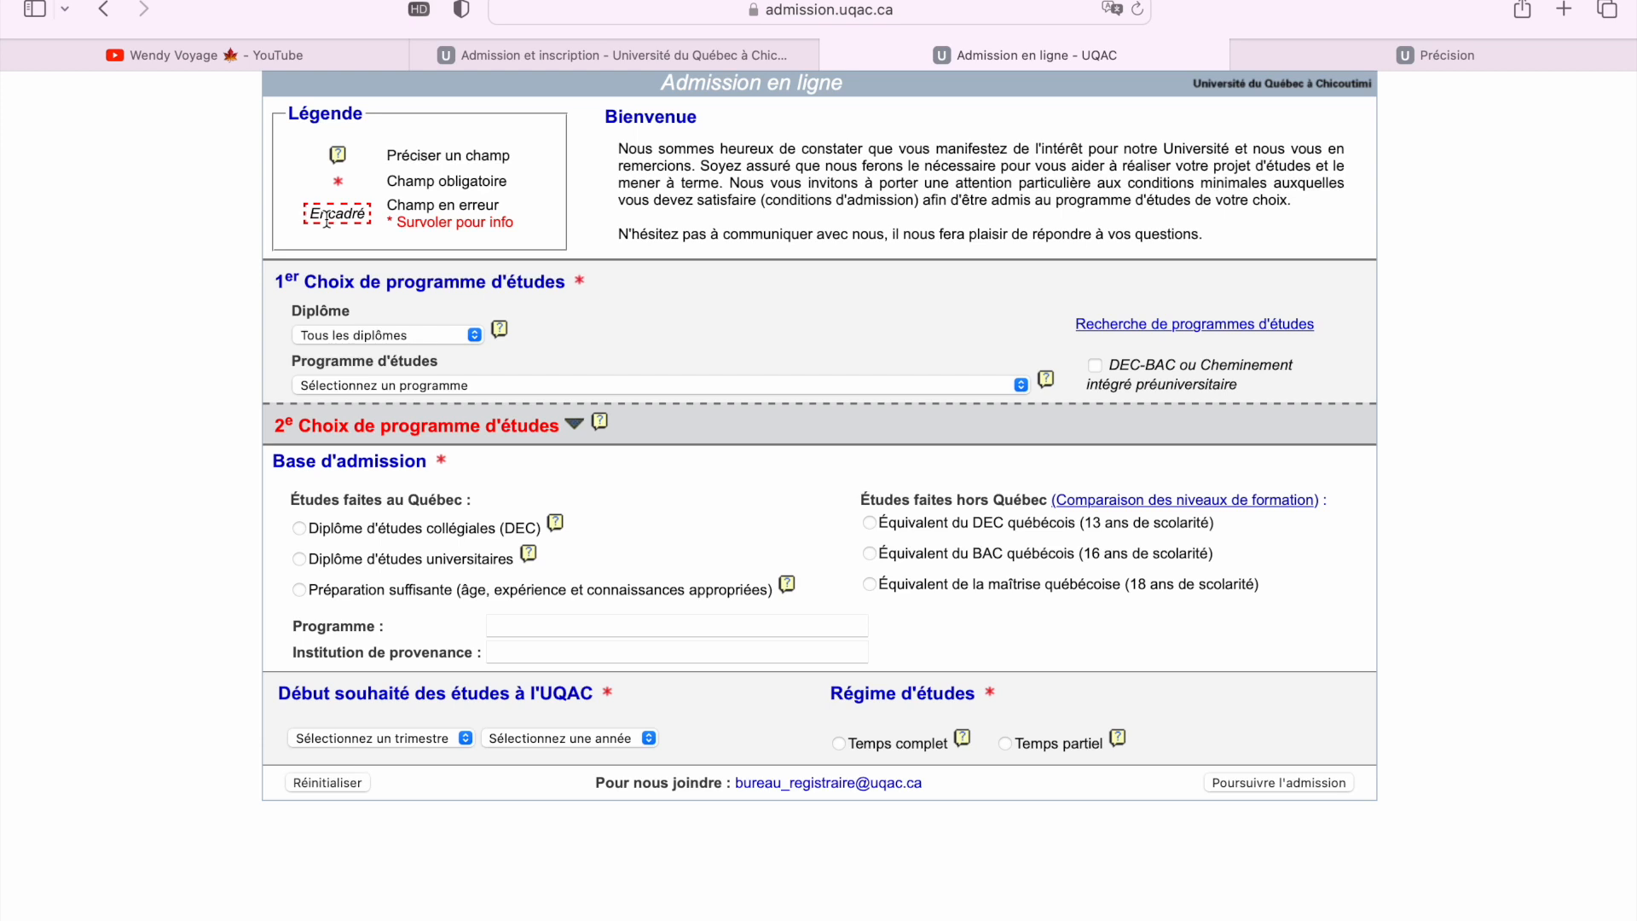
Choose Baccalauréat in the Diplôme dropdown, limiting Programme d'études to bachelor's programmes
left_click(475, 336)
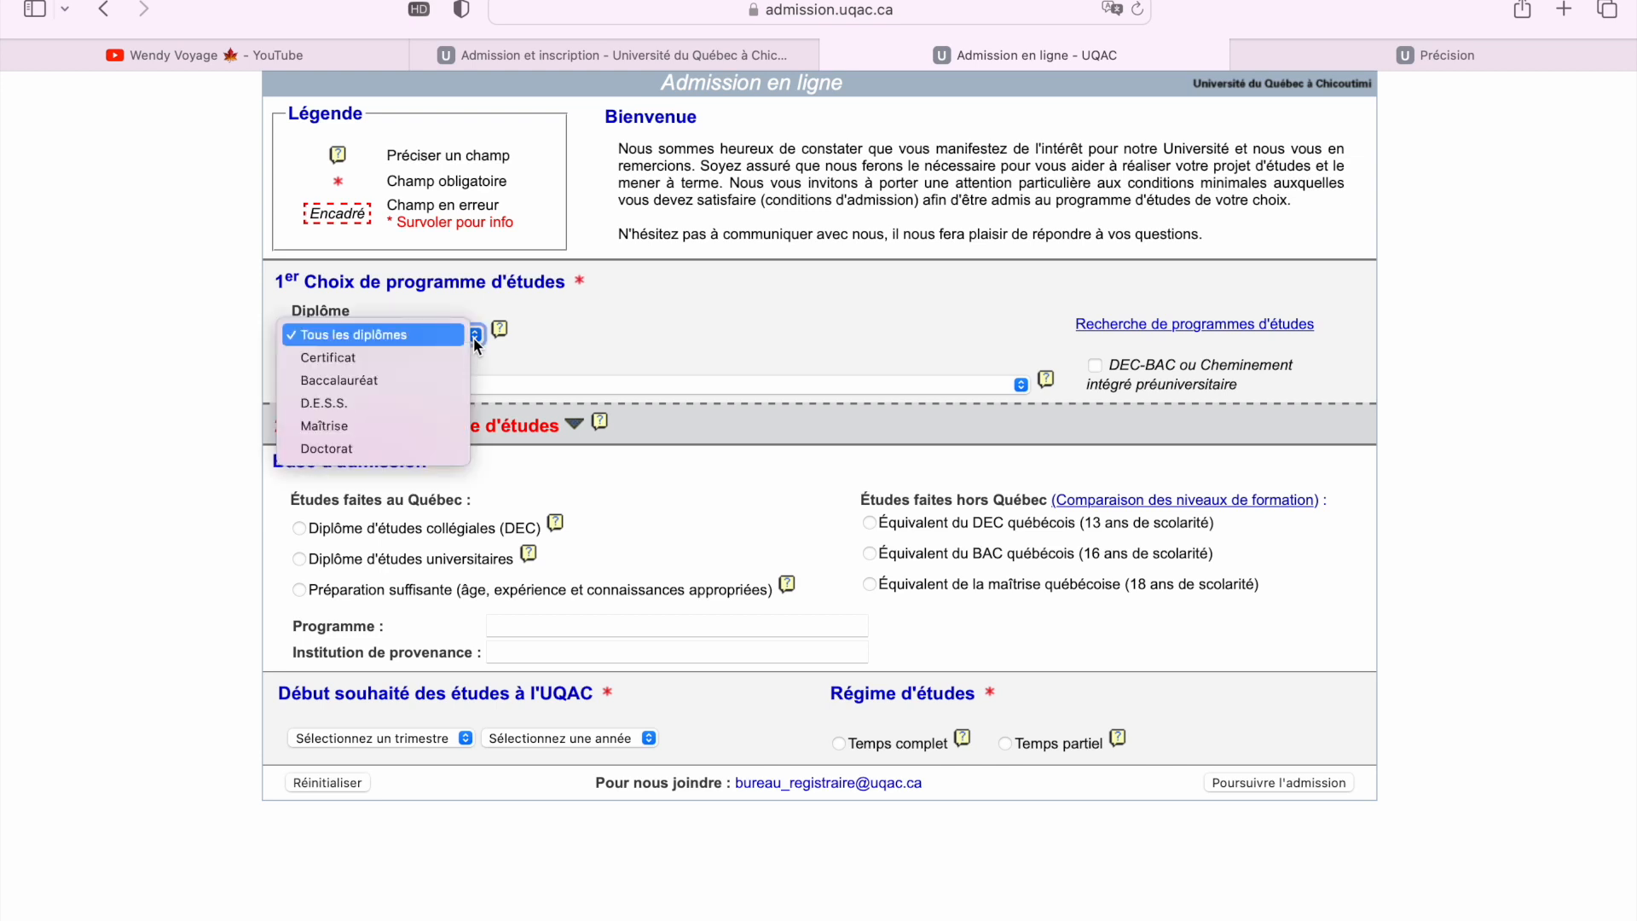
left_click(474, 335)
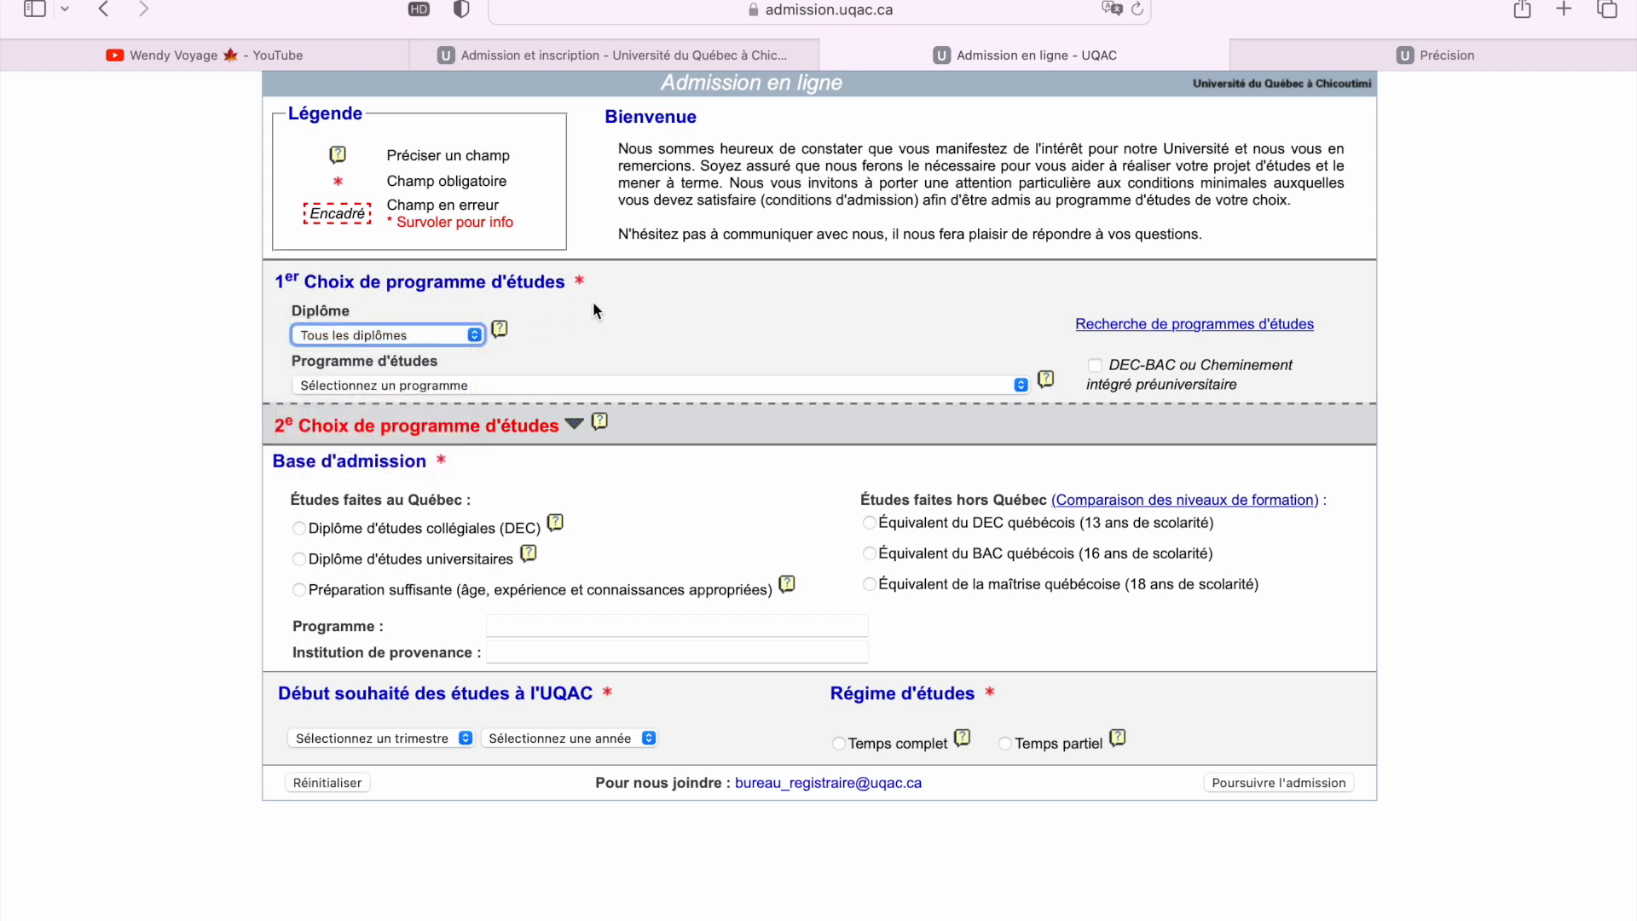
left_click(475, 335)
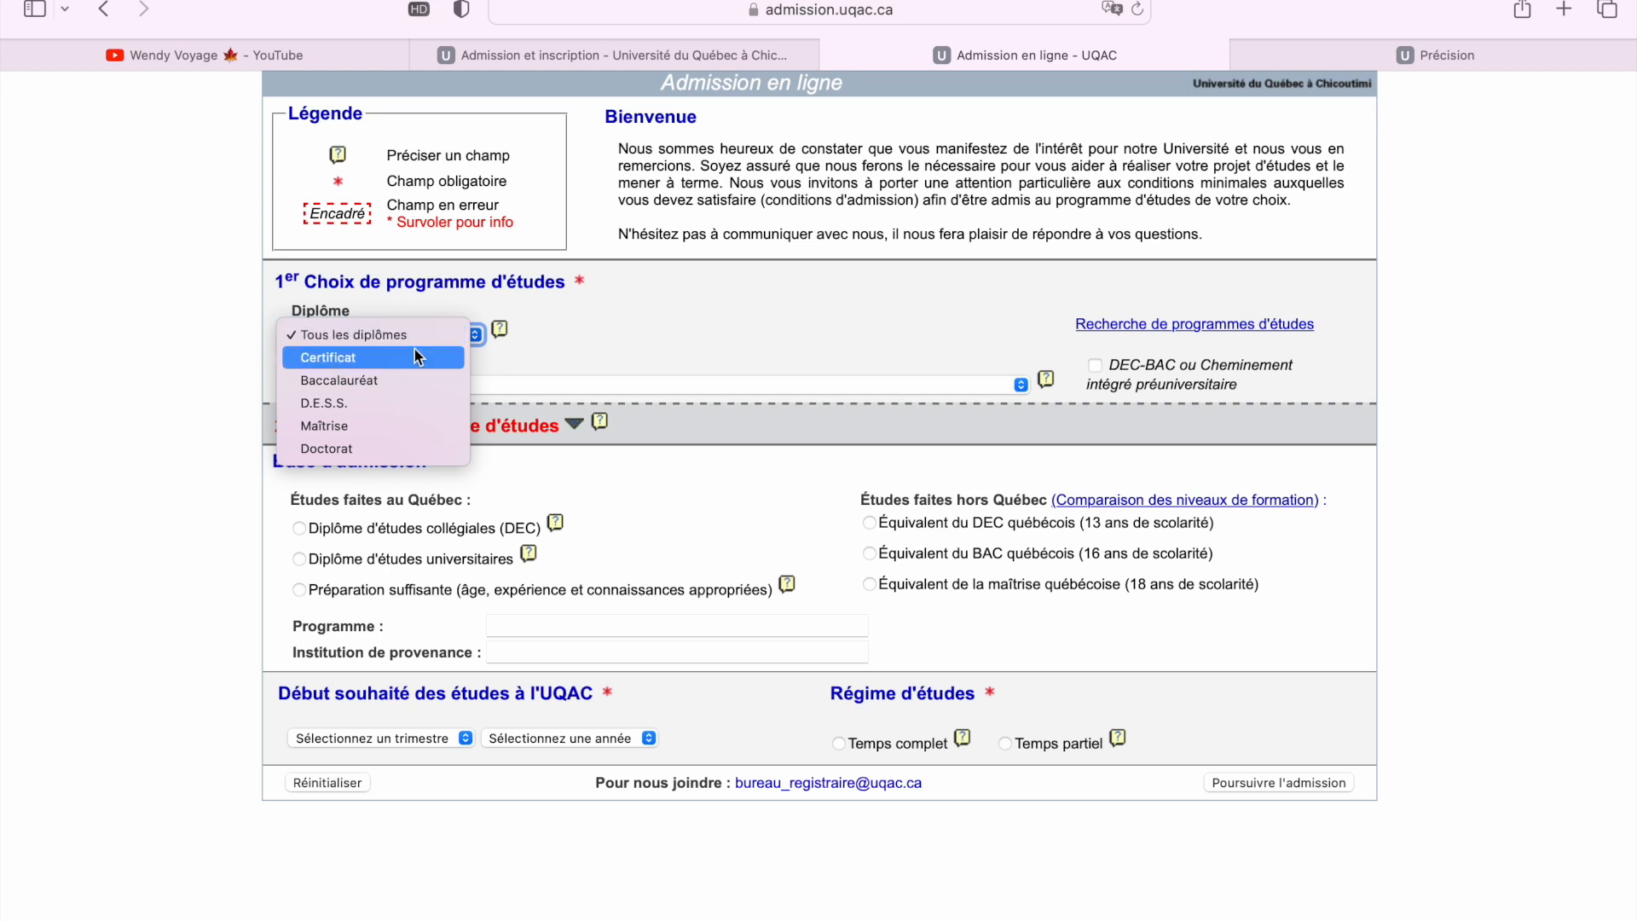
left_click(406, 381)
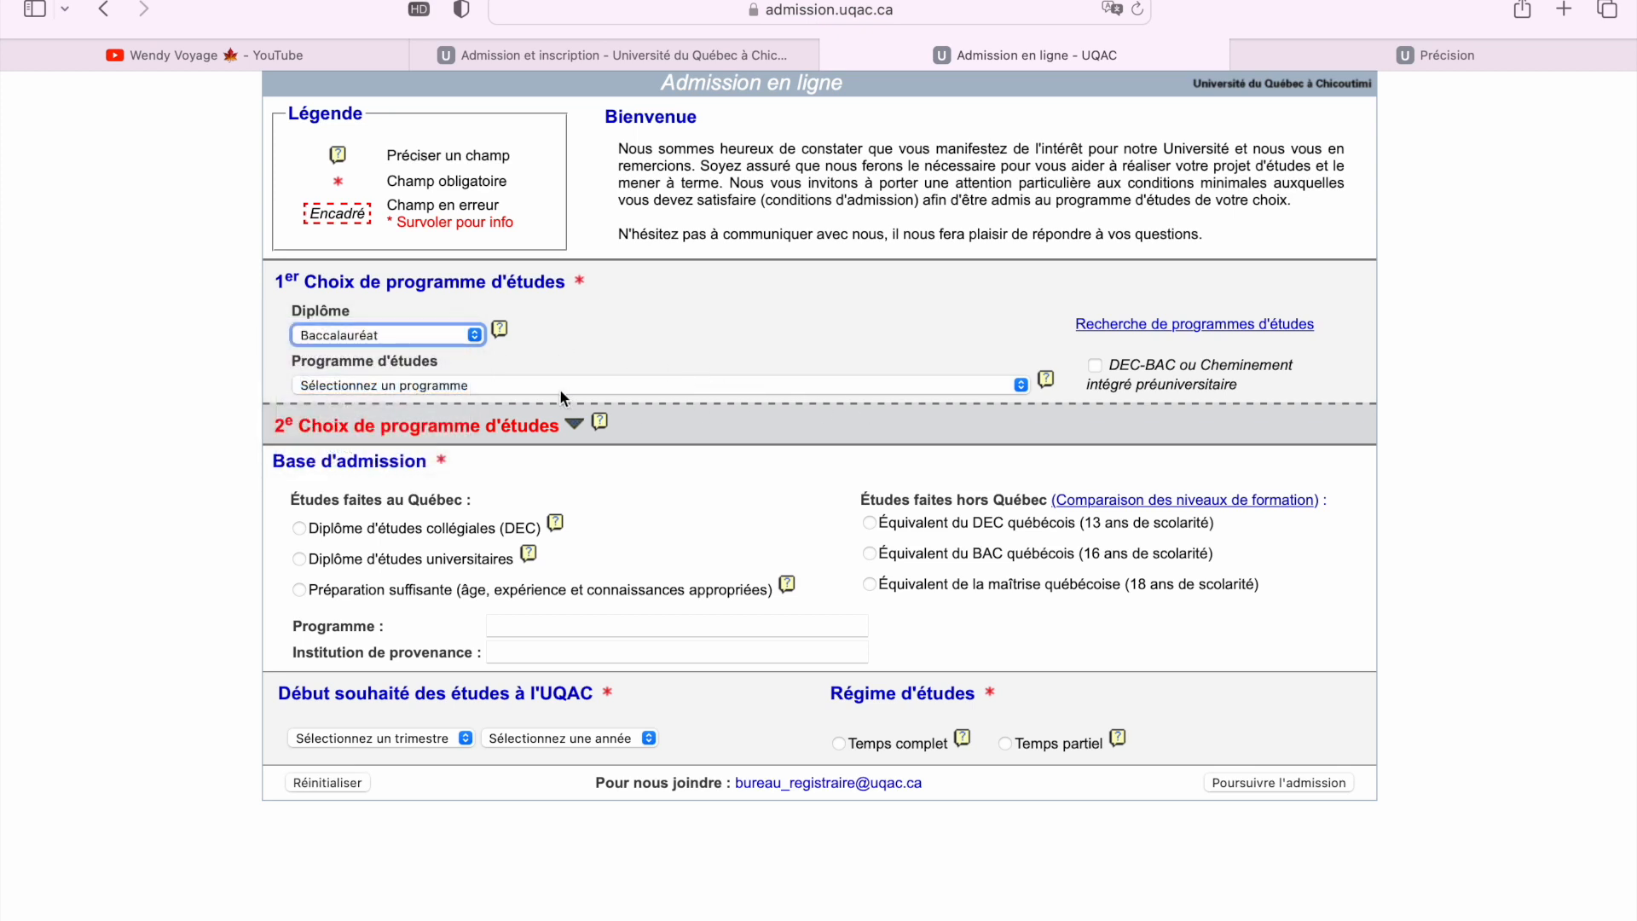
left_click(477, 337)
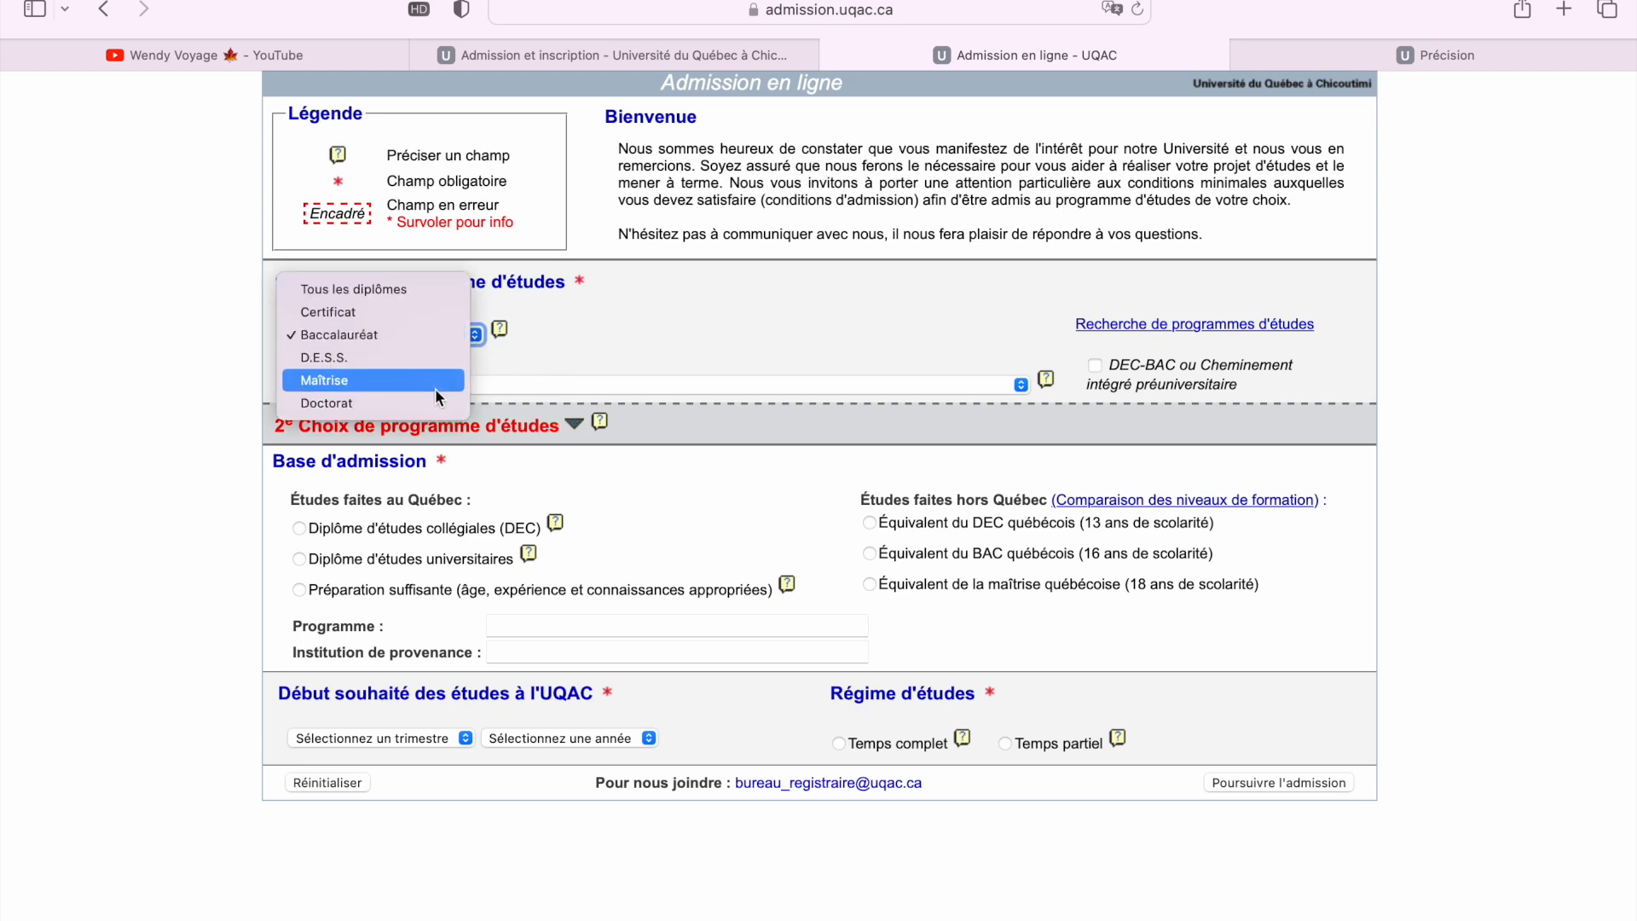
left_click(556, 362)
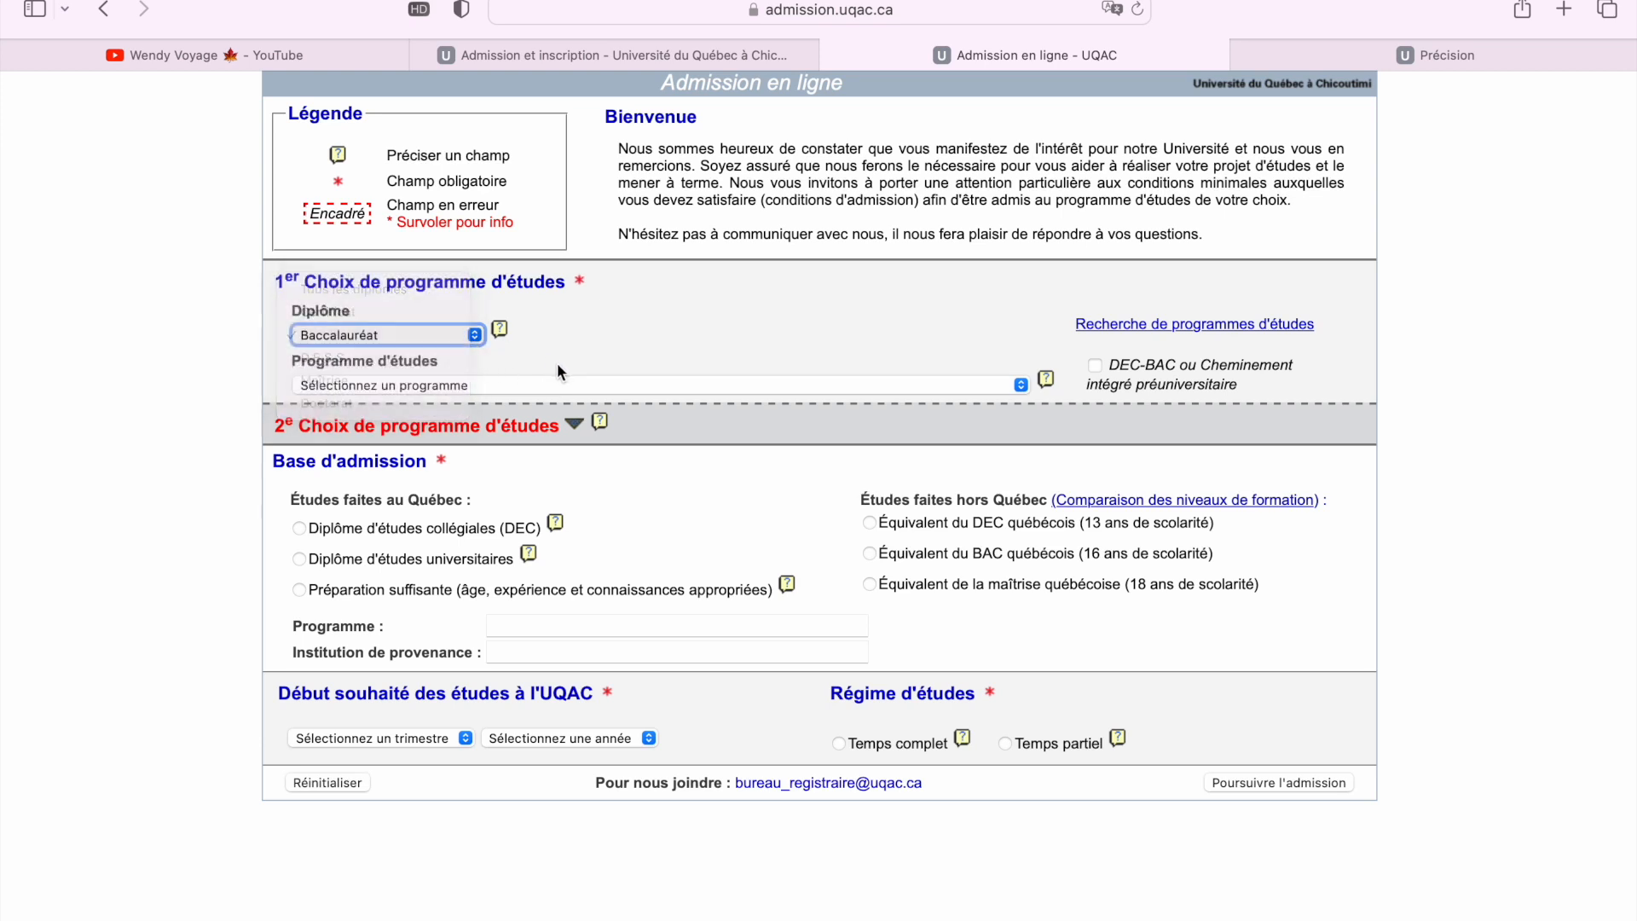
left_click(560, 382)
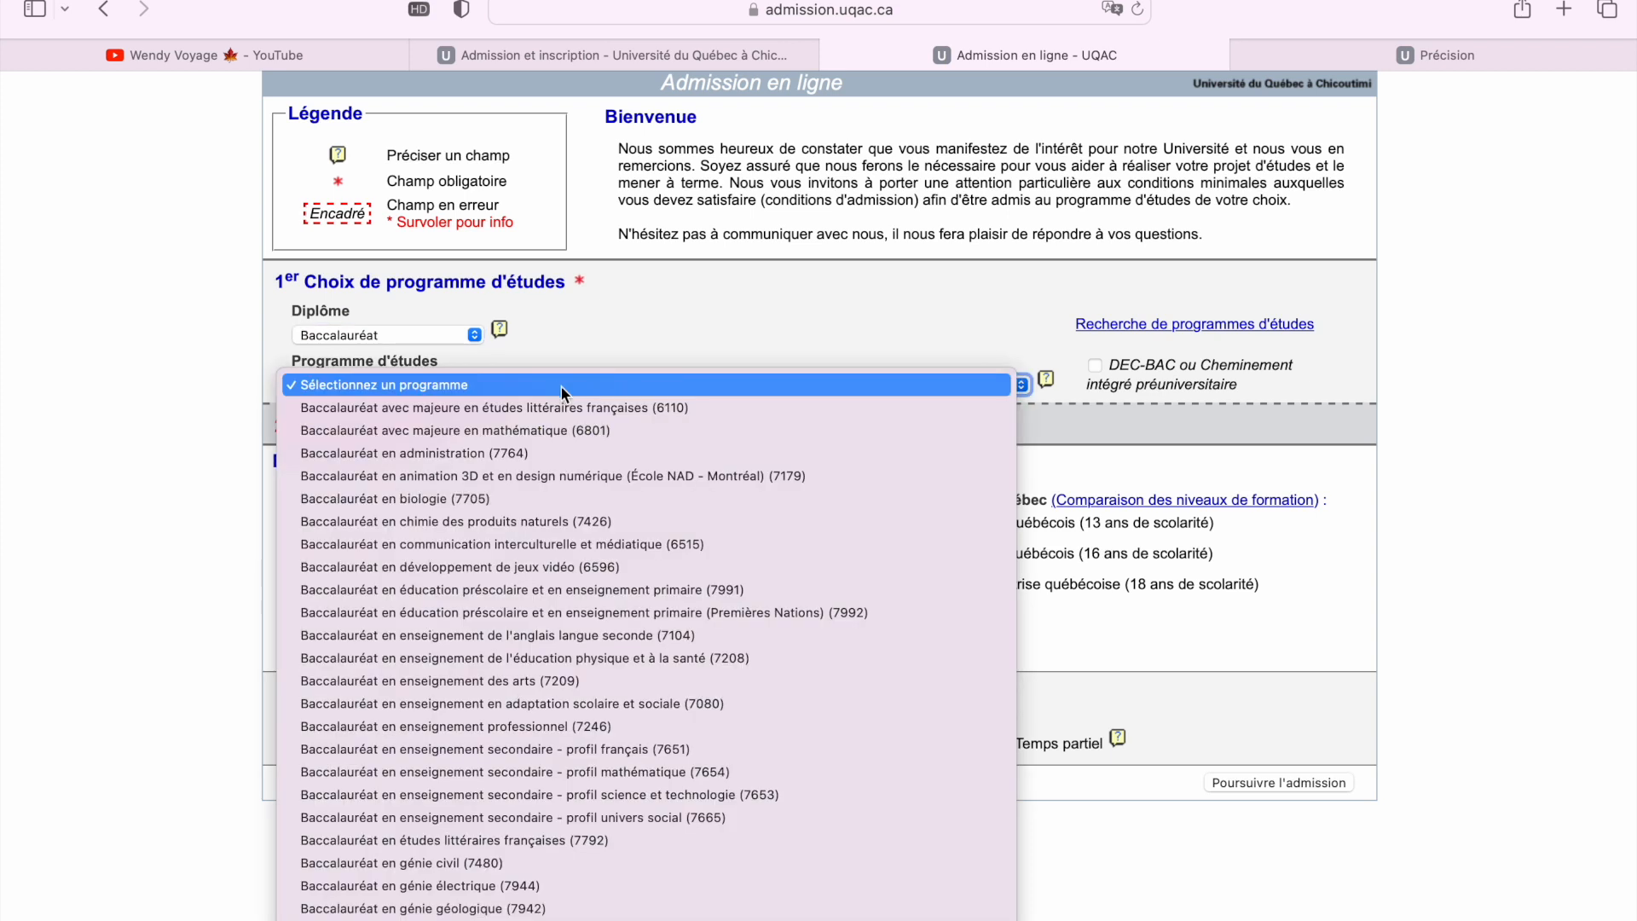
Choose Baccalauréat en génie civil (7480) as first-choice program and highlight the DEC-BAC description
left_click(510, 864)
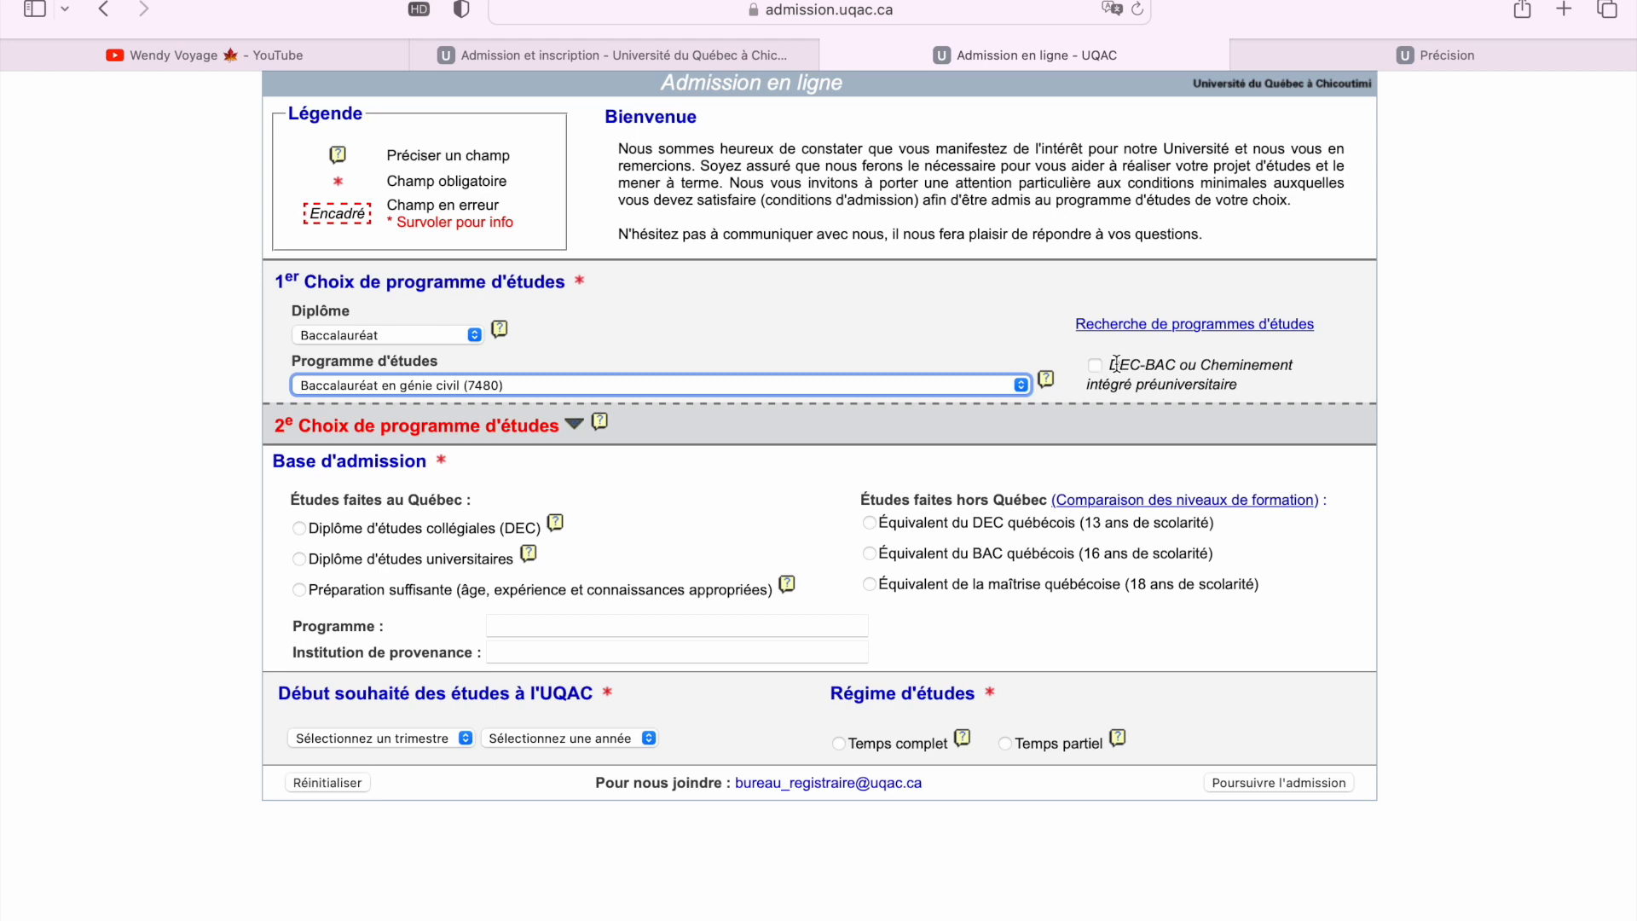
left_click_drag(1110, 364, 1272, 387)
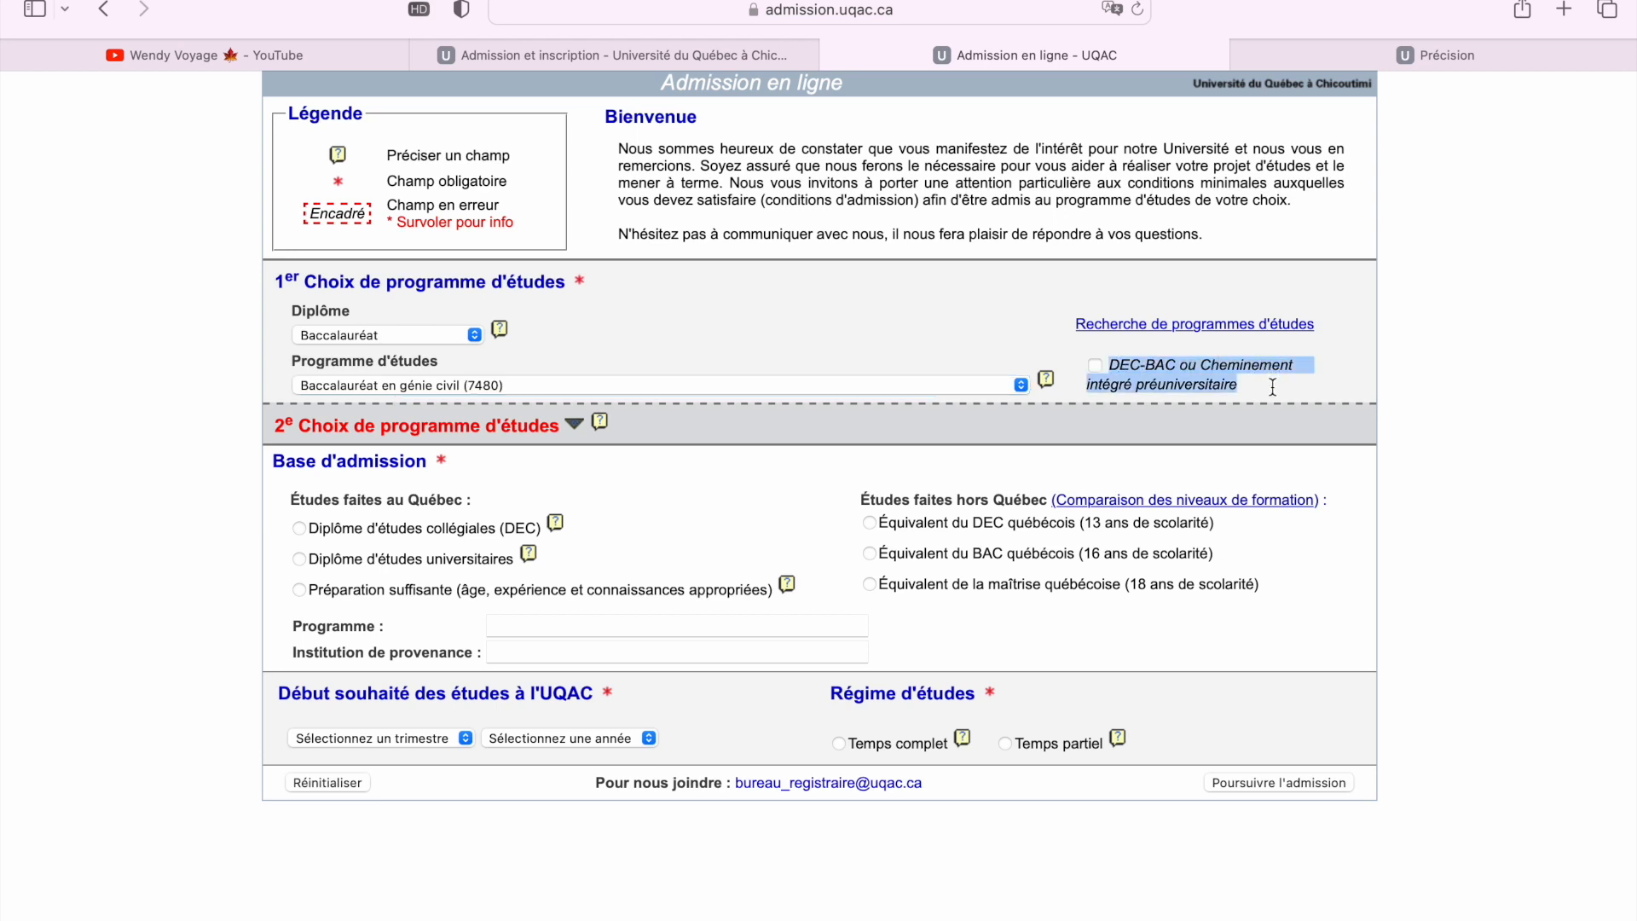
left_click(1113, 365)
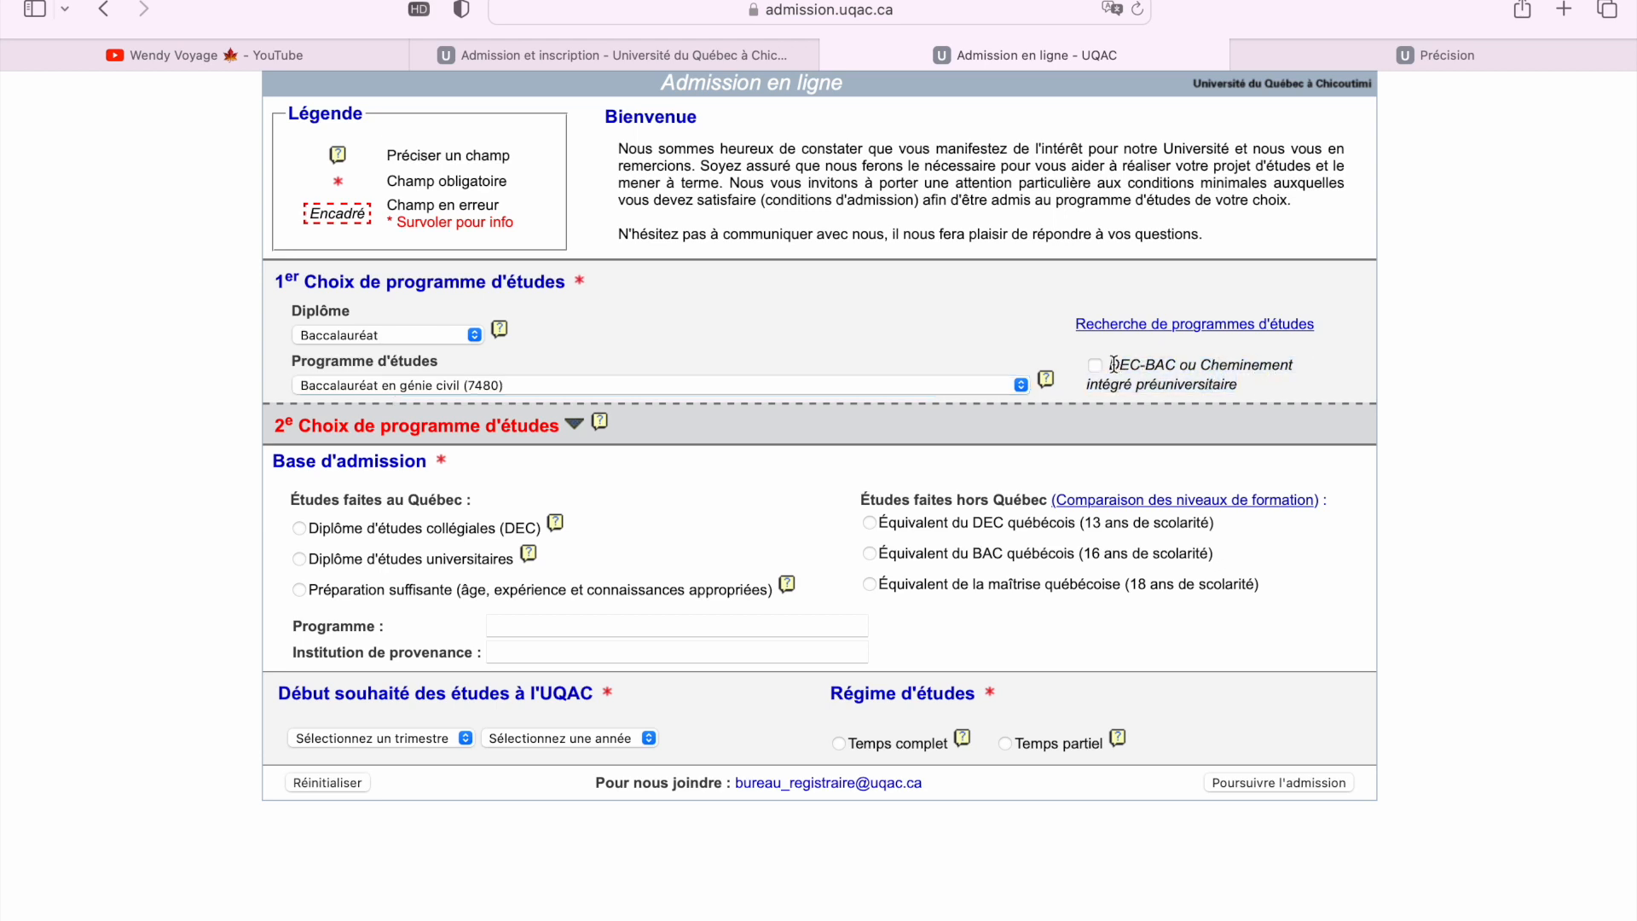
left_click_drag(1113, 365, 1240, 385)
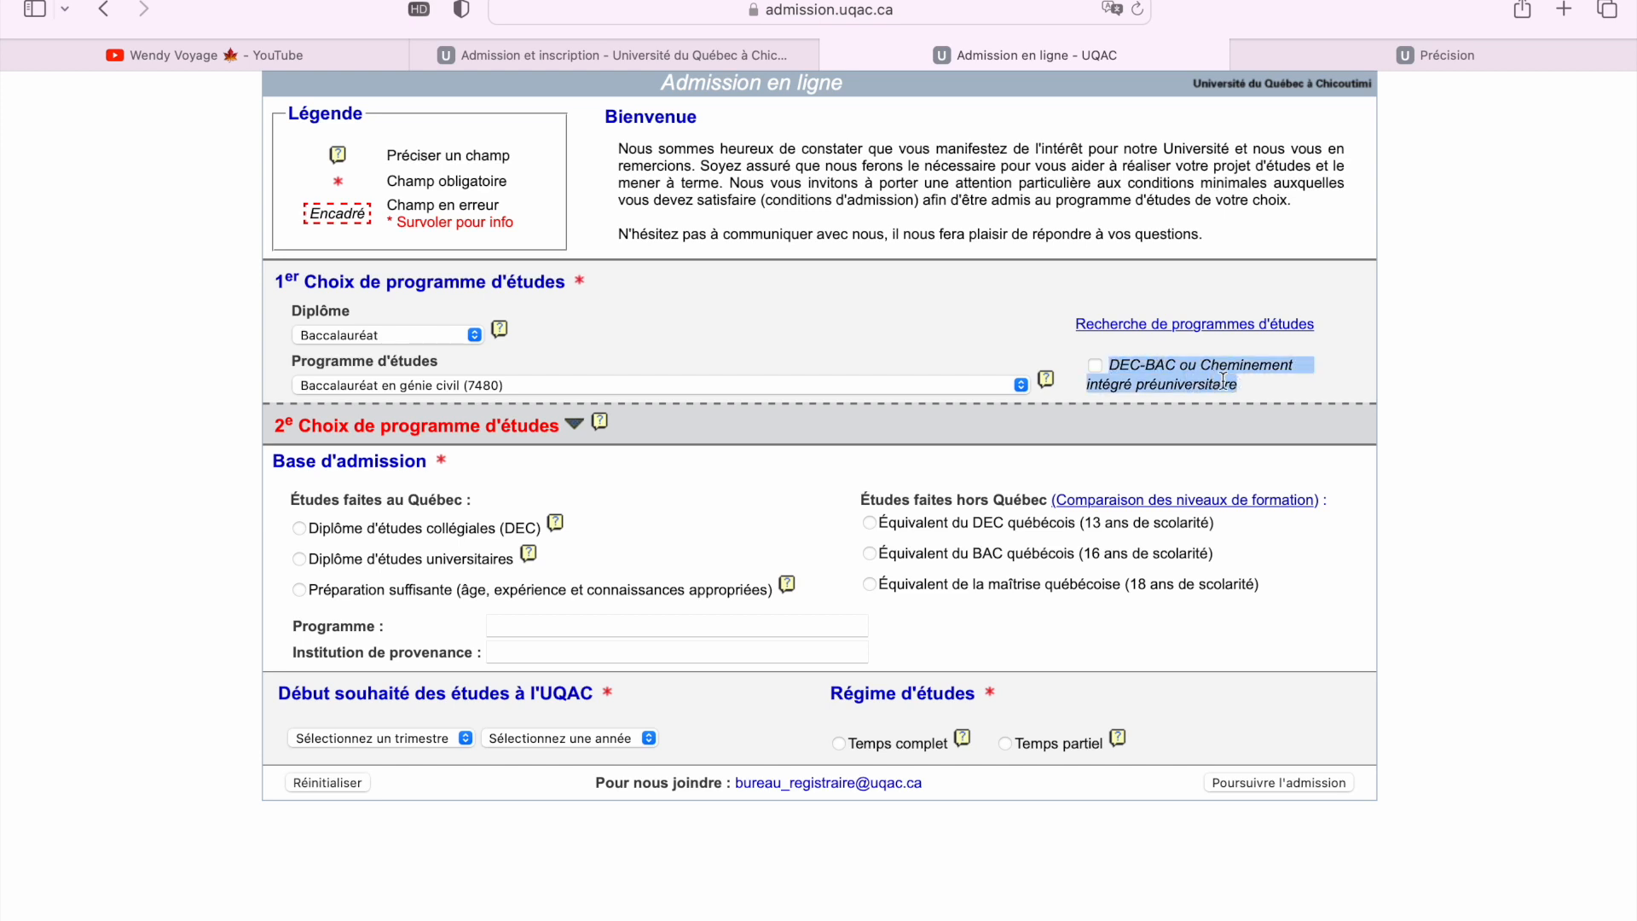
left_click(1117, 365)
left_click_drag(1119, 365, 1177, 367)
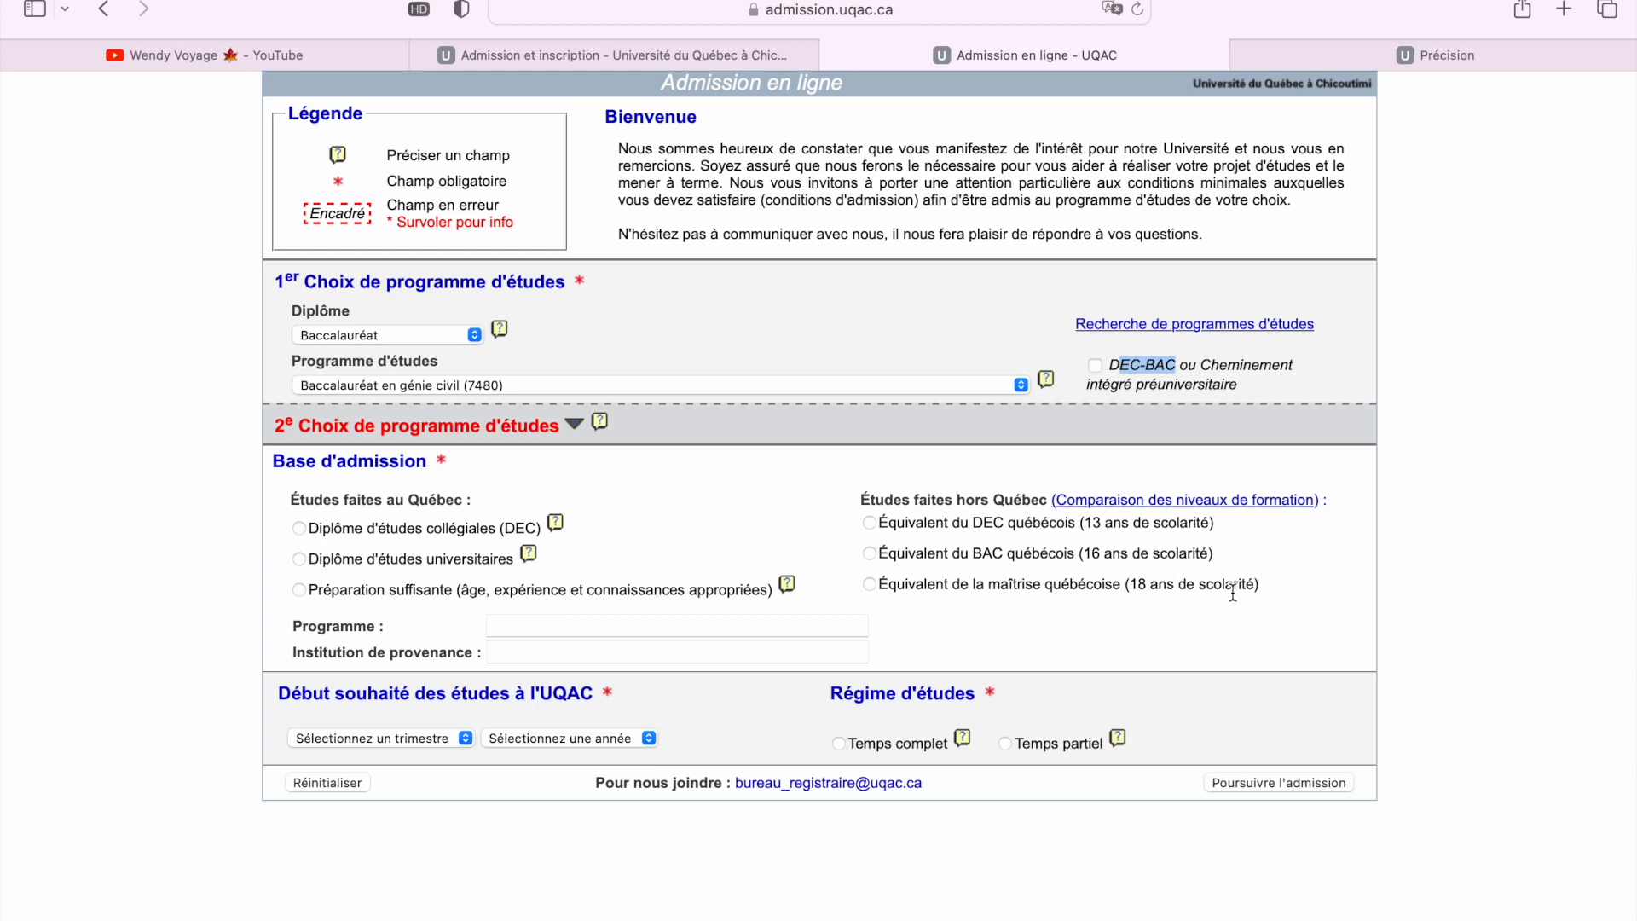
Select Équivalent du BAC québécois (16 ans de scolarité) as admission basis, then return to the form
left_click(870, 553)
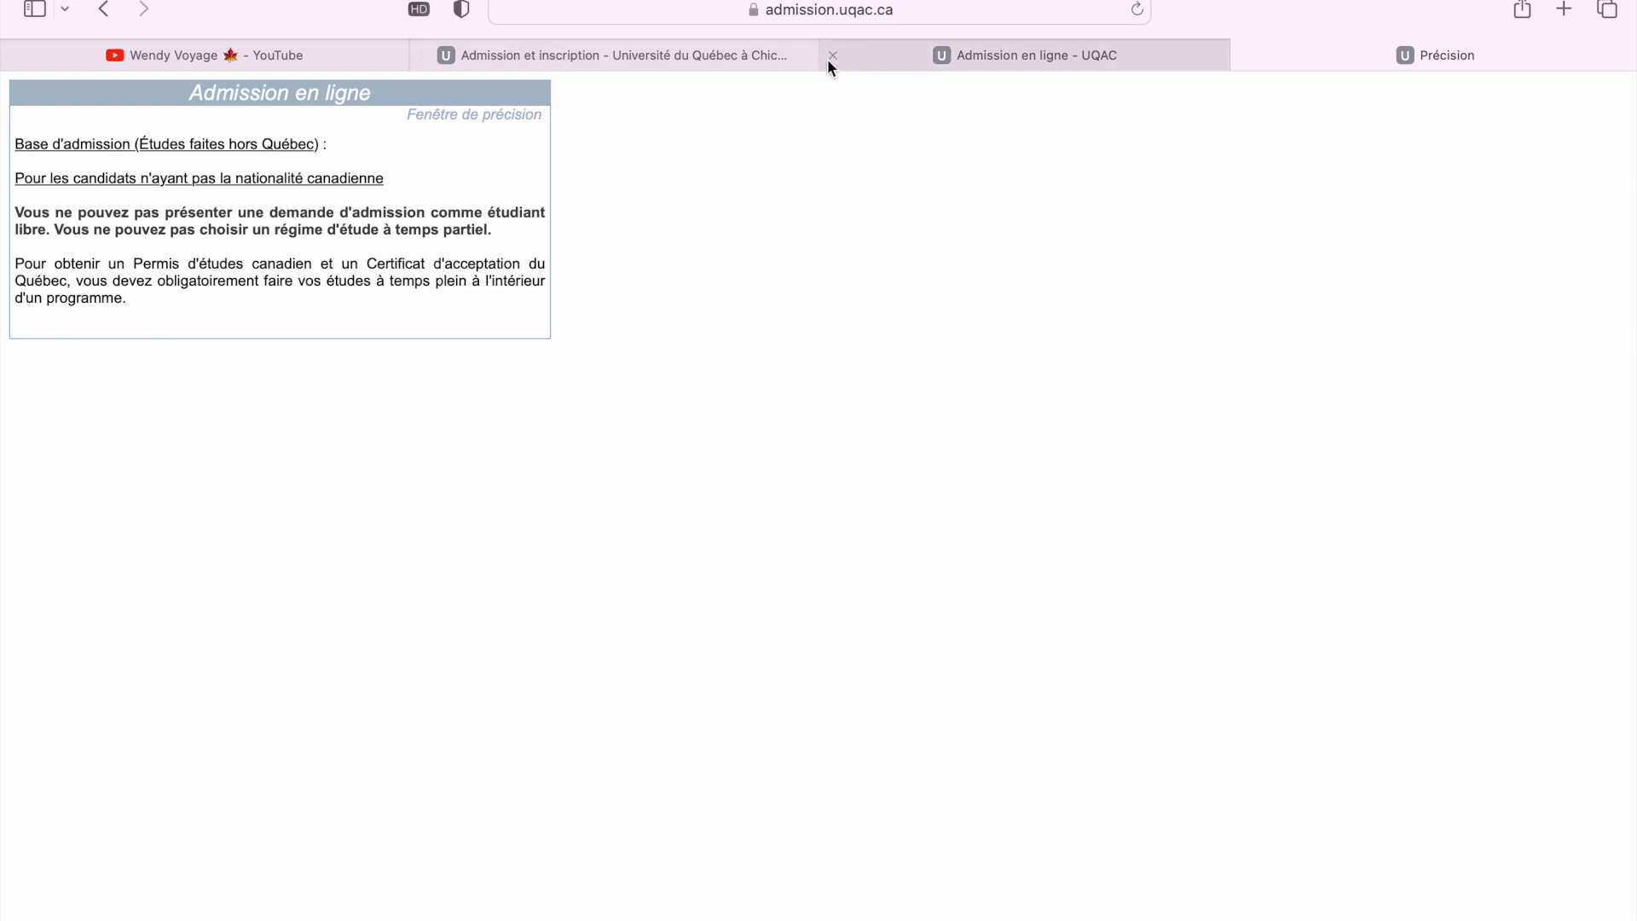
left_click(761, 63)
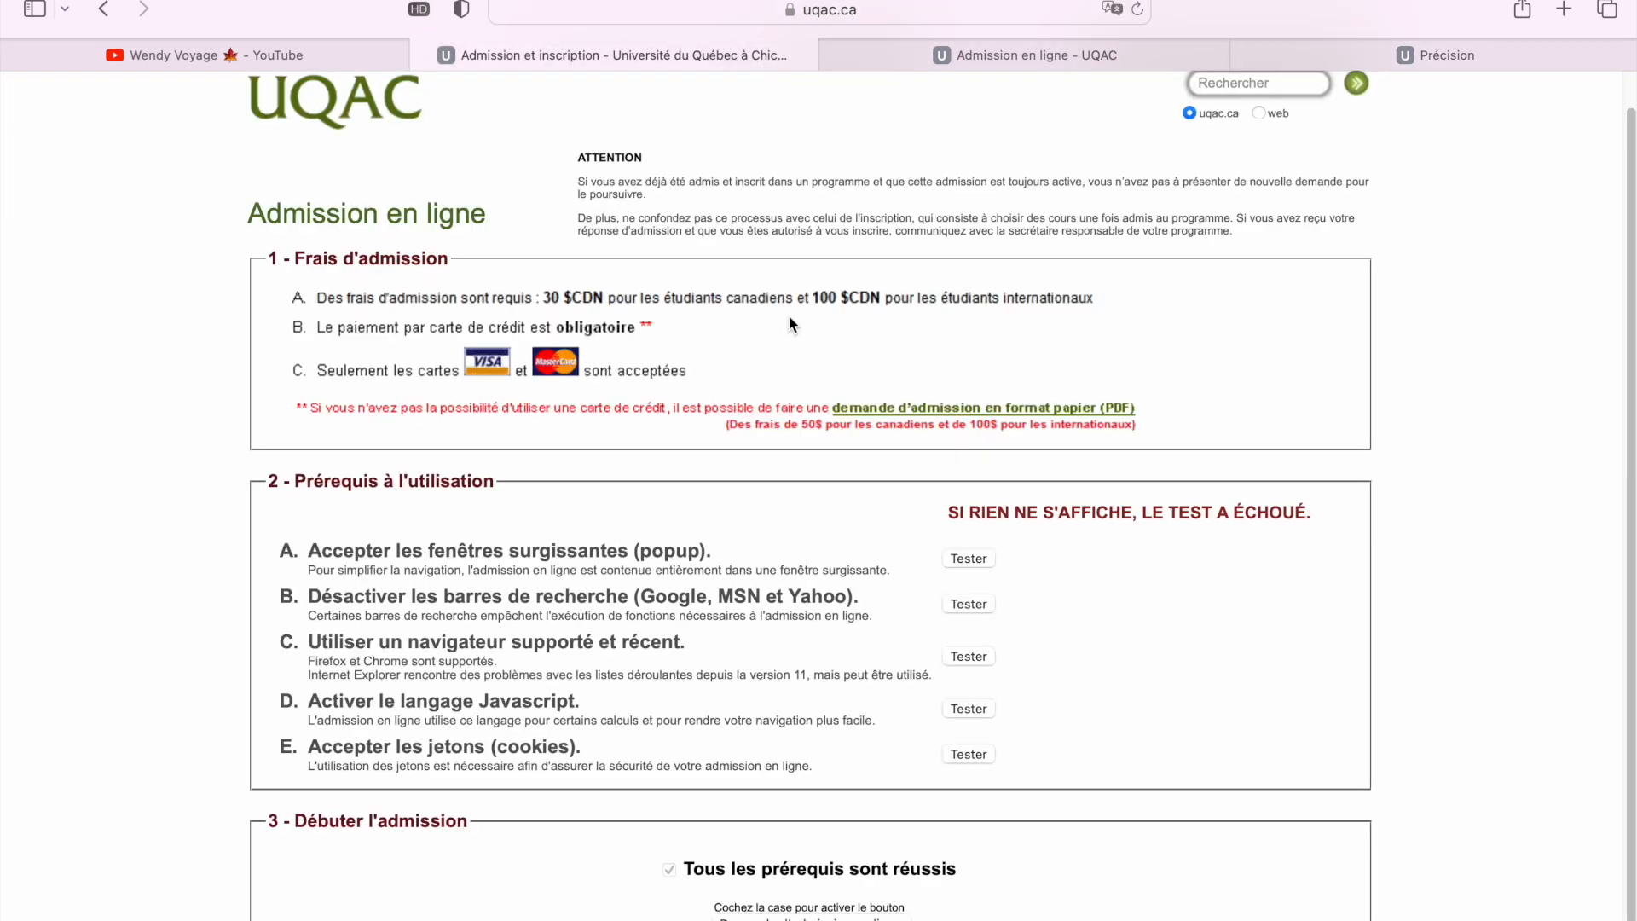
left_click(924, 58)
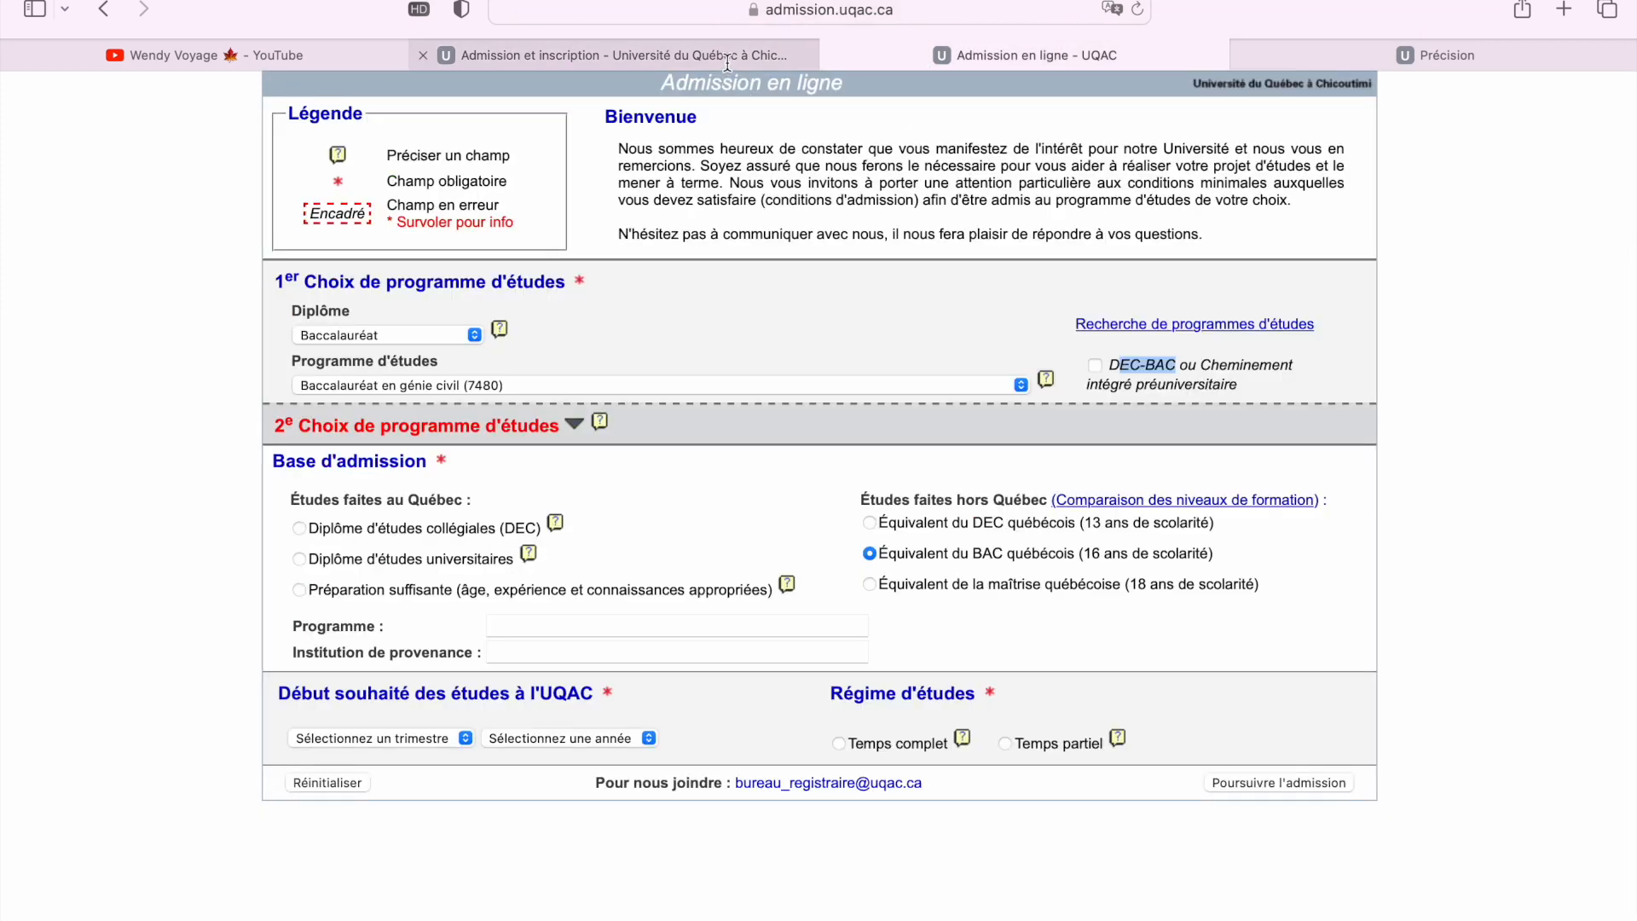
Enter Mathématique as the prior program, correcting the accent on the e
mouse_move(727, 63)
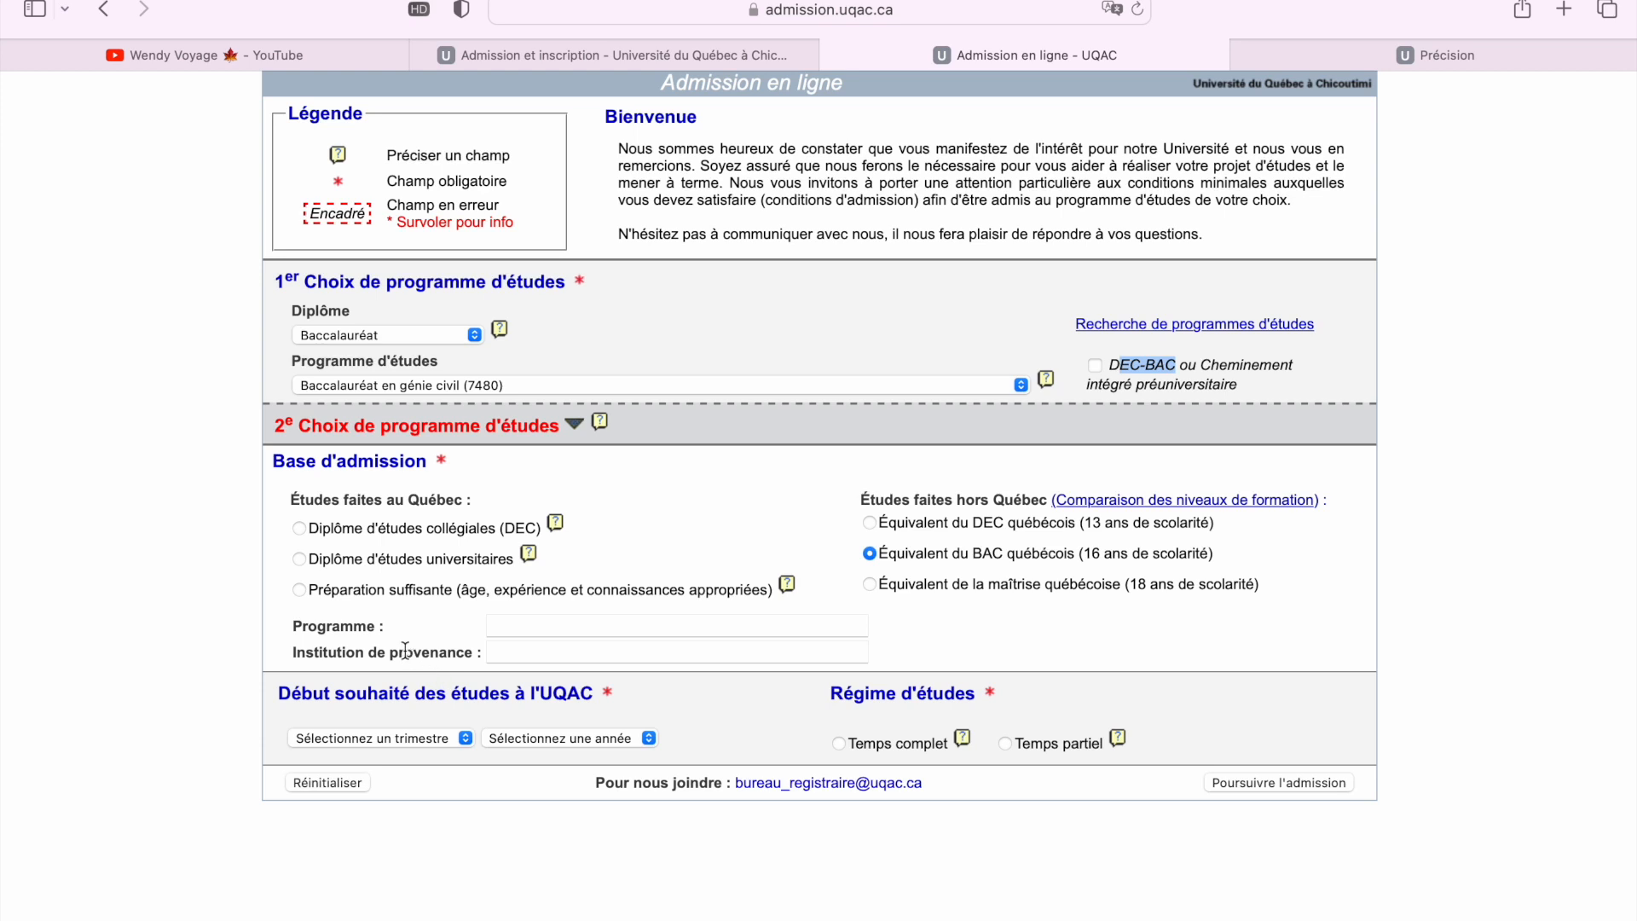
left_click(487, 630)
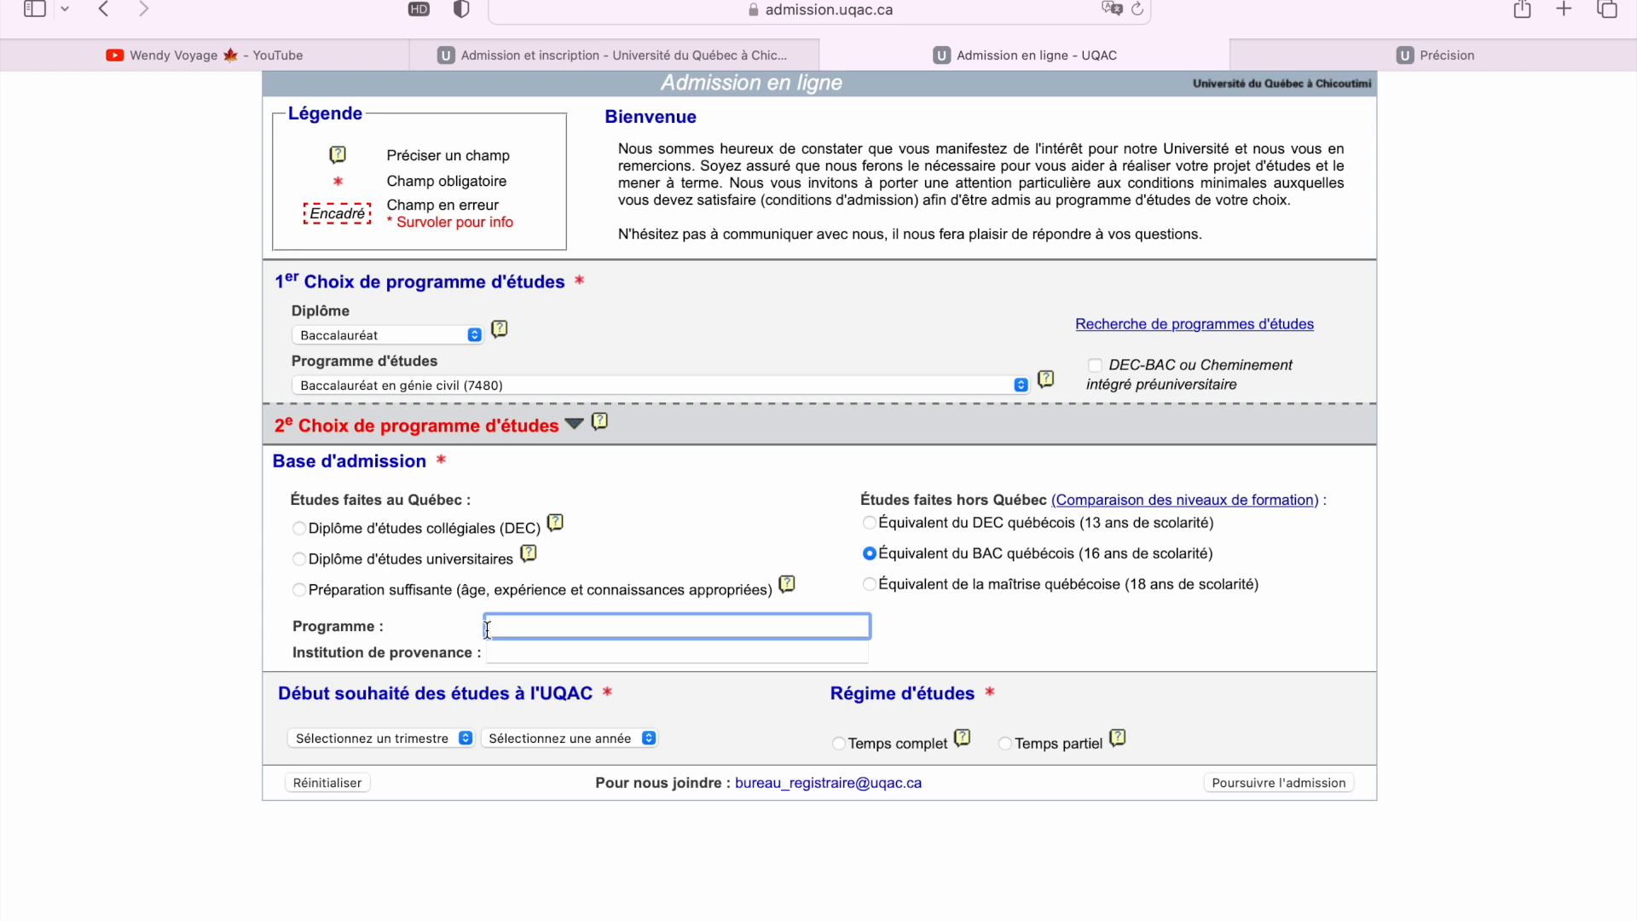
type("Mathematique")
left_click(537, 650)
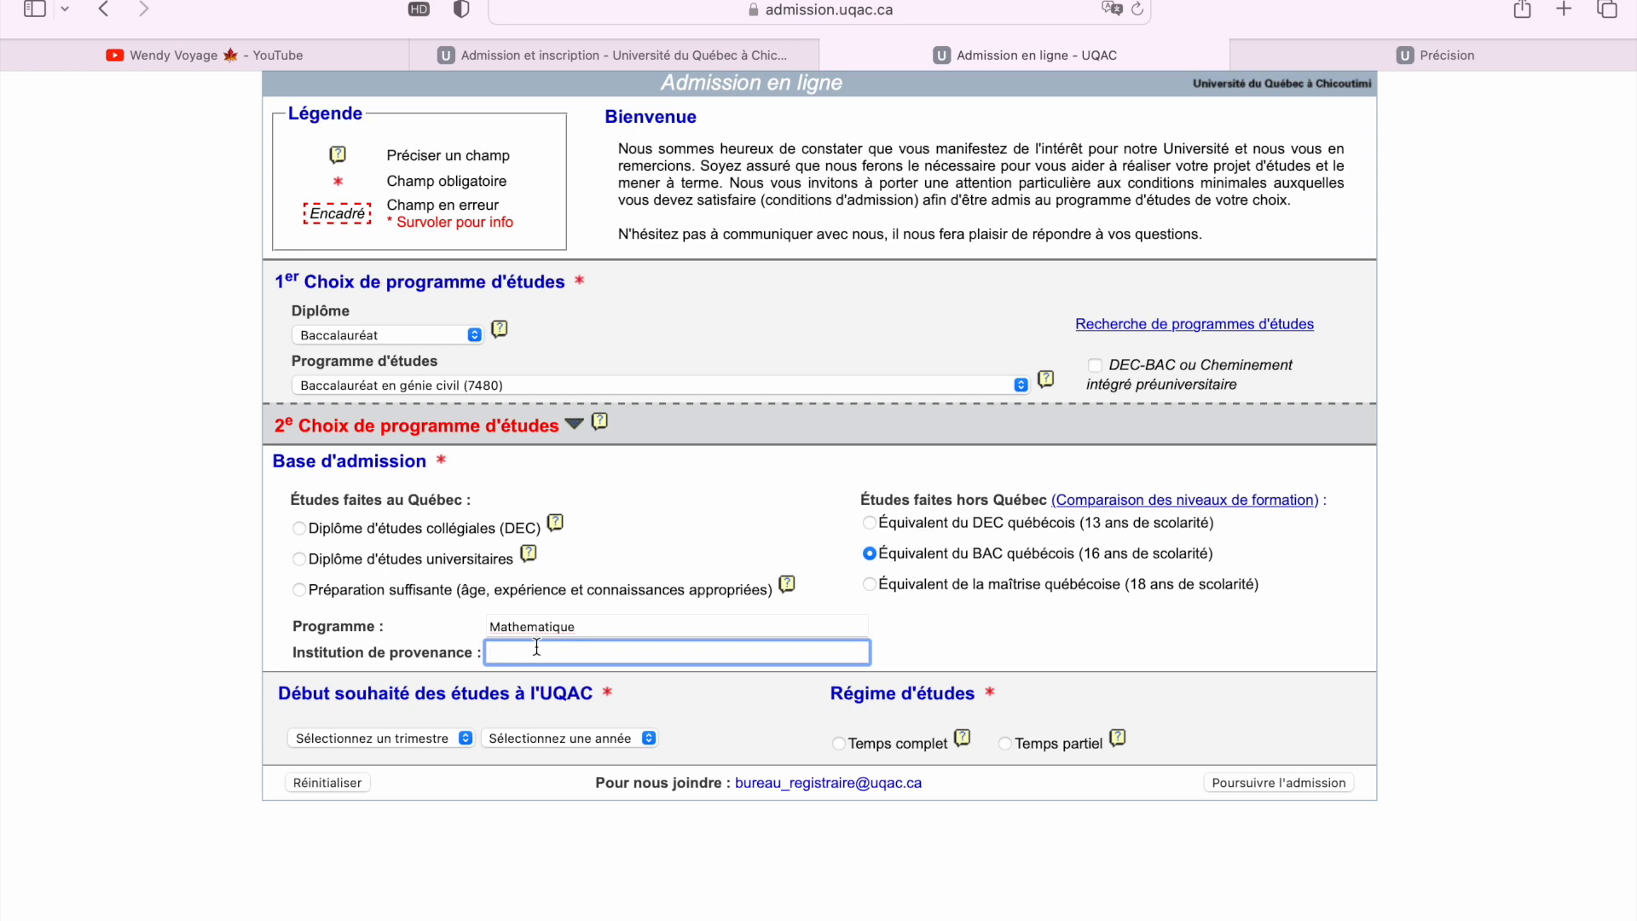
left_click(532, 628)
key("BackSpace")
type("è")
key("BackSpace")
type("é")
Enter Université de Douala as the institution of origin
left_click(631, 656)
type("Unive")
type("rsité de Doual")
Set the start to Automne 2024 with Temps complet, then submit via Poursuivre l'admission
left_click(375, 740)
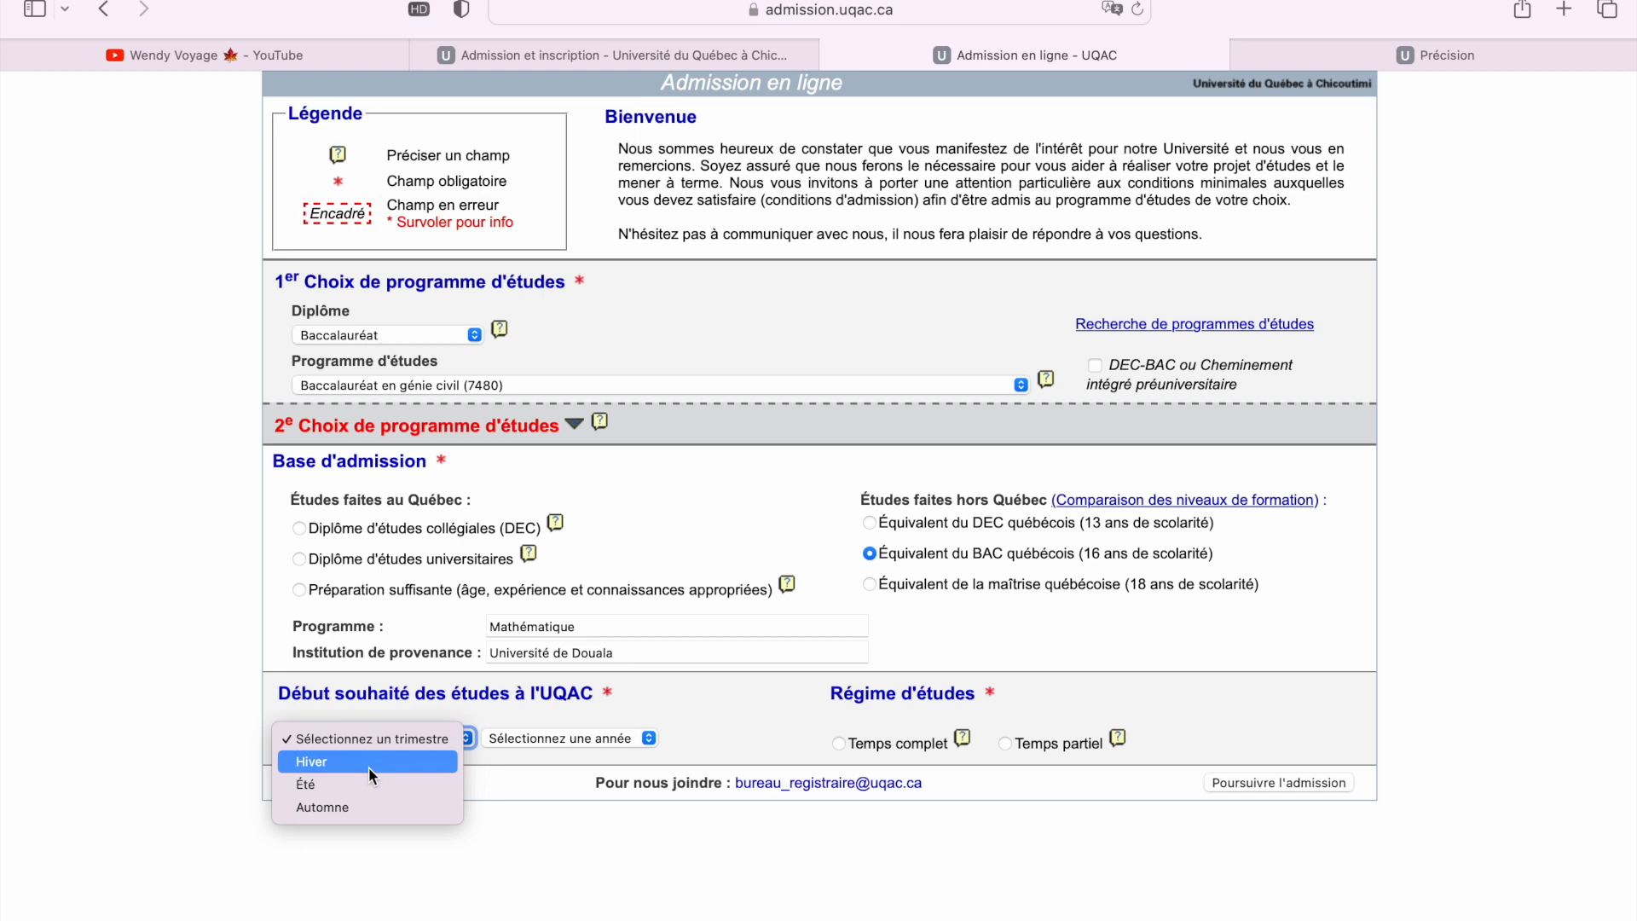
left_click(367, 805)
left_click(566, 745)
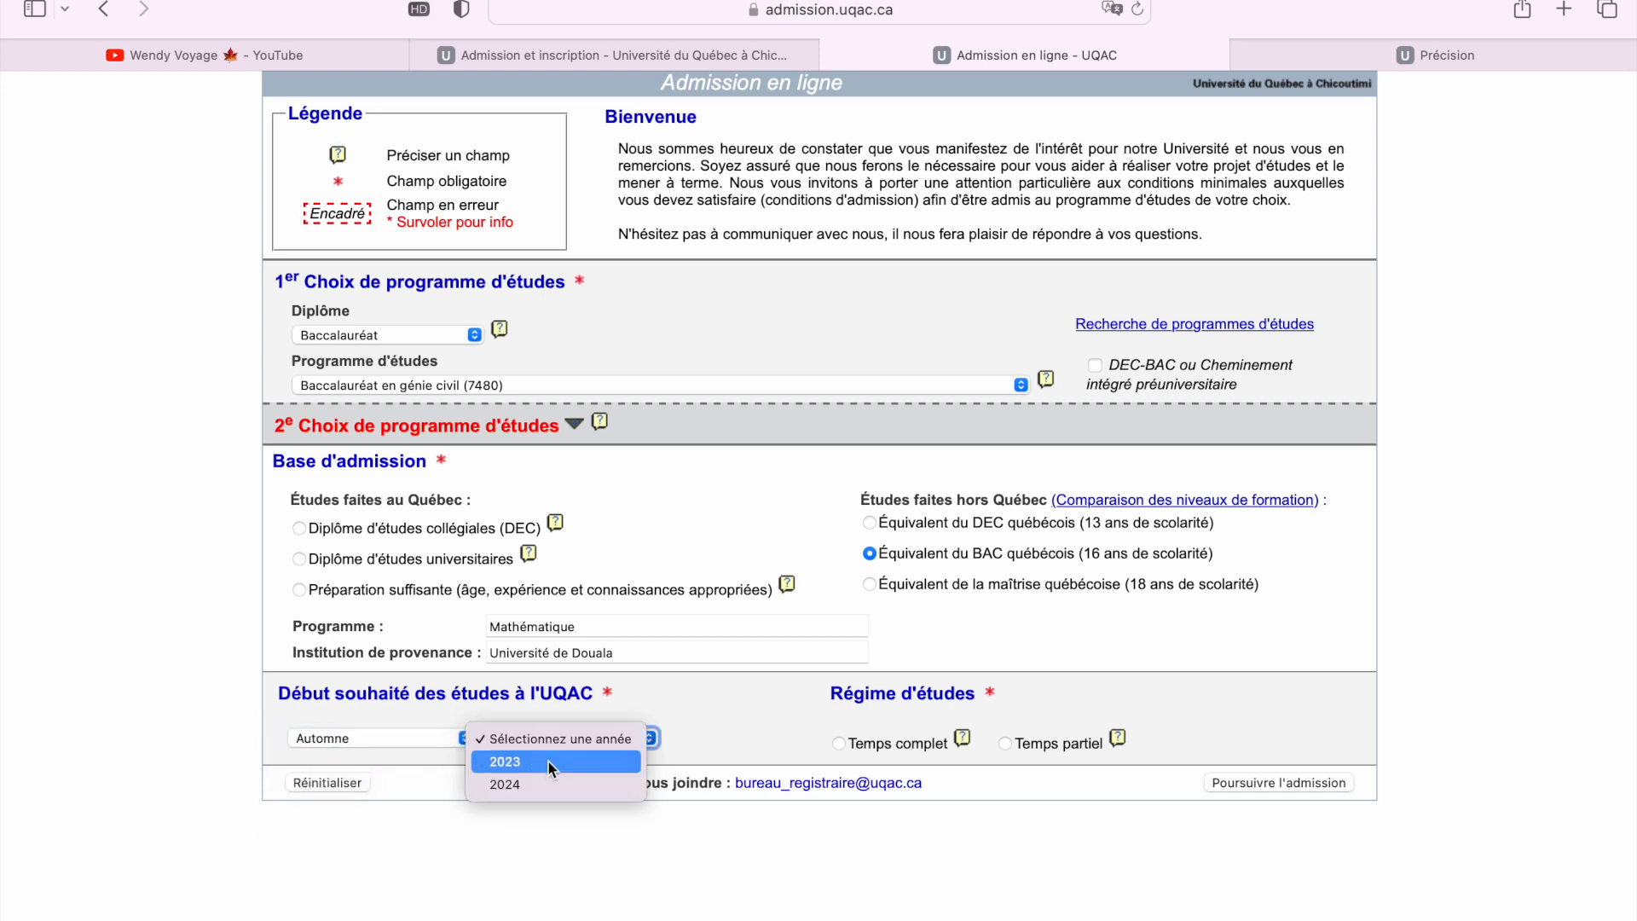
left_click(537, 781)
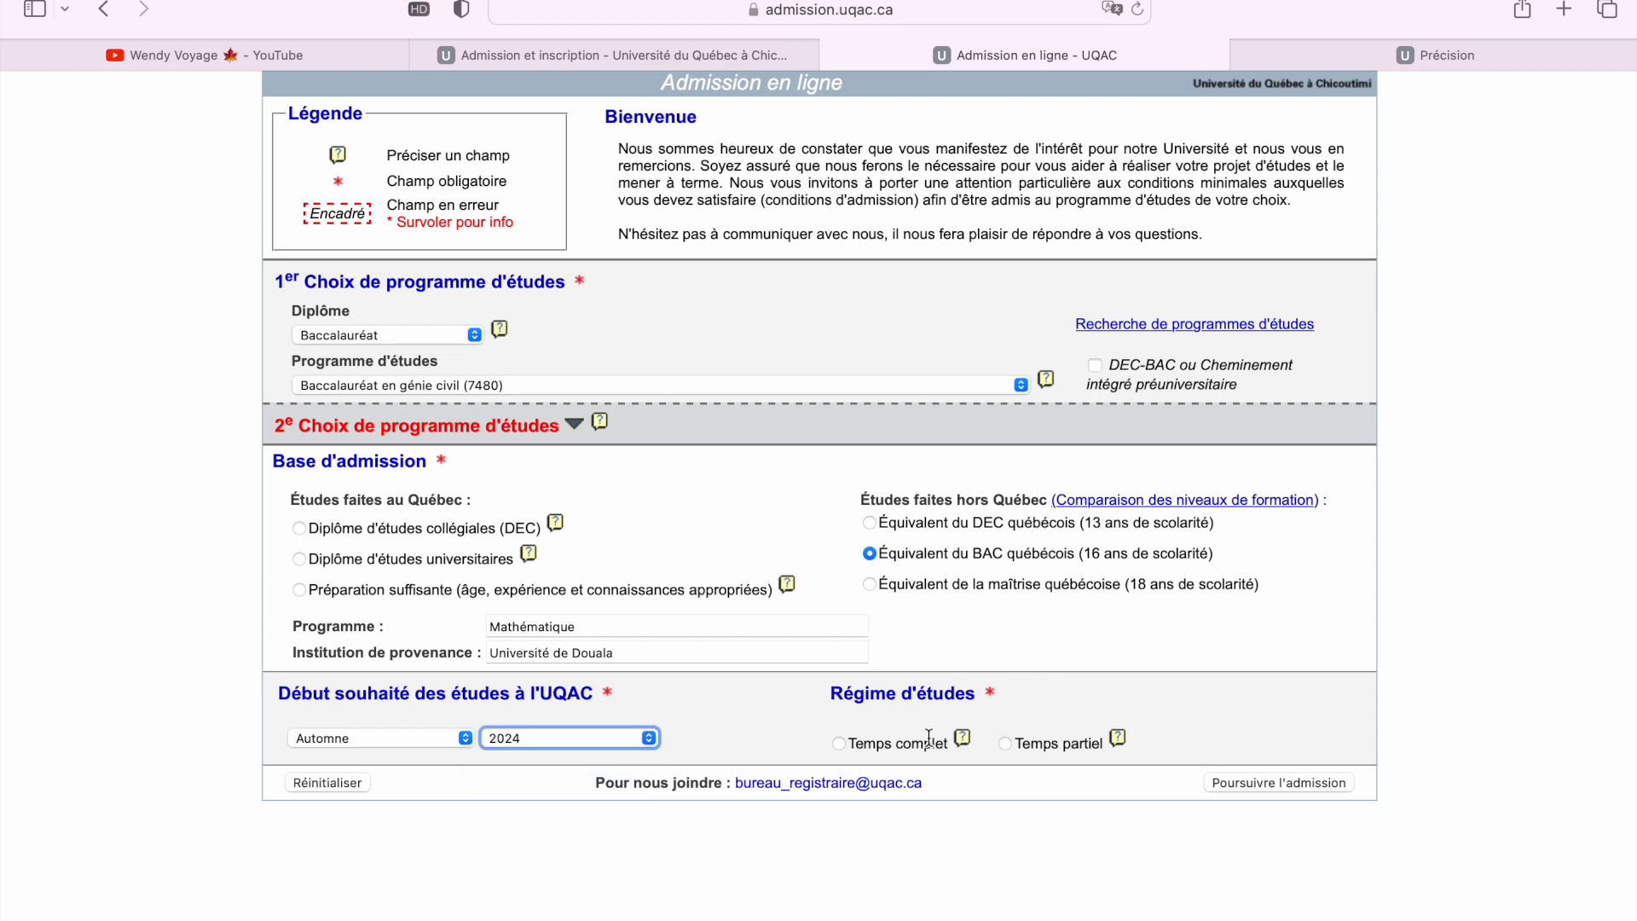
left_click(841, 744)
left_click(1230, 784)
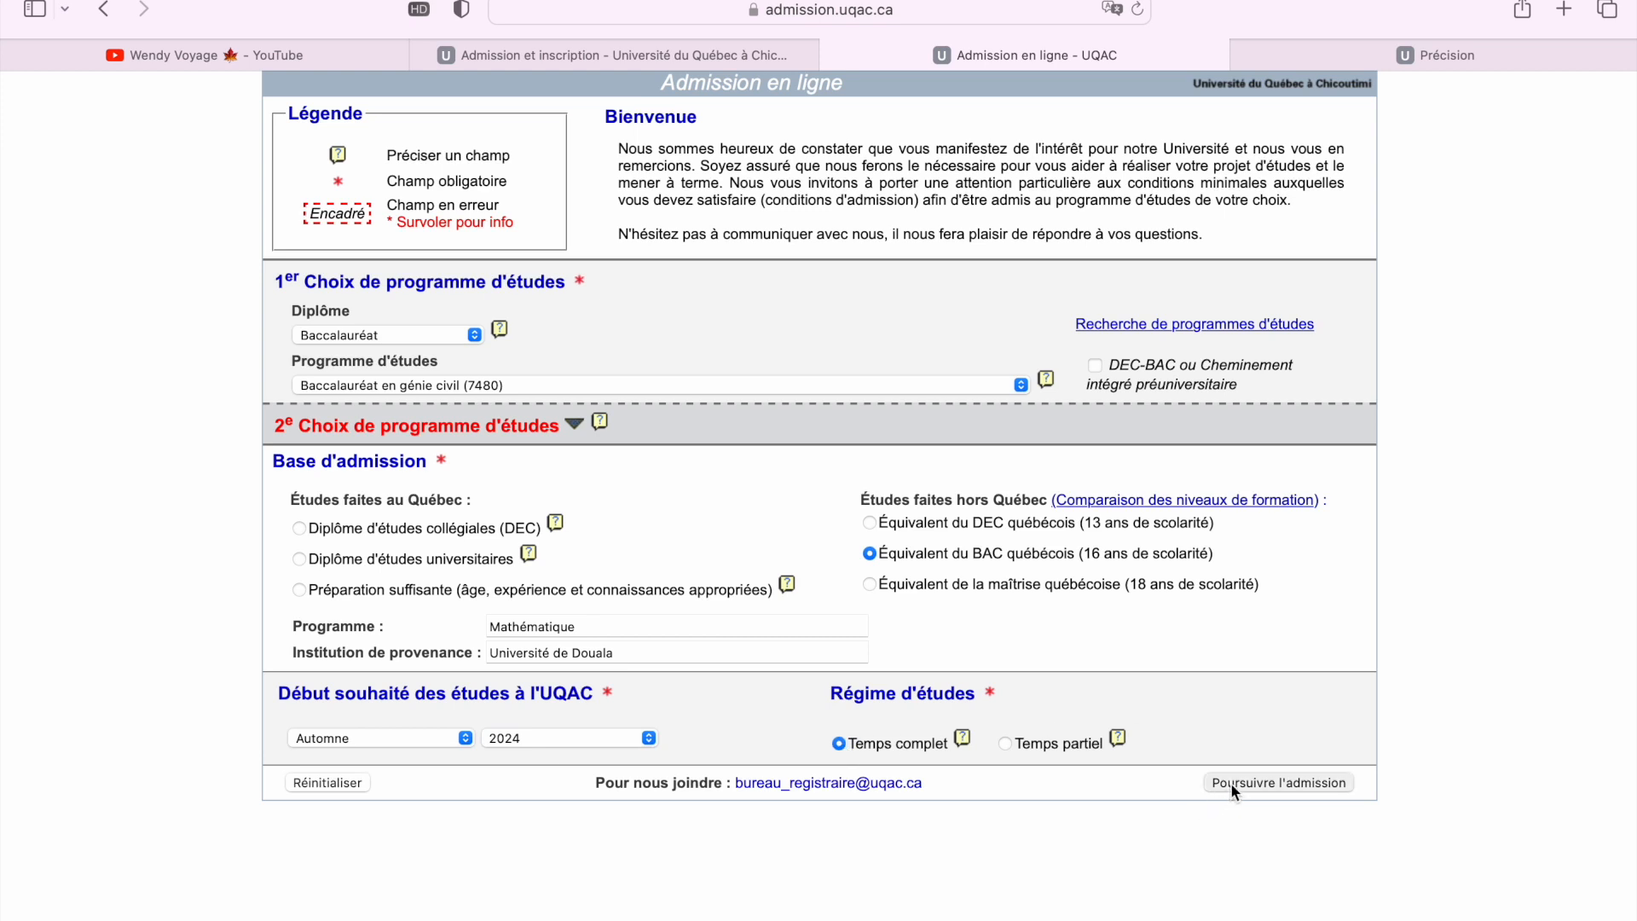
Keep Automne, change the start year to 2023, and resubmit with Poursuivre l'admission
mouse_move(457, 747)
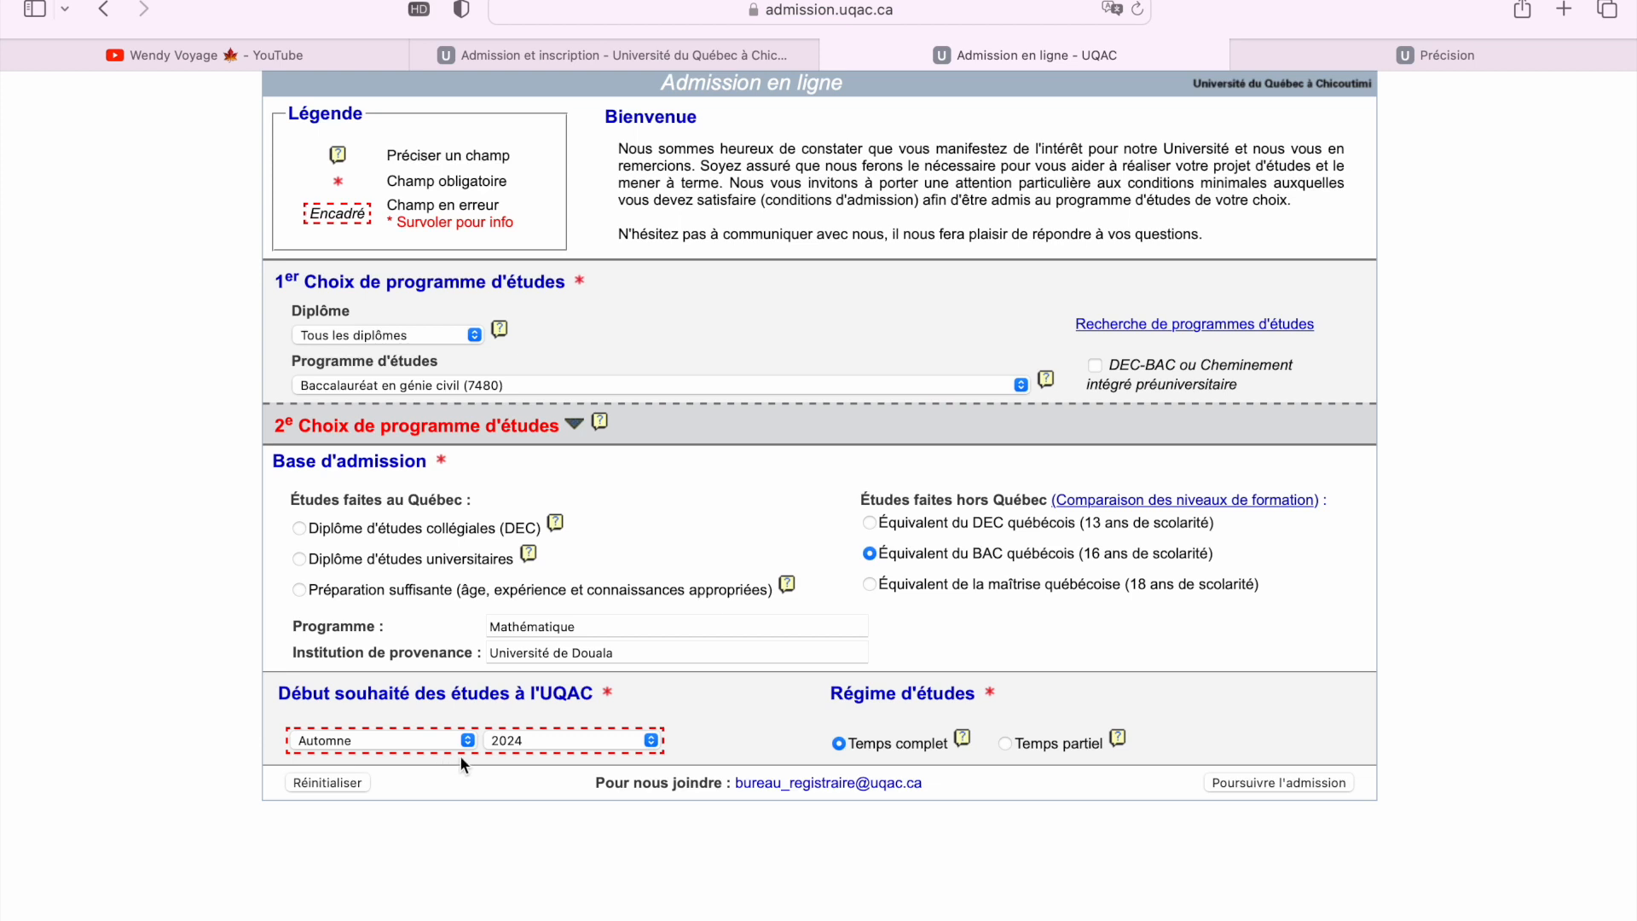
mouse_move(652, 747)
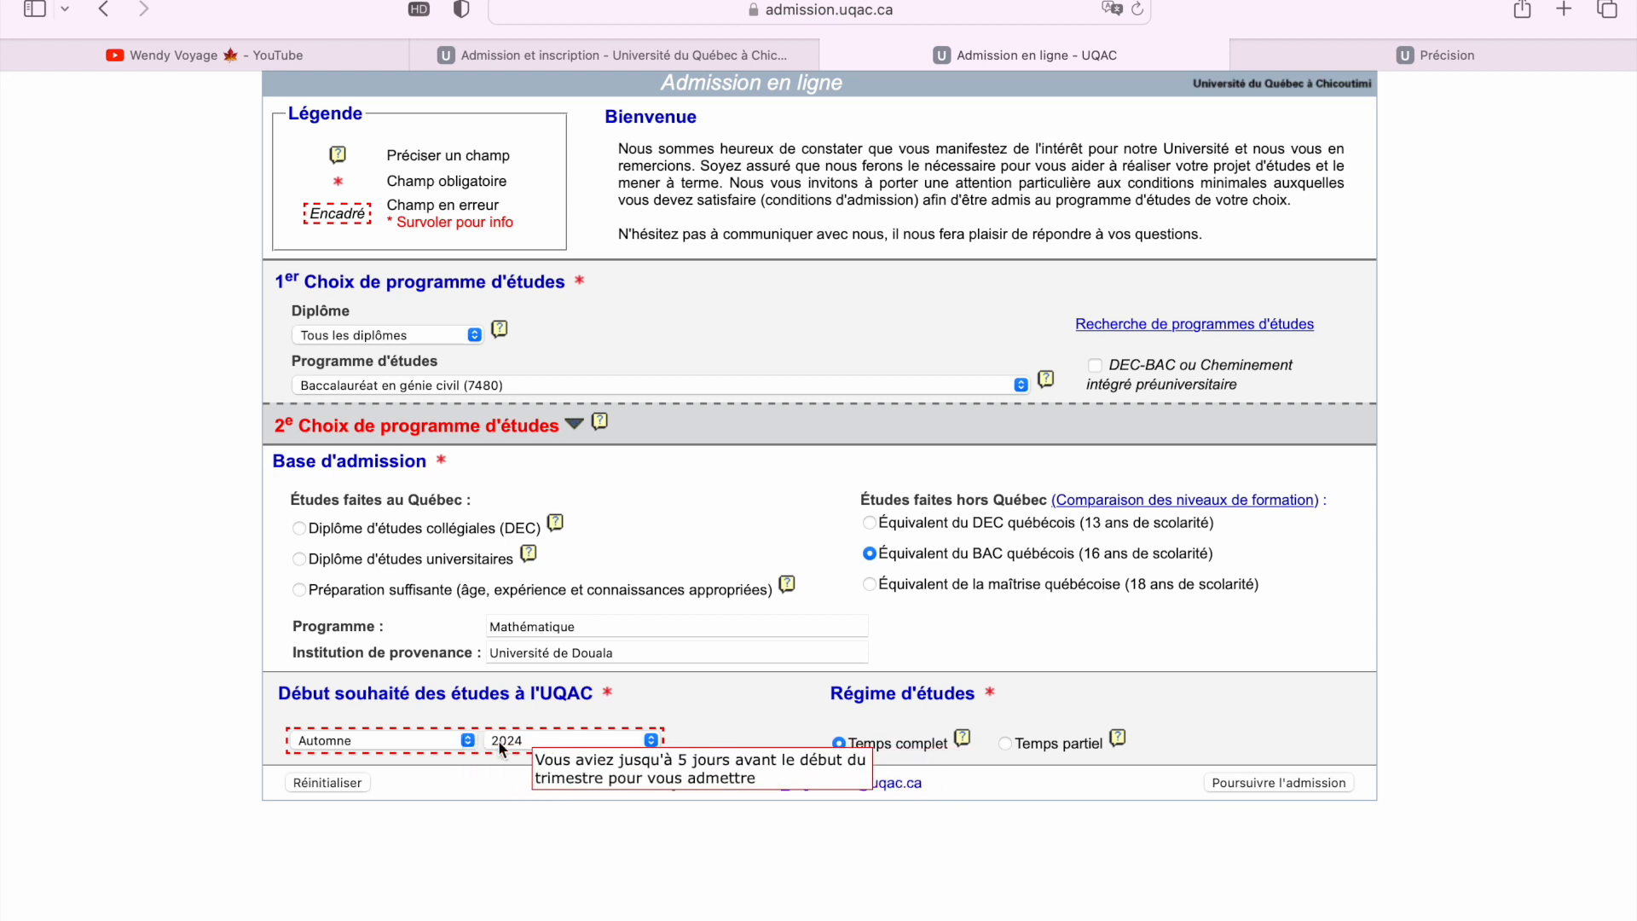
left_click(651, 739)
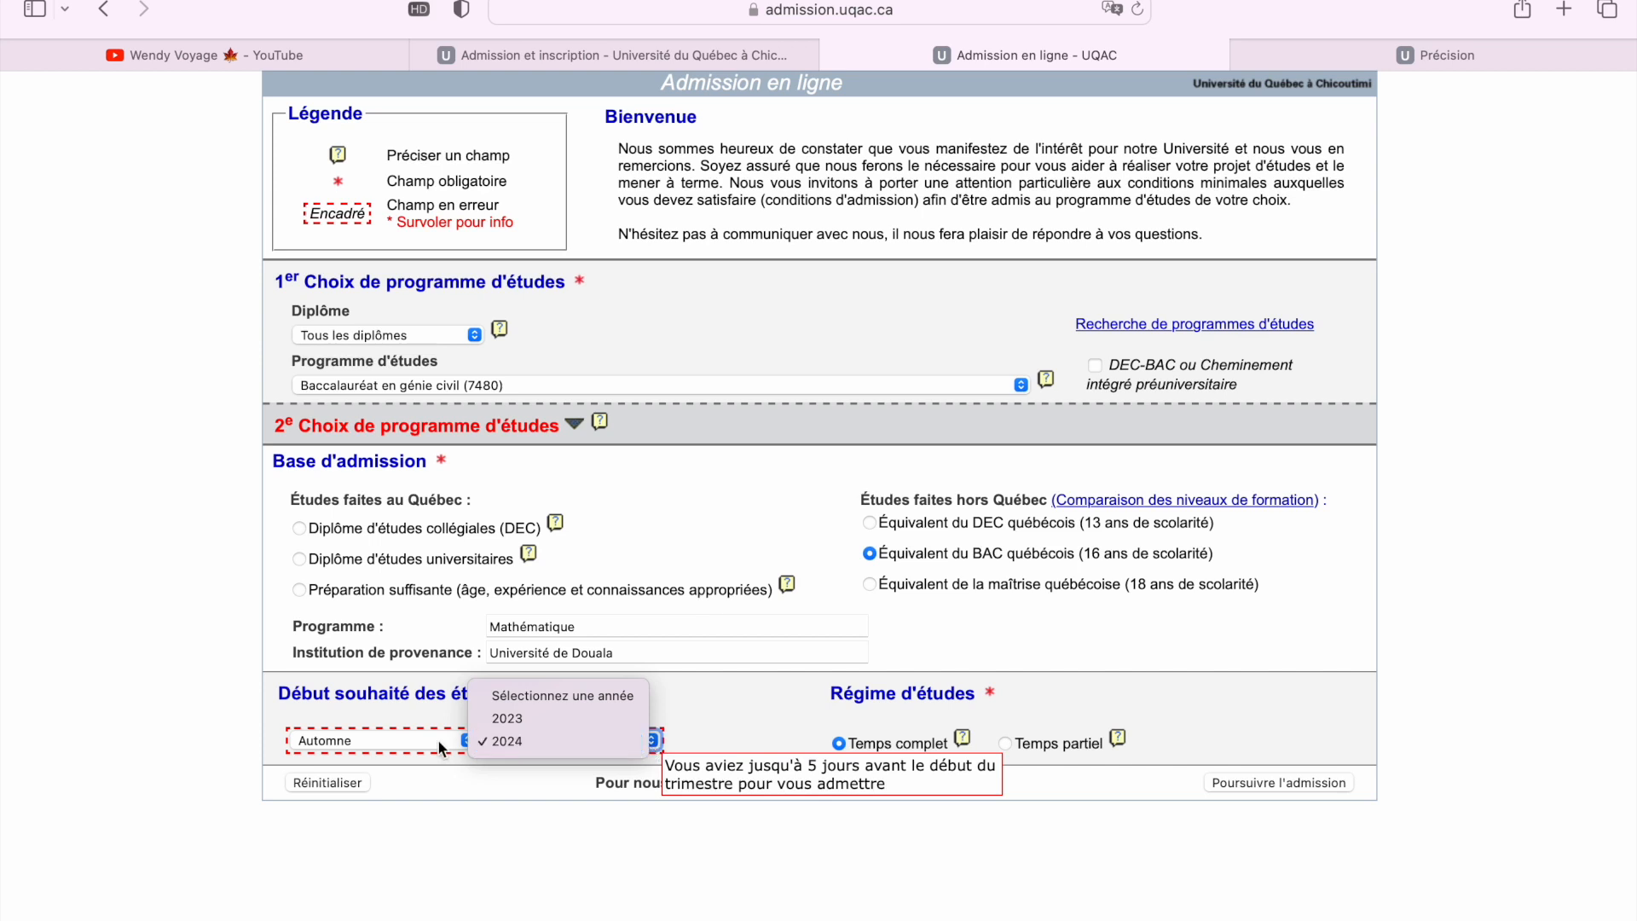
left_click(415, 747)
left_click(471, 741)
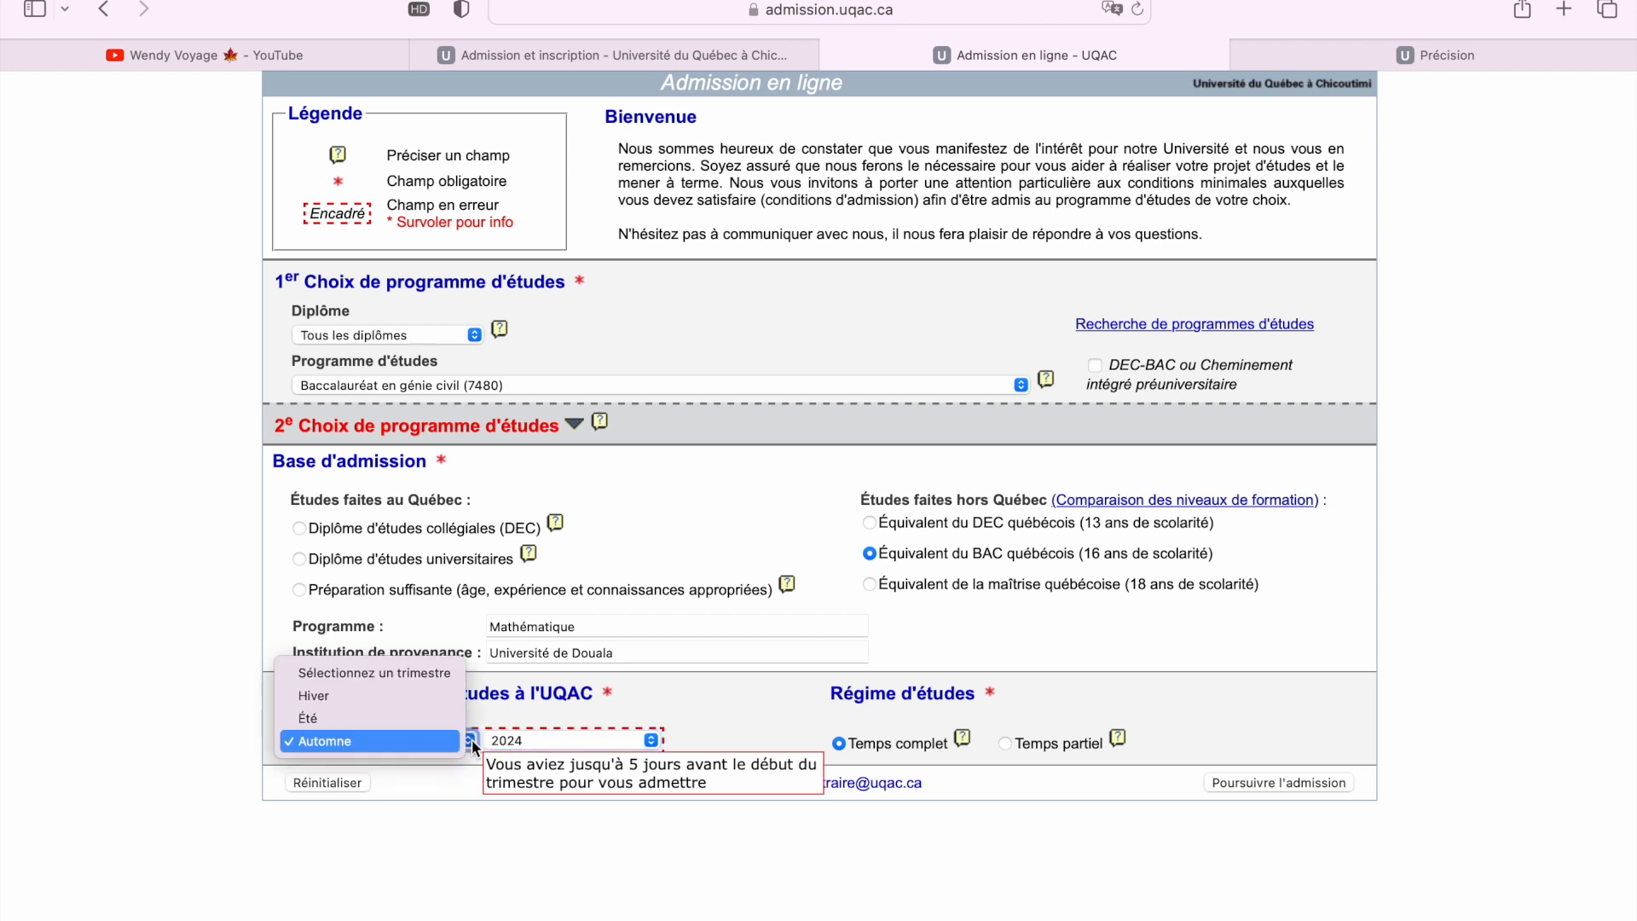
left_click(650, 740)
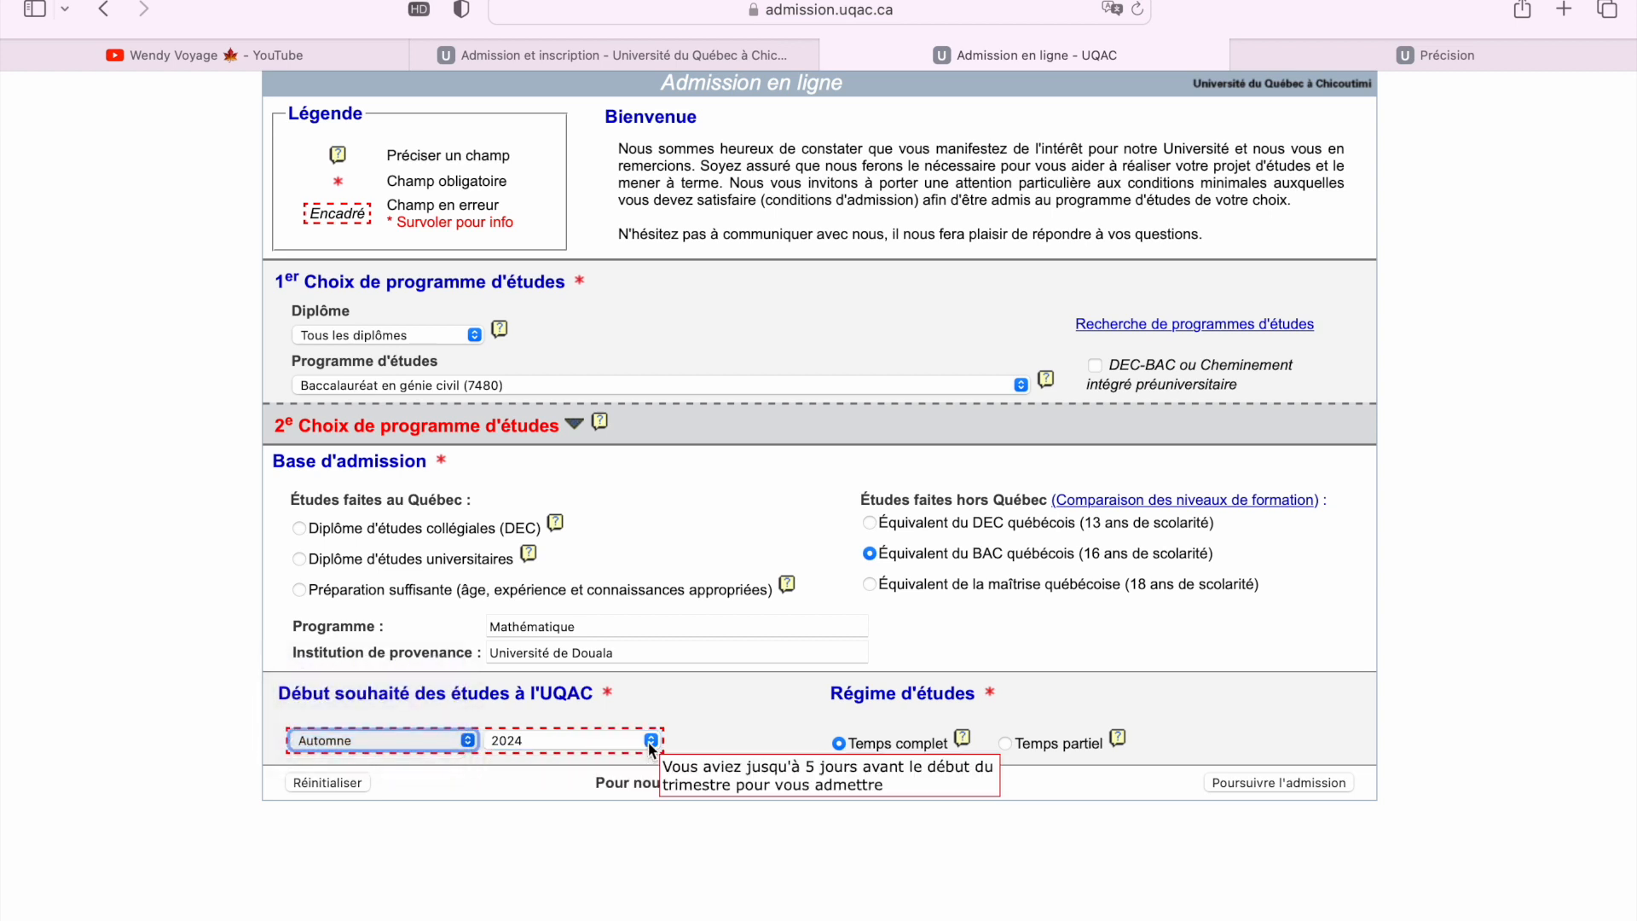
left_click(649, 740)
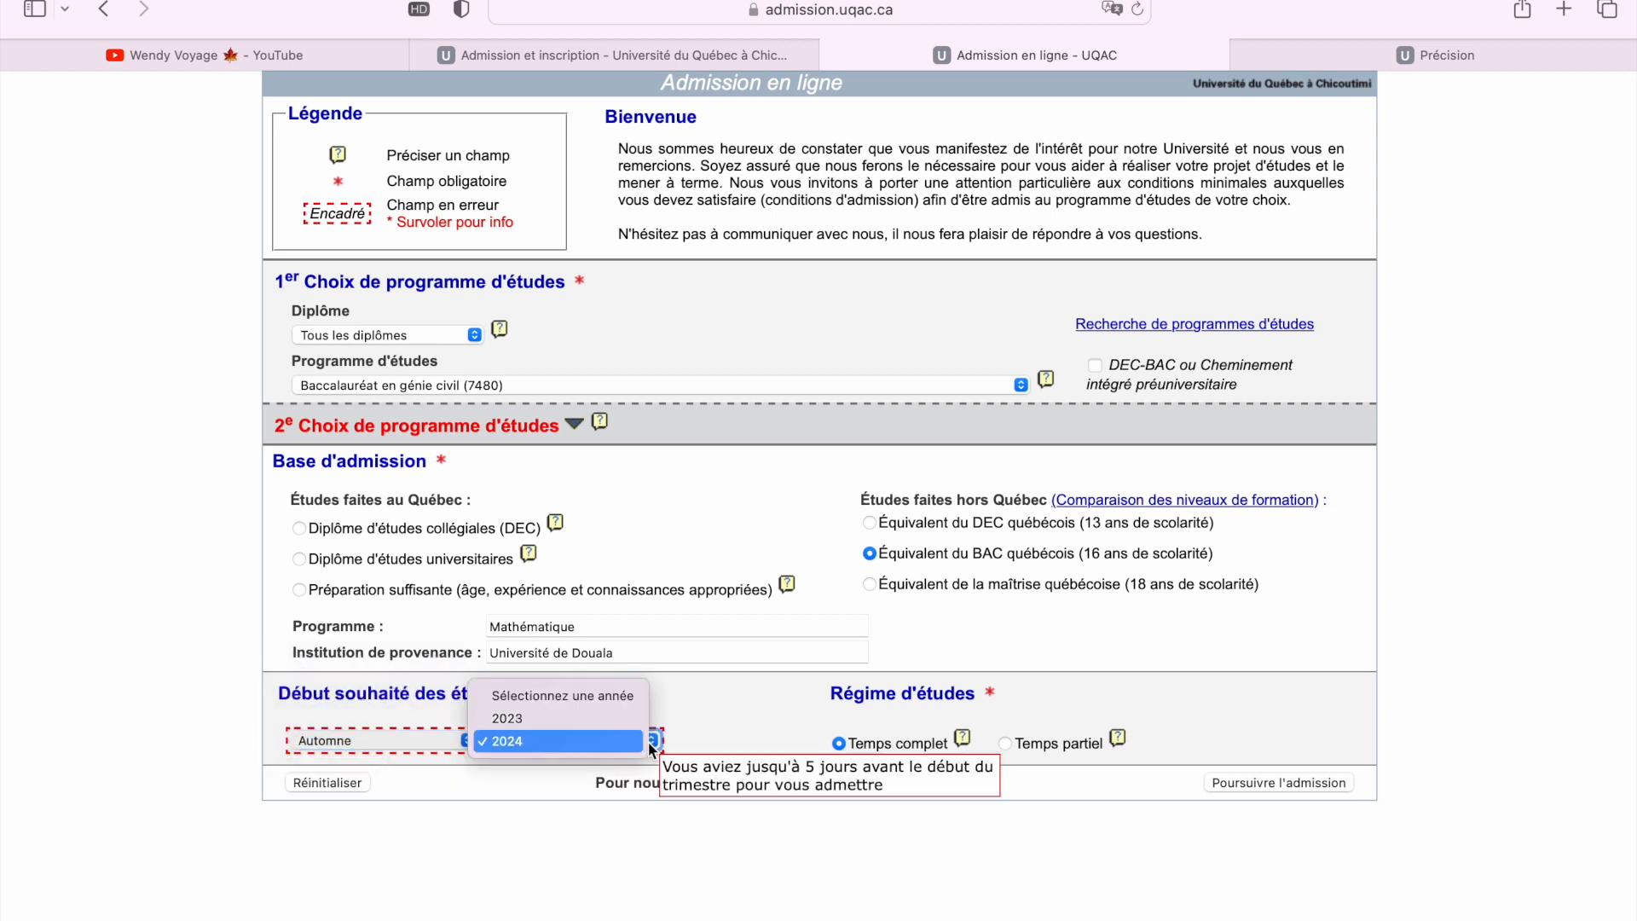
left_click(611, 719)
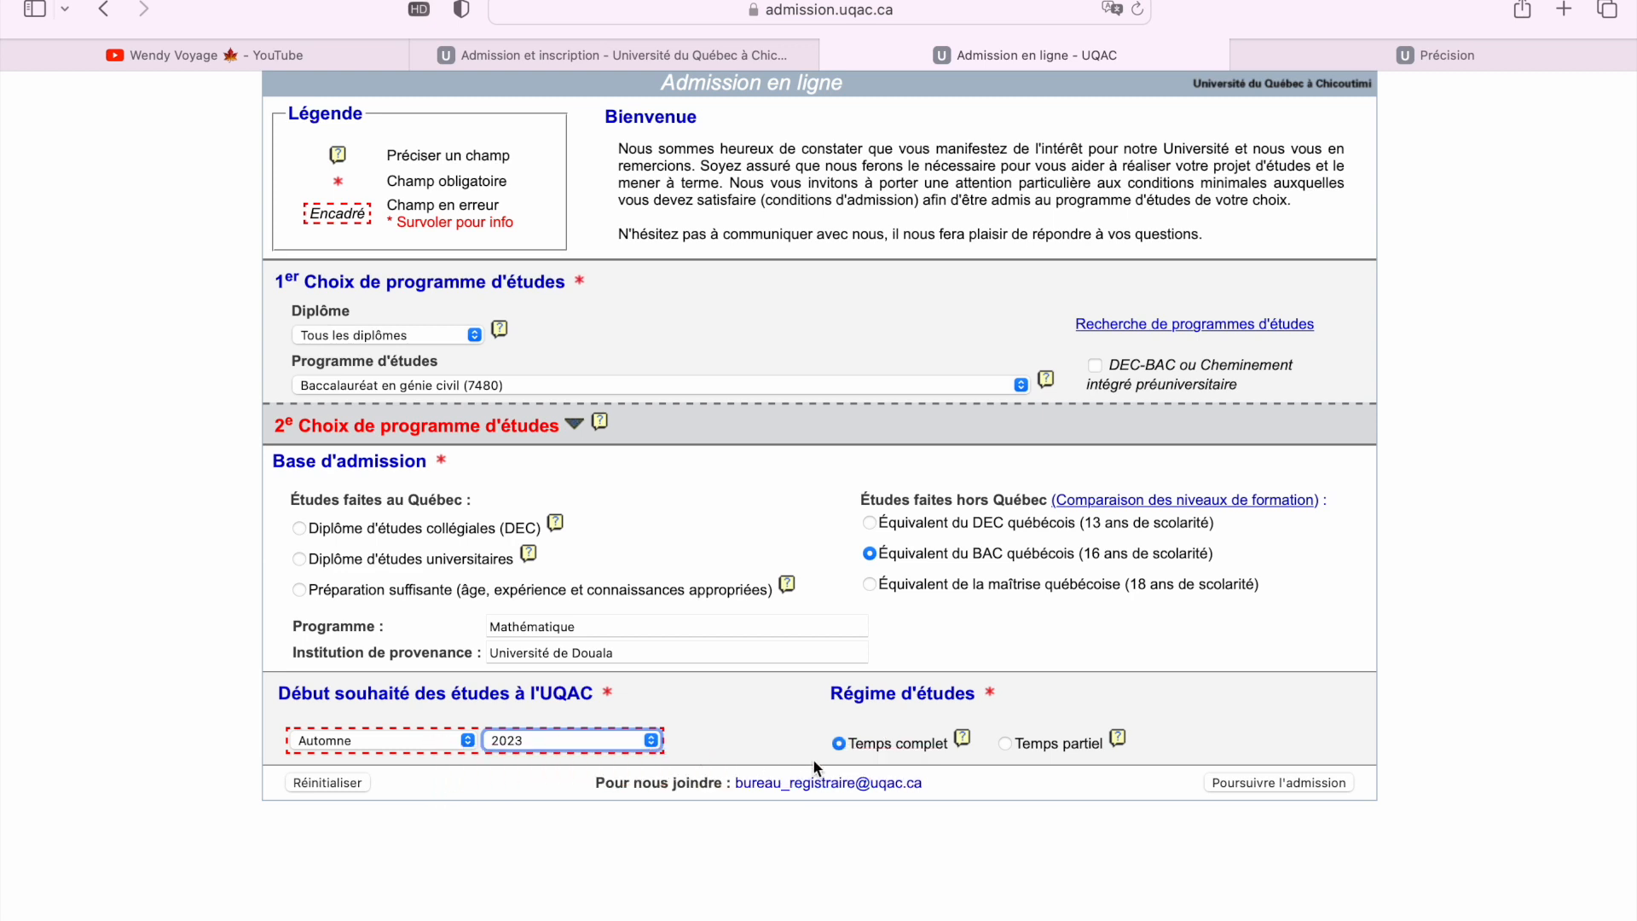
left_click(1244, 785)
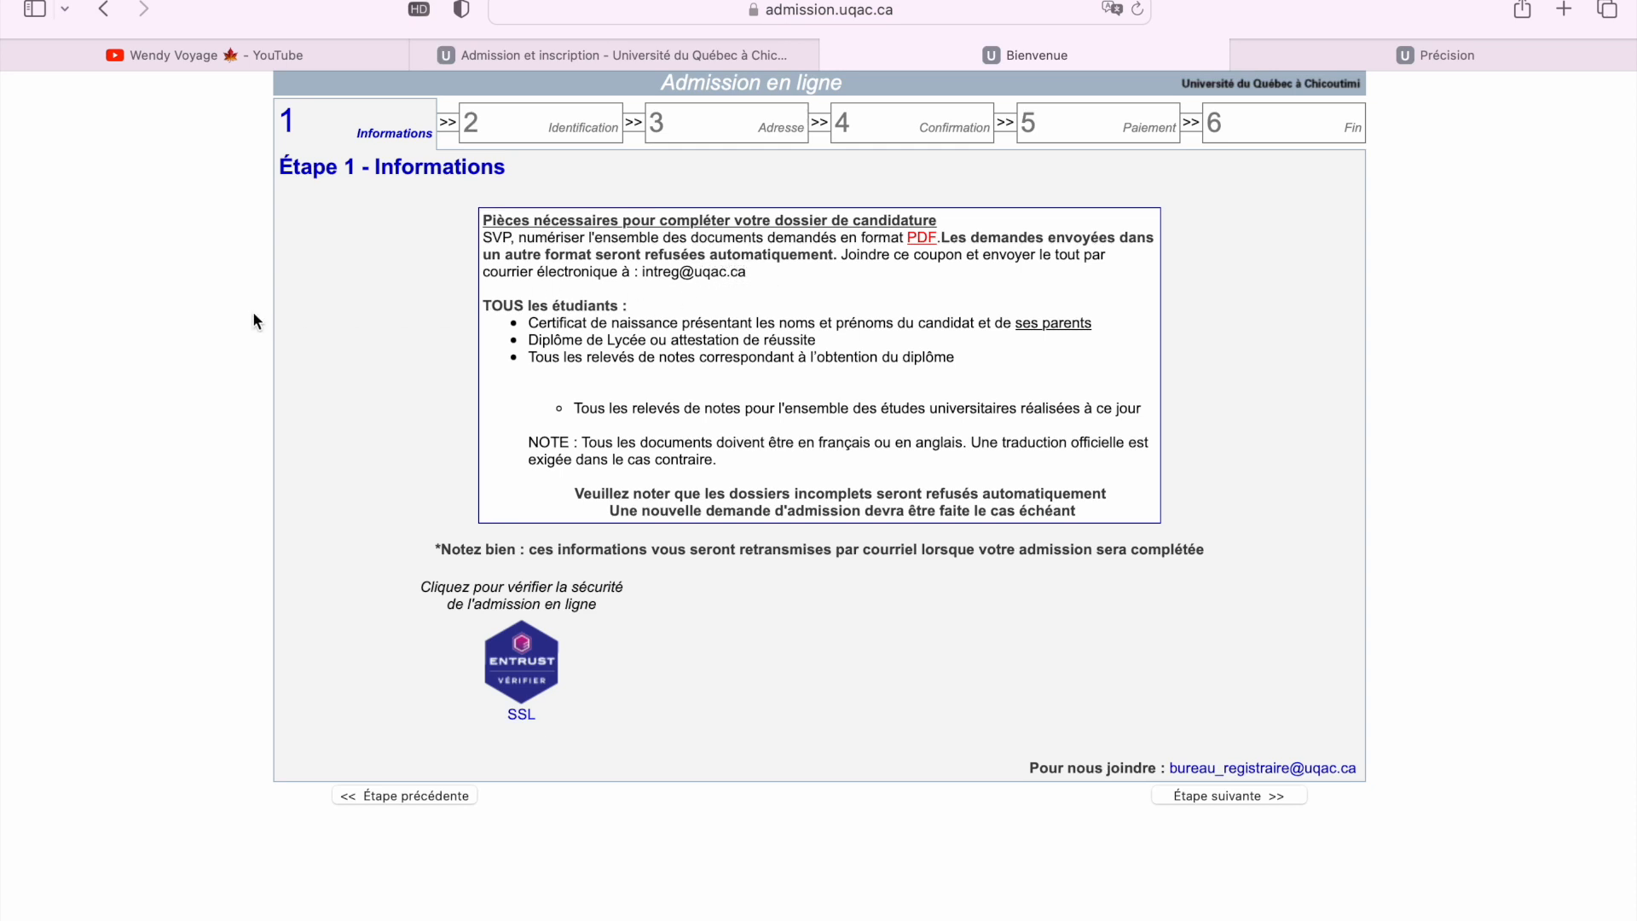
Highlight the PDF document instructions, then advance to Étape 2 - Identification
left_click_drag(757, 278, 480, 244)
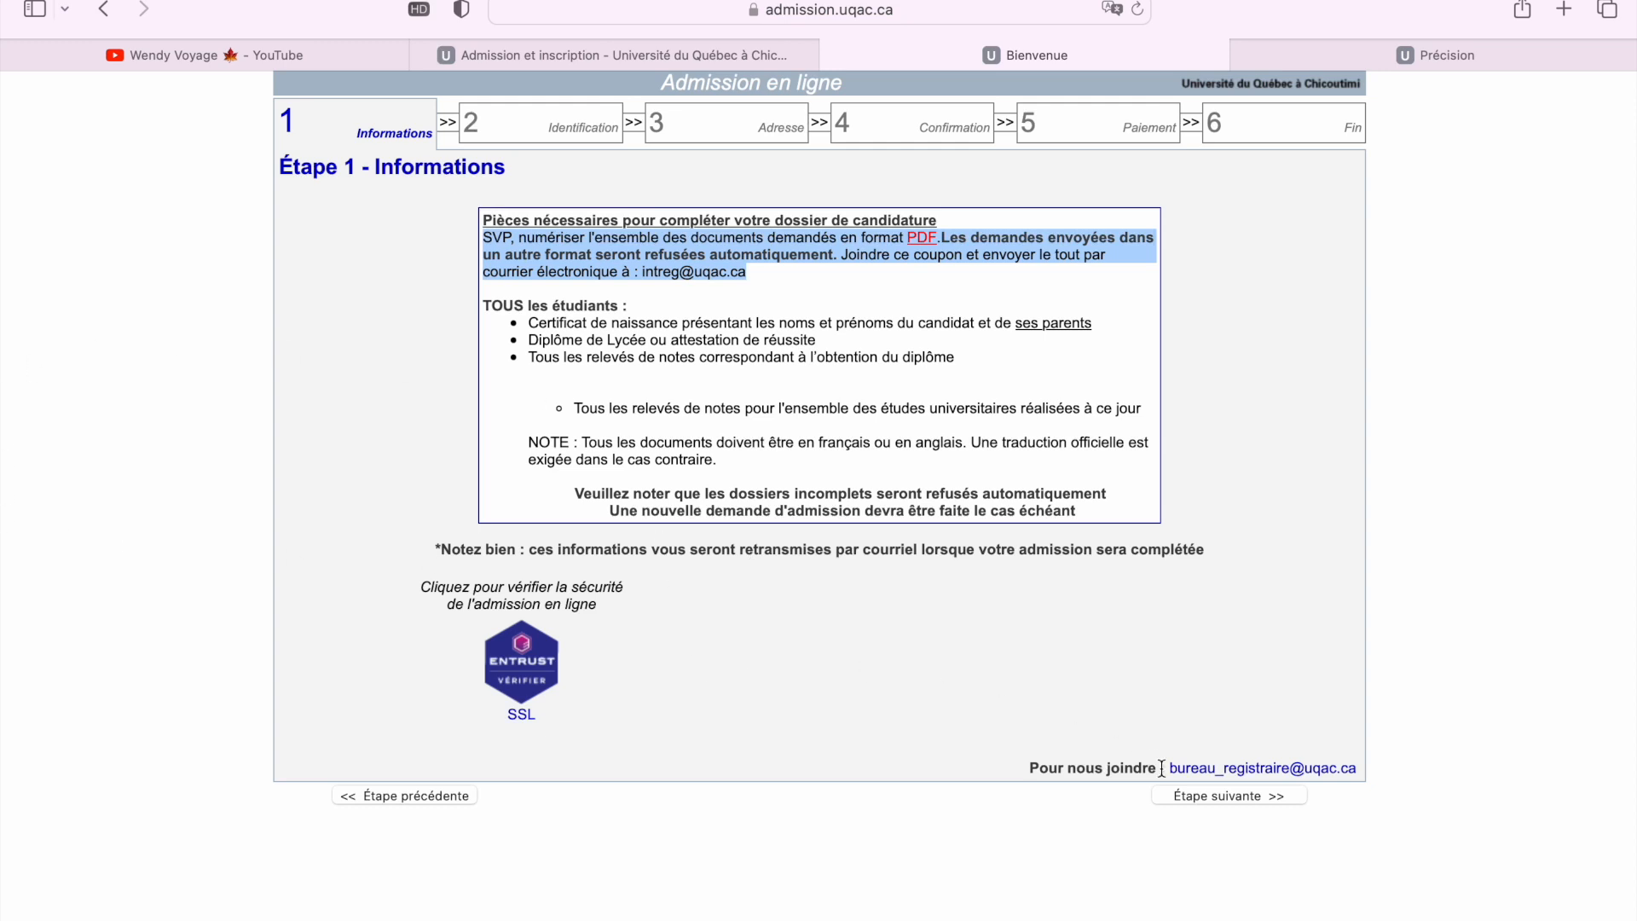
left_click(1223, 797)
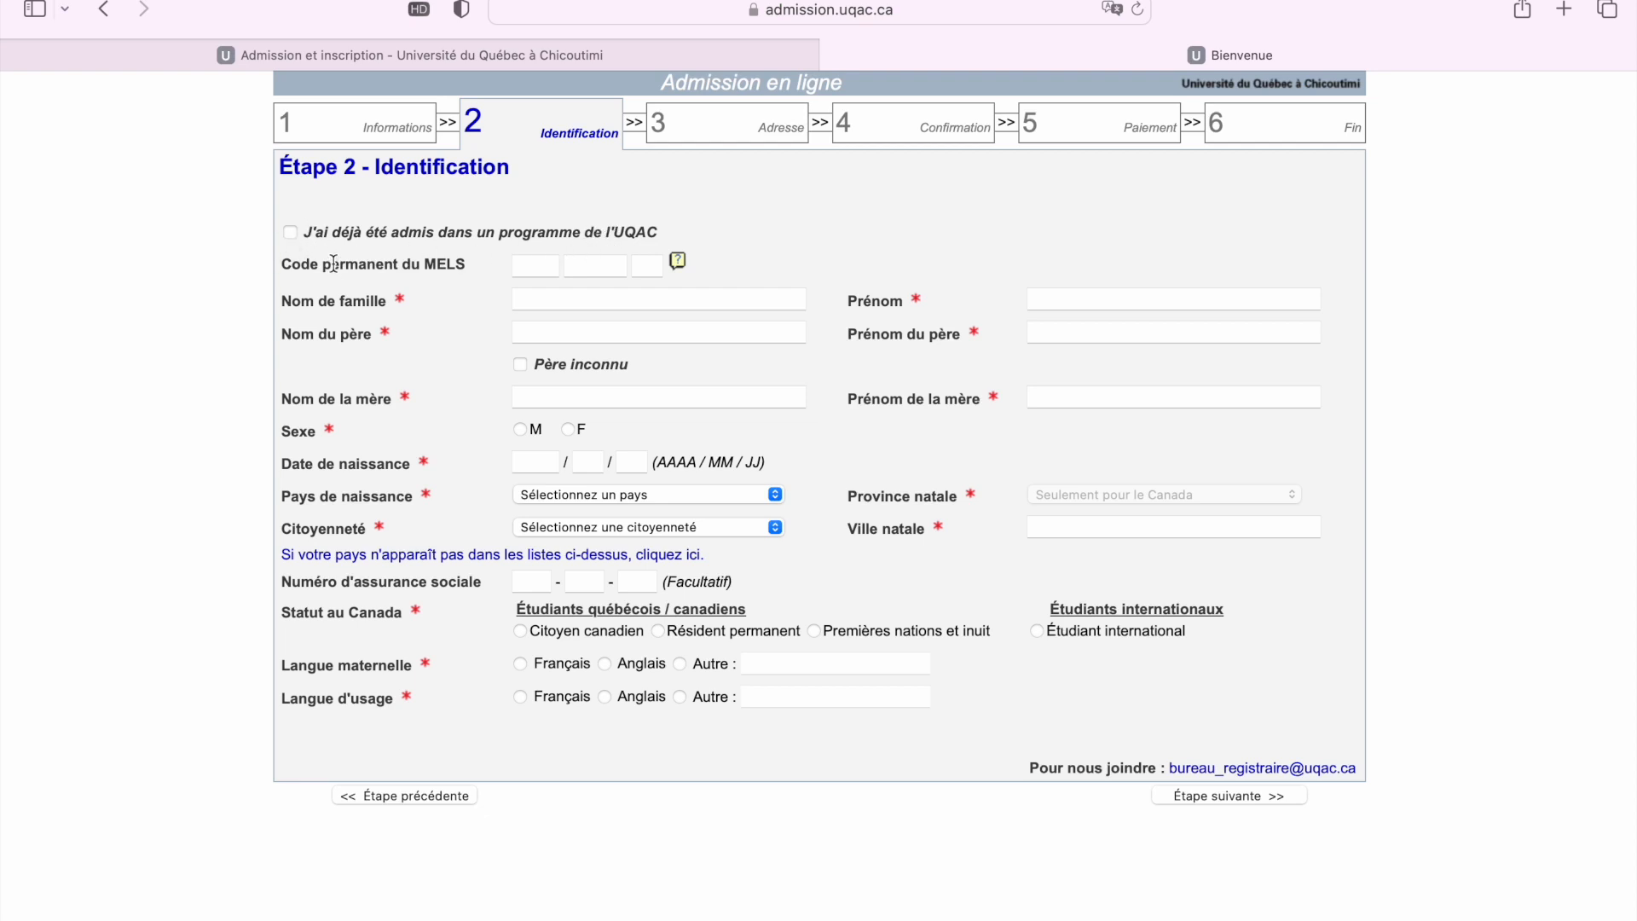
Enter the applicant's surname and first name, fixing a typo in the first name
left_click(527, 267)
left_click(544, 303)
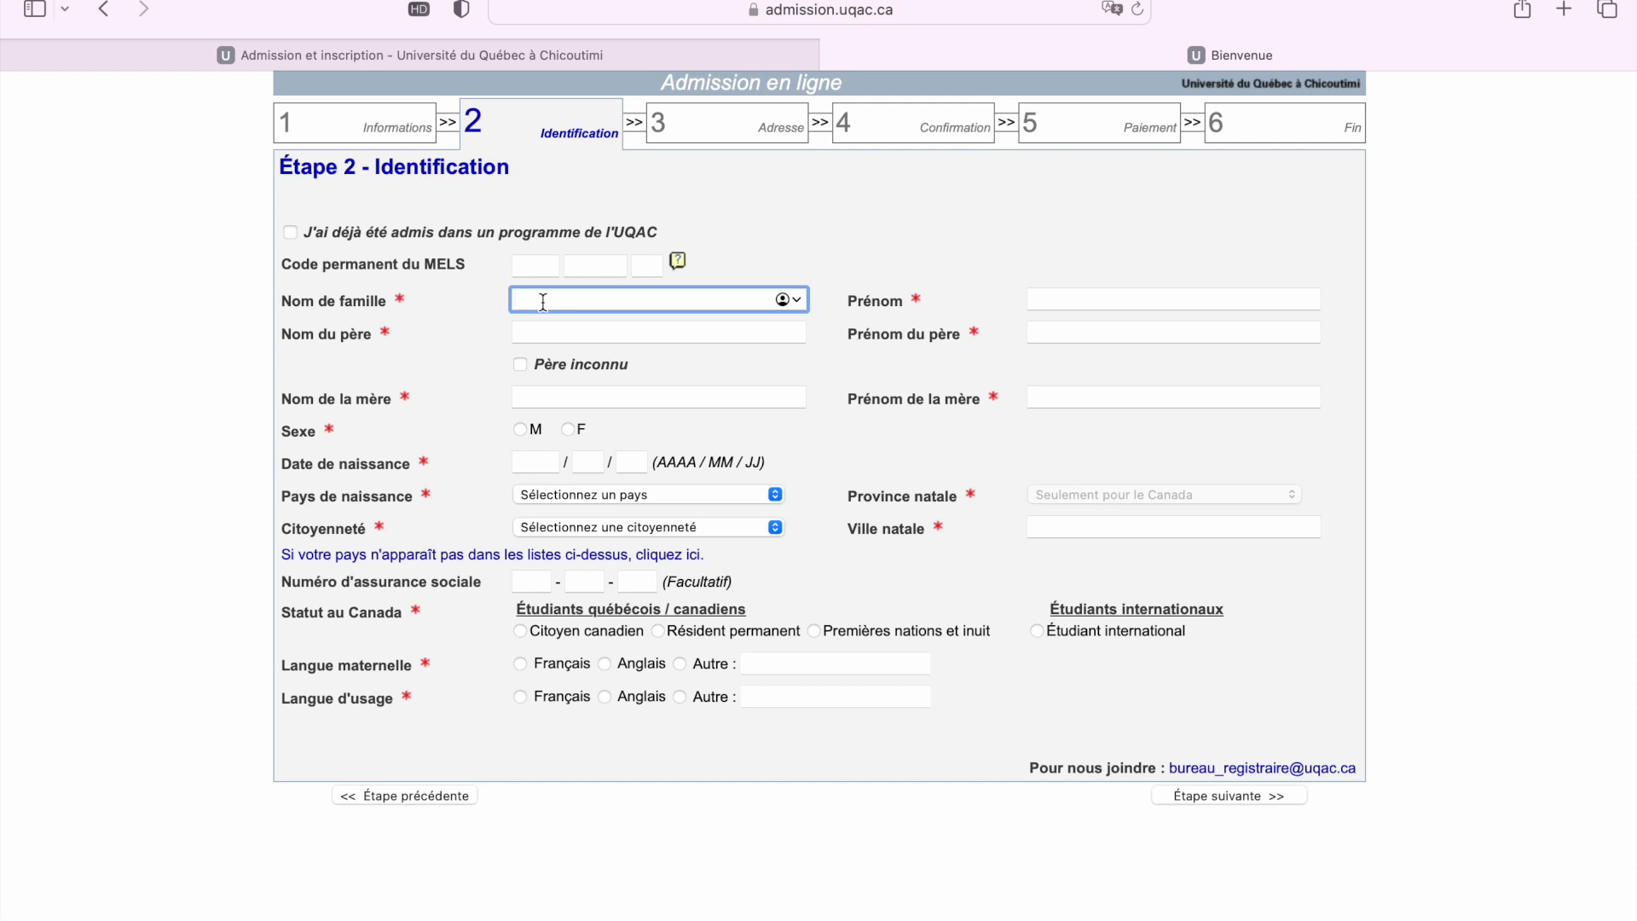
left_click(1053, 307)
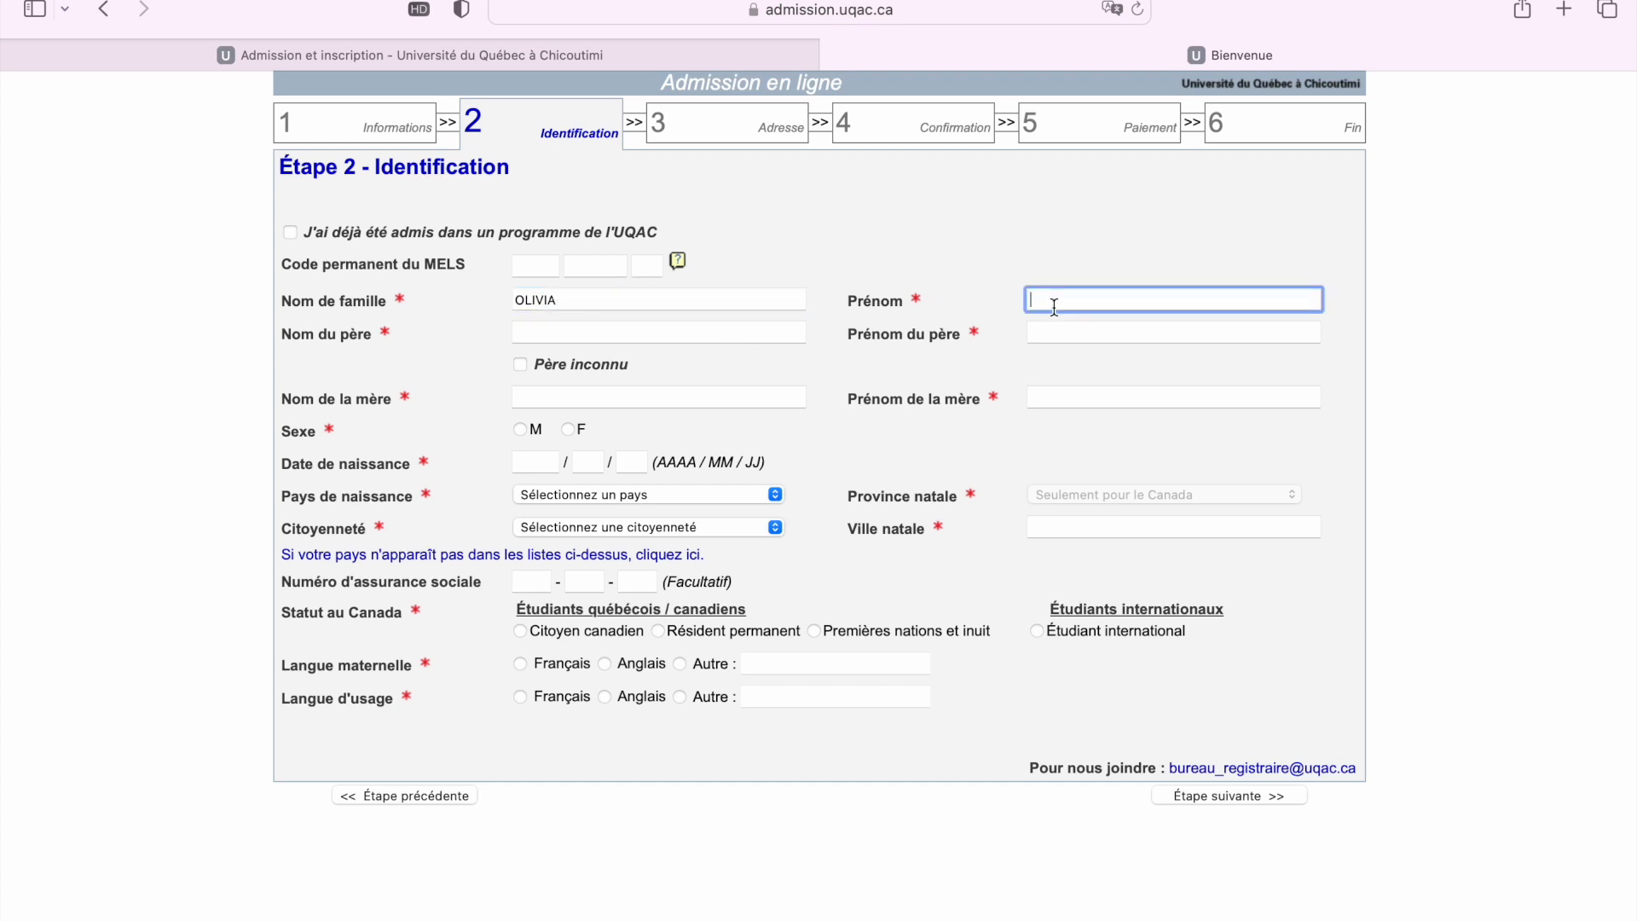
Enter the father's surname and first name, correcting the surname's ending
left_click(653, 332)
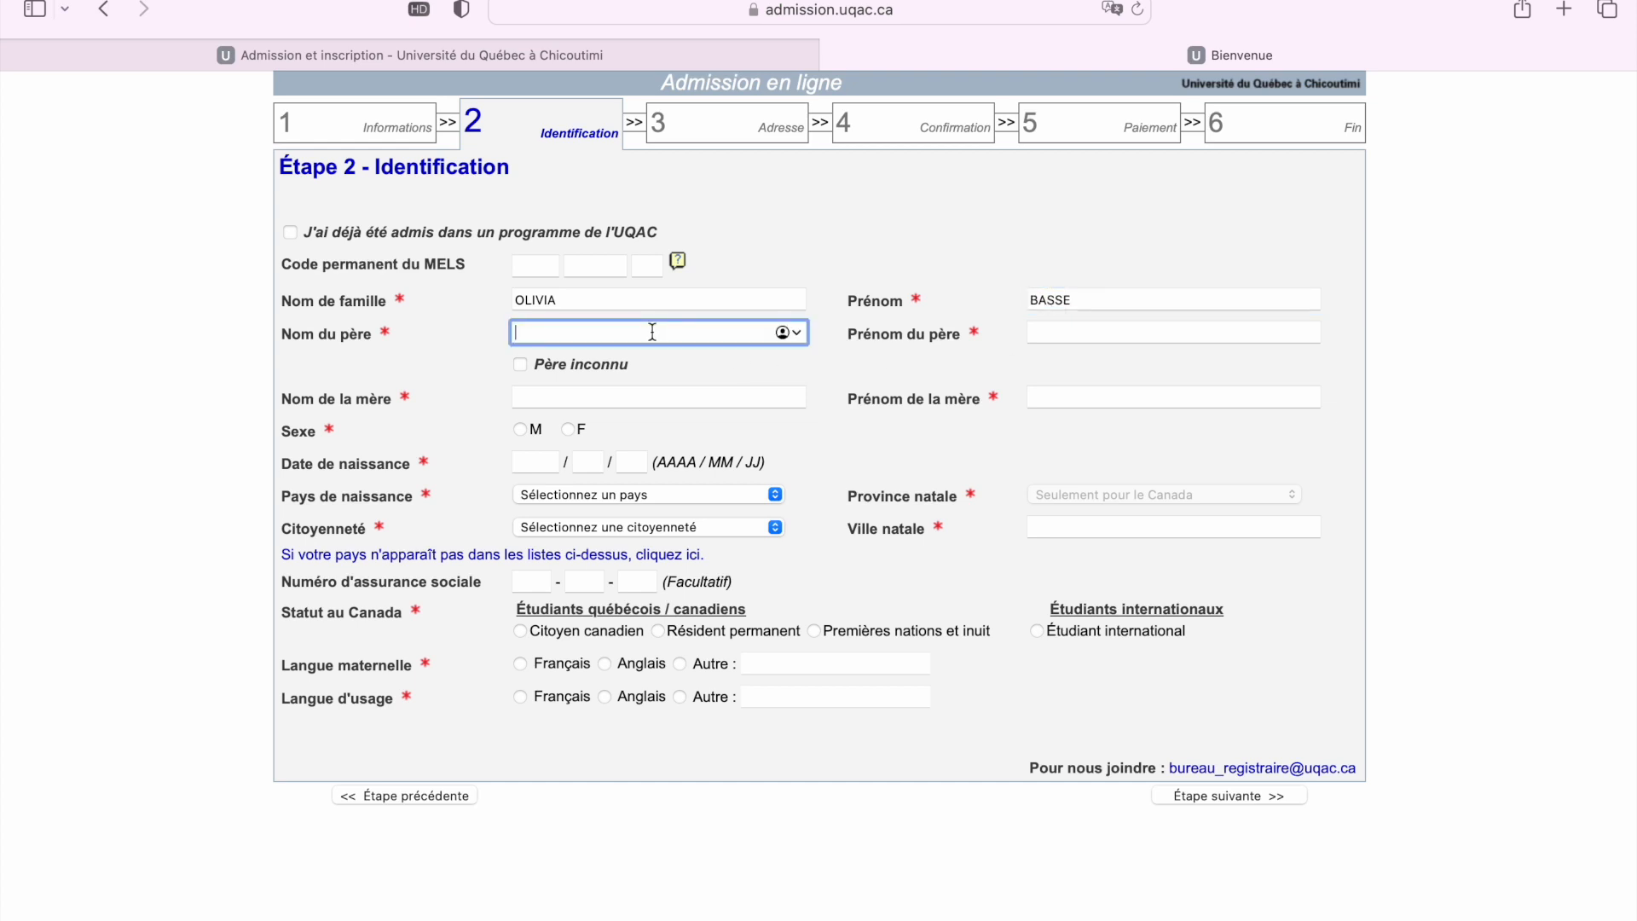
left_click(1046, 333)
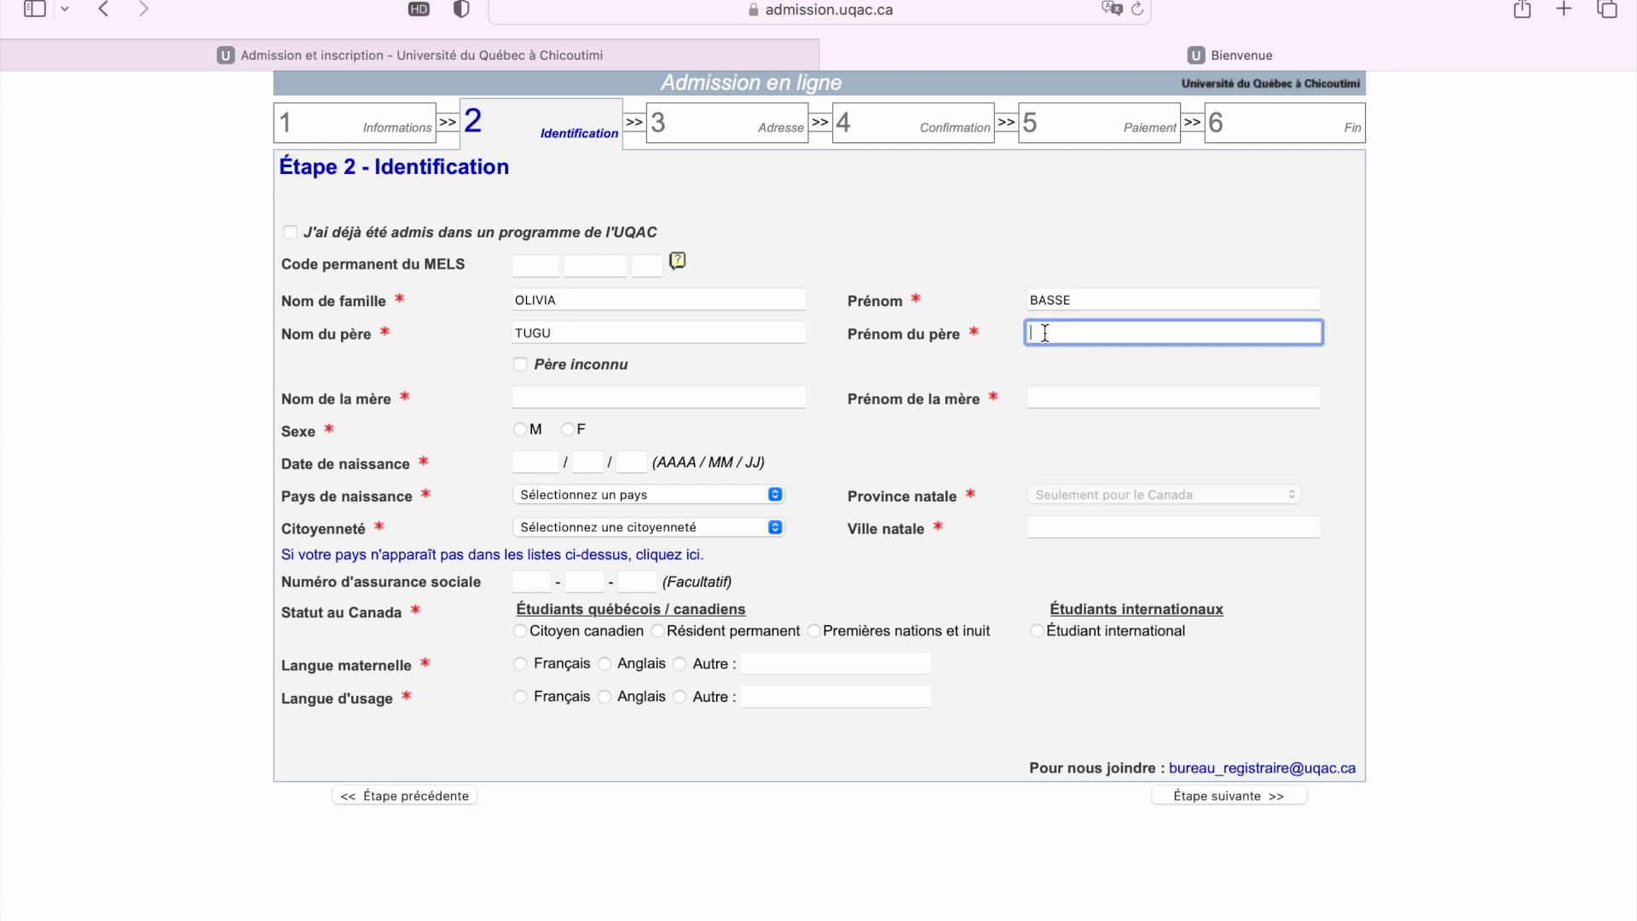
Enter the mother's surname and first name and set sex to F
left_click(536, 399)
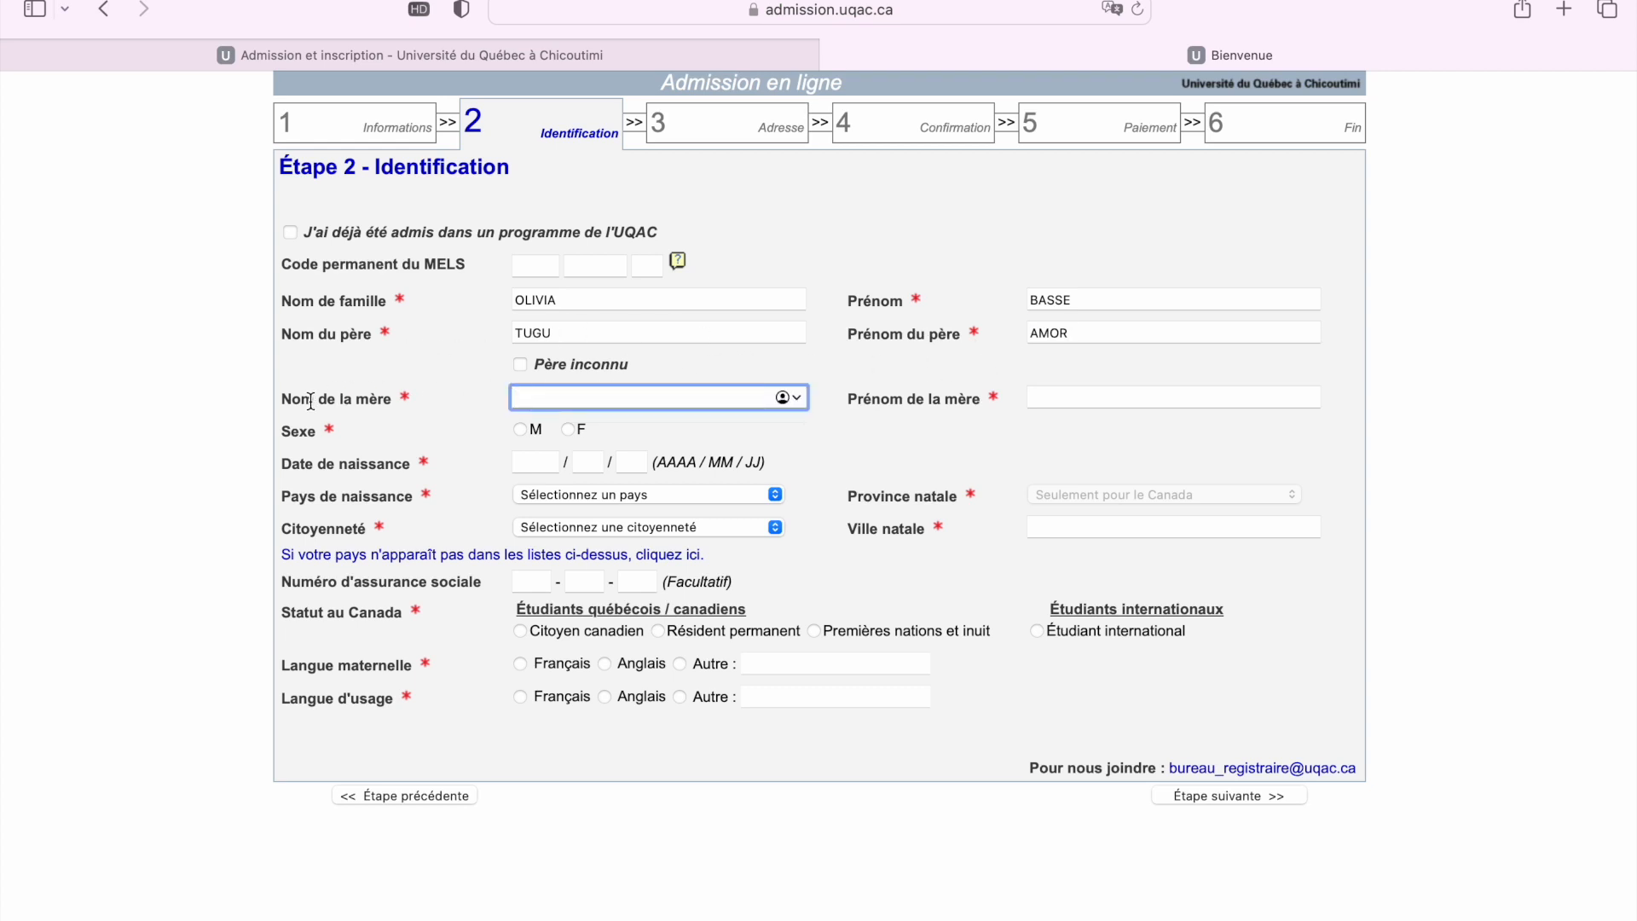
left_click(1045, 399)
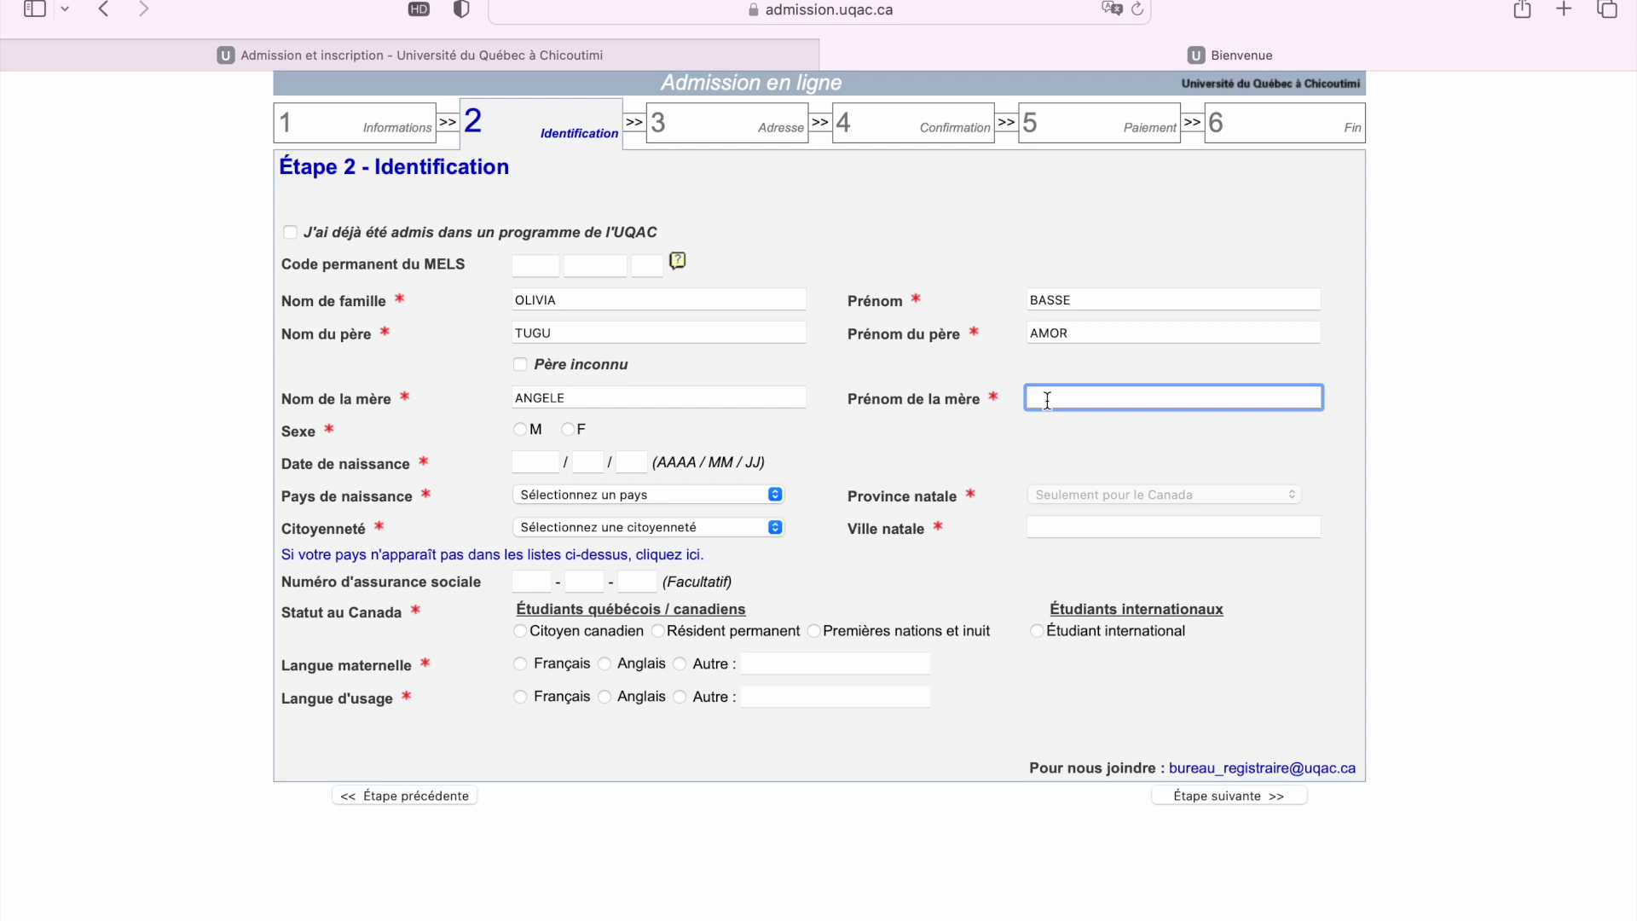
left_click(567, 430)
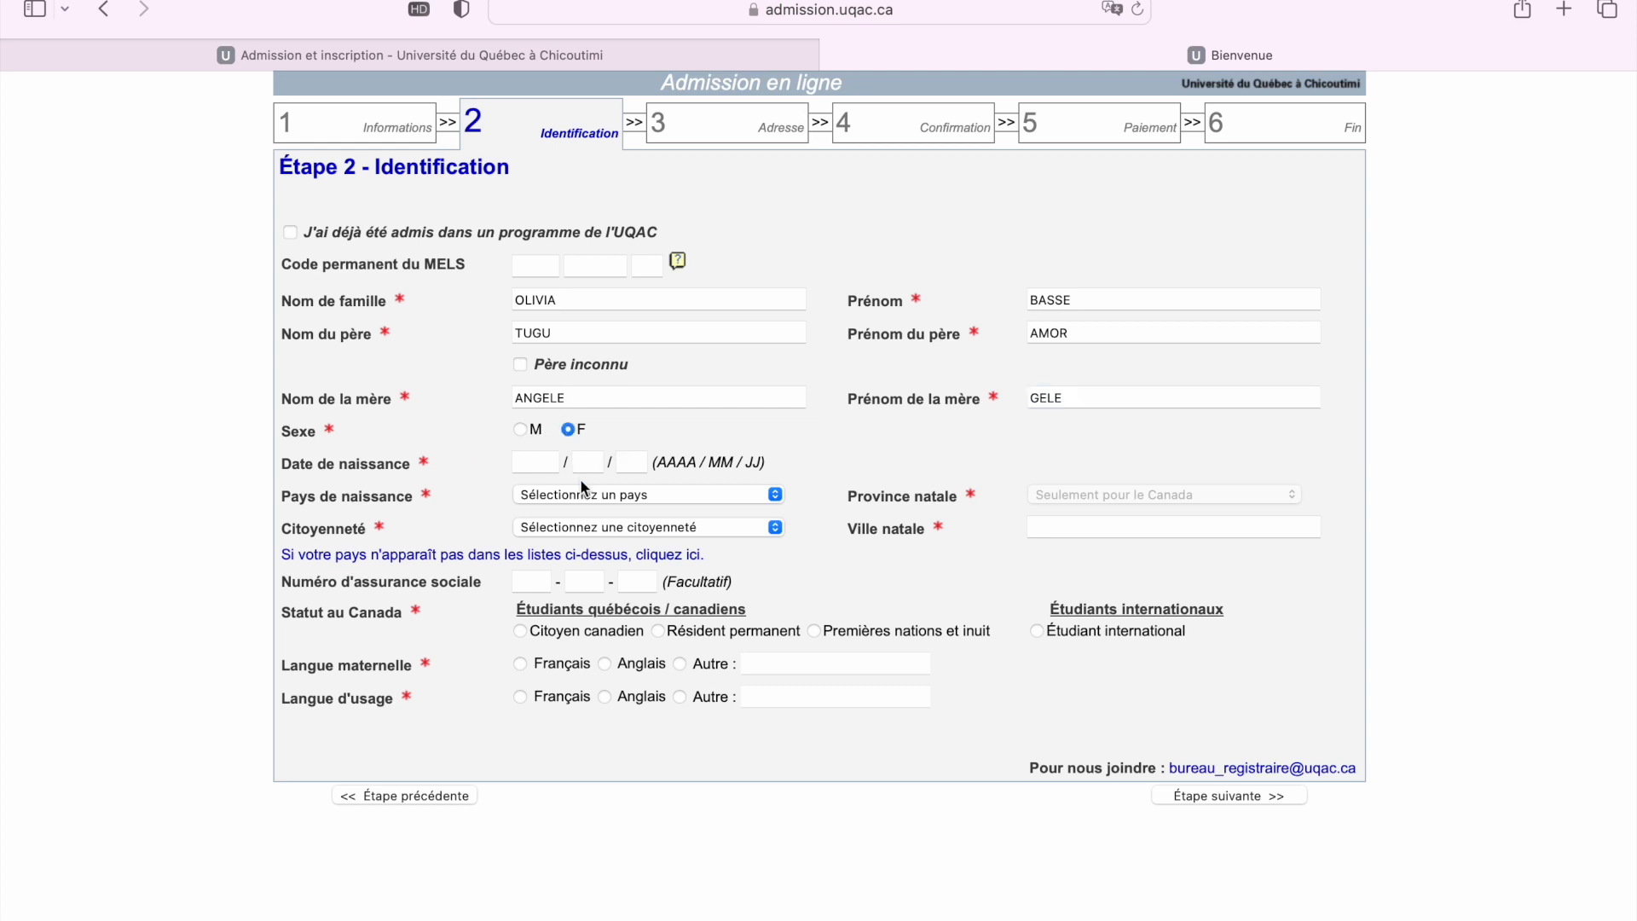
Fill in the applicant's birth date in the AAAA/MM/JJ boxes, redoing the wrong entries
left_click(538, 468)
type("2")
type("4")
left_click(586, 464)
type("12")
type("1")
type("9")
key("BackSpace")
key("BackSpace")
left_click(601, 462)
key("BackSpace")
key("BackSpace")
left_click(542, 460)
key("BackSpace")
key("BackSpace")
Choose Cameroun from the Pays de naissance list
left_click(609, 500)
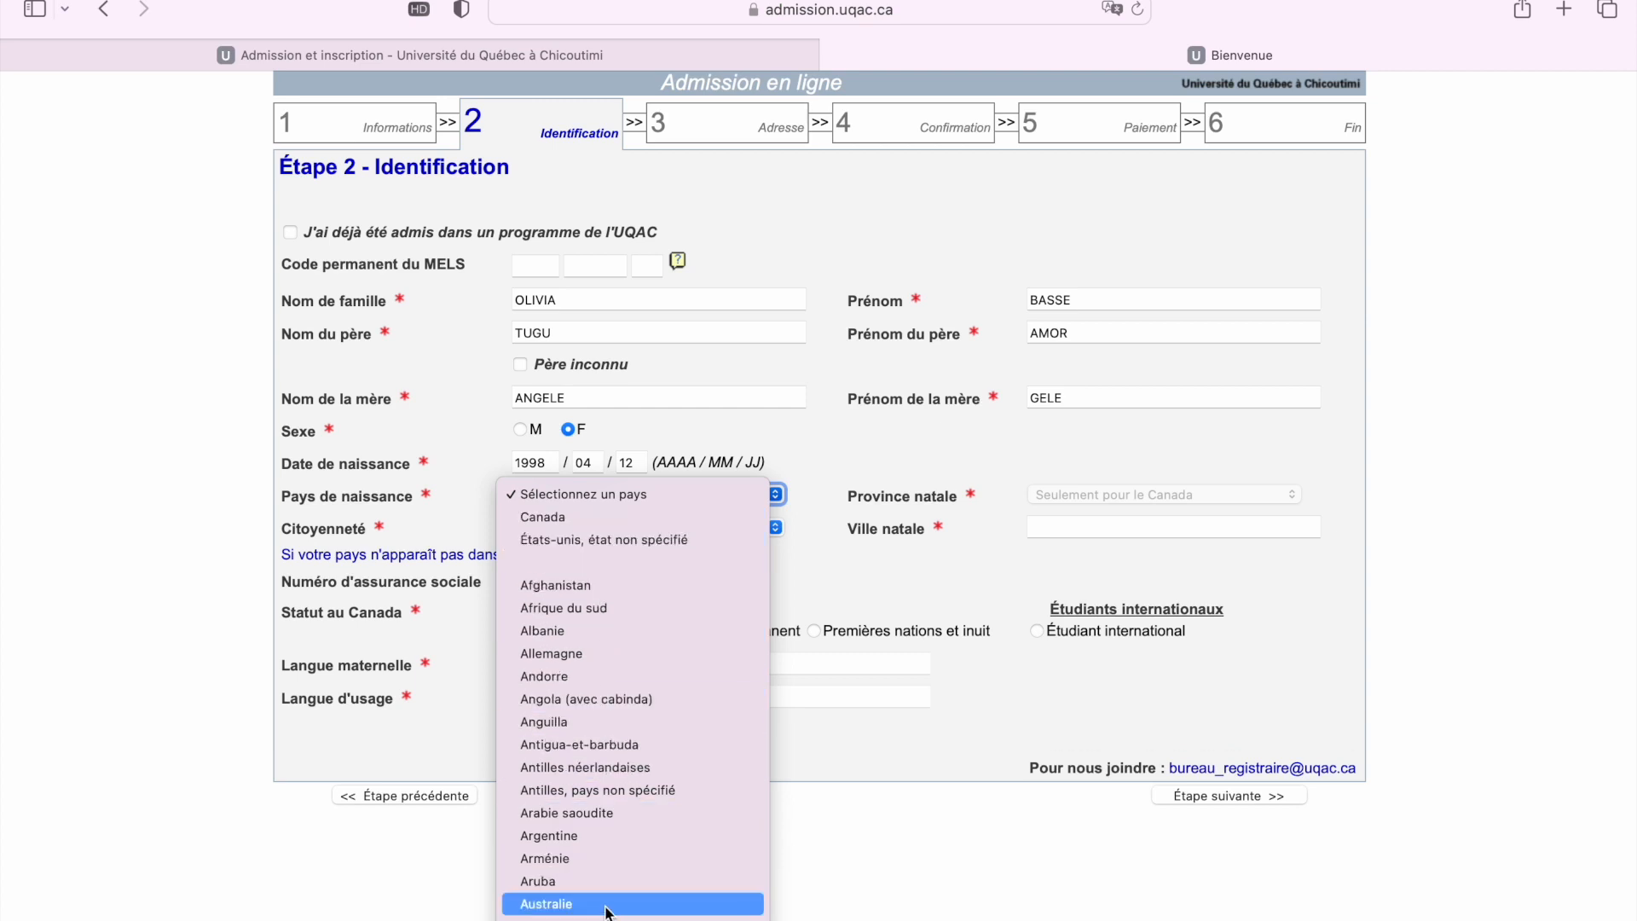
scroll(607, 866, "down", 5)
scroll(611, 845, "down", 5)
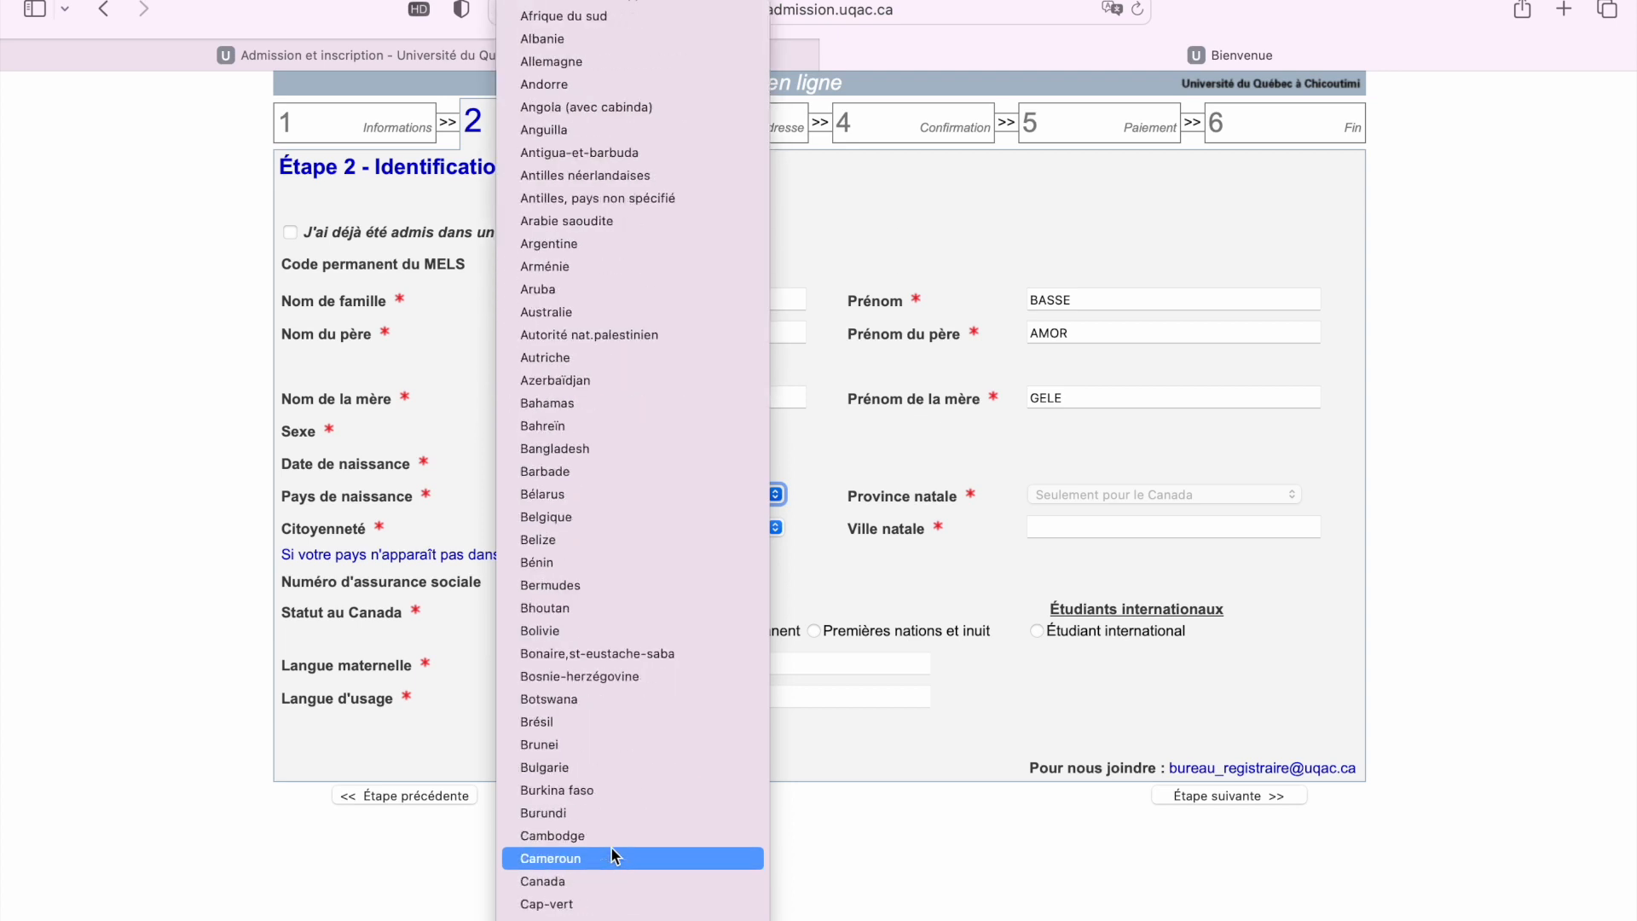
left_click(586, 769)
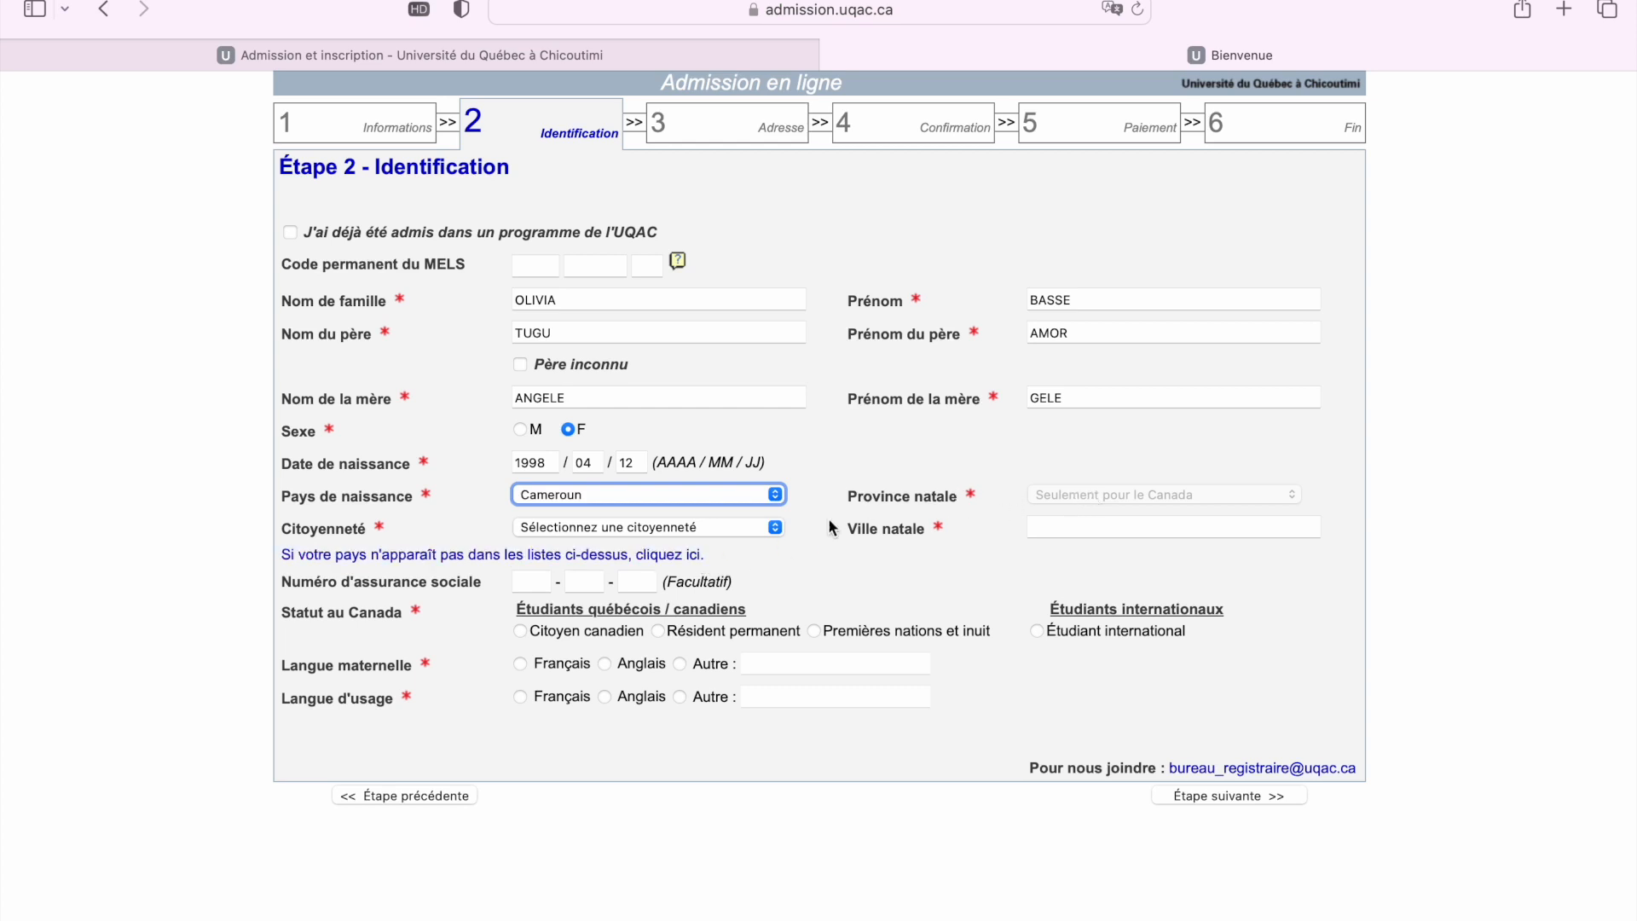
Choose Cameroun from the Citoyenneté list
left_click(613, 527)
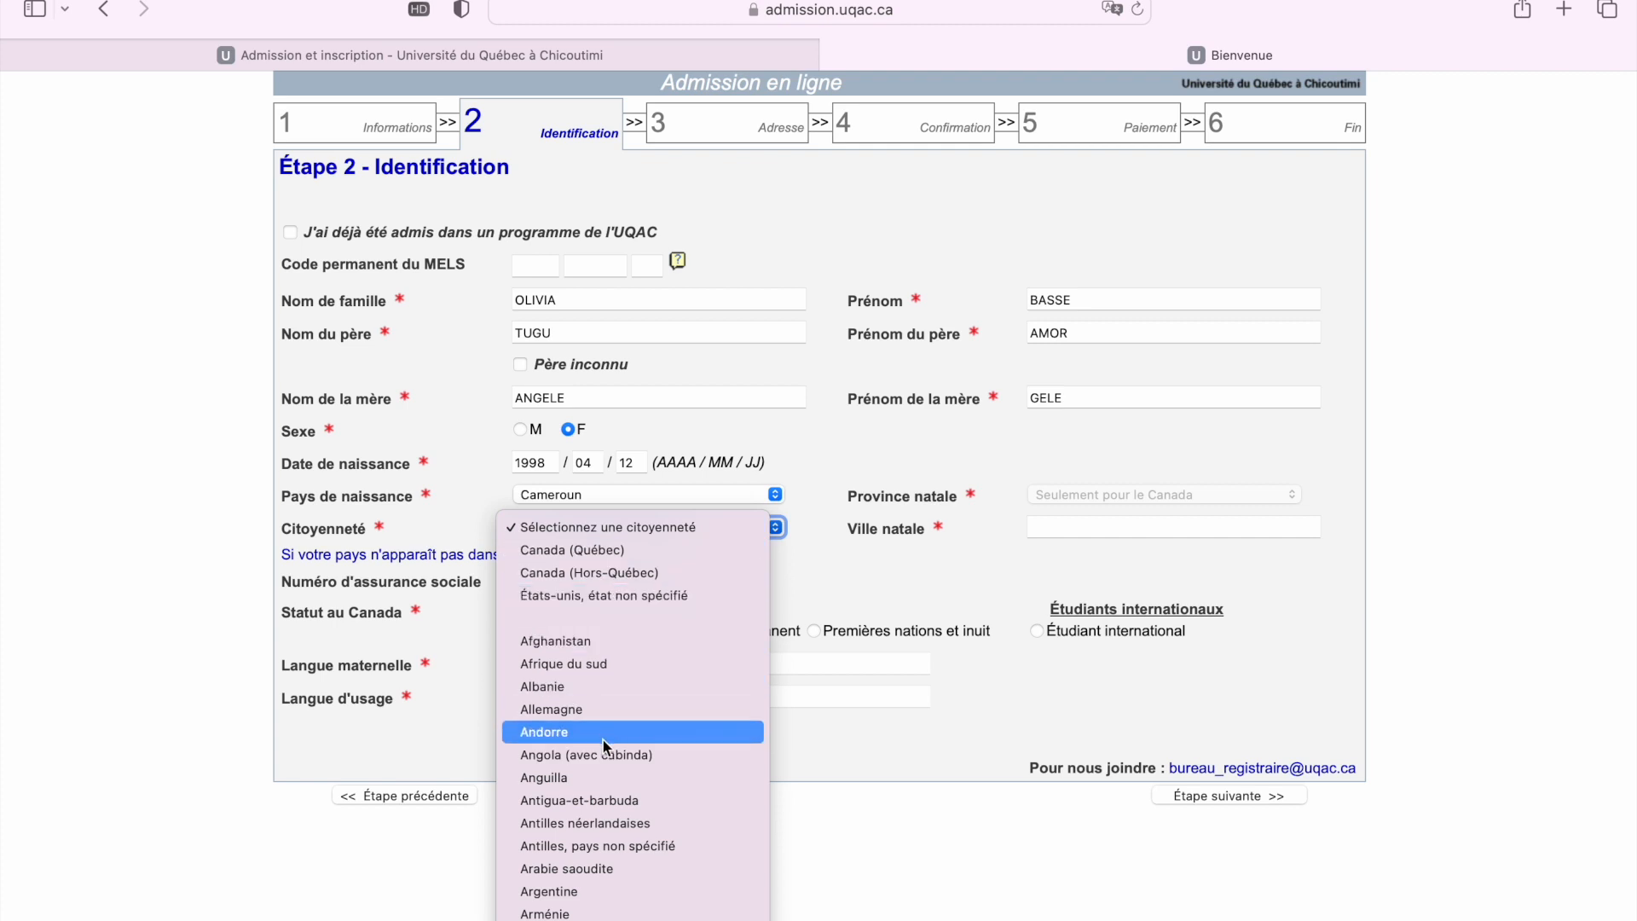
scroll(602, 822, "down", 10)
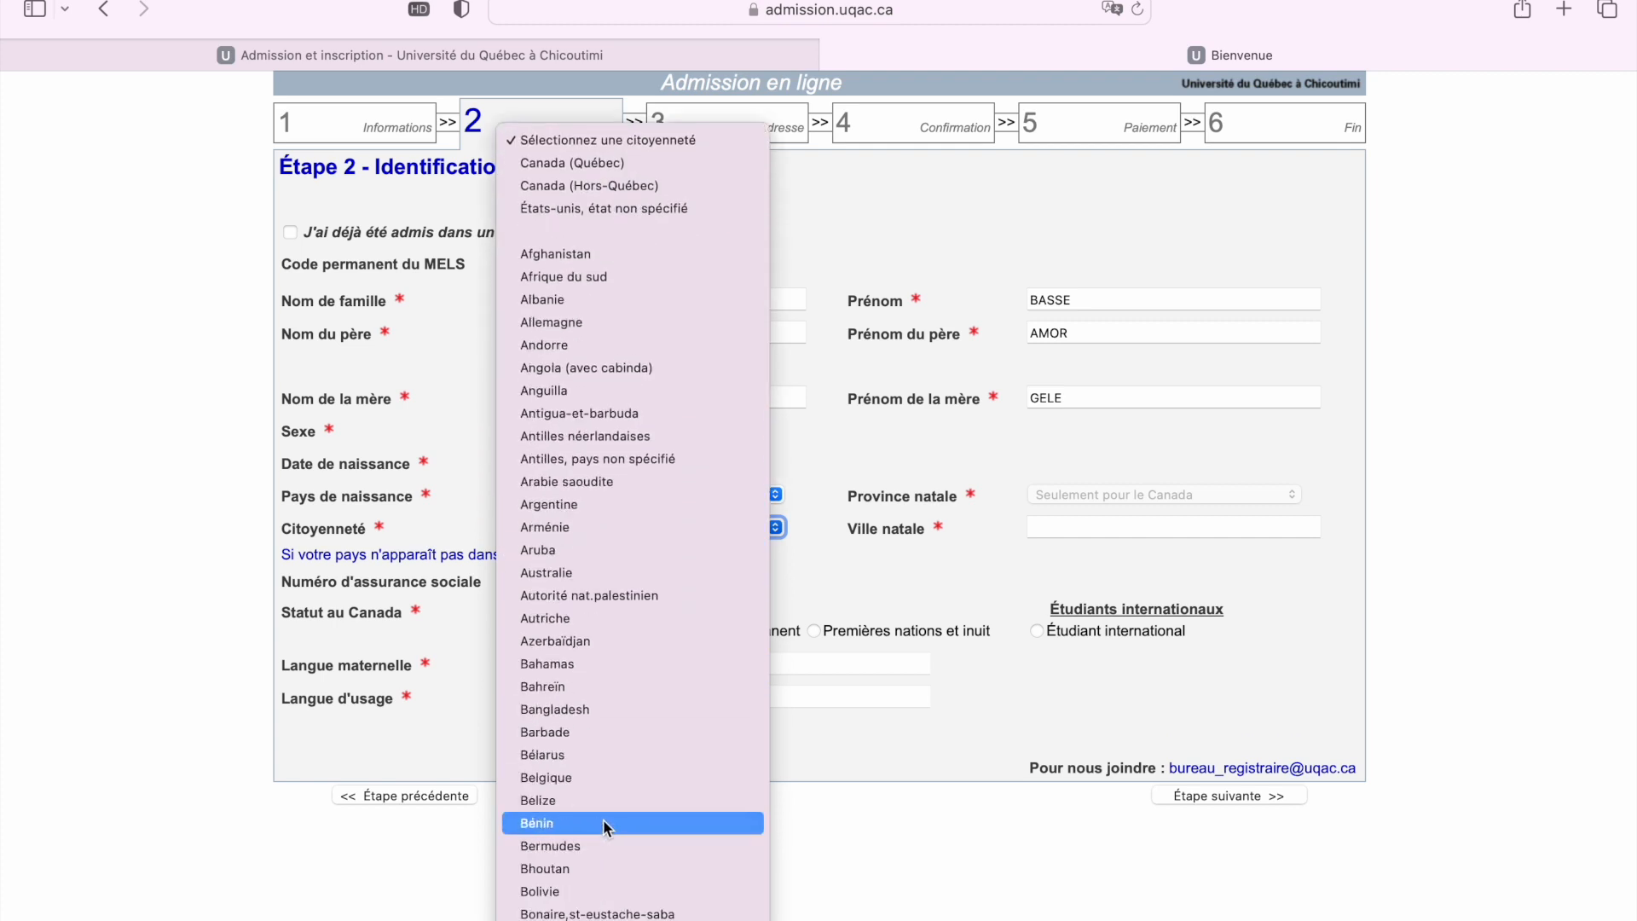
scroll(602, 819, "down", 3)
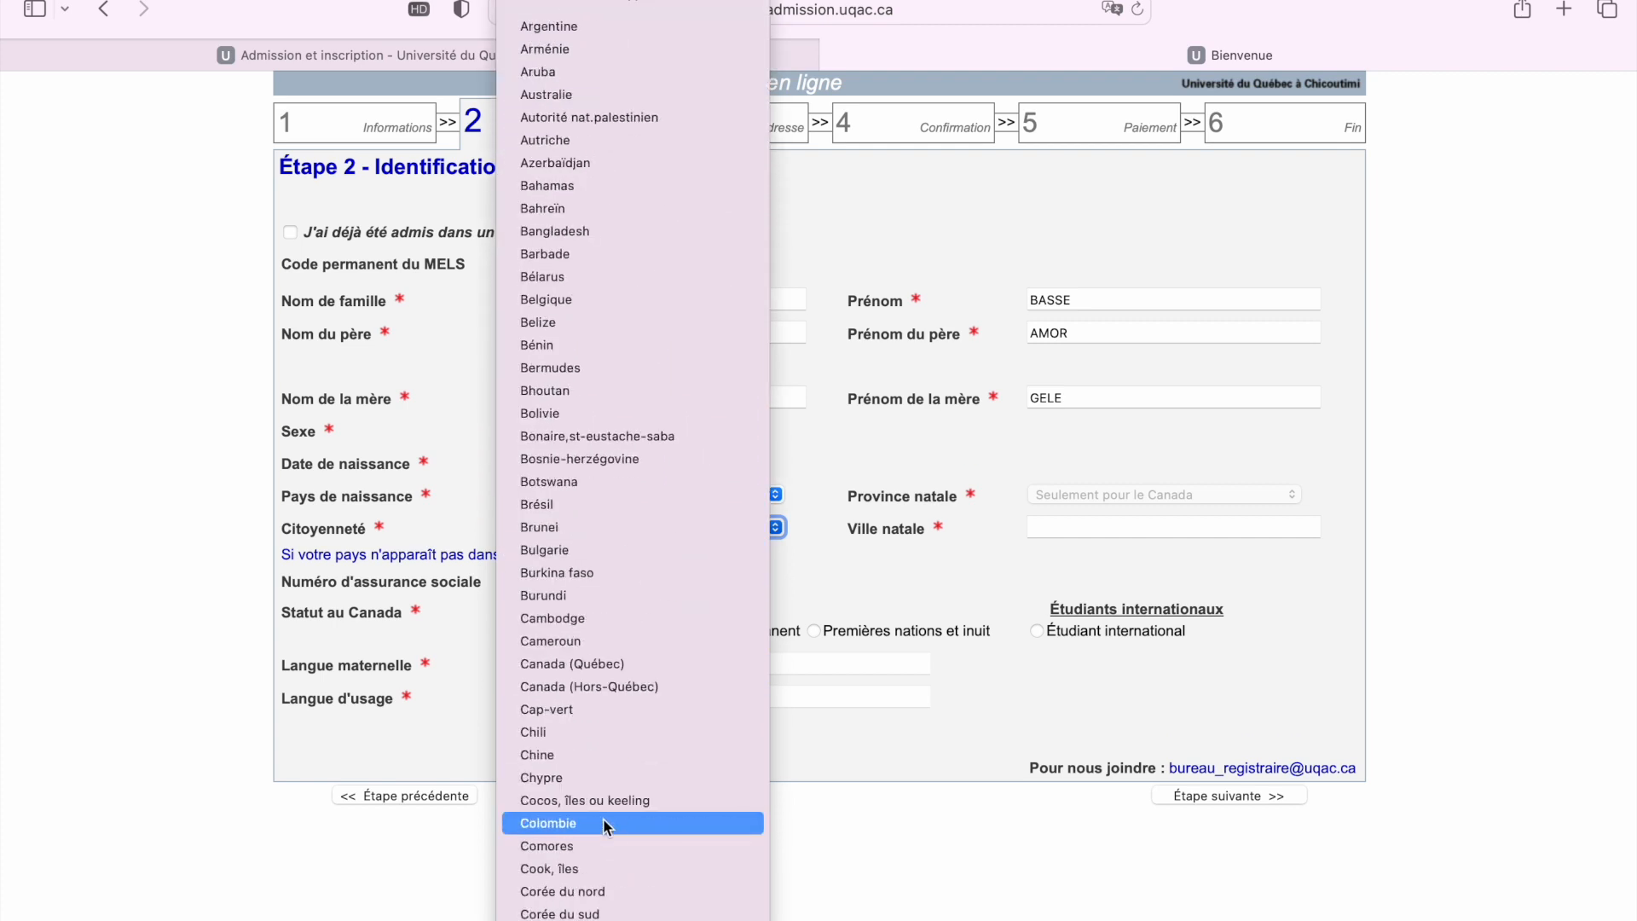
left_click(609, 641)
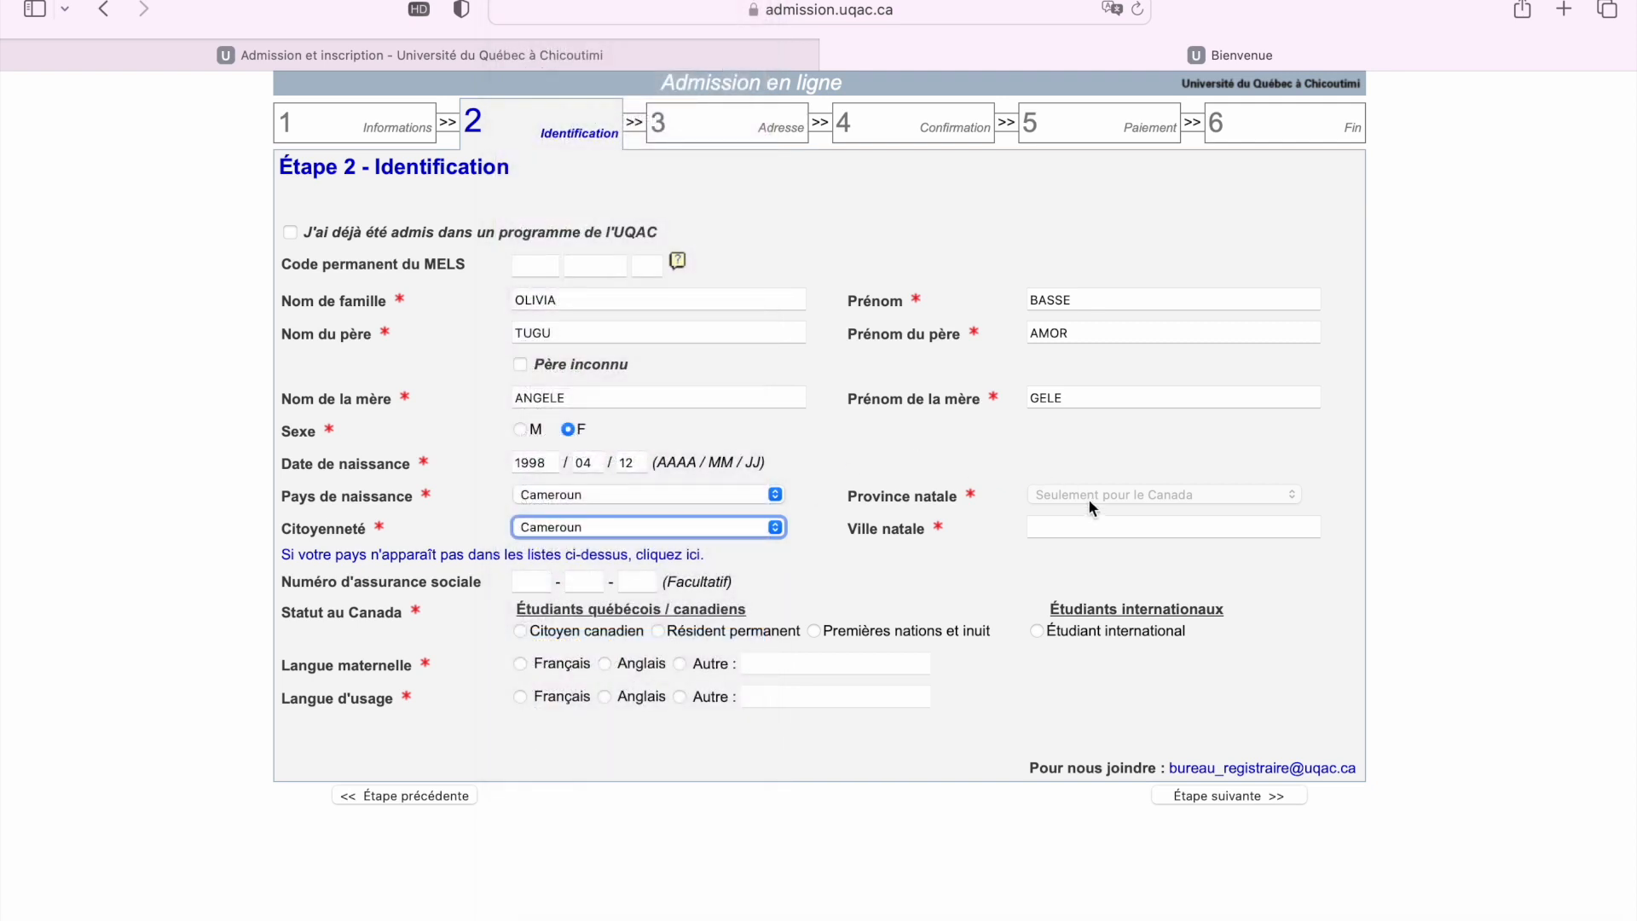
Enter Yaoundé as the Ville natale on the identification form
left_click(1054, 528)
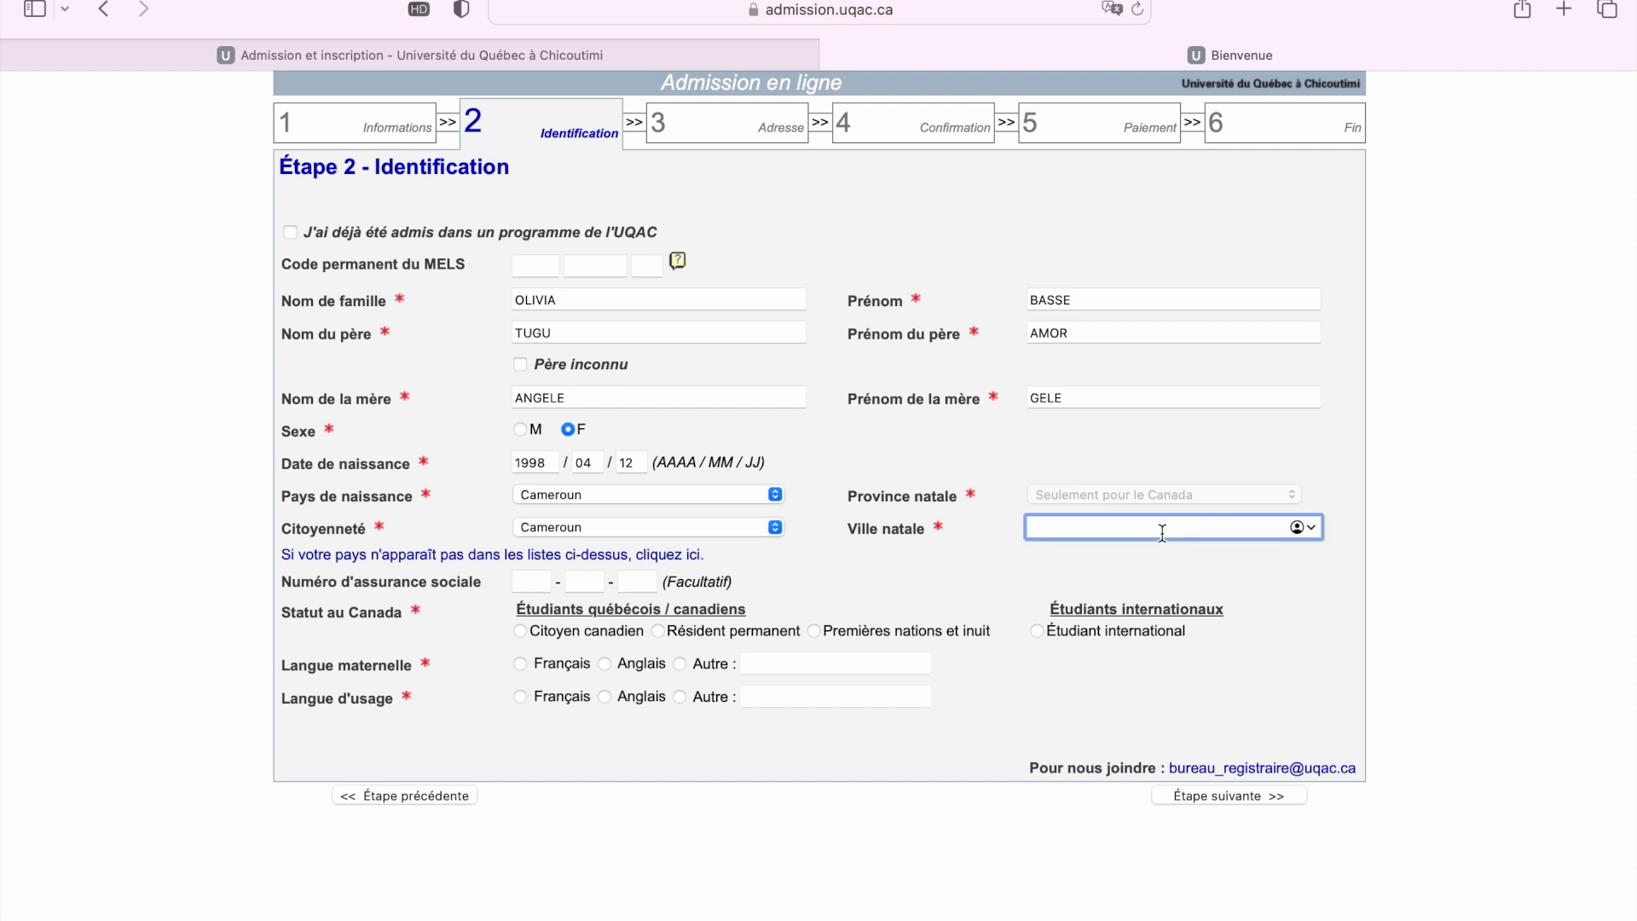
type("Yaoundé")
Mark the applicant as Étudiant international with Français as usage language, then continue to Étape 3 - Adresse
left_click(535, 585)
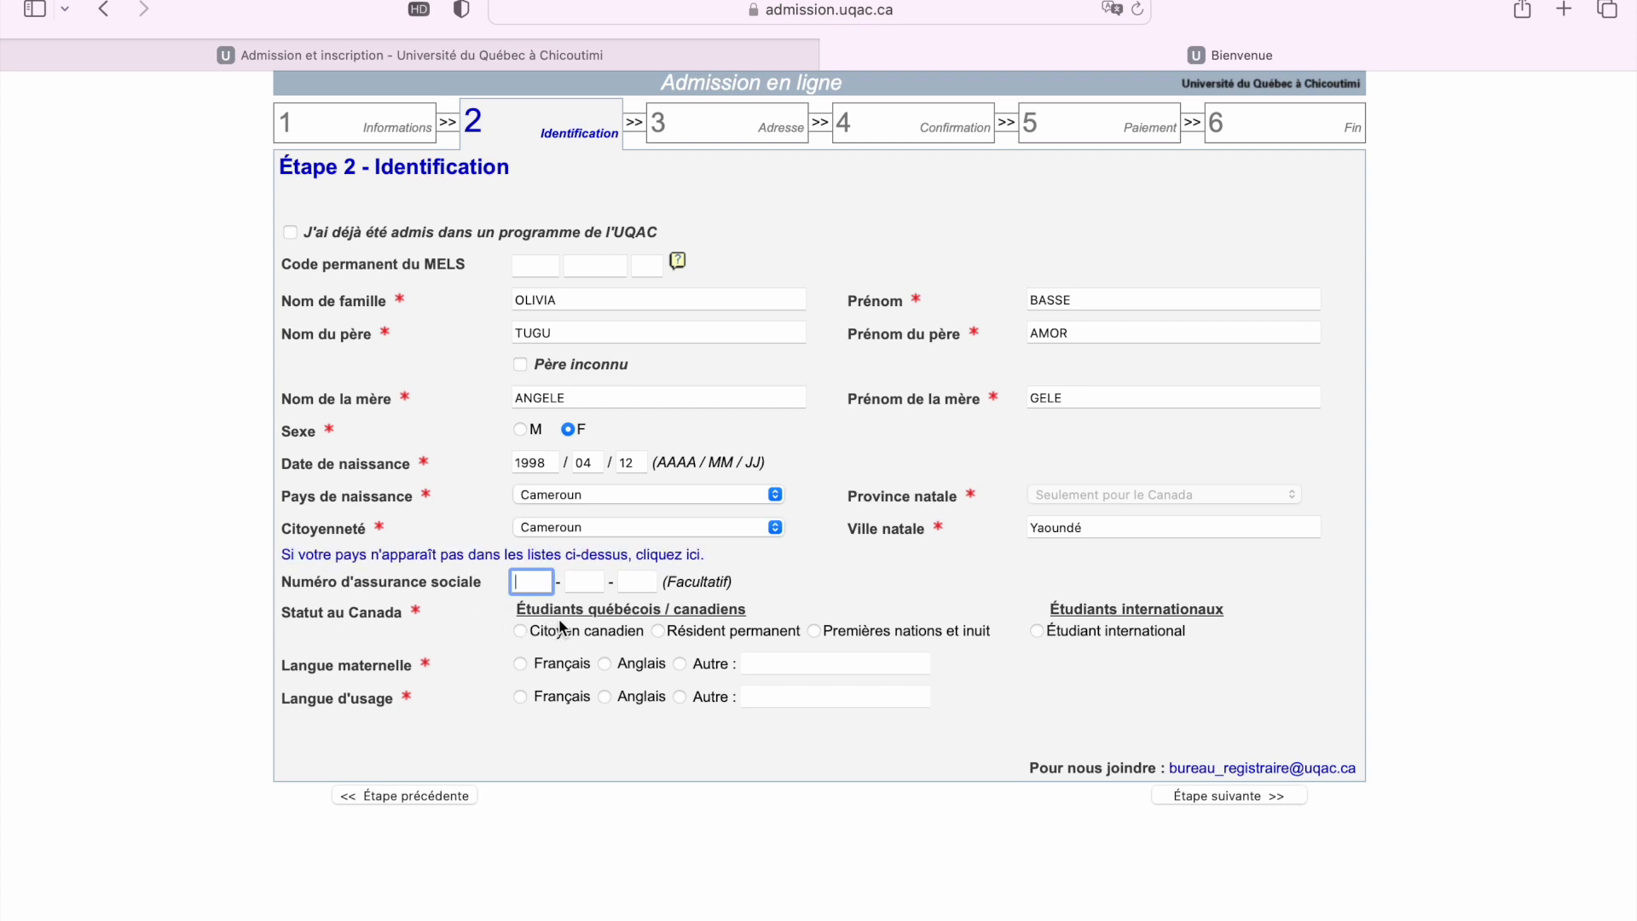
left_click(1038, 631)
left_click(521, 697)
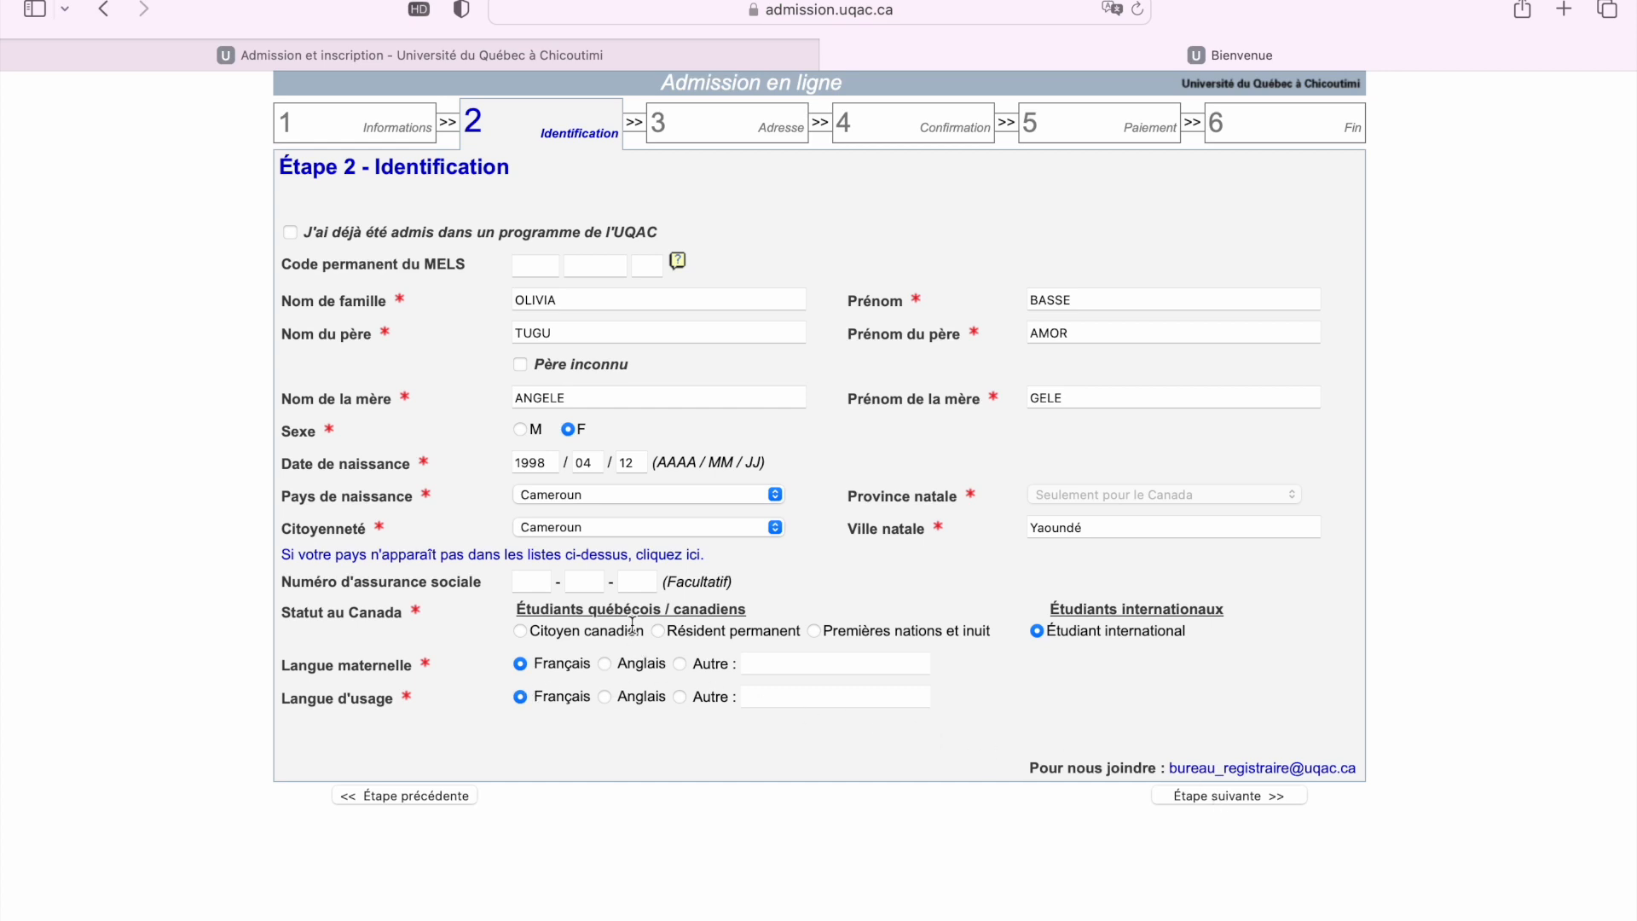
left_click(1250, 800)
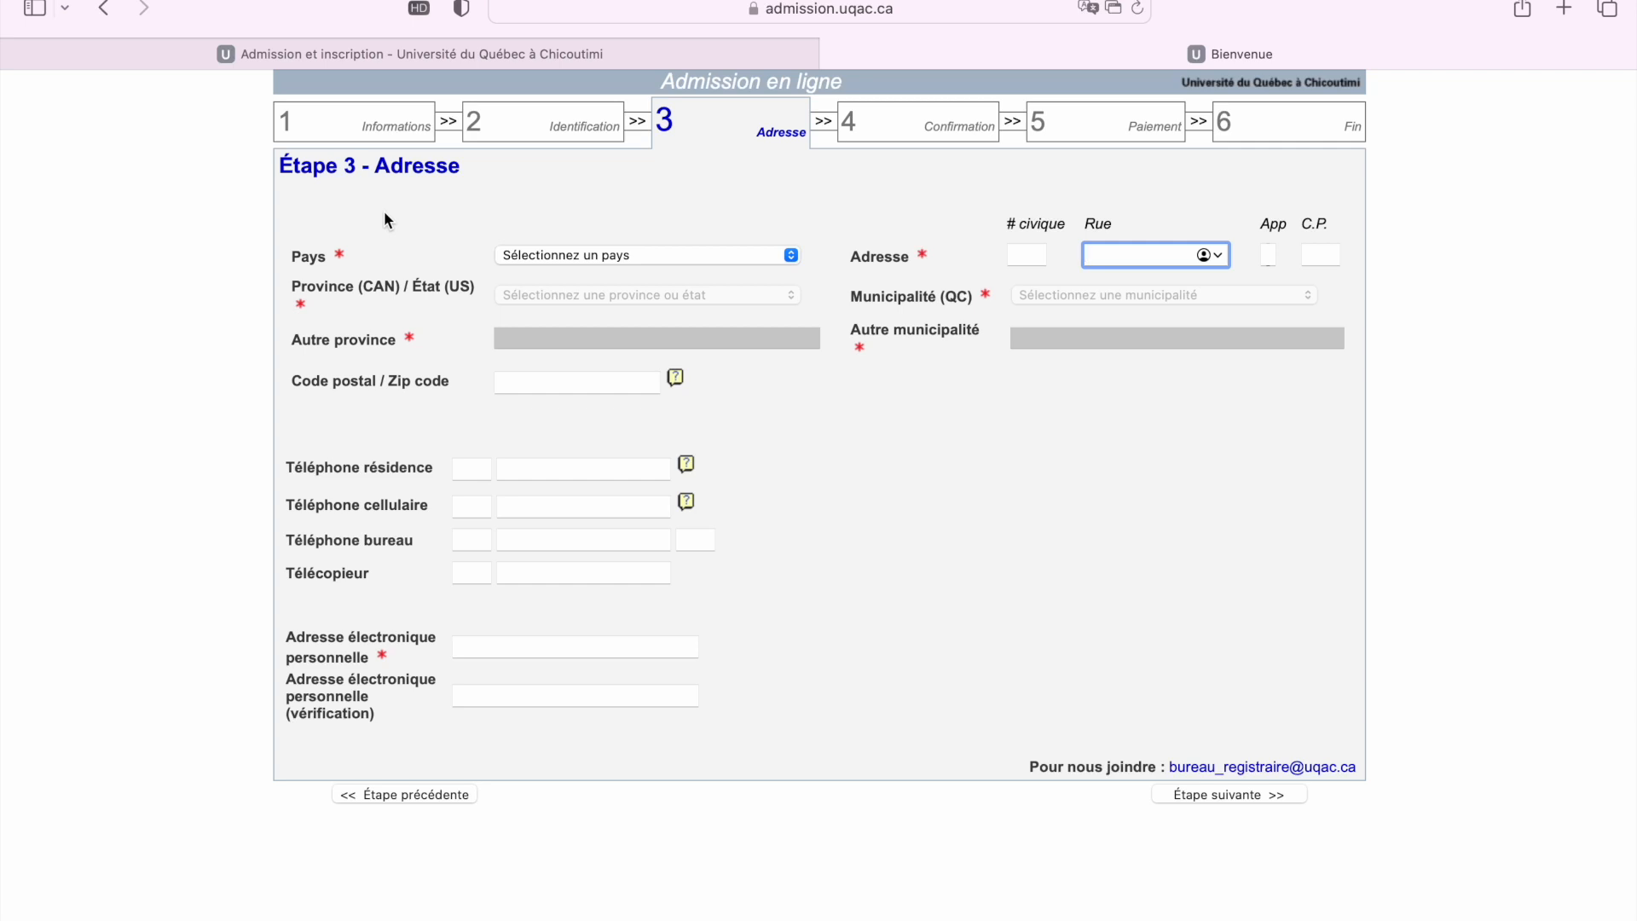
Choose Cameroun from the Pays list for the address
left_click(596, 254)
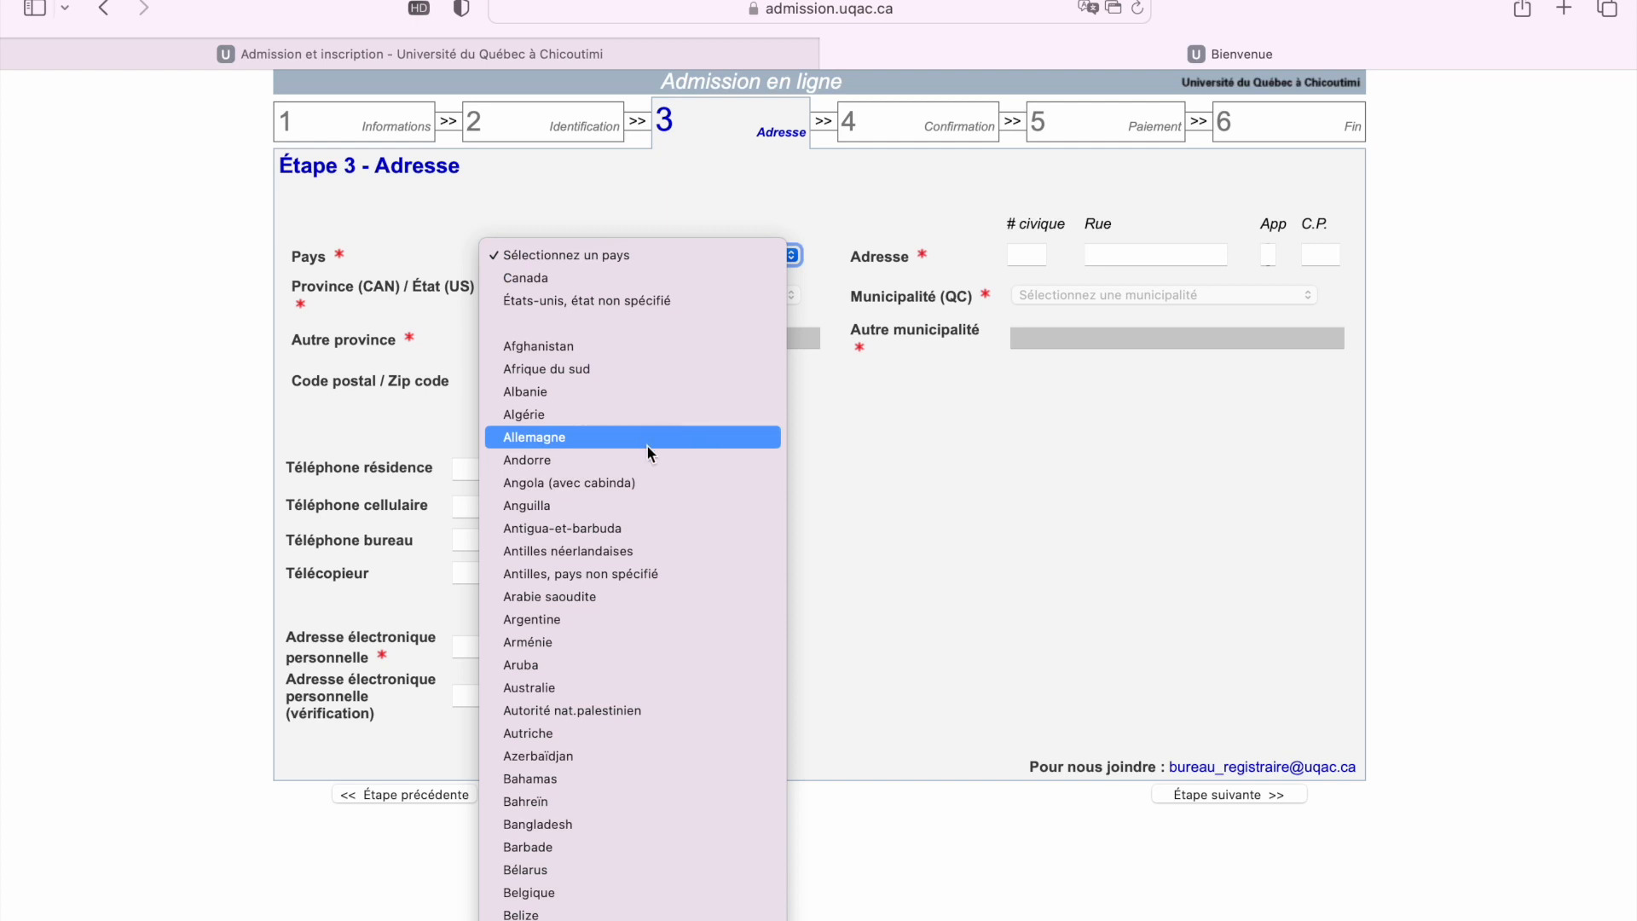
scroll(668, 803, "down", 5)
scroll(666, 799, "down", 3)
left_click(648, 817)
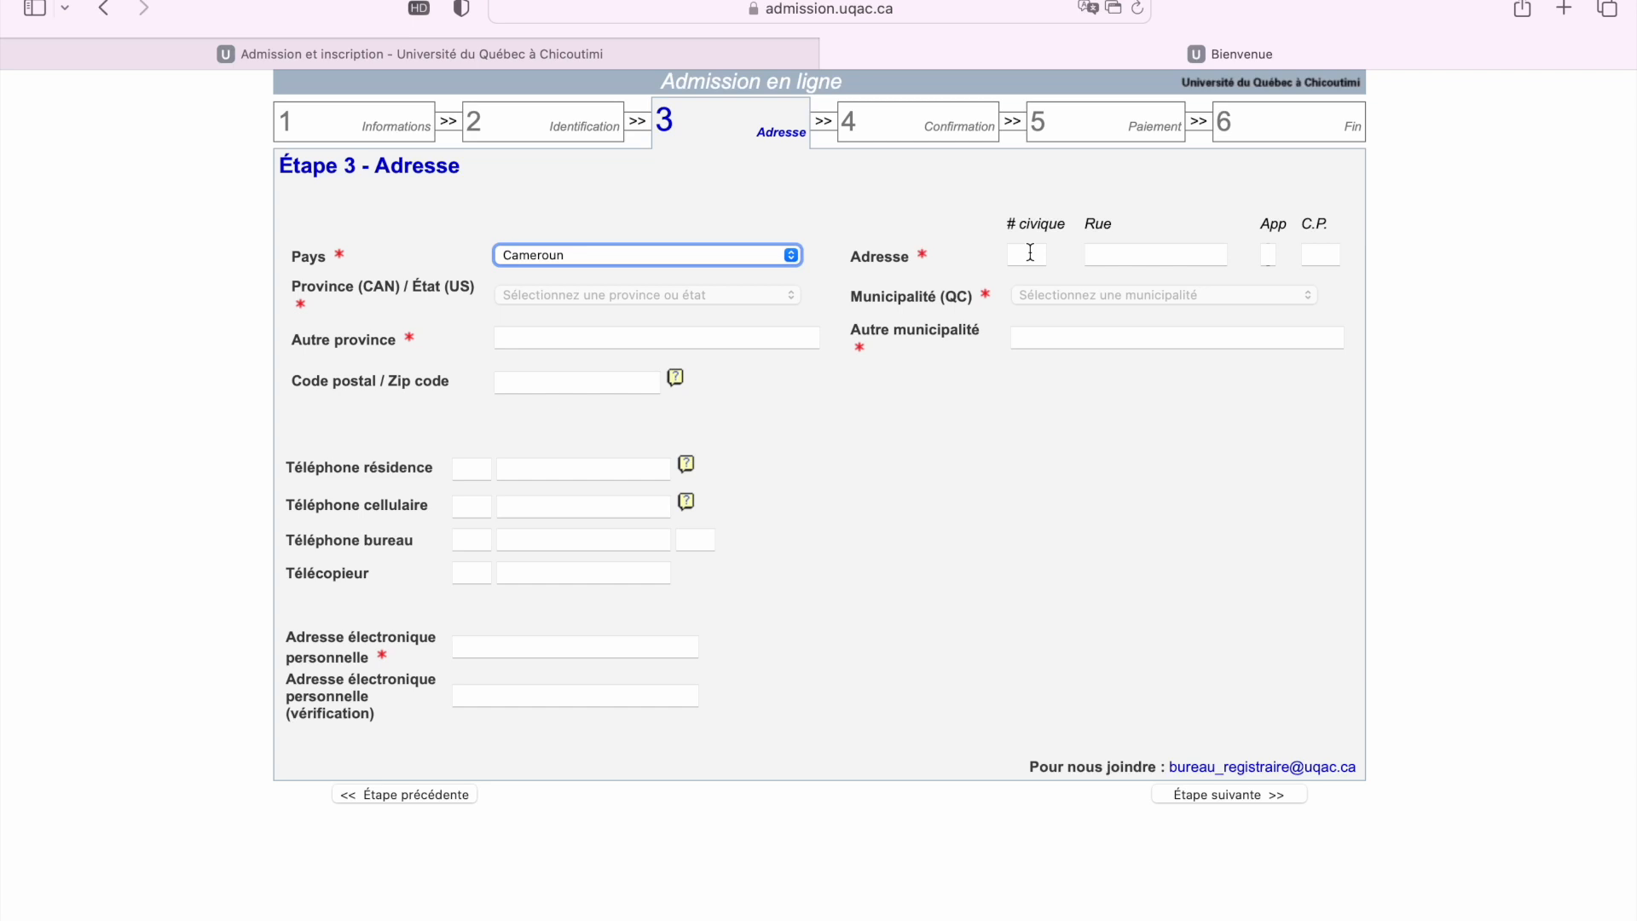
Fill in the applicant's street name in Rue and the civic number in # civique
left_click(1024, 256)
left_click(1133, 252)
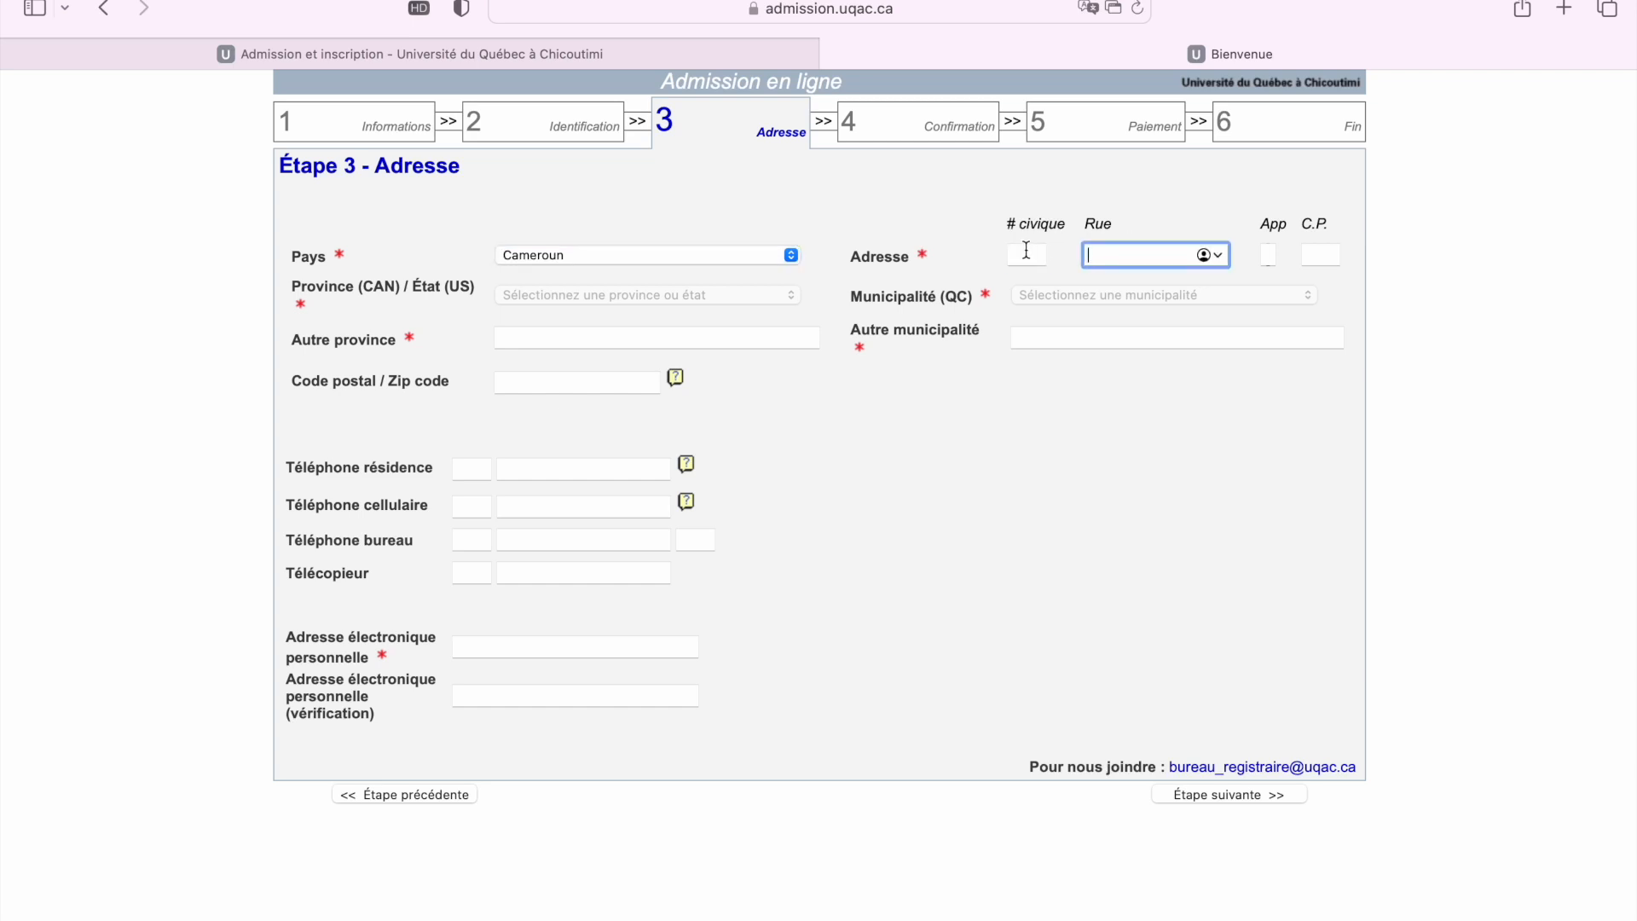
left_click(1027, 254)
left_click(1097, 253)
left_click(1032, 253)
left_click(1095, 252)
left_click(1031, 260)
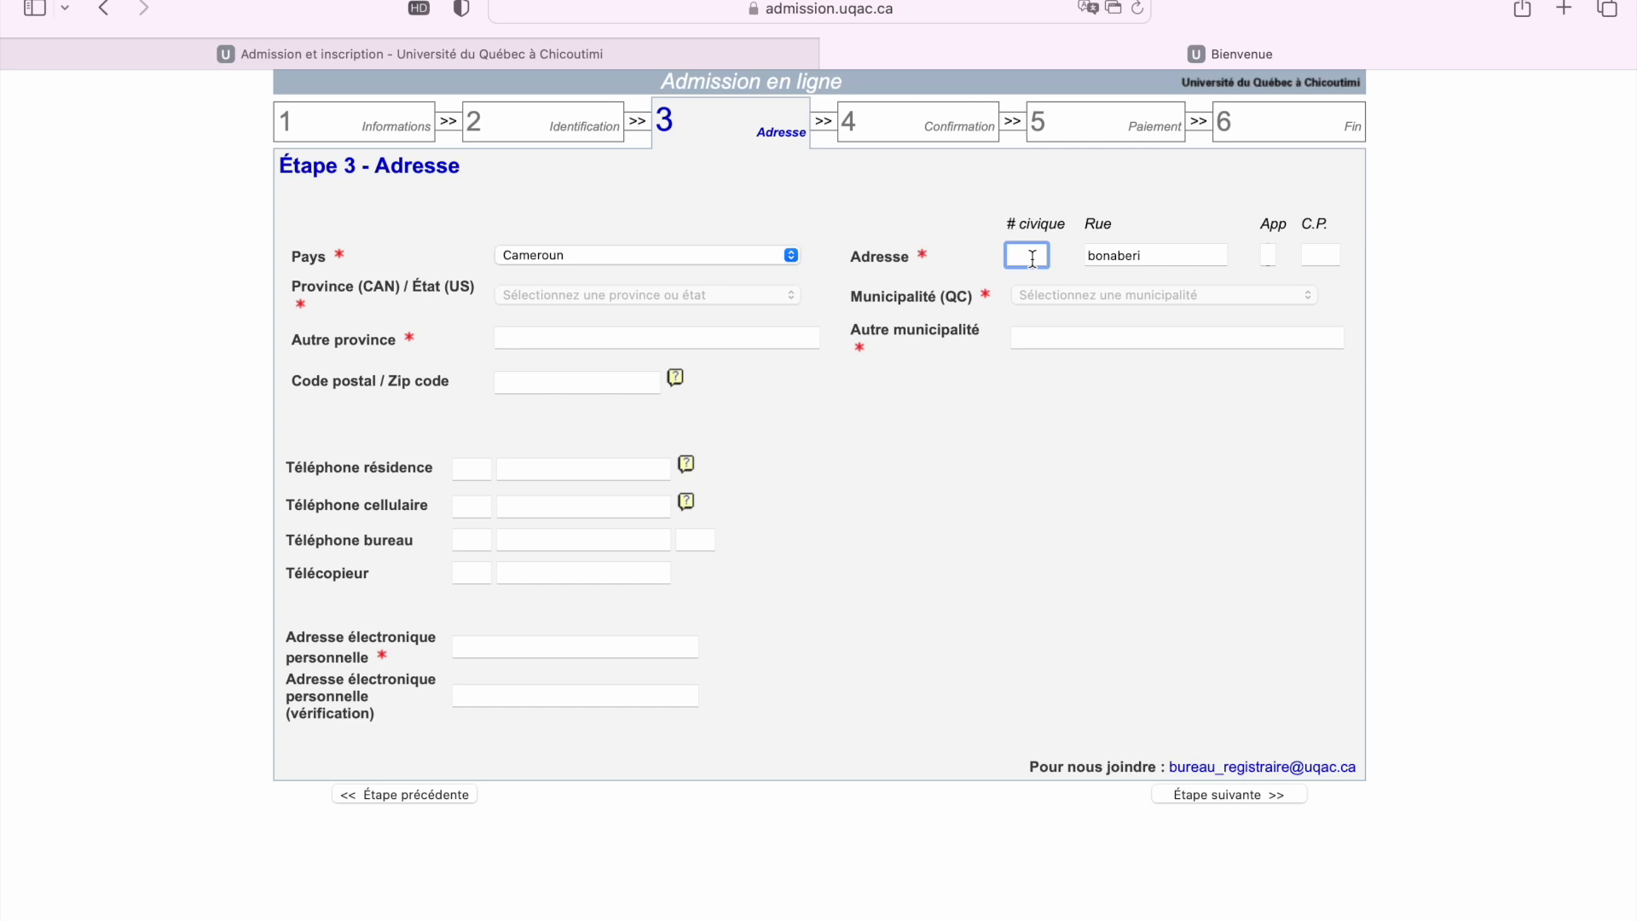
Enter Douala as Autre province and wouri as Autre municipalité
left_click(536, 343)
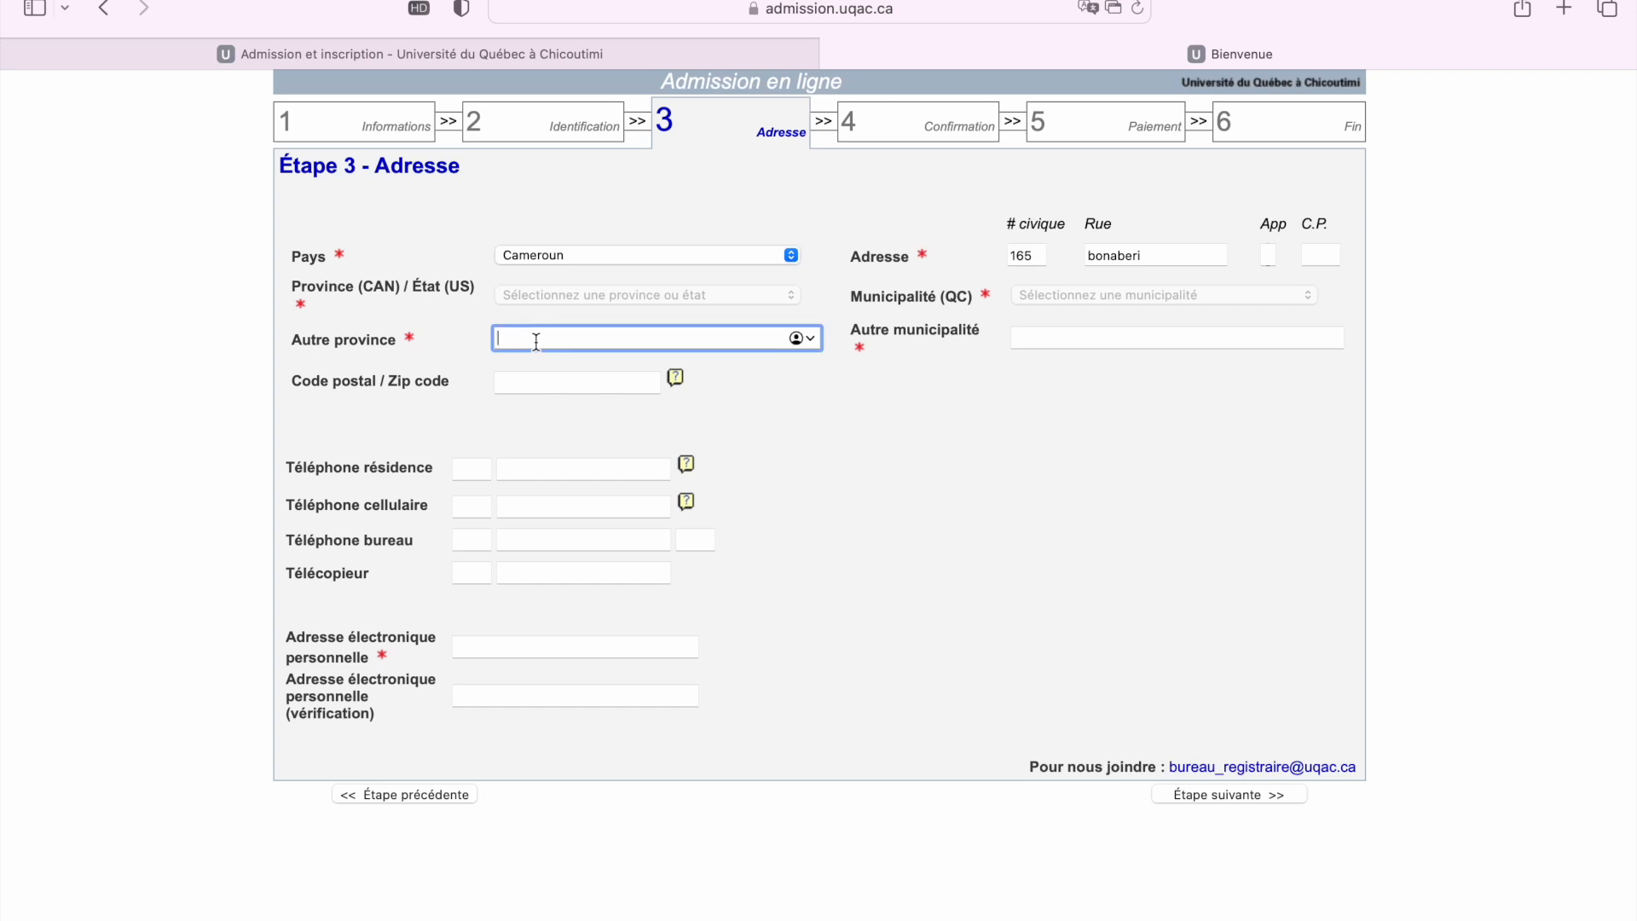
type("Dou")
key("BackSpace")
key("BackSpace")
key("BackSpace")
type("Douala")
left_click(1064, 341)
type("wouri")
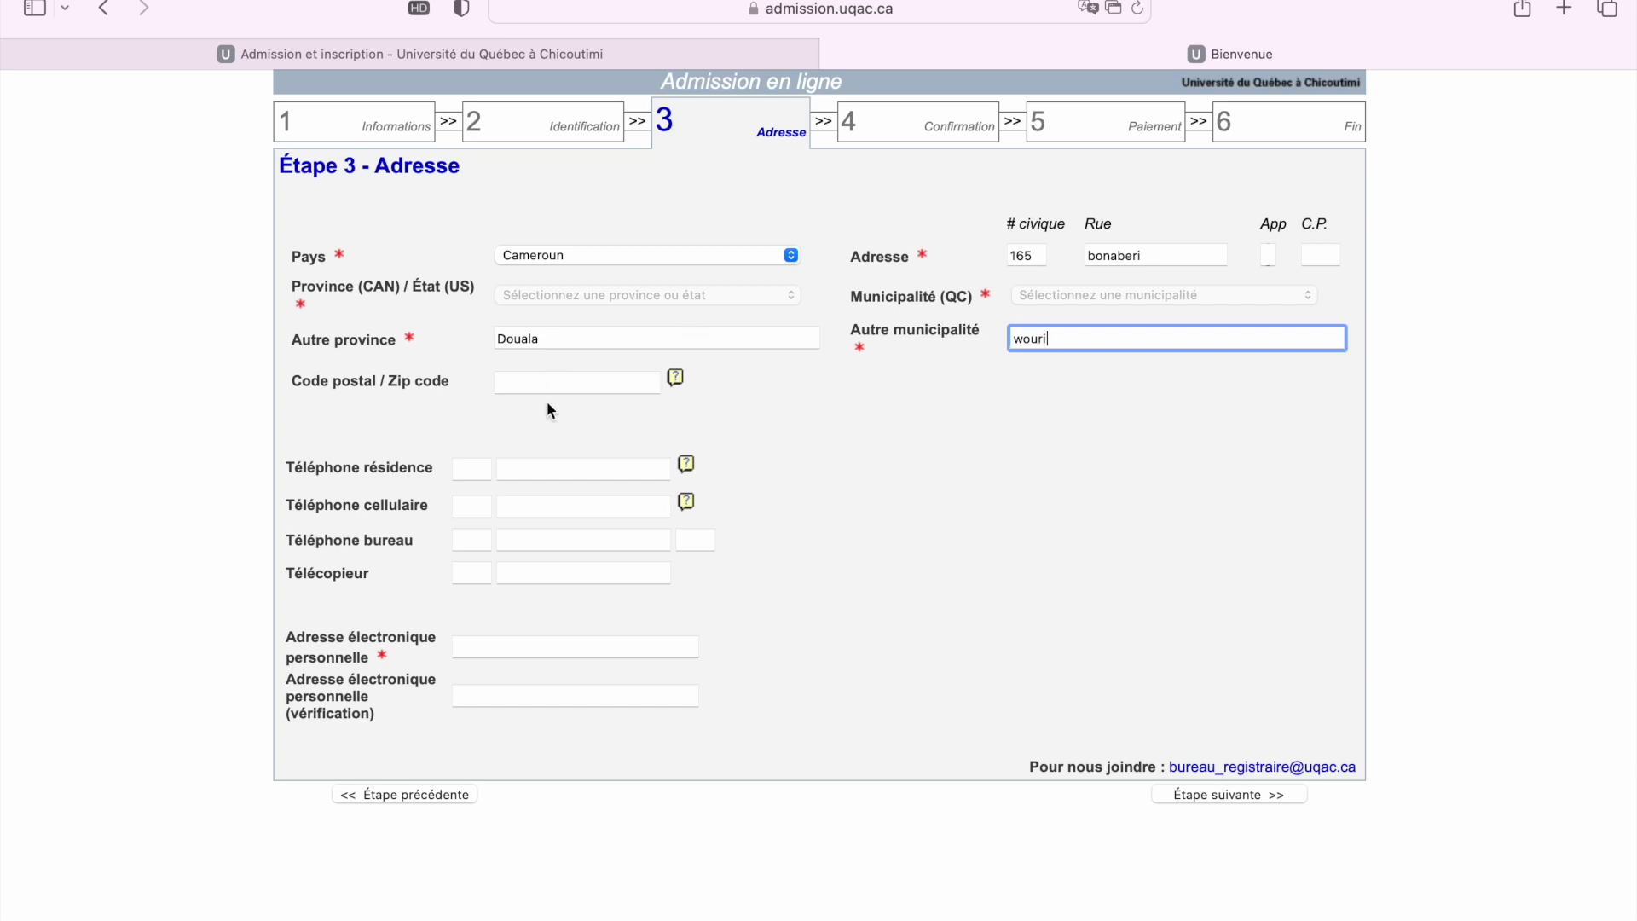
left_click(525, 383)
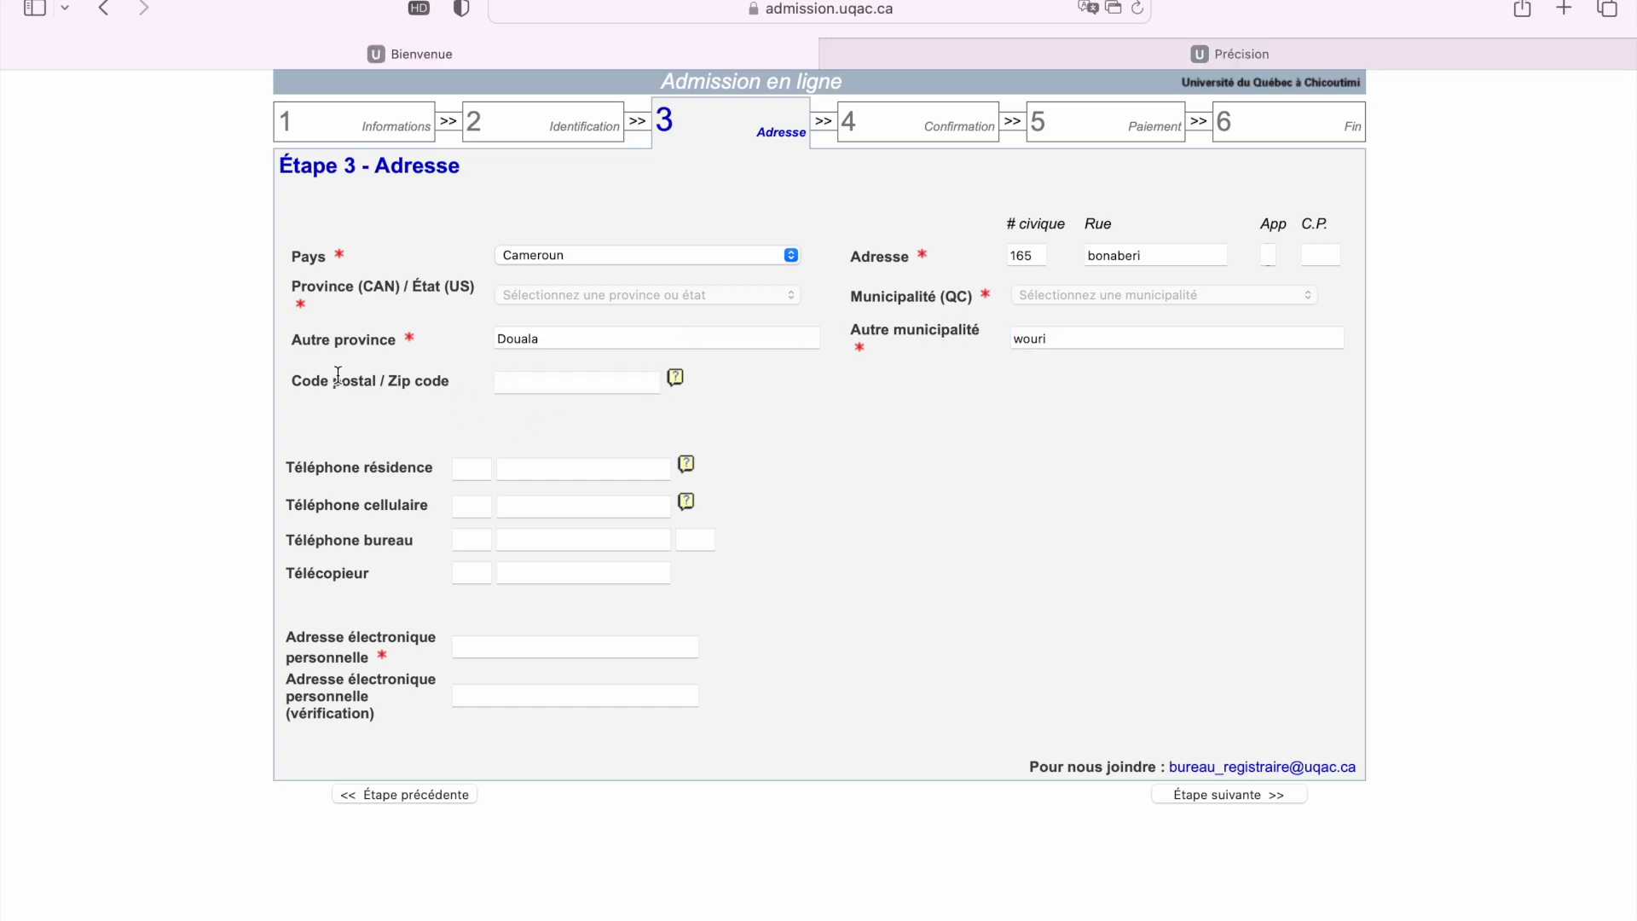
left_click(555, 388)
Enter the applicant's postal code and mobile phone number with country code 237
type("g")
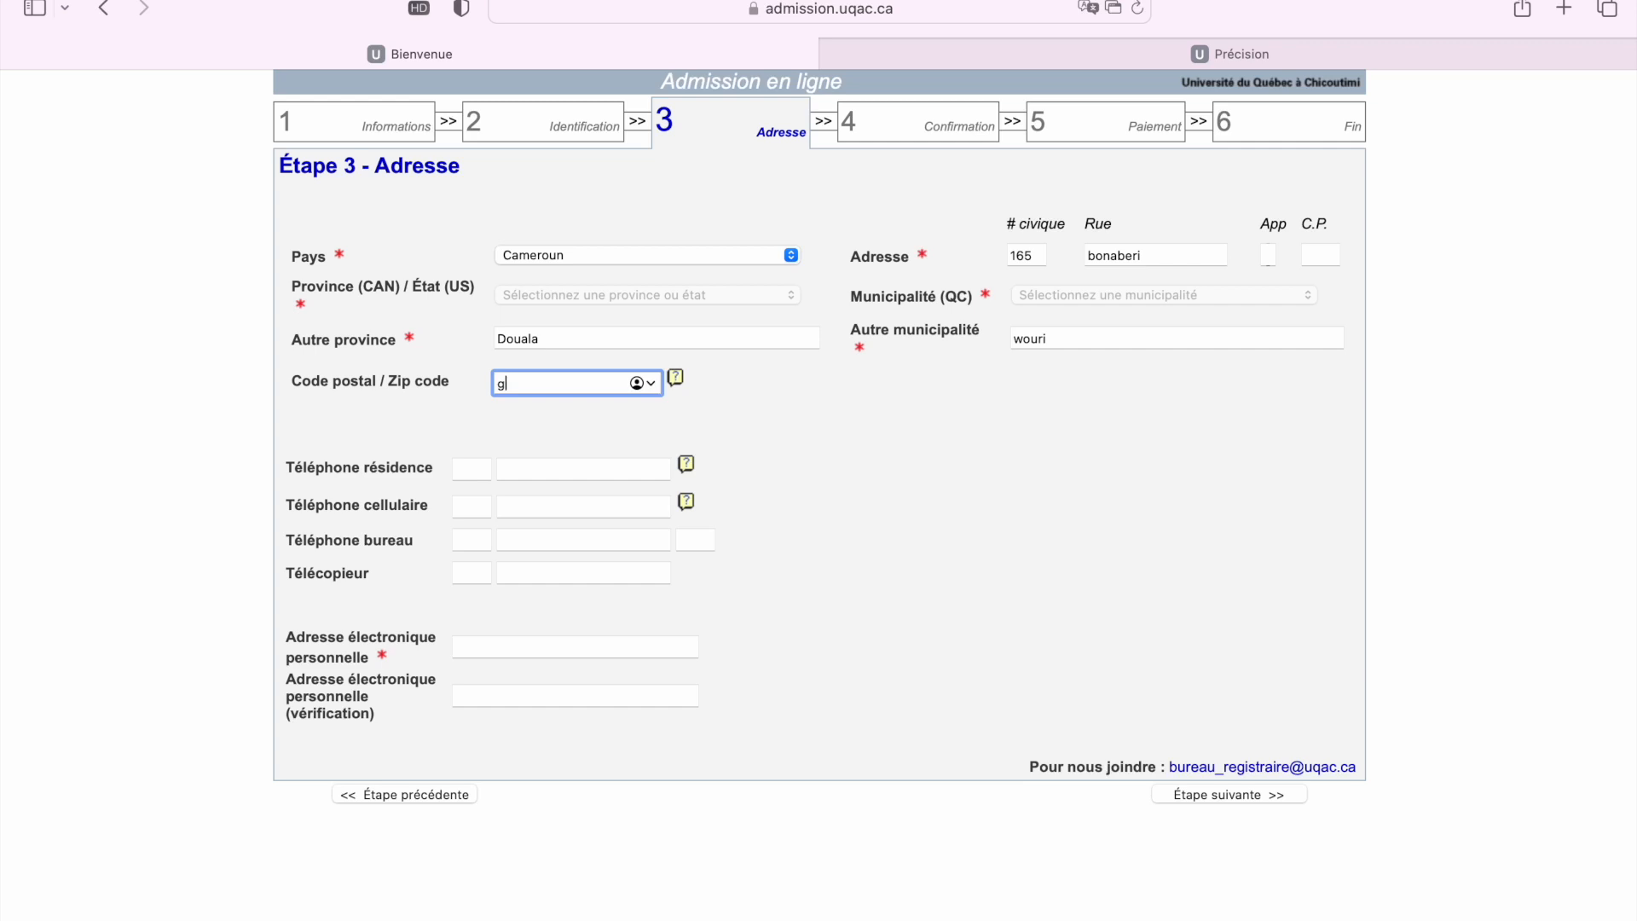
type("KJ 567")
left_click(537, 471)
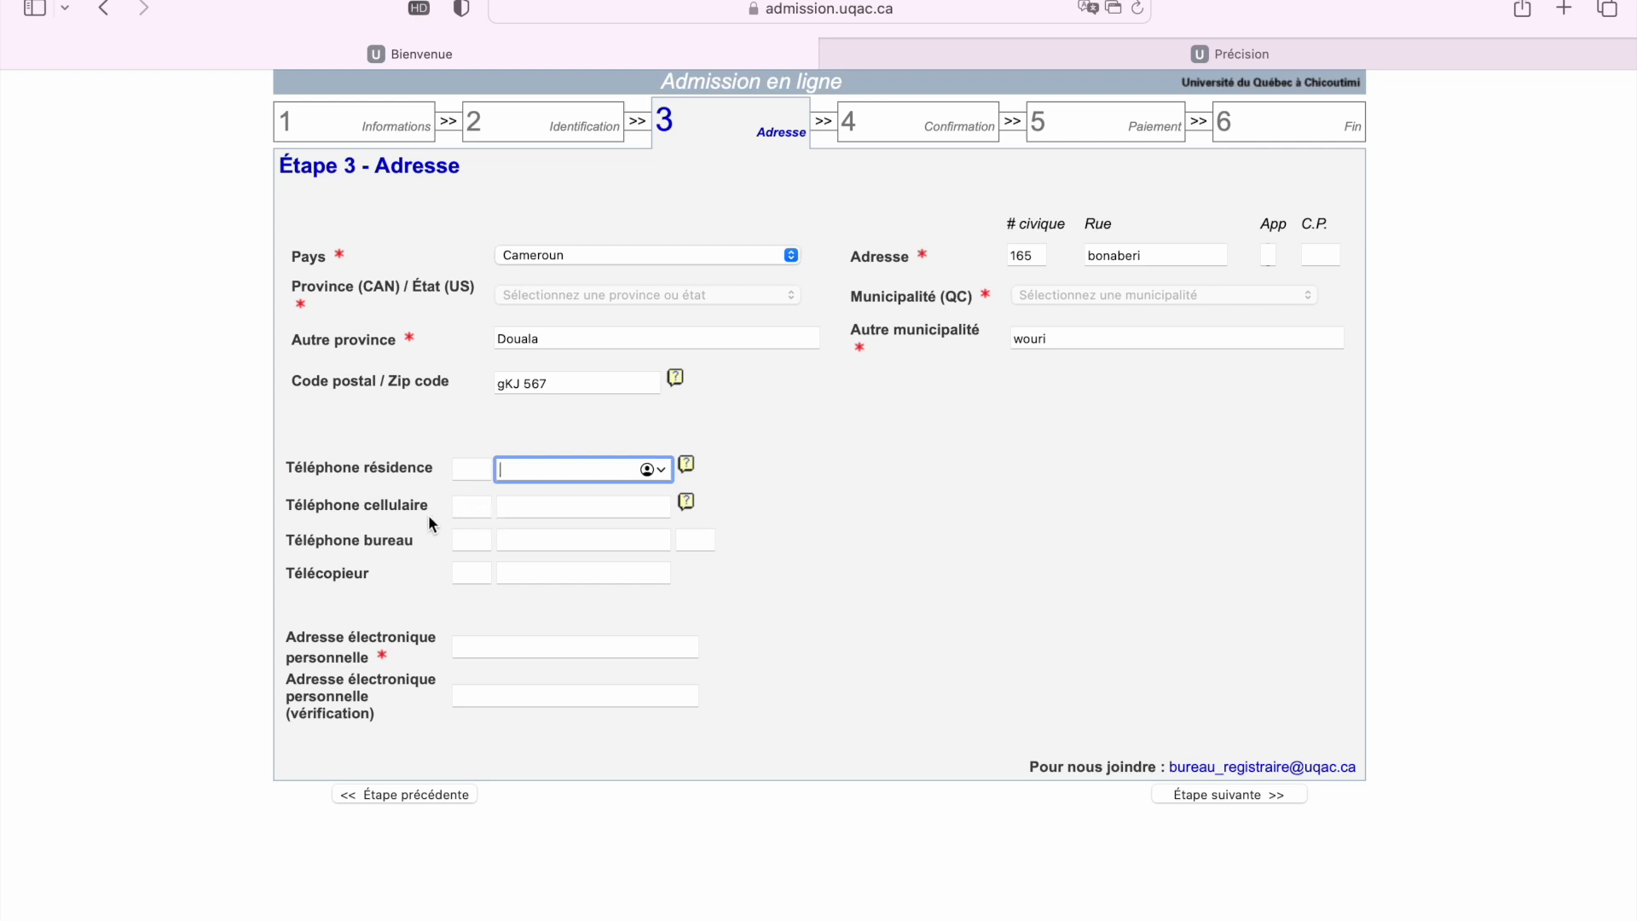
left_click(554, 509)
left_click(480, 514)
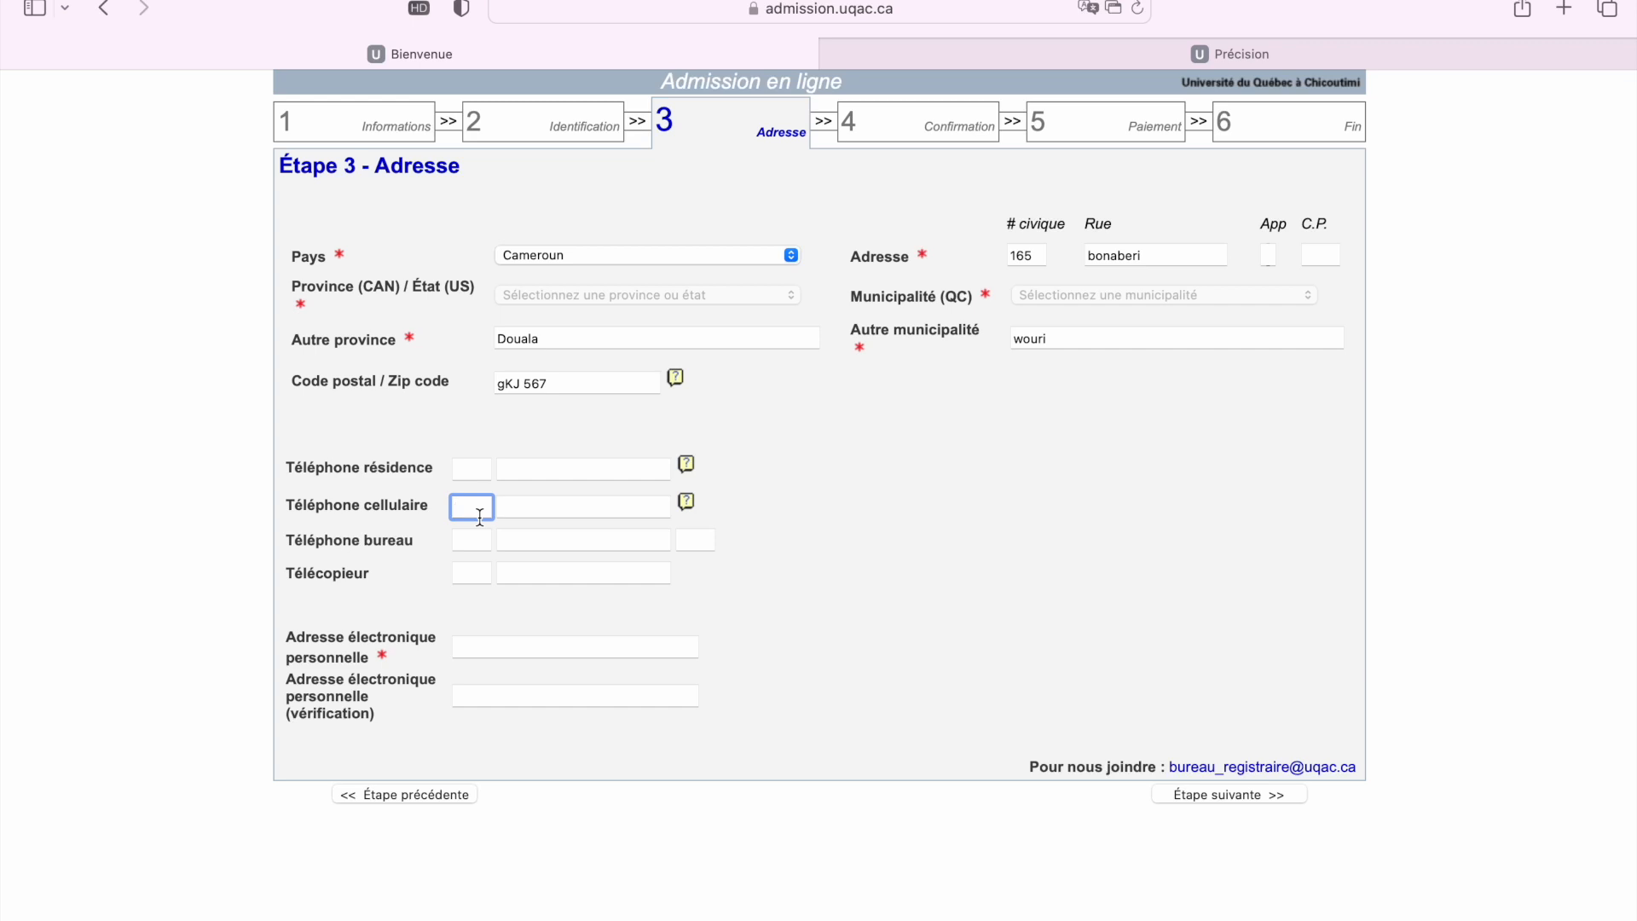
left_click(549, 513)
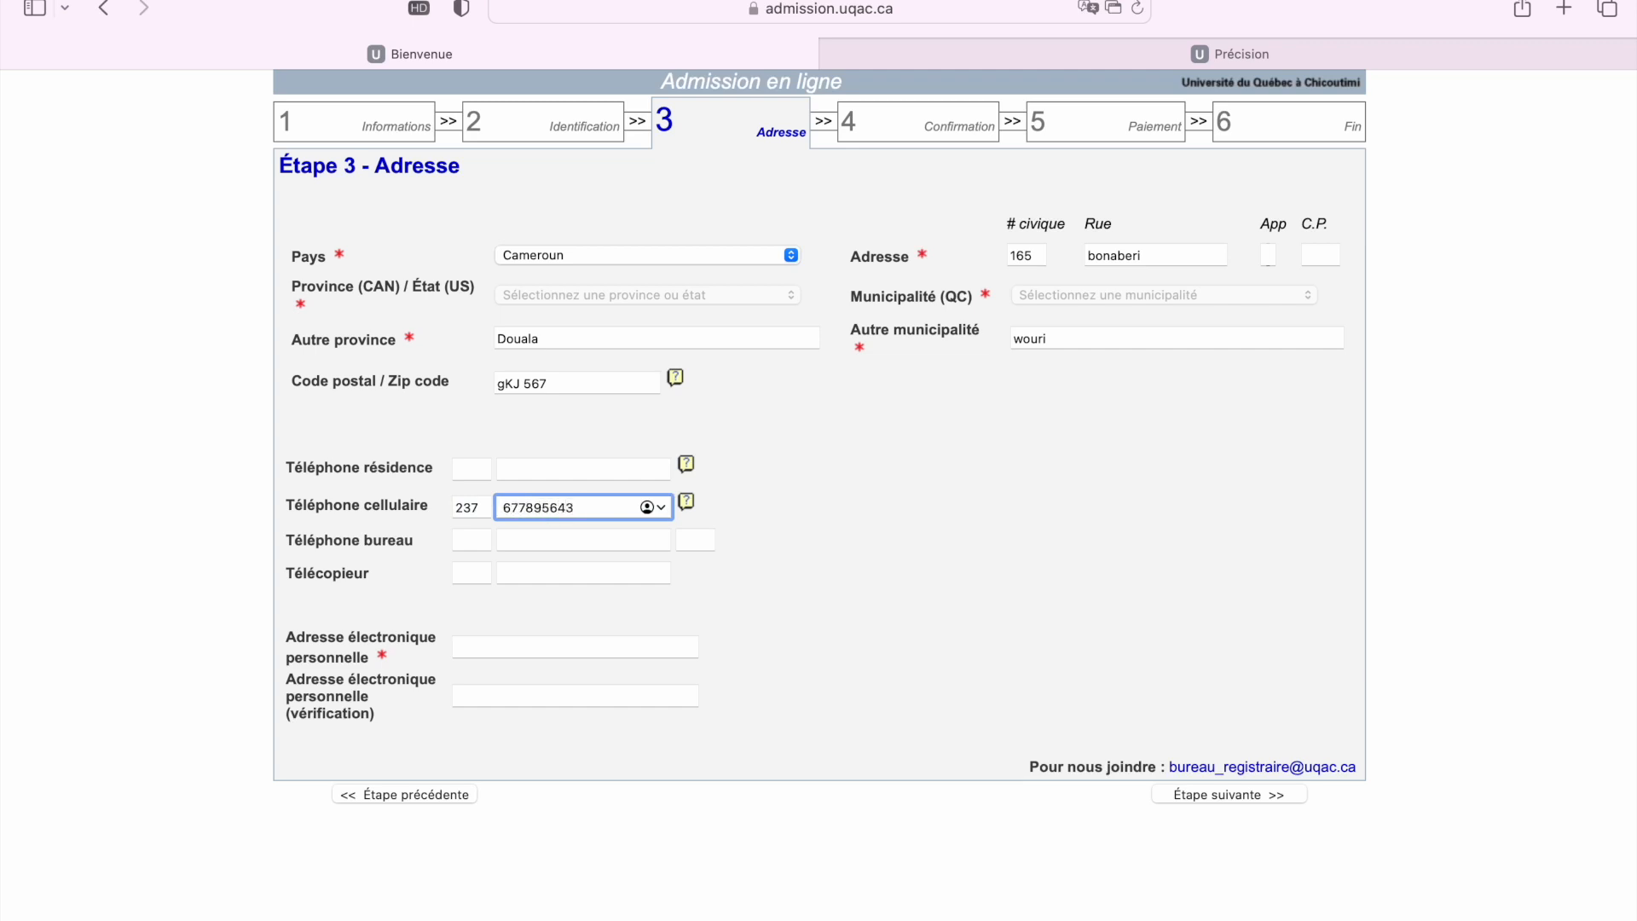
Type the applicant's personal e-mail in both the e-mail and vérification fields, fixing typos
left_click(456, 648)
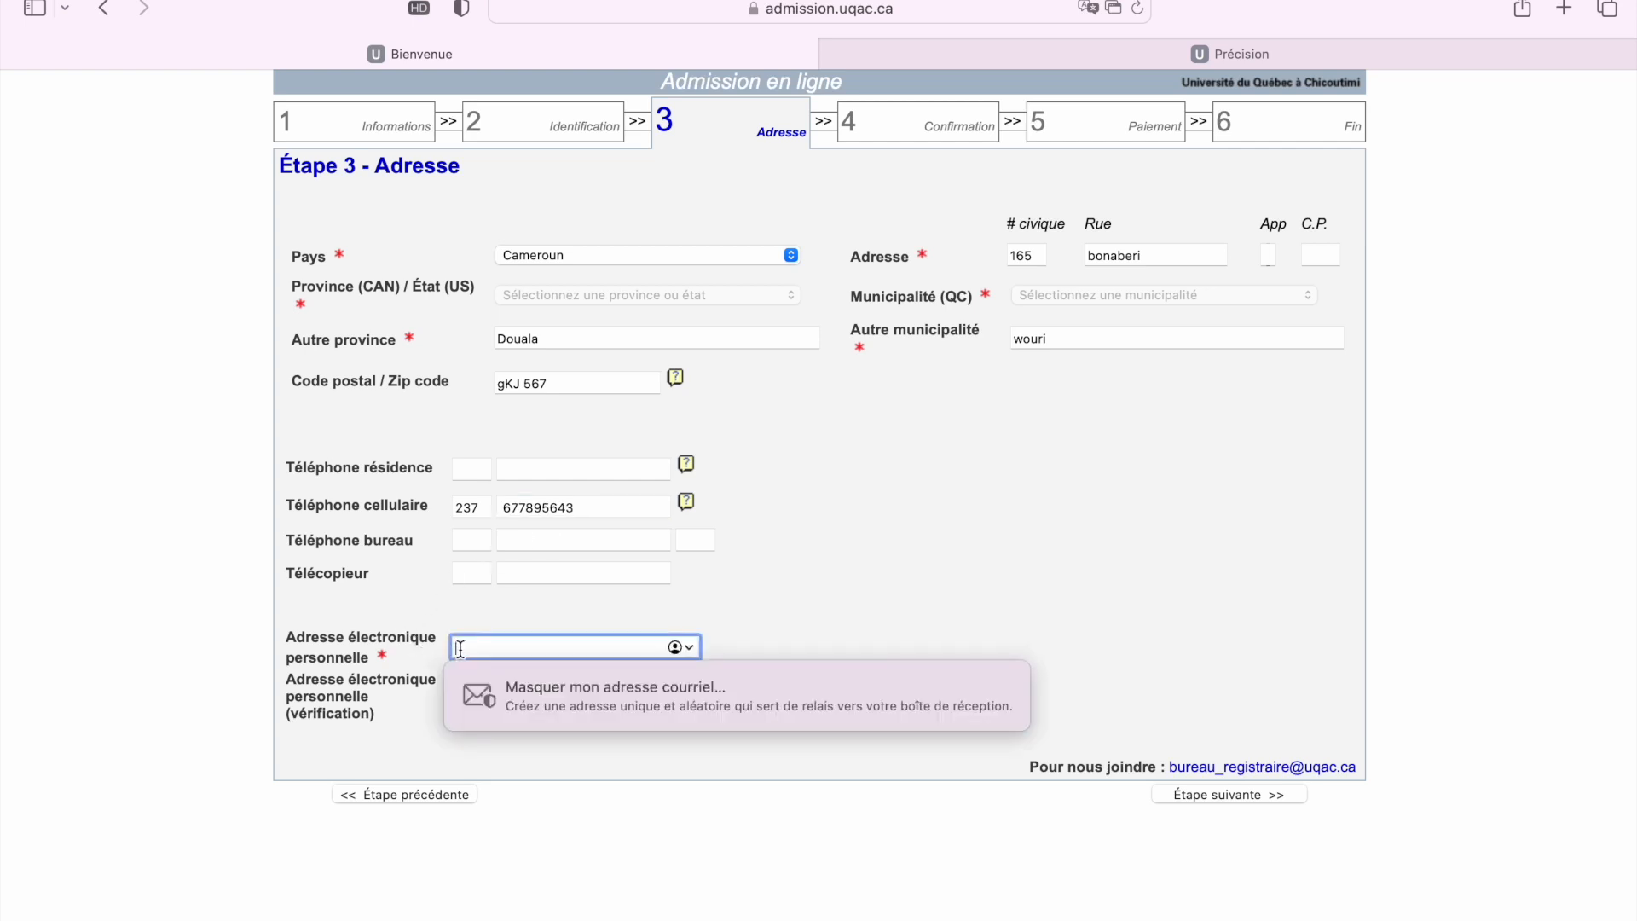
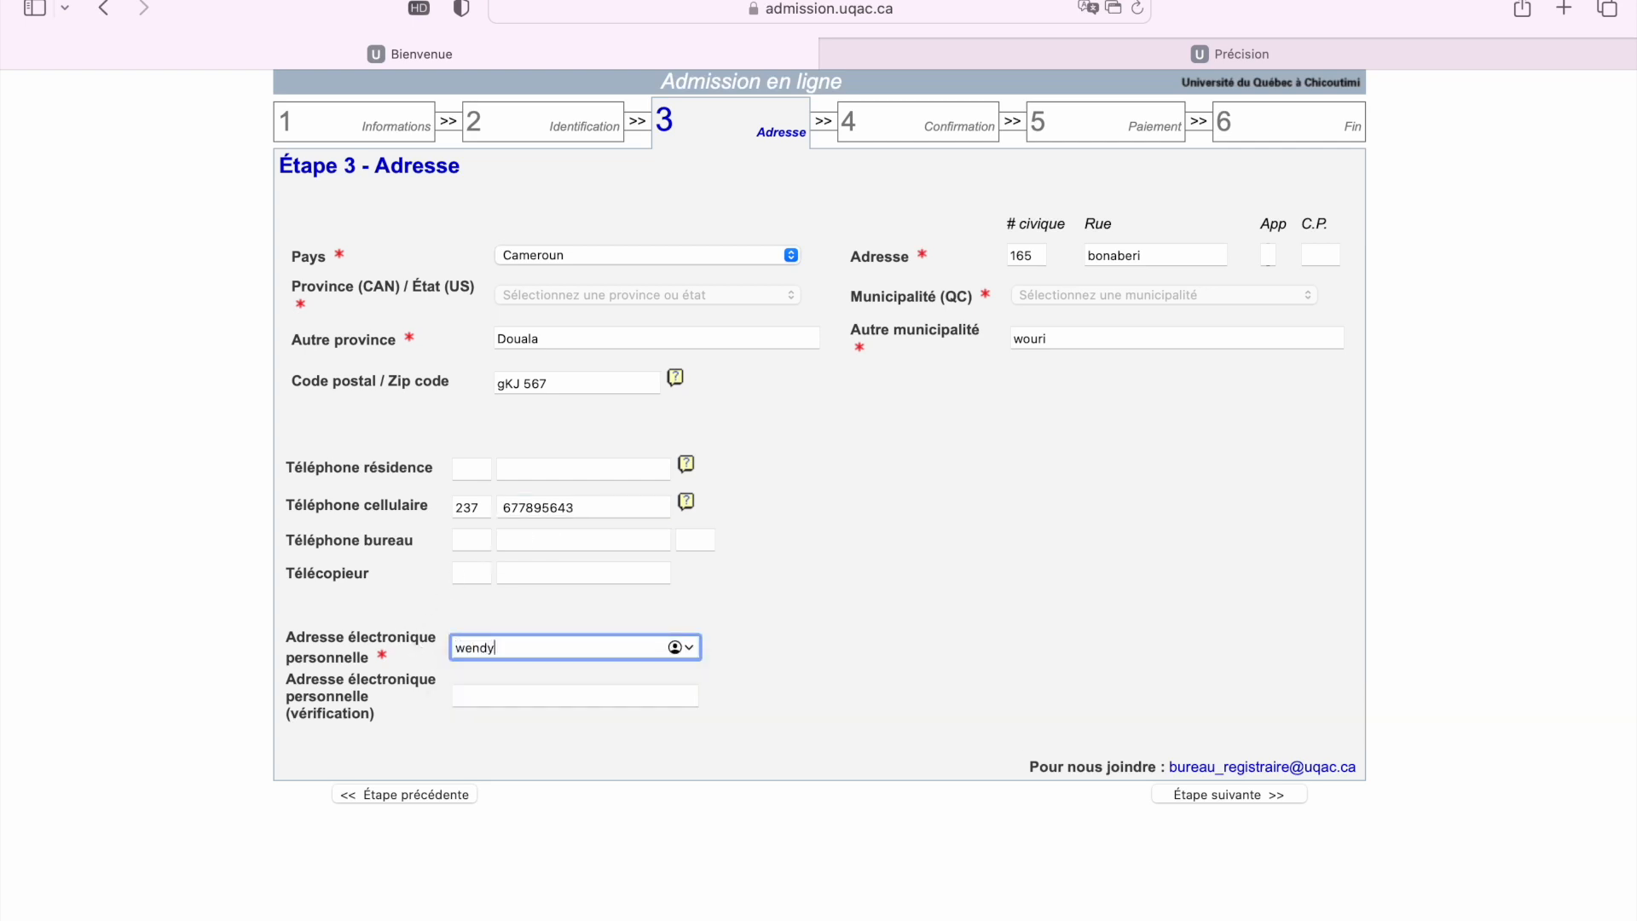
left_click_drag(602, 649, 432, 647)
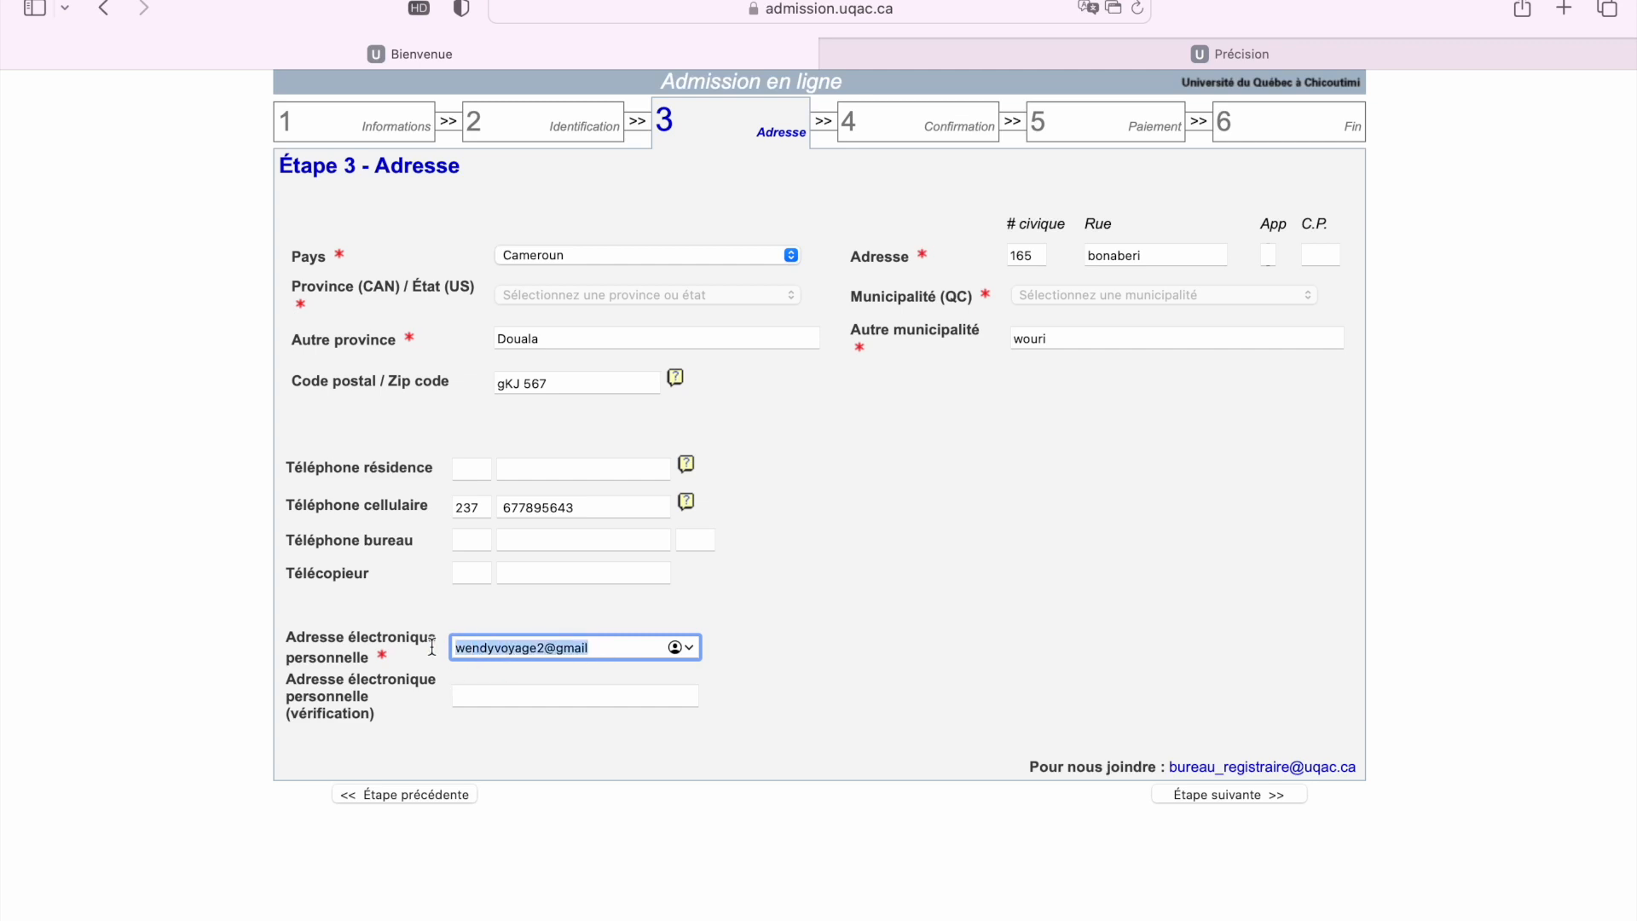
left_click(499, 692)
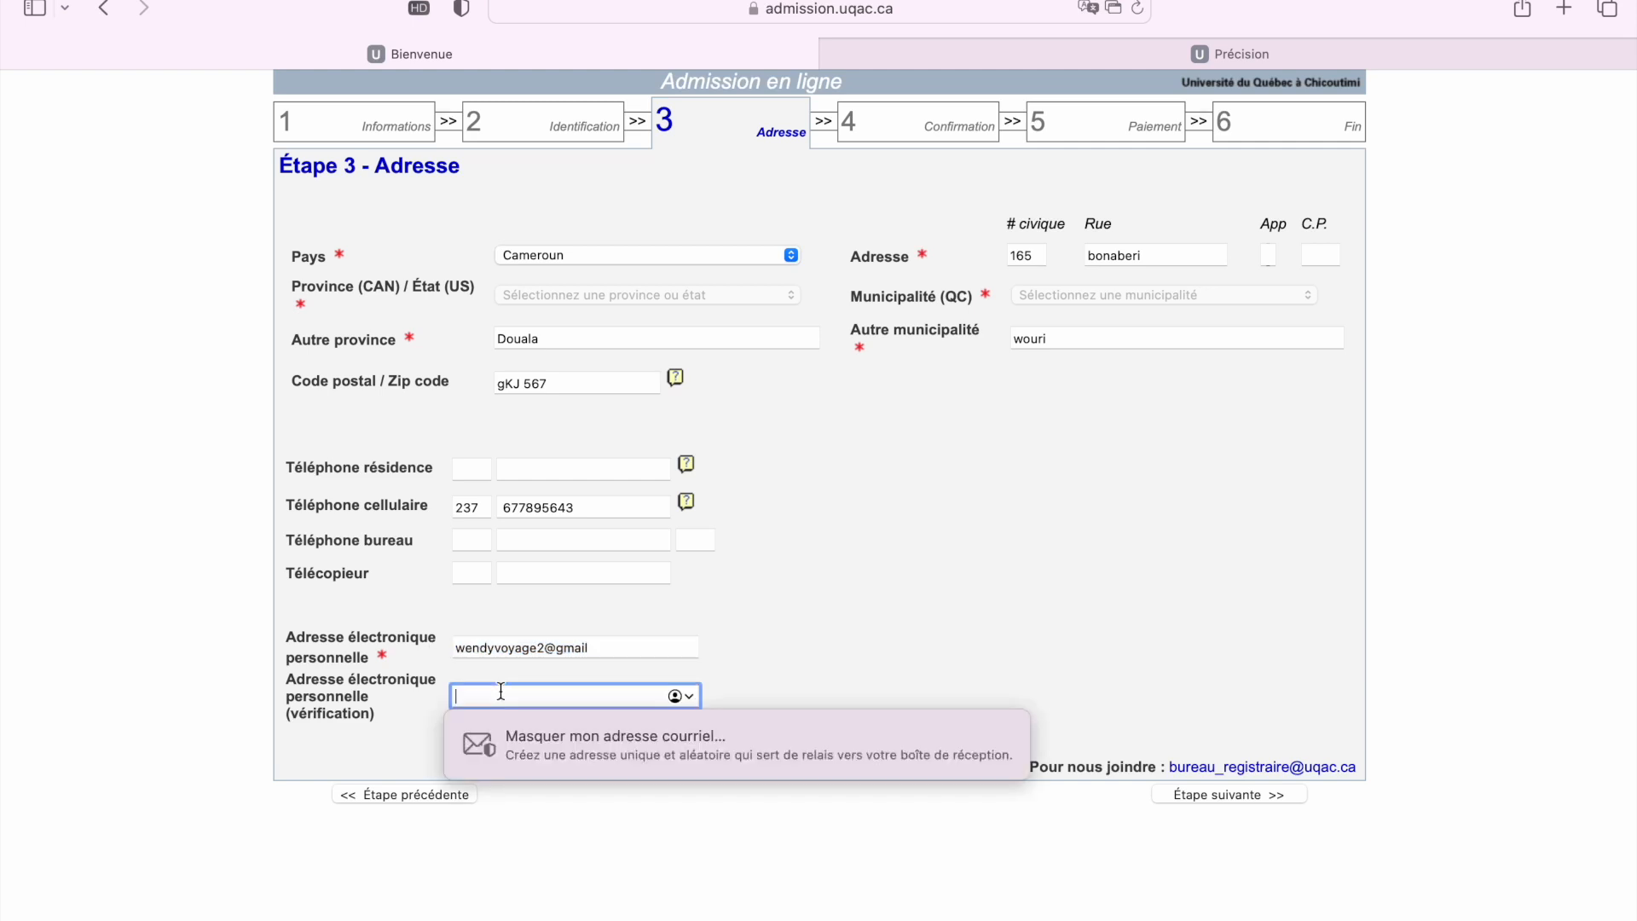
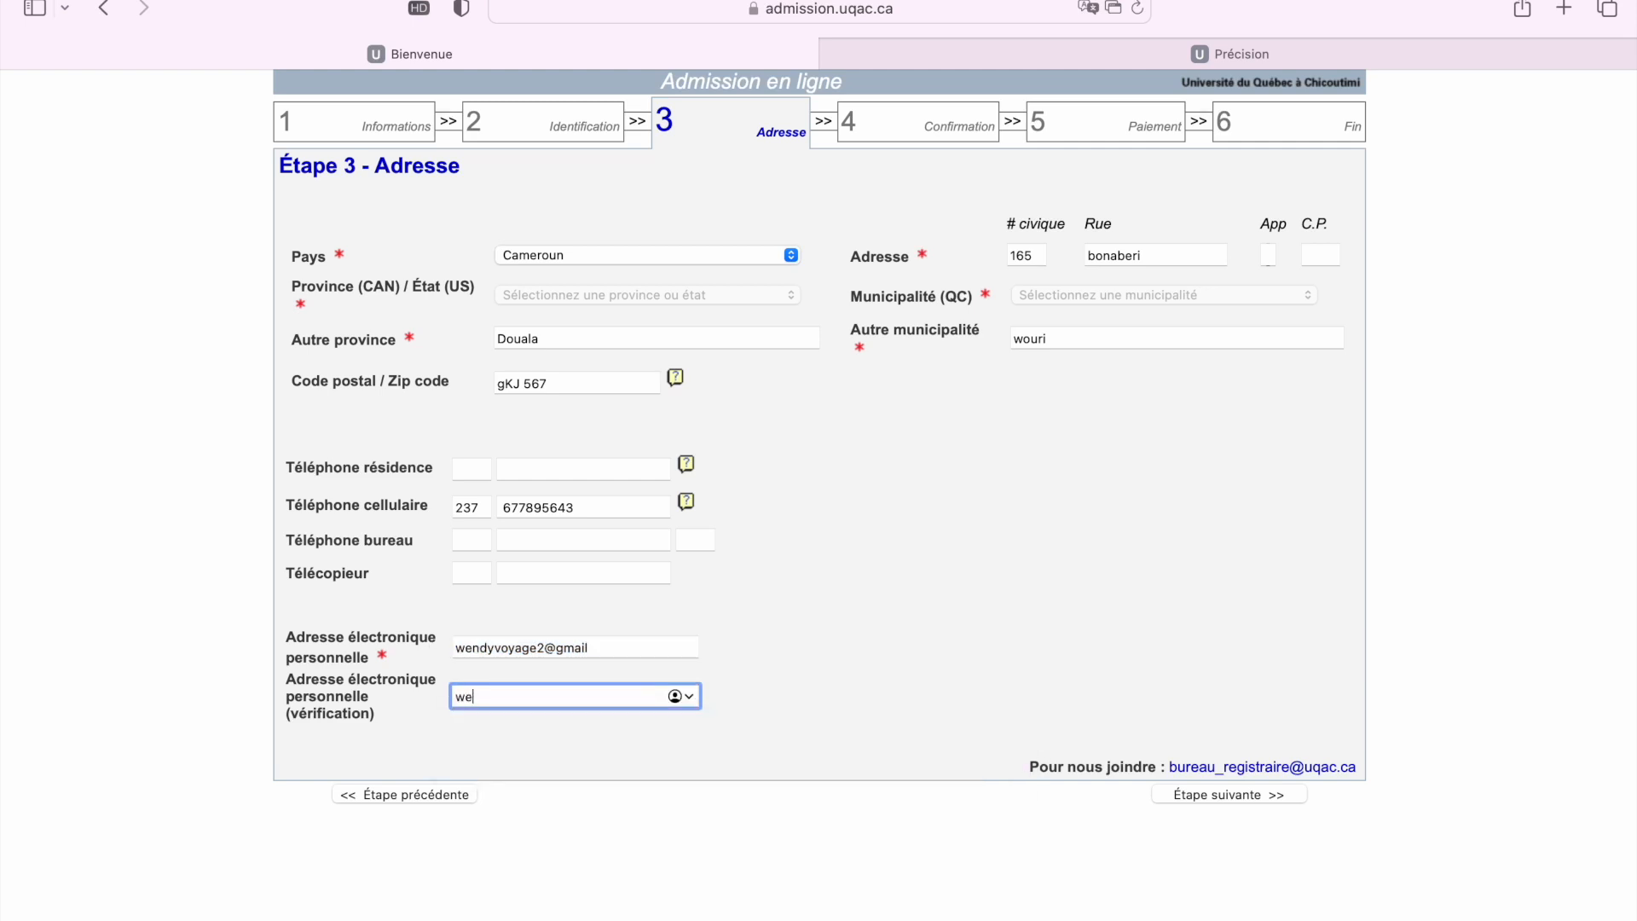
left_click(607, 652)
type(".com")
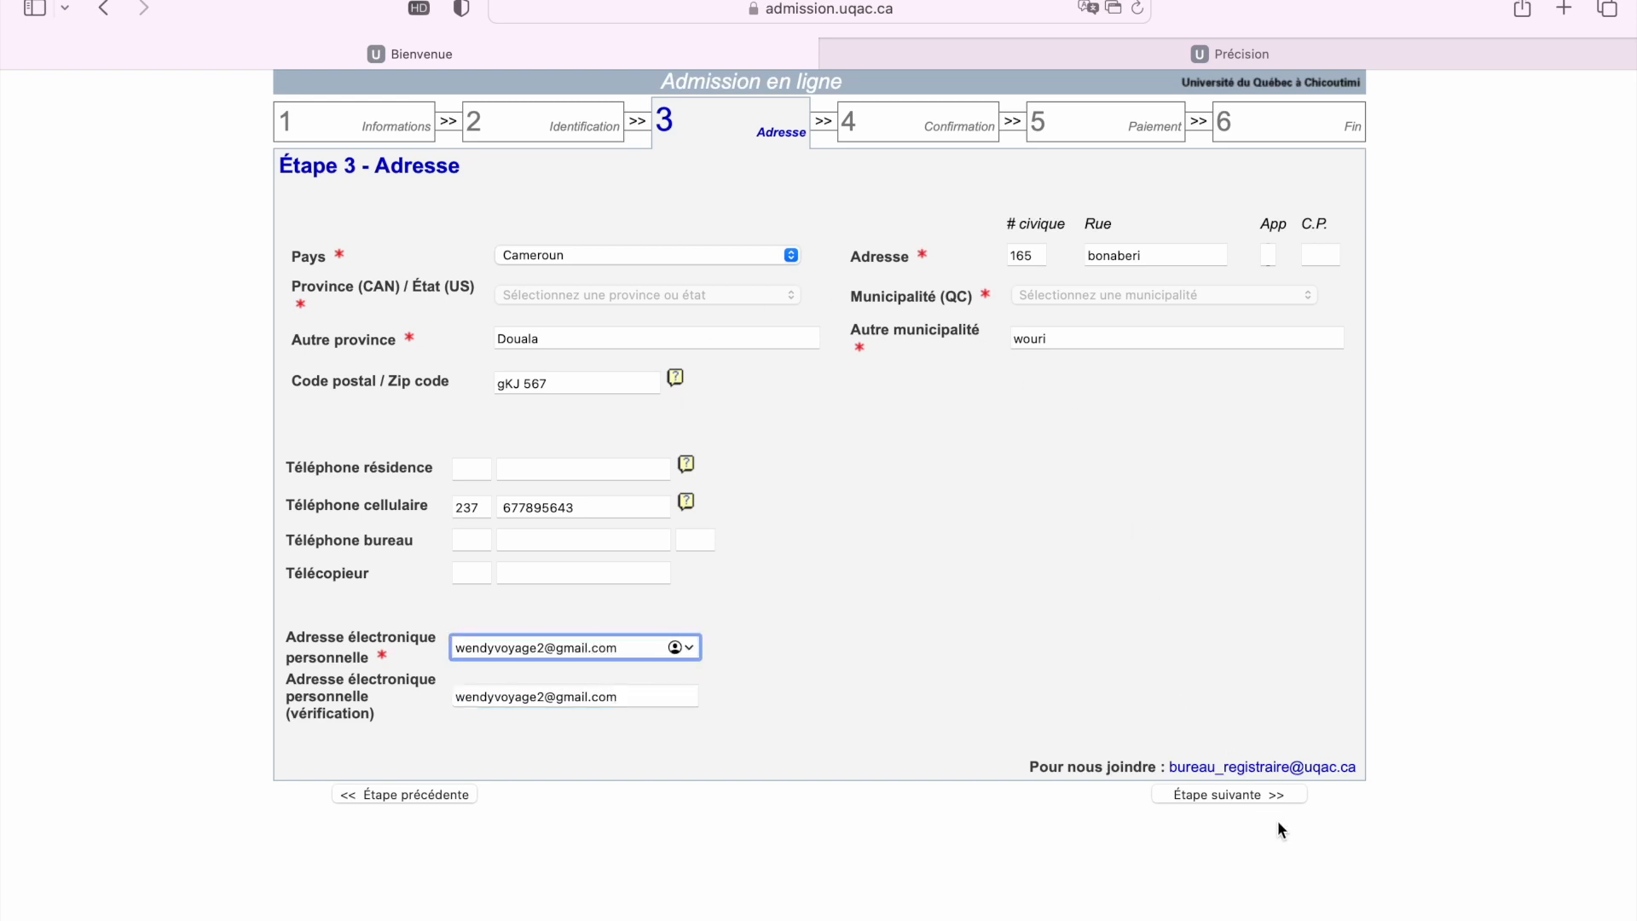
Submit the address step and scroll through the Étape 4 - Confirmation summary
left_click(1256, 794)
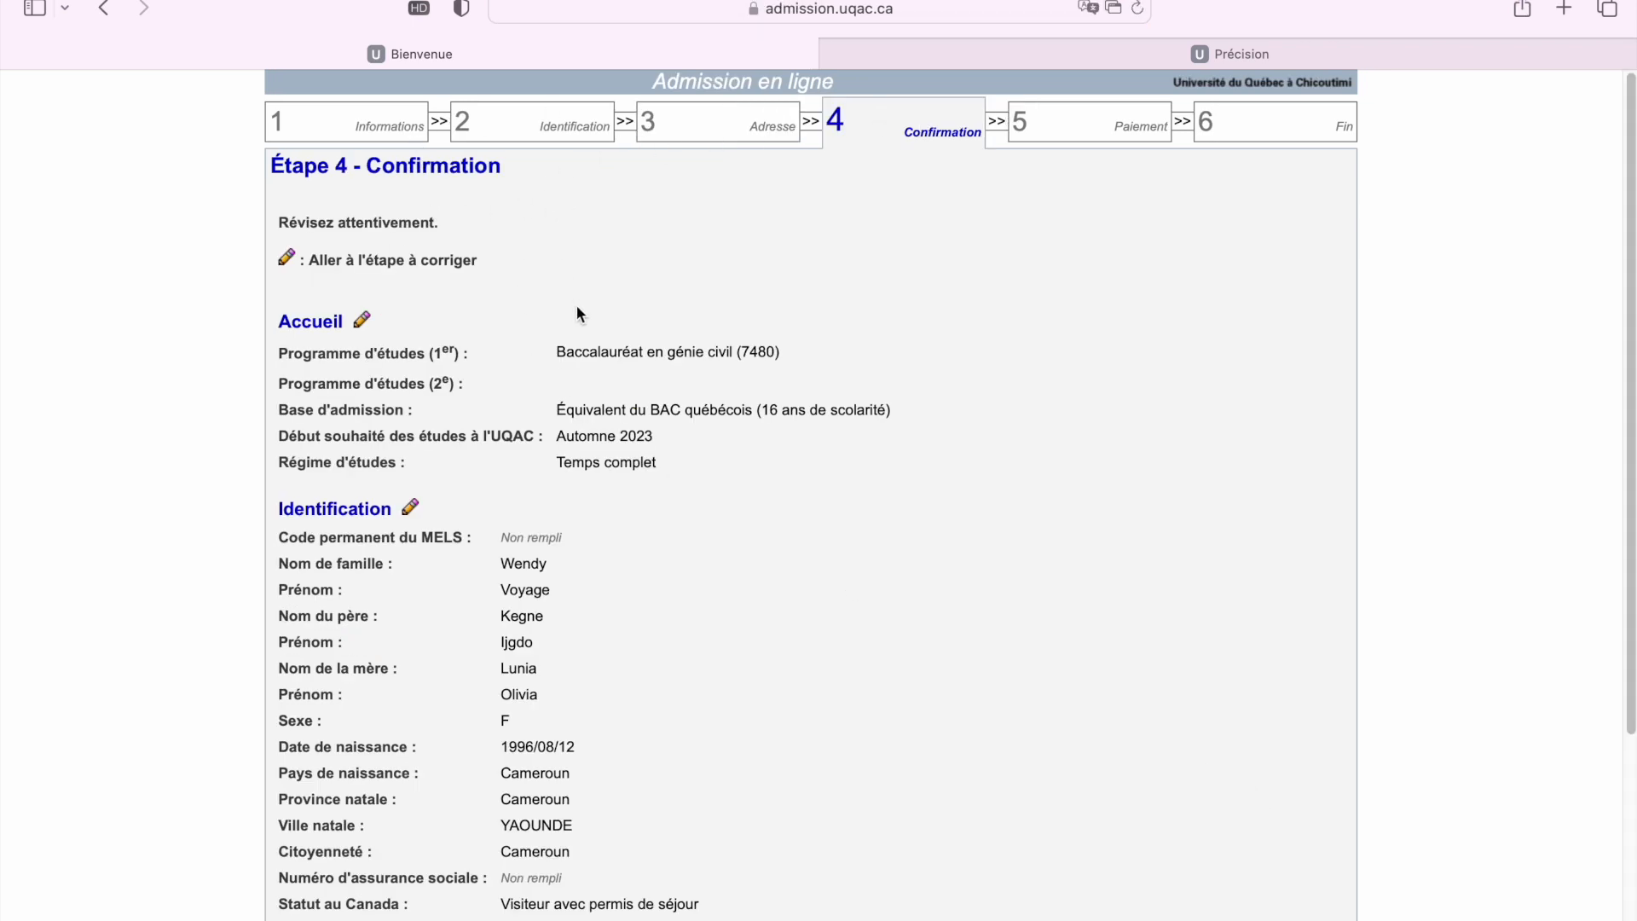
scroll(576, 307, "down", 5)
scroll(577, 313, "down", 2)
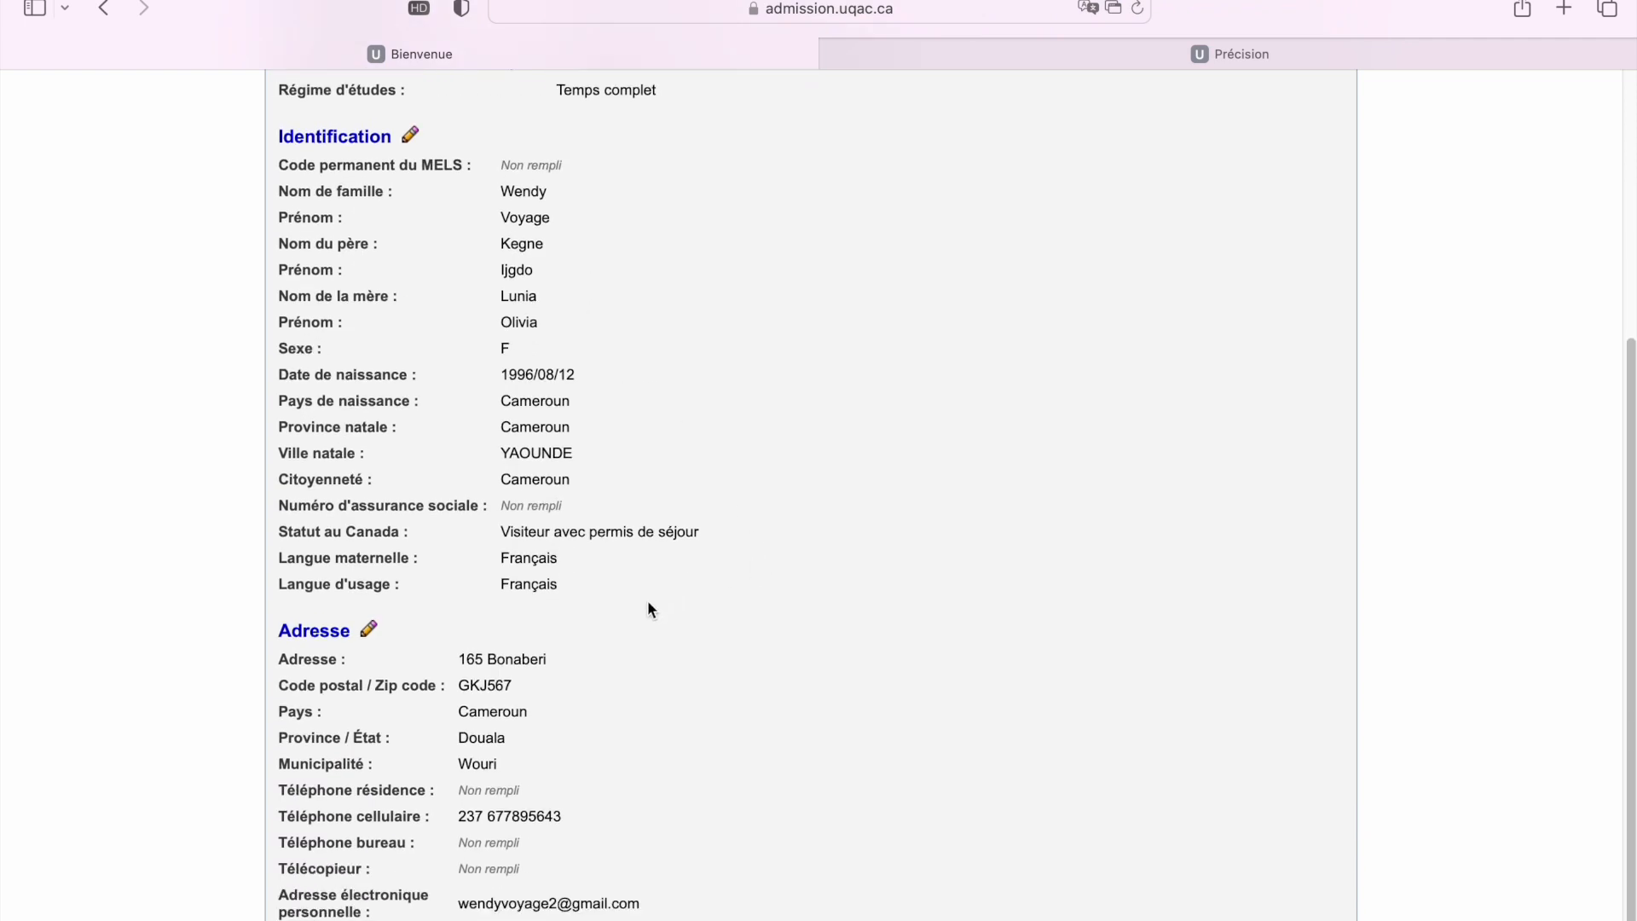
scroll(658, 597, "up", 7)
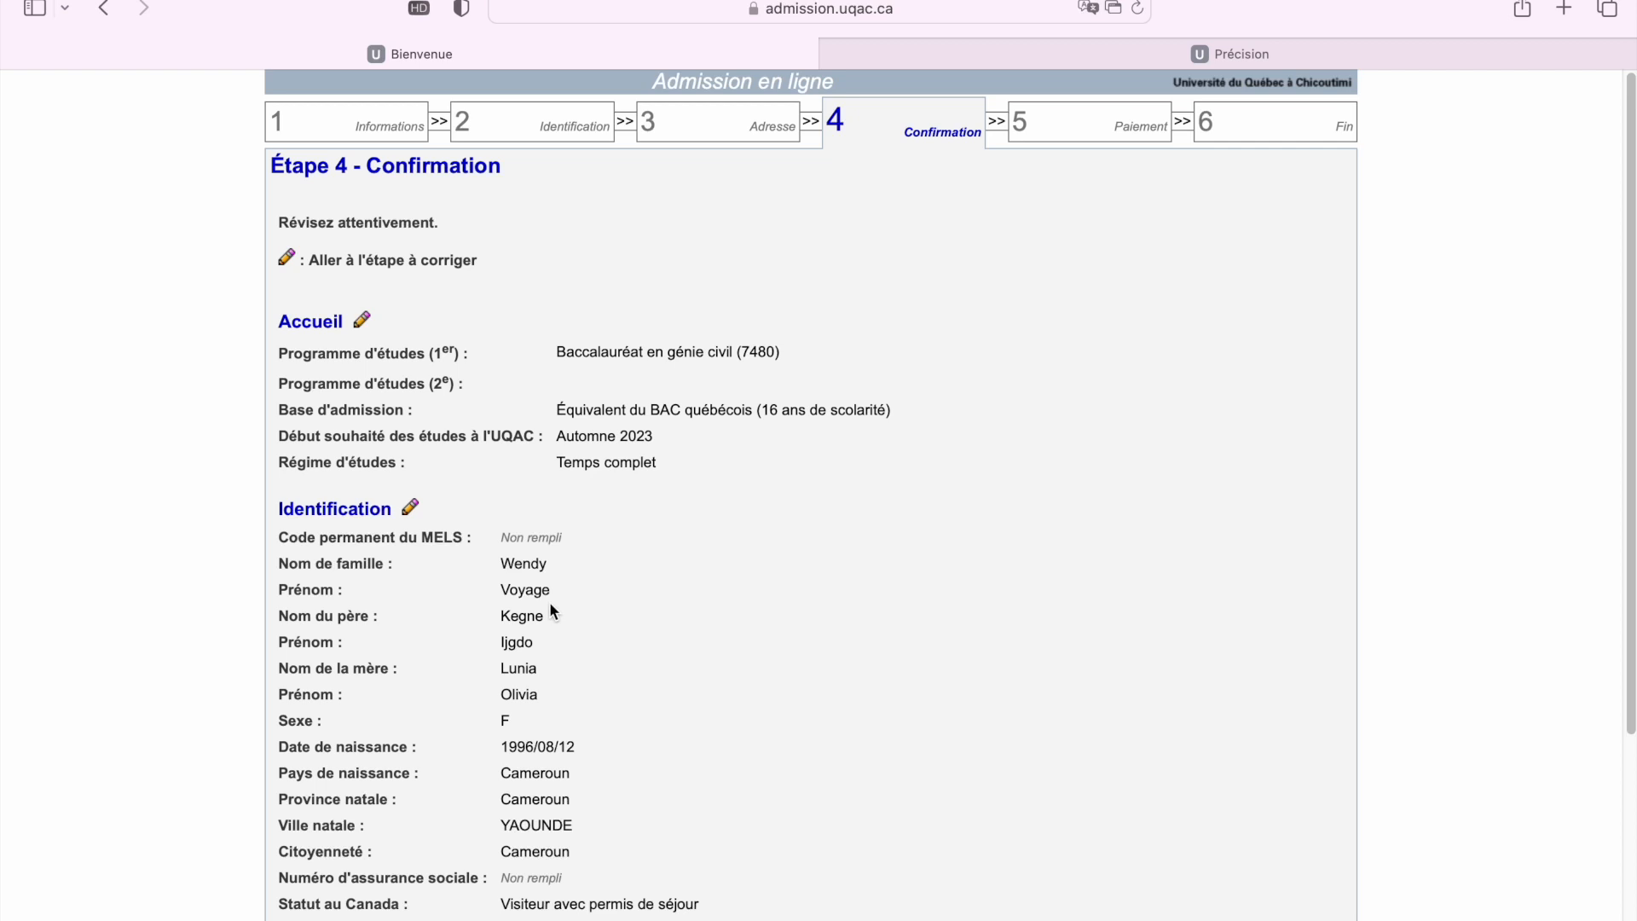
scroll(651, 494, "down", 2)
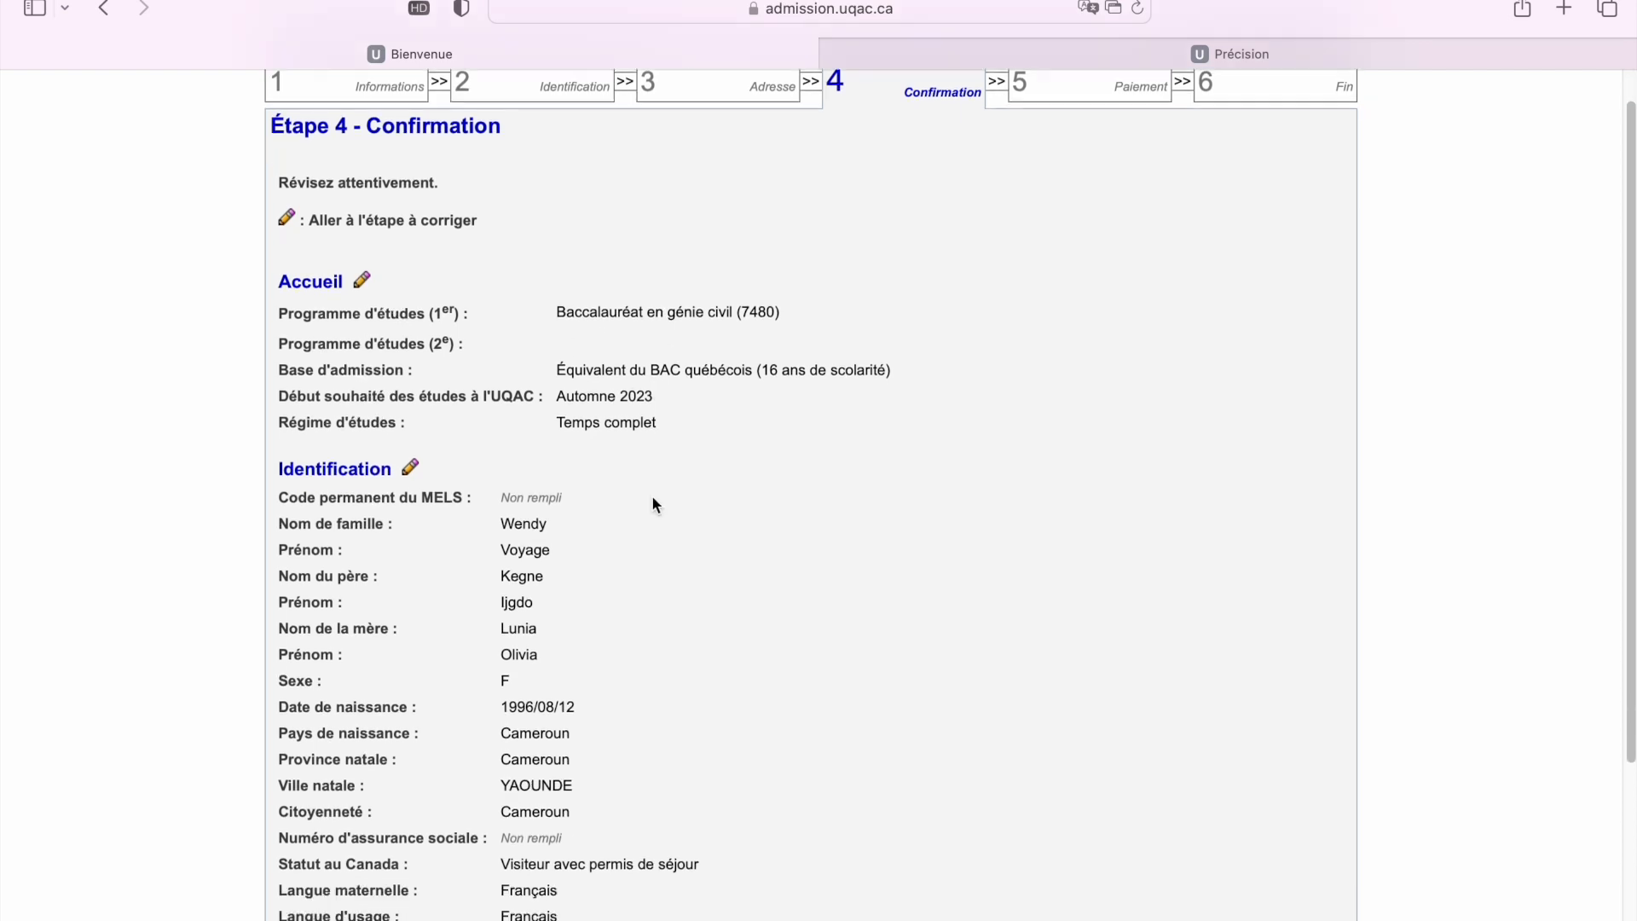
scroll(651, 505, "down", 5)
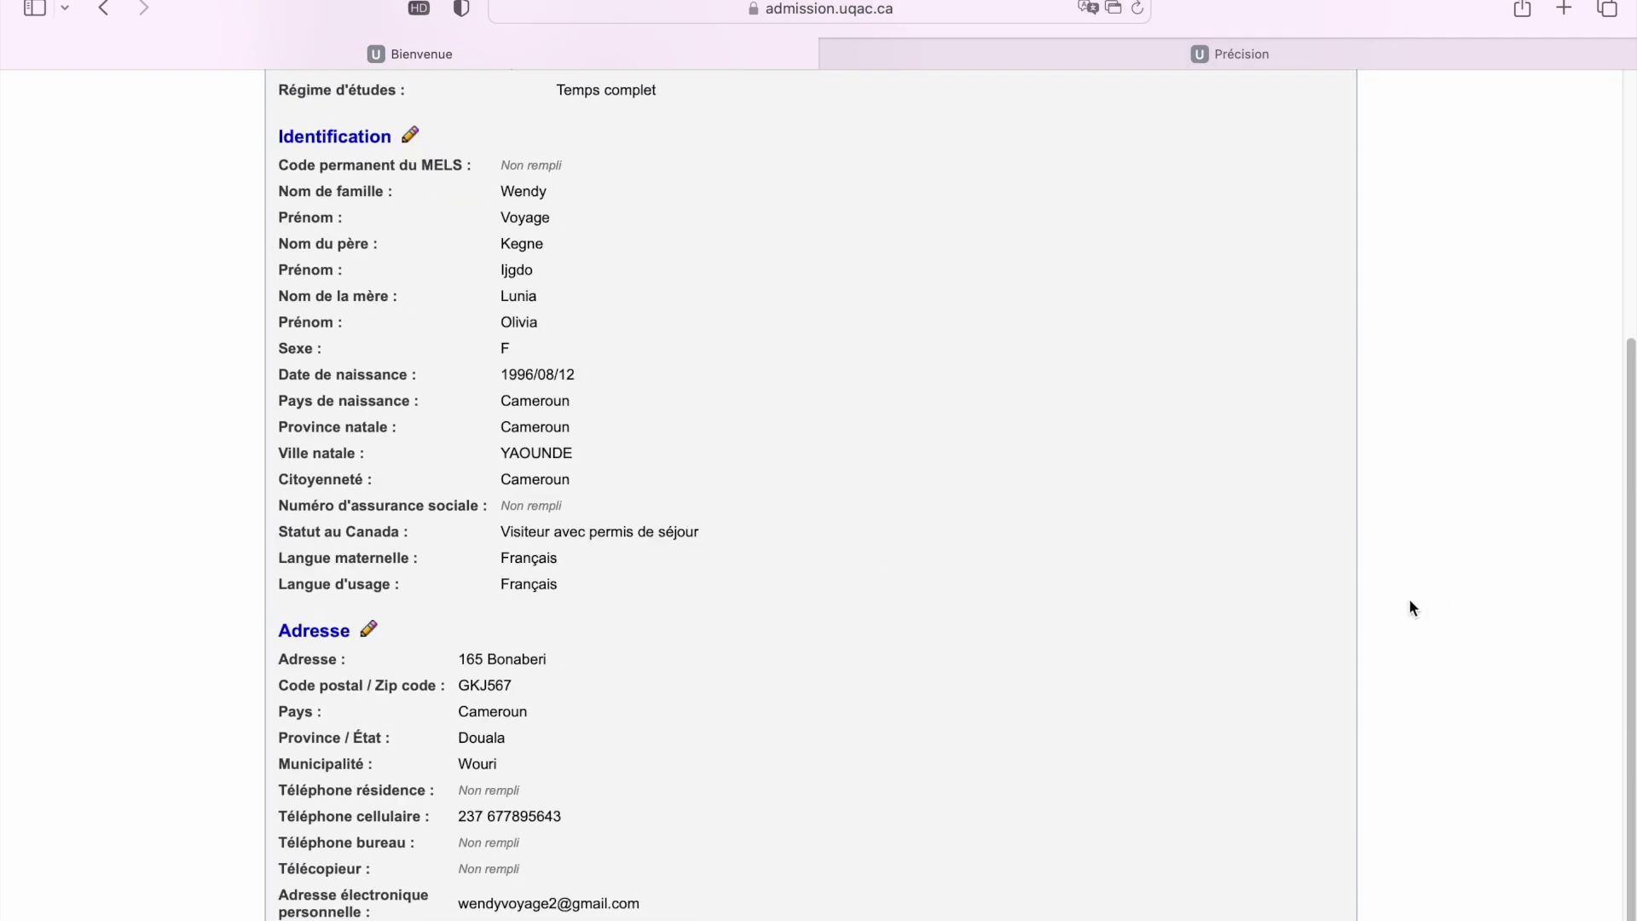
scroll(991, 499, "up", 5)
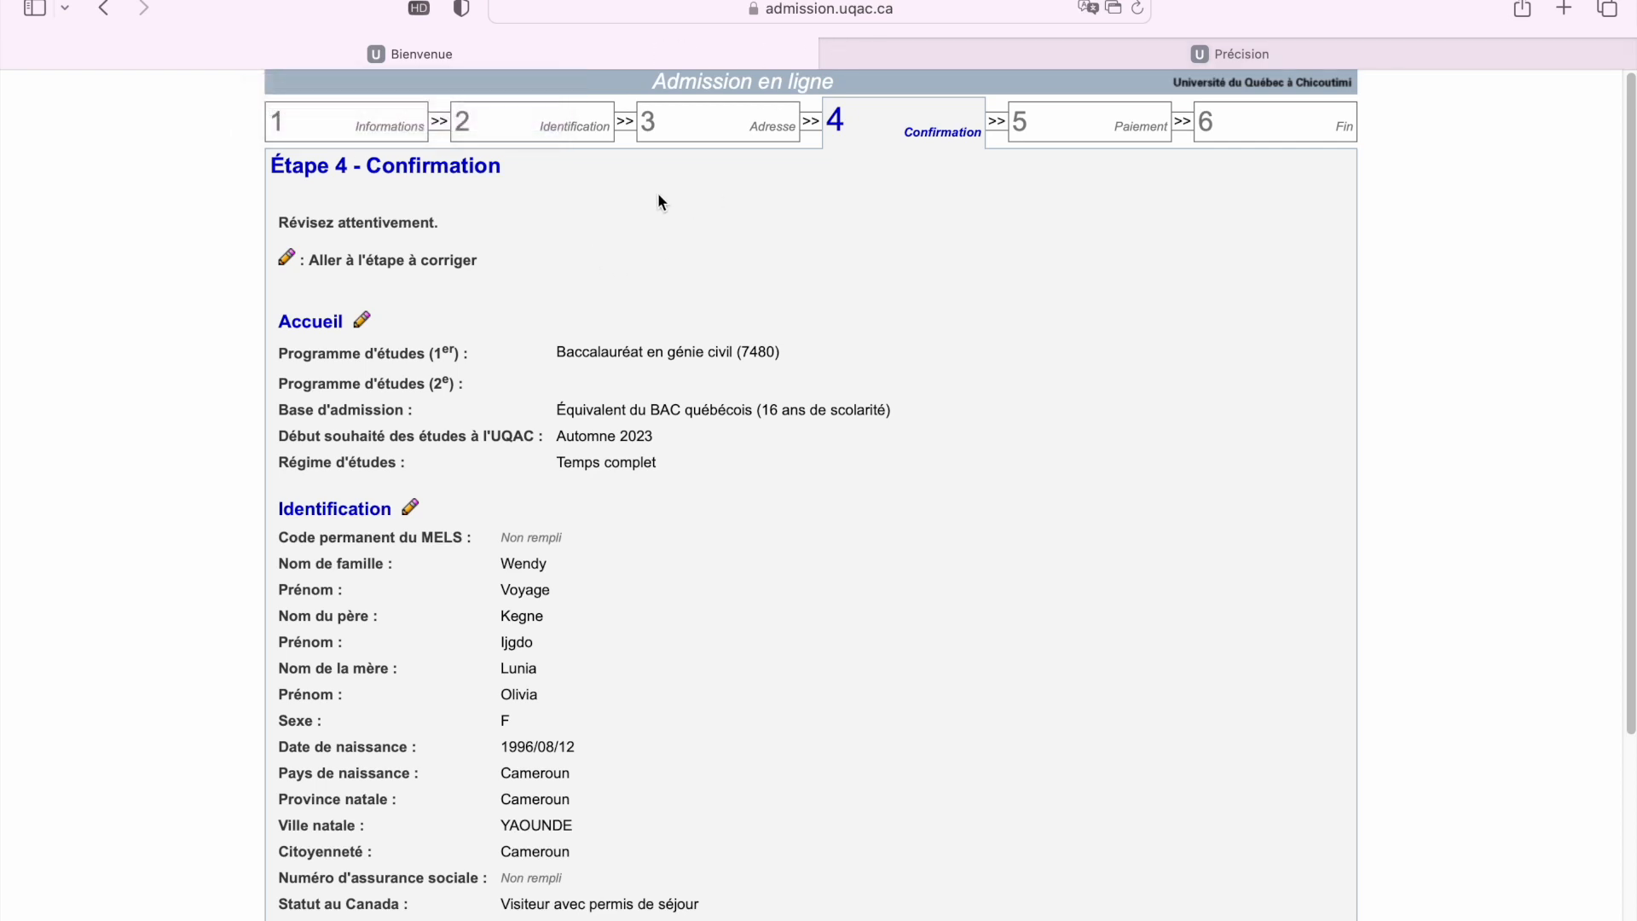
Scroll the Étape 4 - Confirmation page down and back up
scroll(631, 299, "down", 5)
scroll(631, 300, "up", 5)
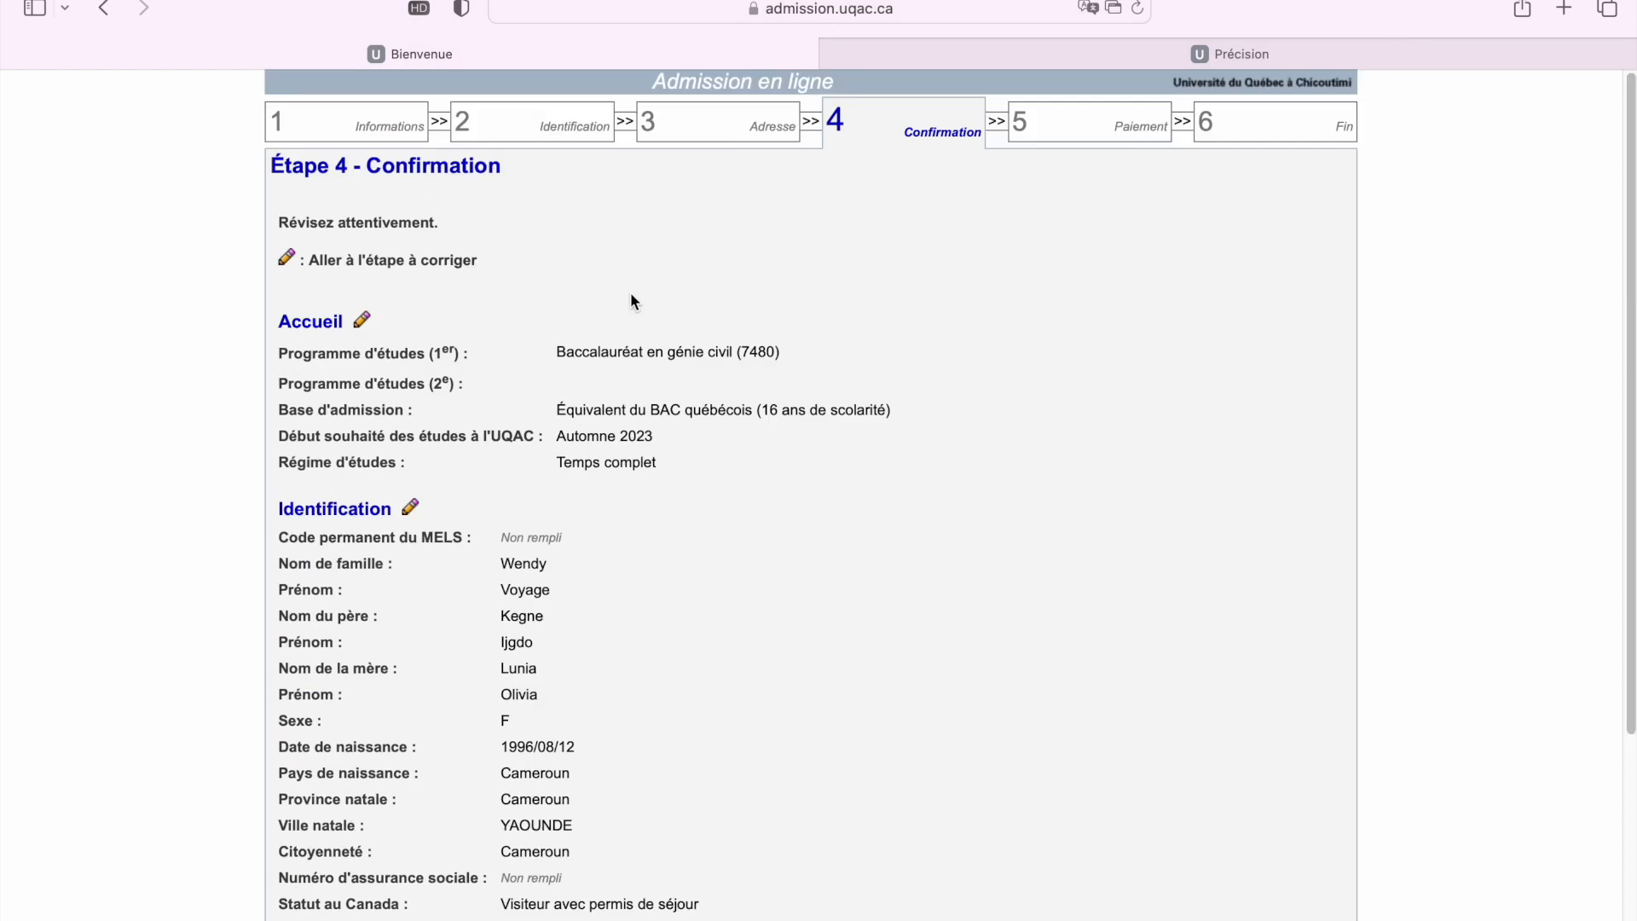